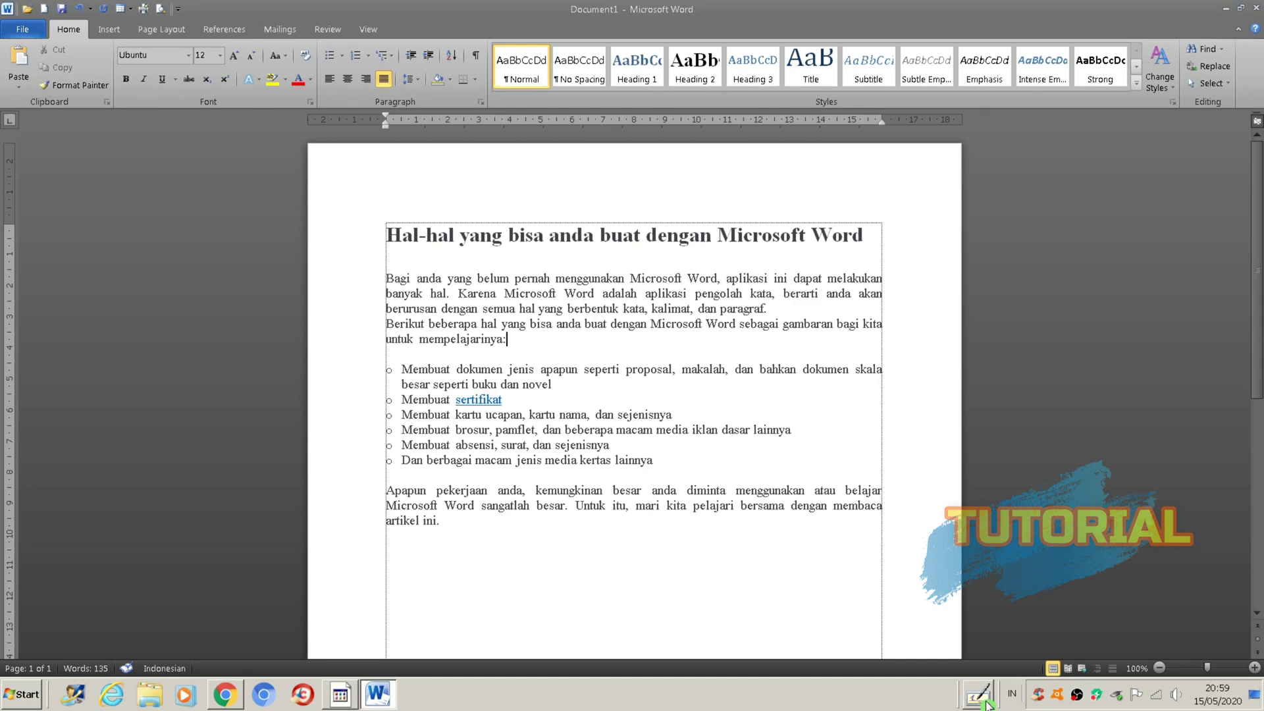
- Show the on-screen keyboard and use it to select all of the document's text
left_click(987, 703)
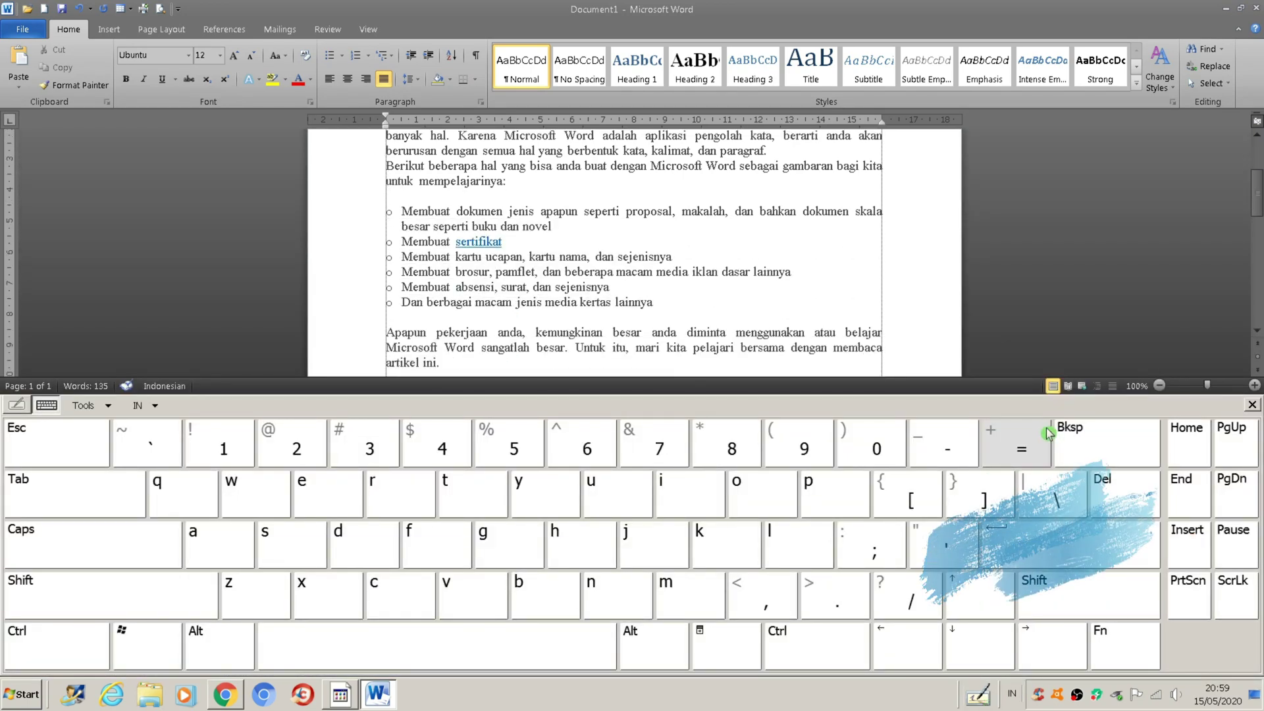
scroll(1049, 434, "down", 2)
scroll(1049, 433, "up", 6)
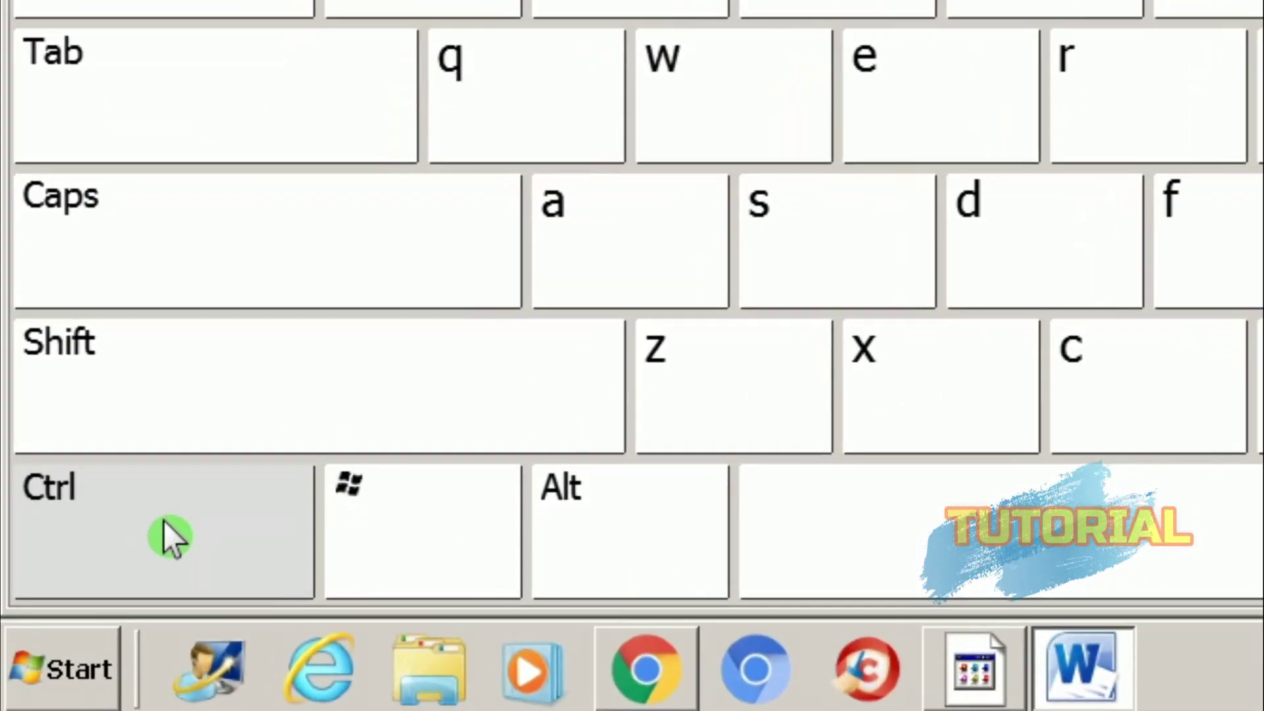
left_click(170, 537)
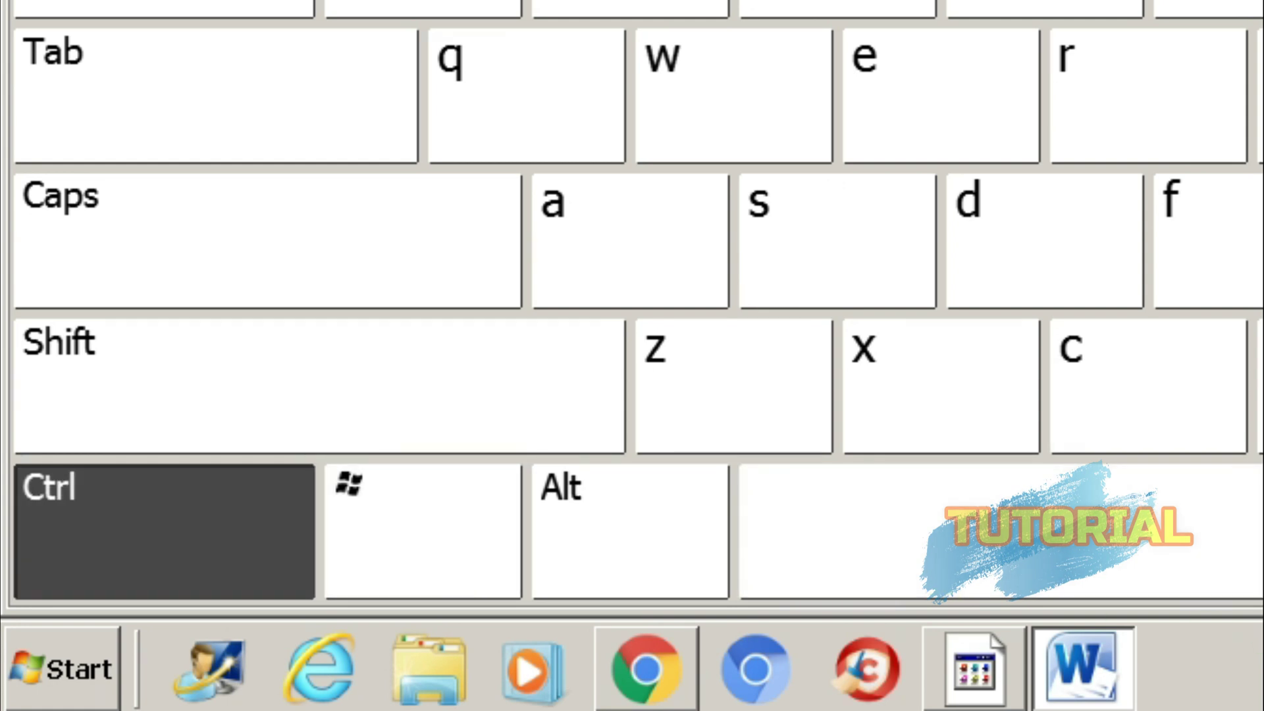
left_click(605, 226)
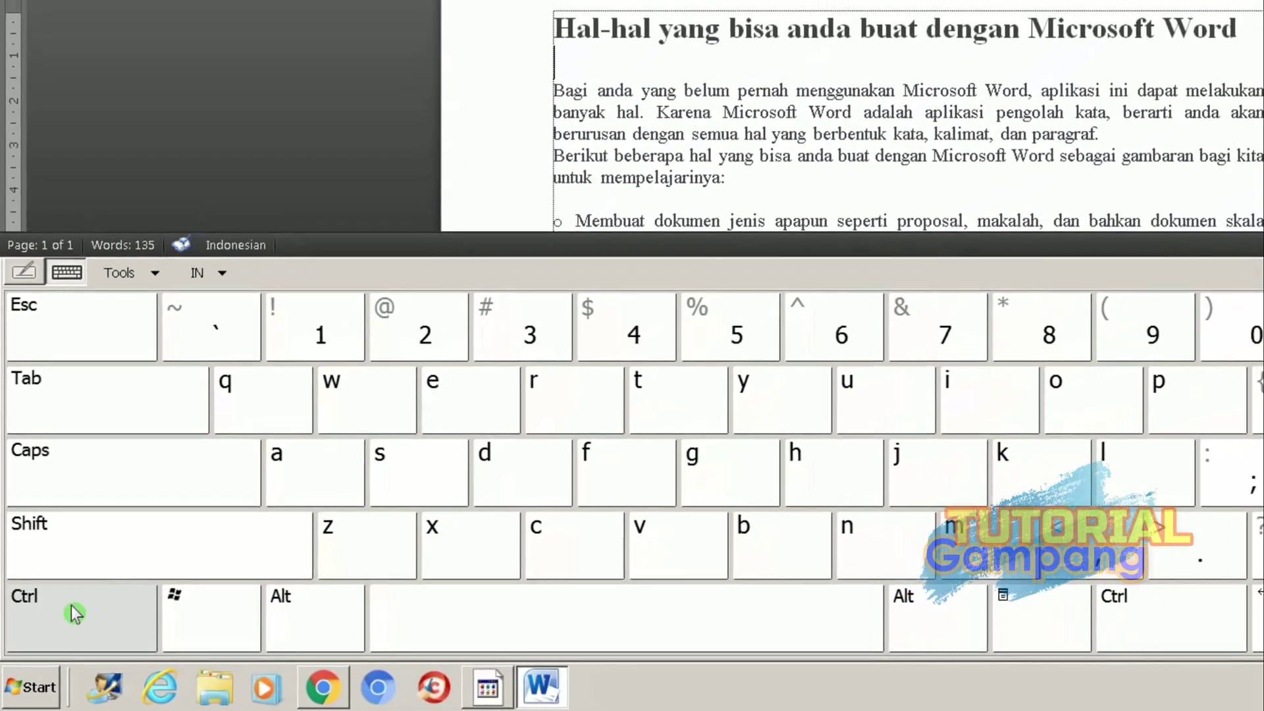
left_click(75, 613)
left_click(290, 483)
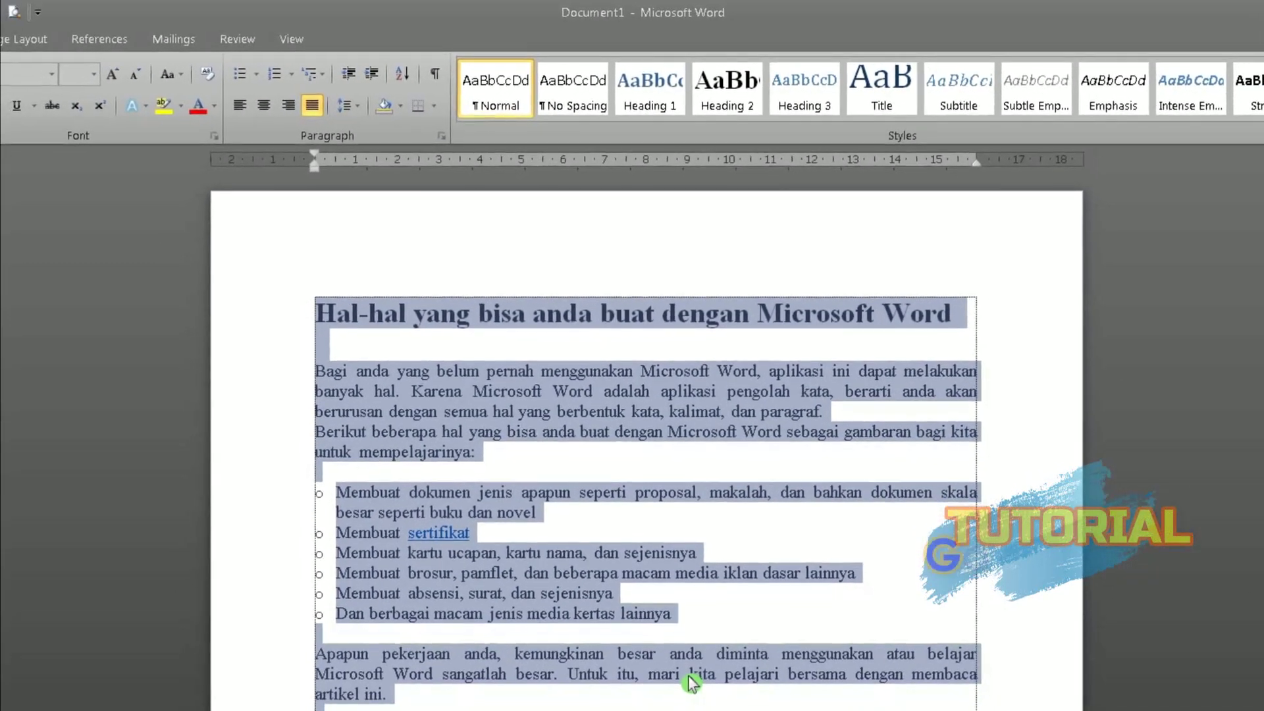
- Cycle the selected text through left, centred and right alignment, ending with justified alignment
left_click(241, 108)
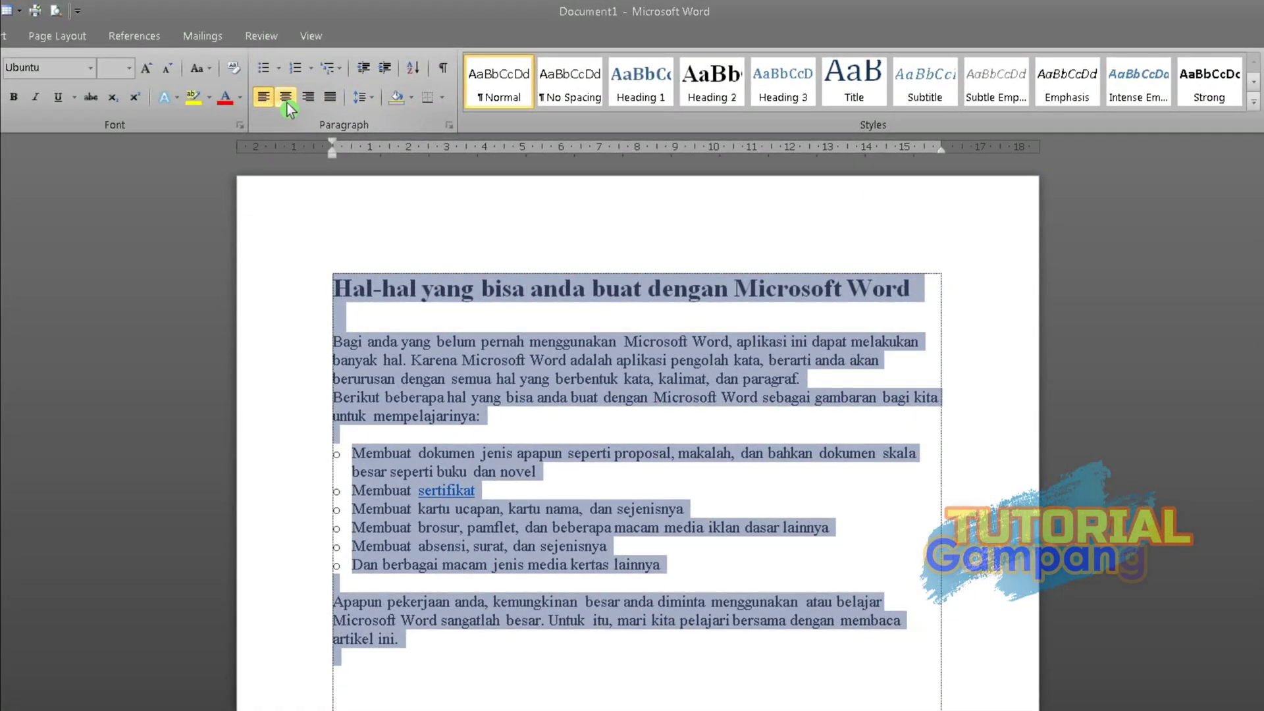
left_click(287, 102)
left_click(310, 102)
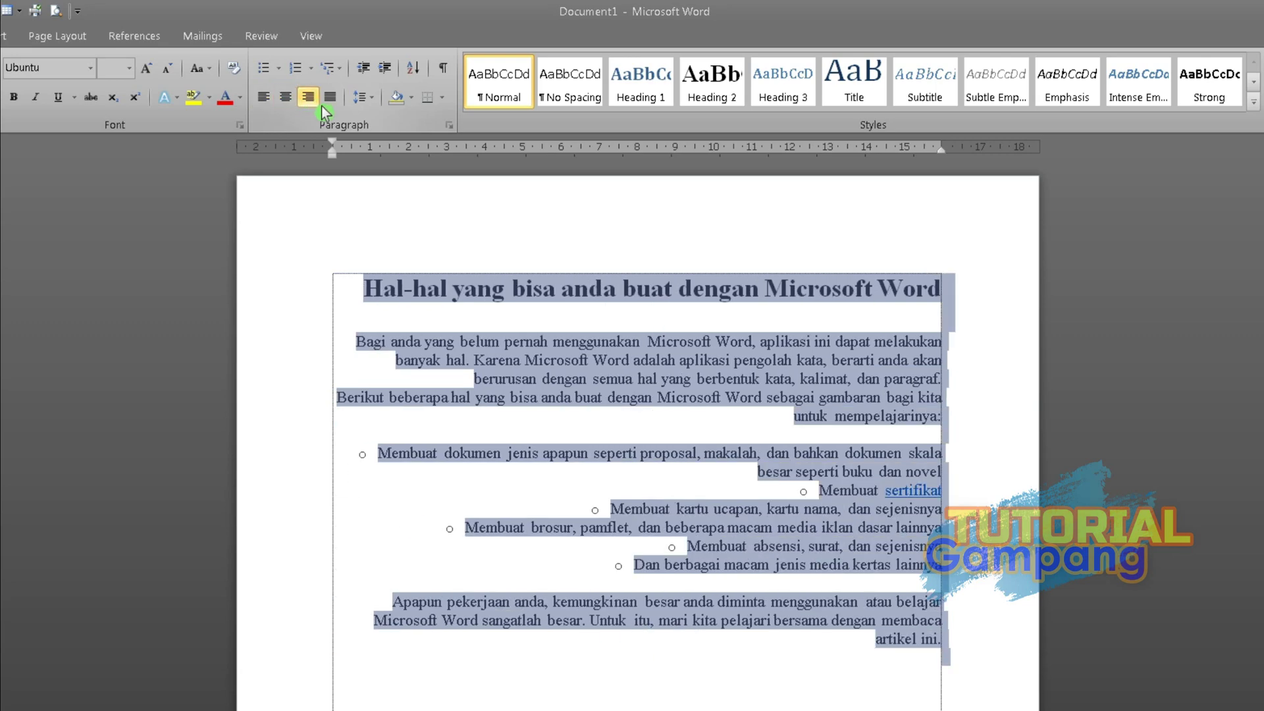
left_click(330, 99)
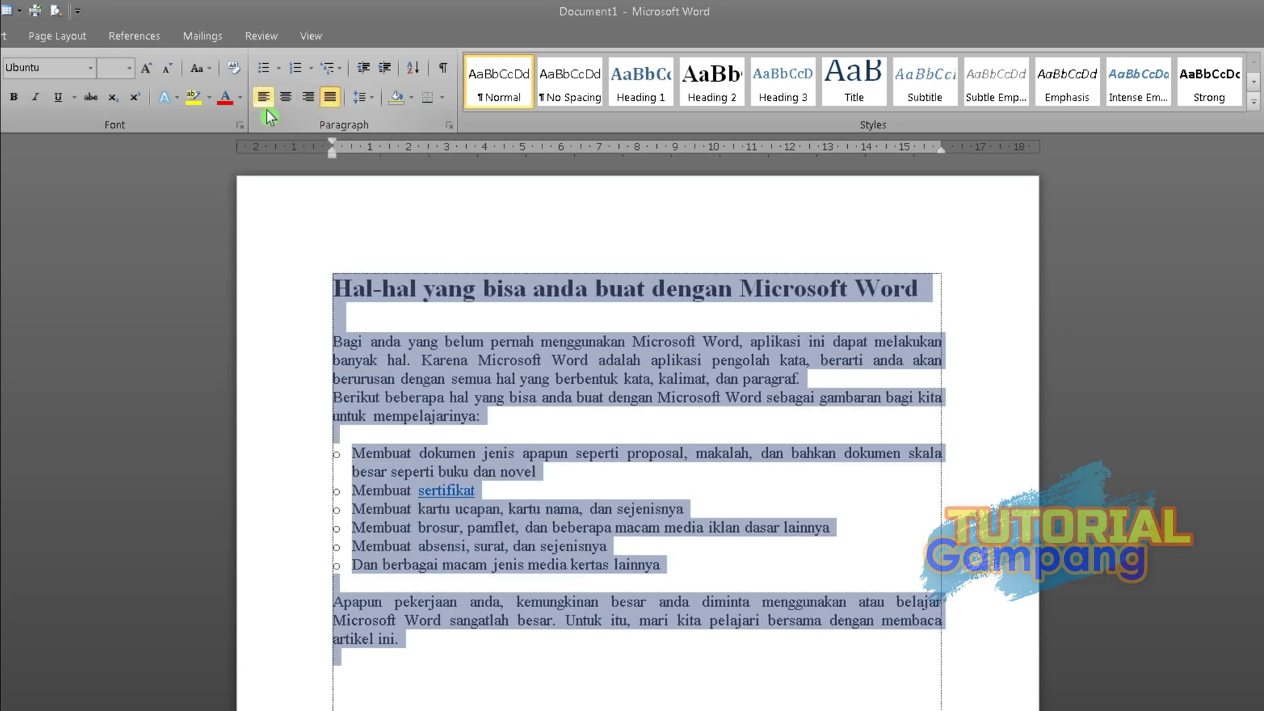
- Preview the available font colours, typefaces and font sizes on the selected text without applying any, and clear the selection
left_click(243, 100)
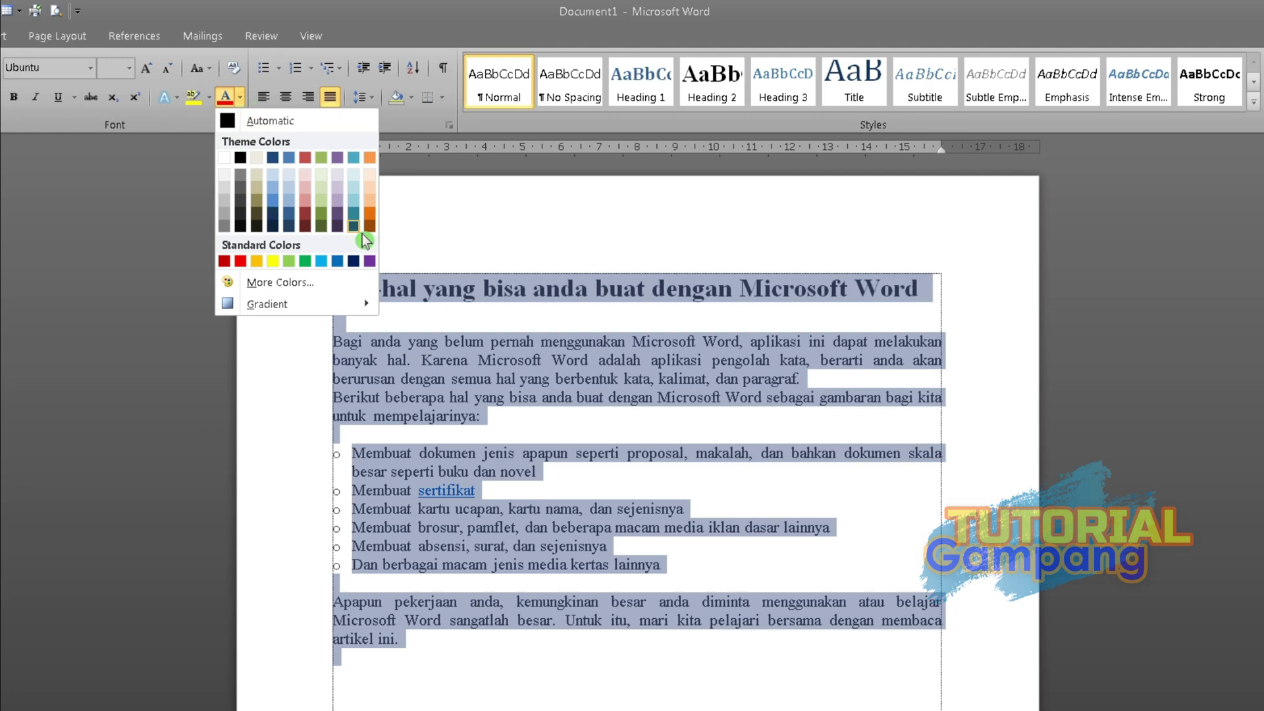
left_click(85, 66)
left_click(91, 70)
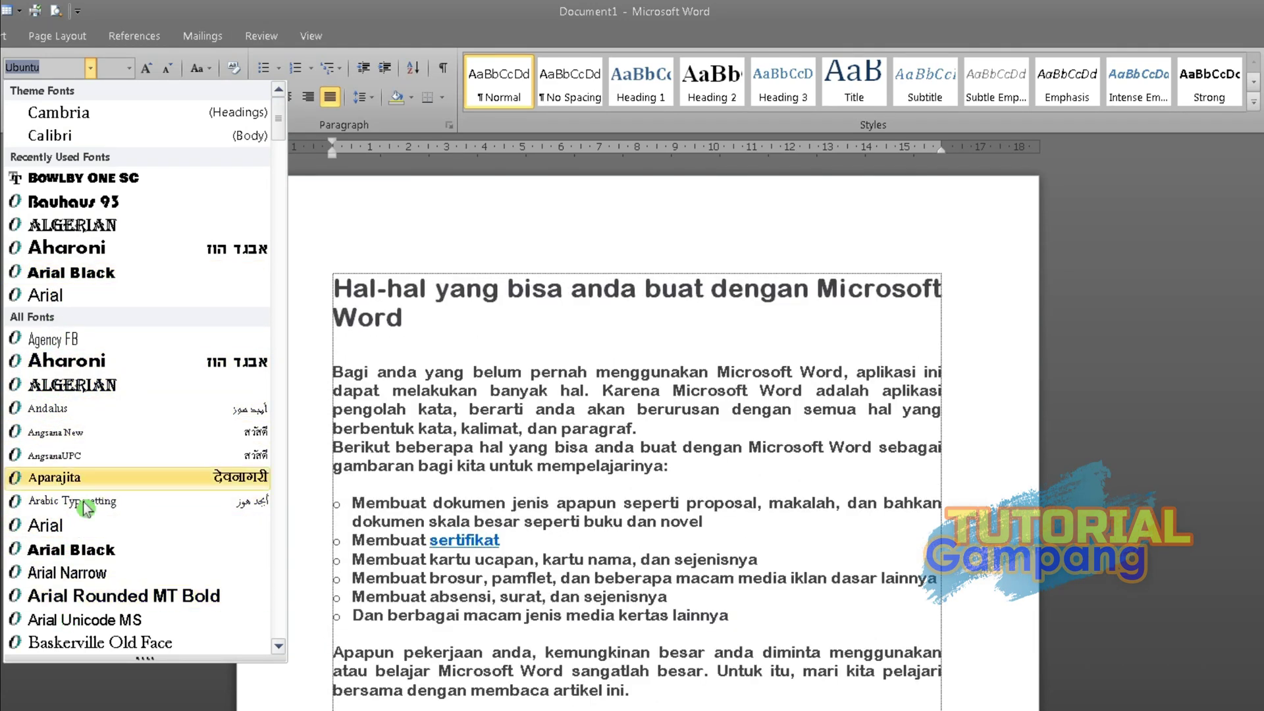
left_click(135, 73)
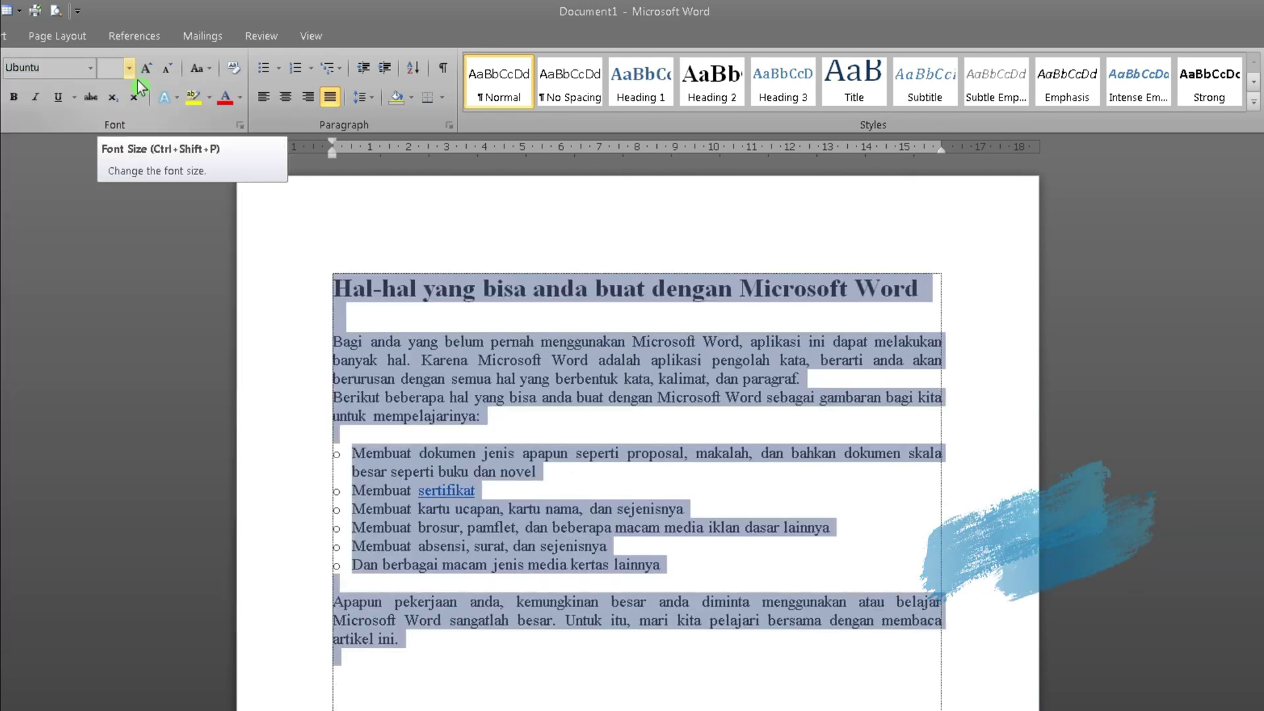
left_click(129, 69)
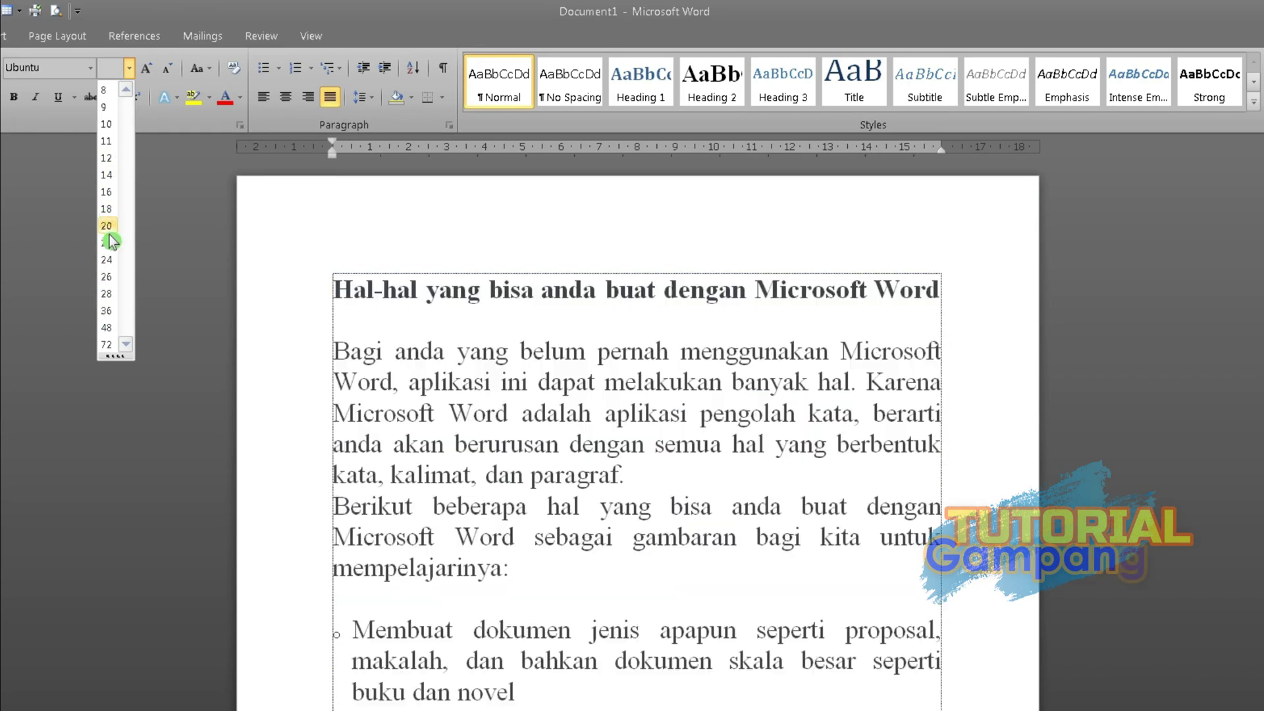
left_click(174, 136)
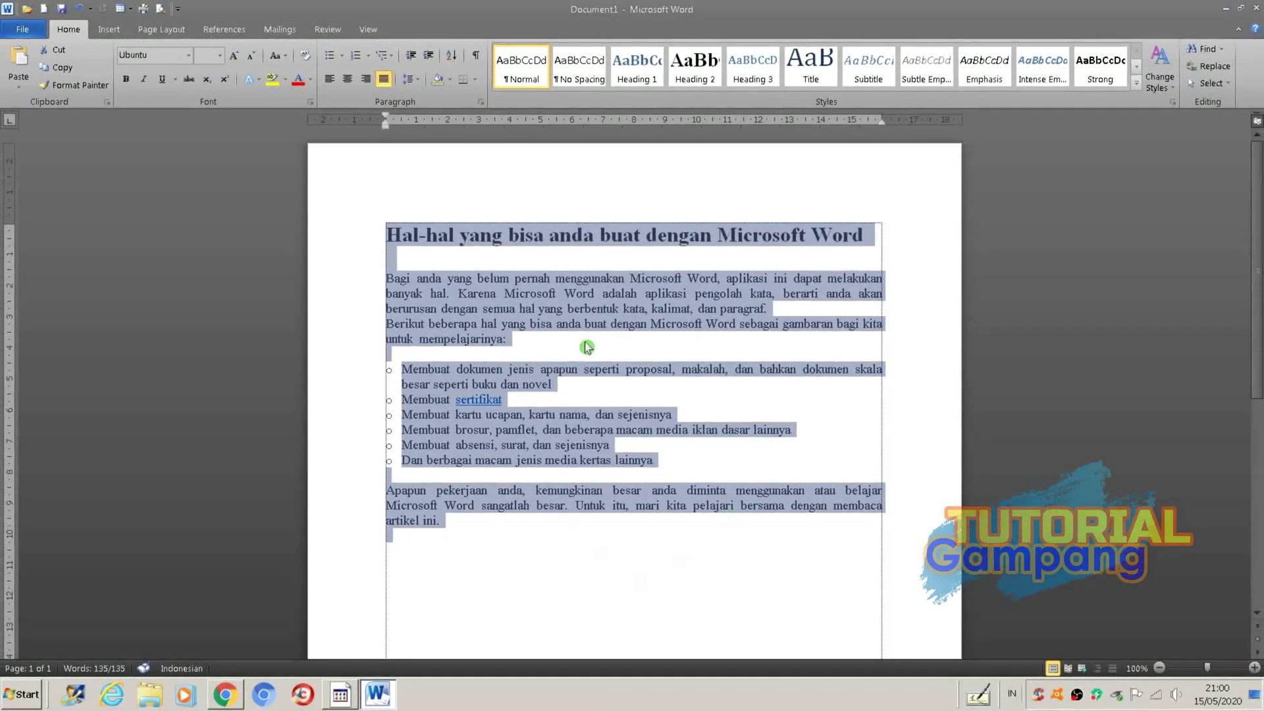
left_click(647, 309)
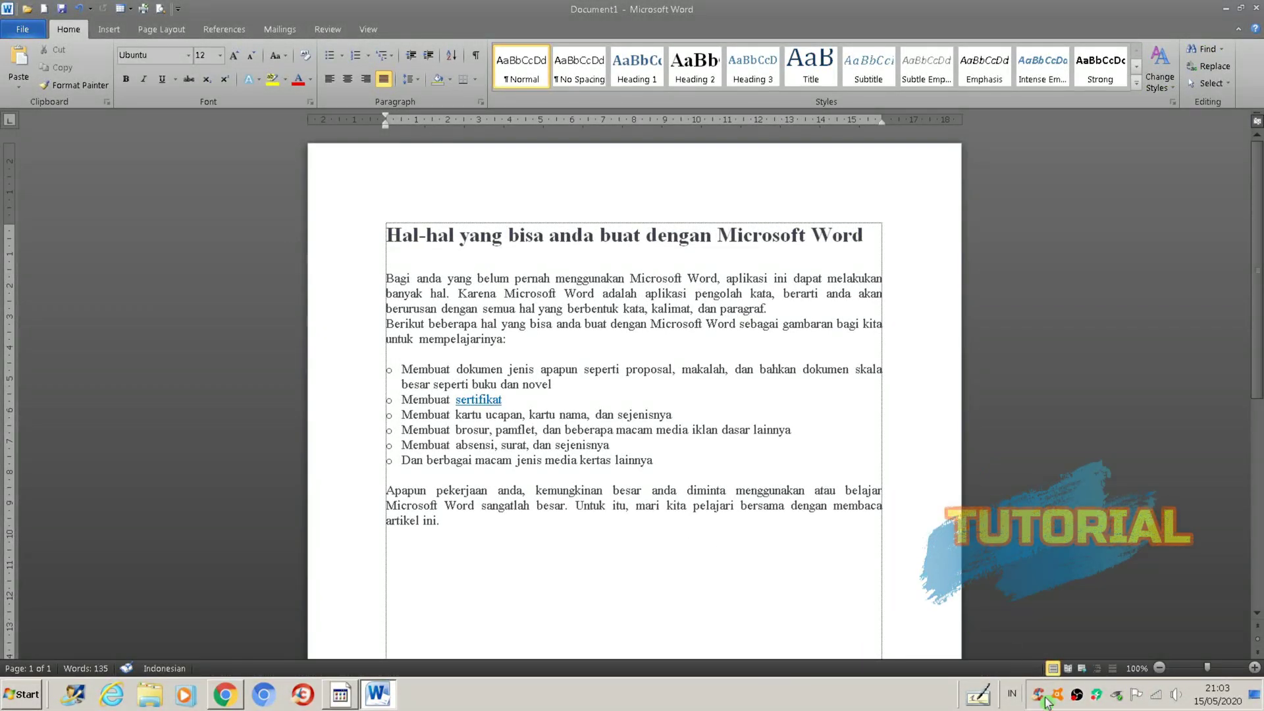
- Demonstrate the Bold key combination on the on-screen keyboard and check the bold formatting of the document's title
left_click(975, 704)
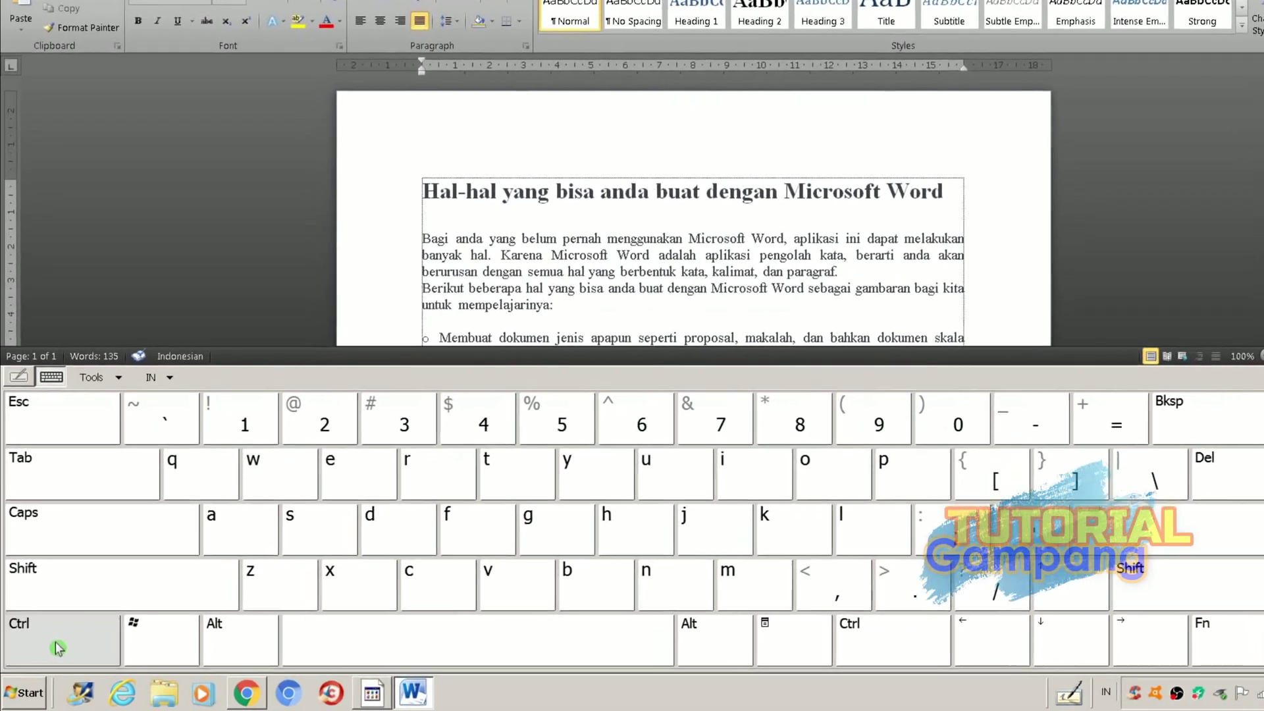
left_click(56, 648)
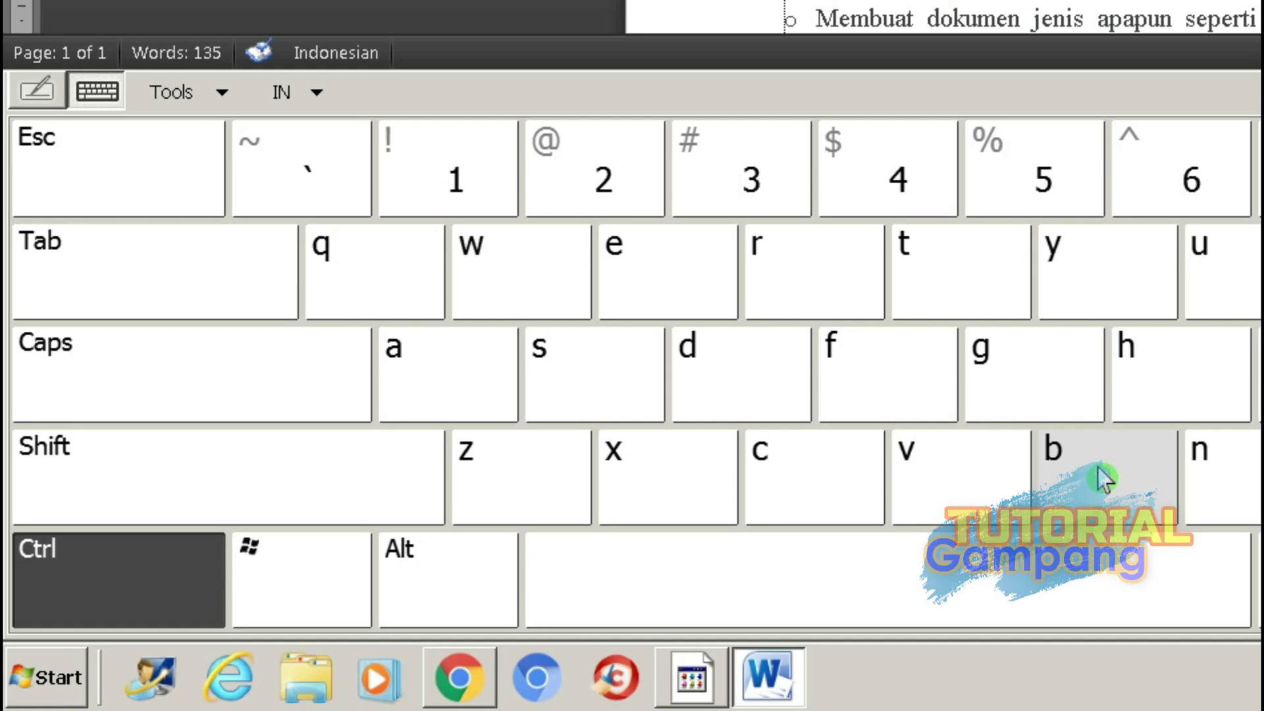
left_click(1104, 479)
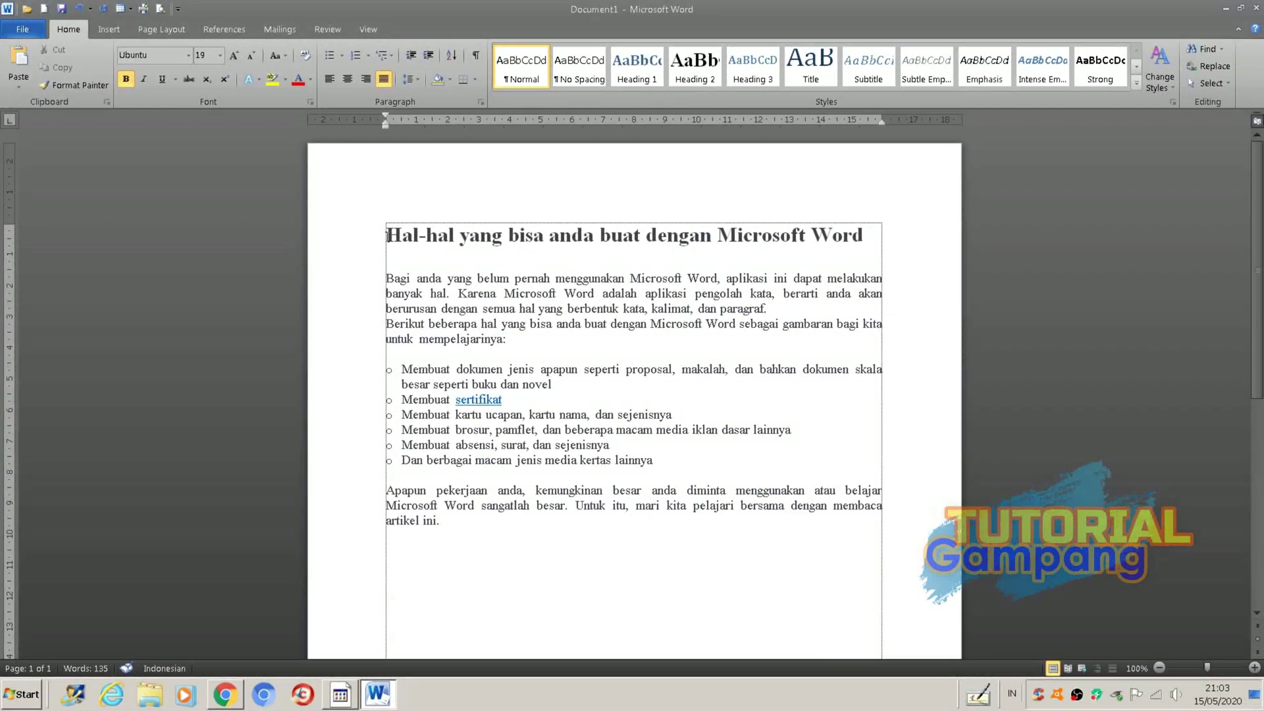
left_click_drag(389, 236, 857, 243)
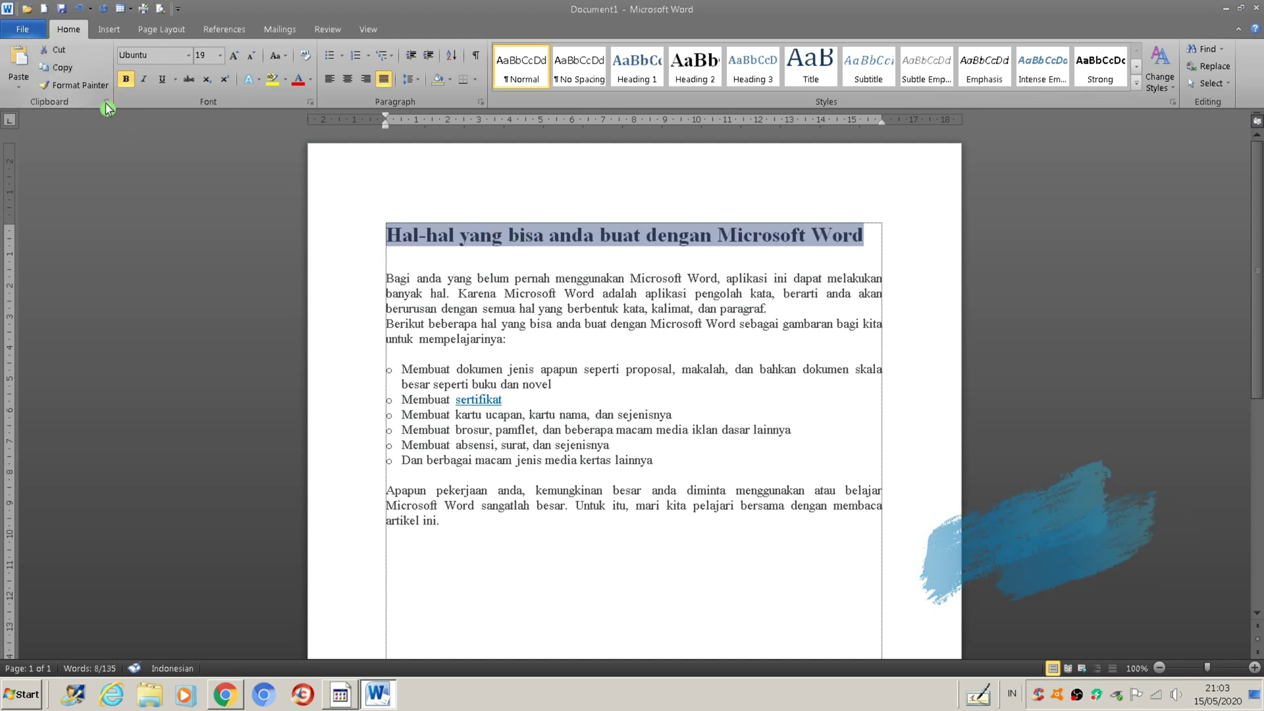
left_click(482, 259)
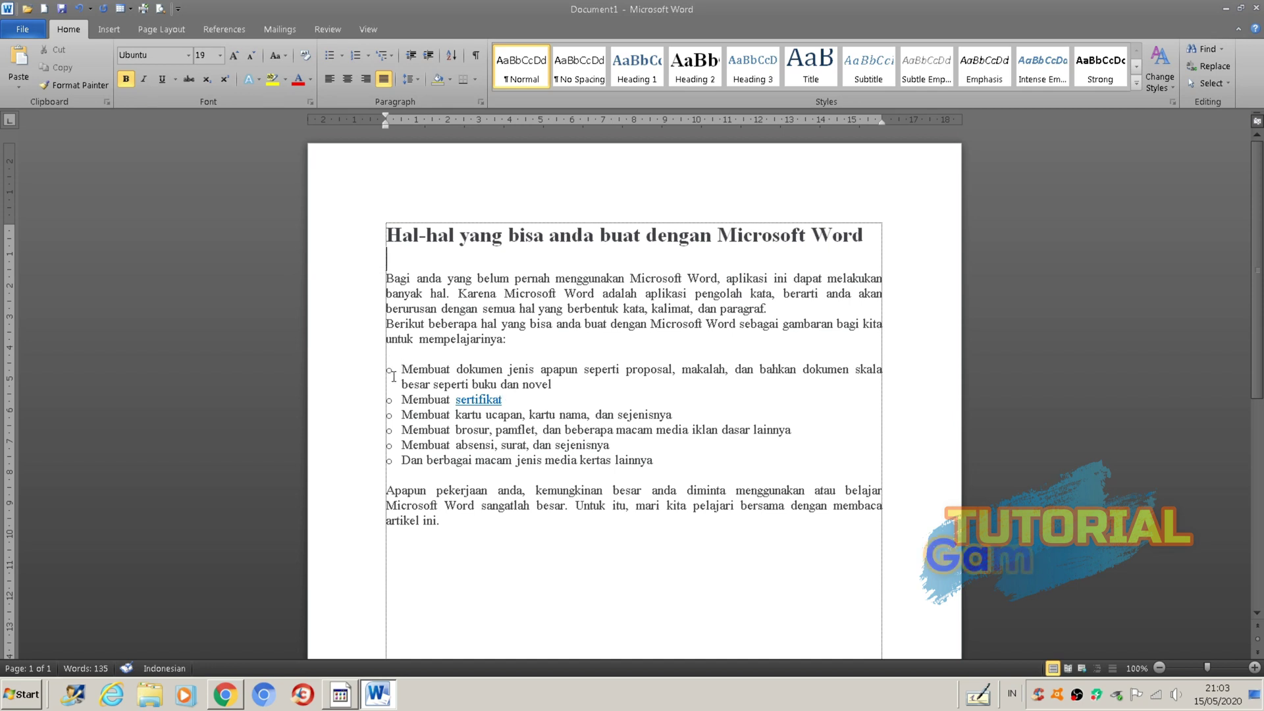
- Make all the bulleted list items bold using the on-screen keyboard
left_click_drag(394, 367, 676, 472)
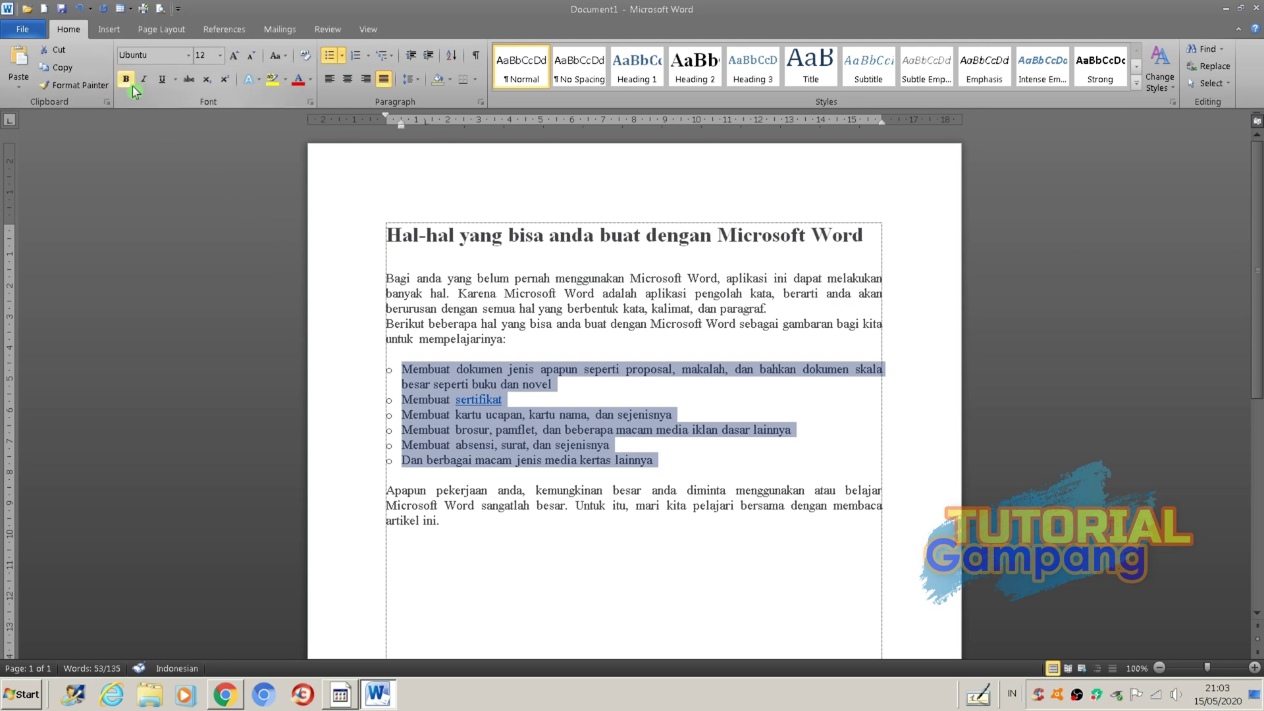
left_click(985, 703)
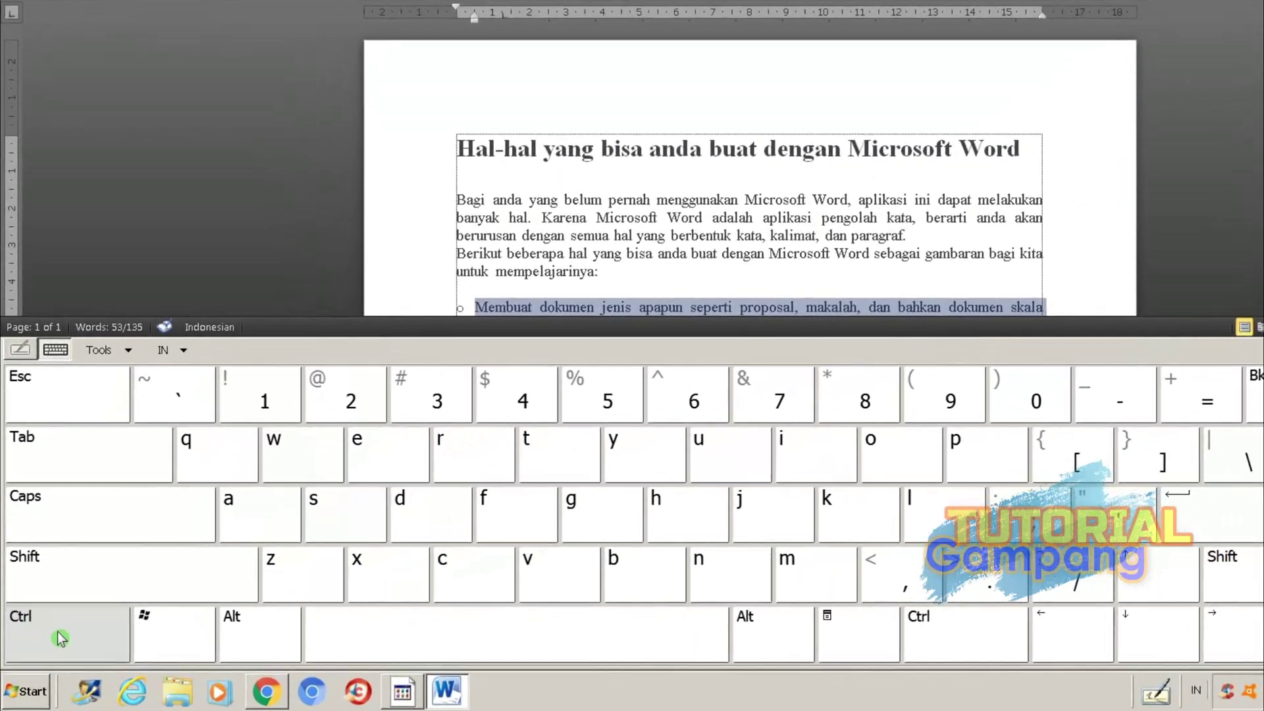
left_click(61, 637)
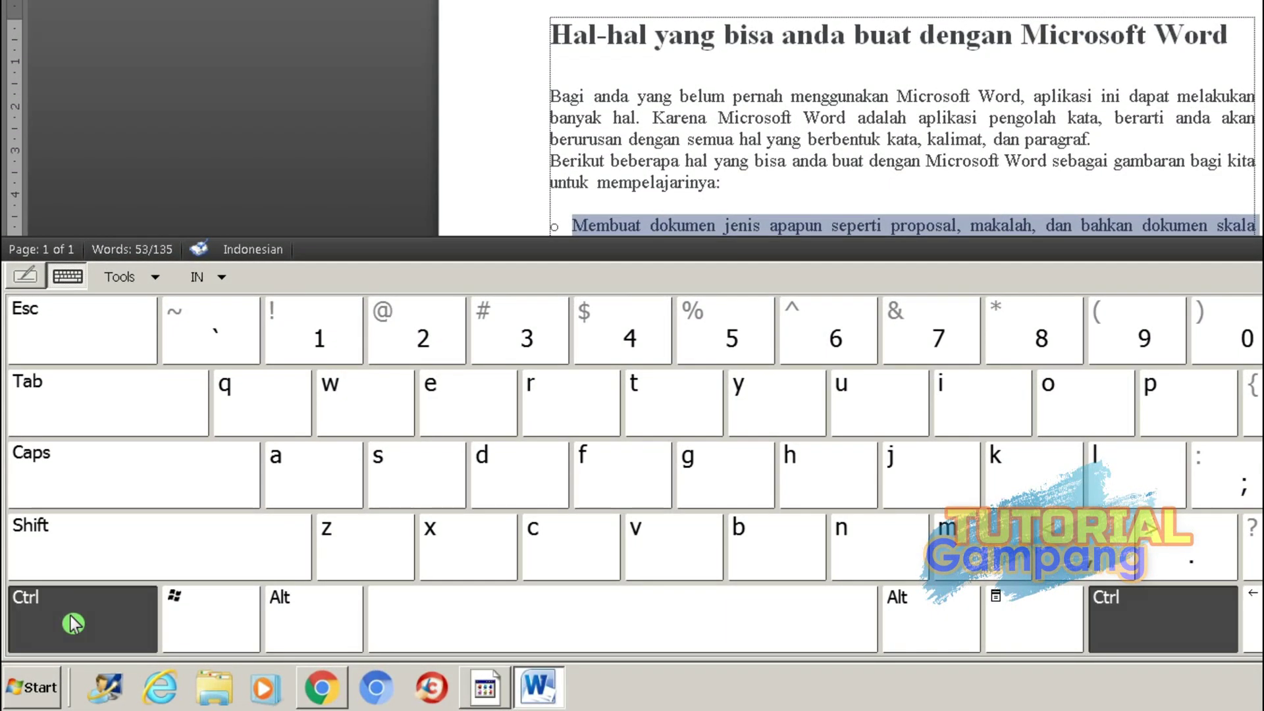
left_click(768, 558)
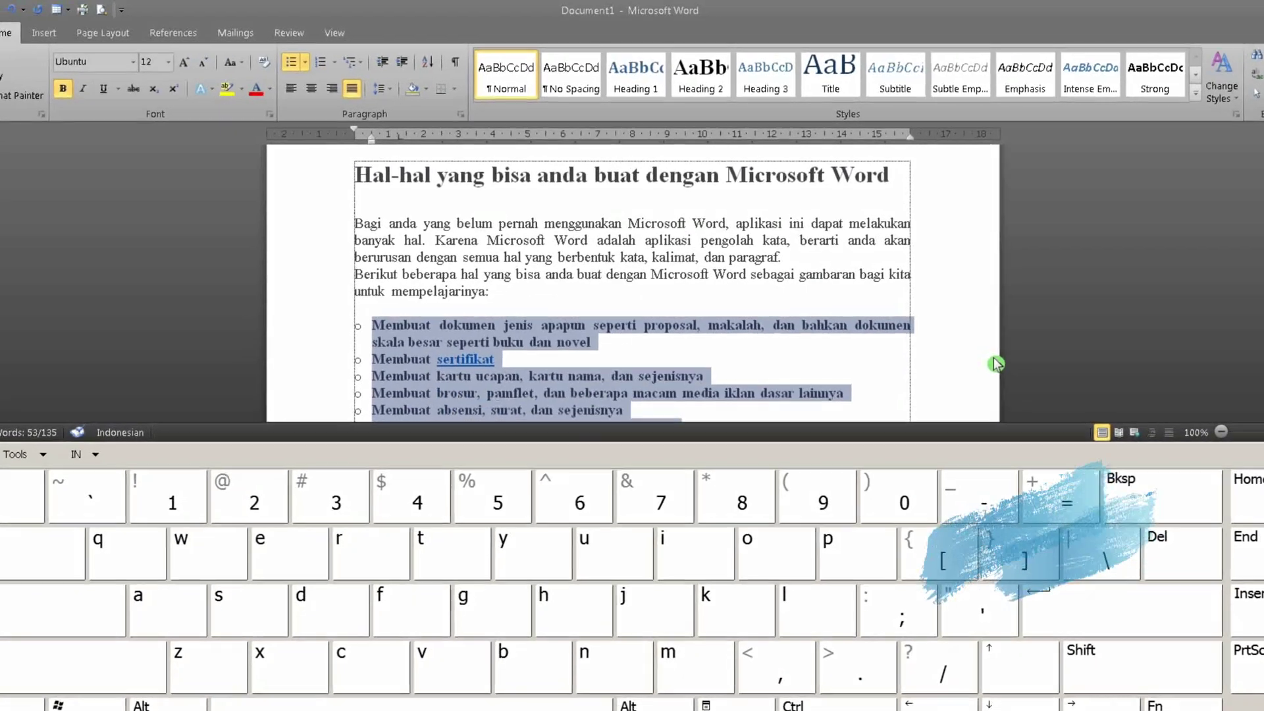
- Review the bulleted list and remove the bold formatting from its items
scroll(996, 364, "down", 3)
scroll(995, 364, "up", 3)
scroll(996, 364, "down", 1)
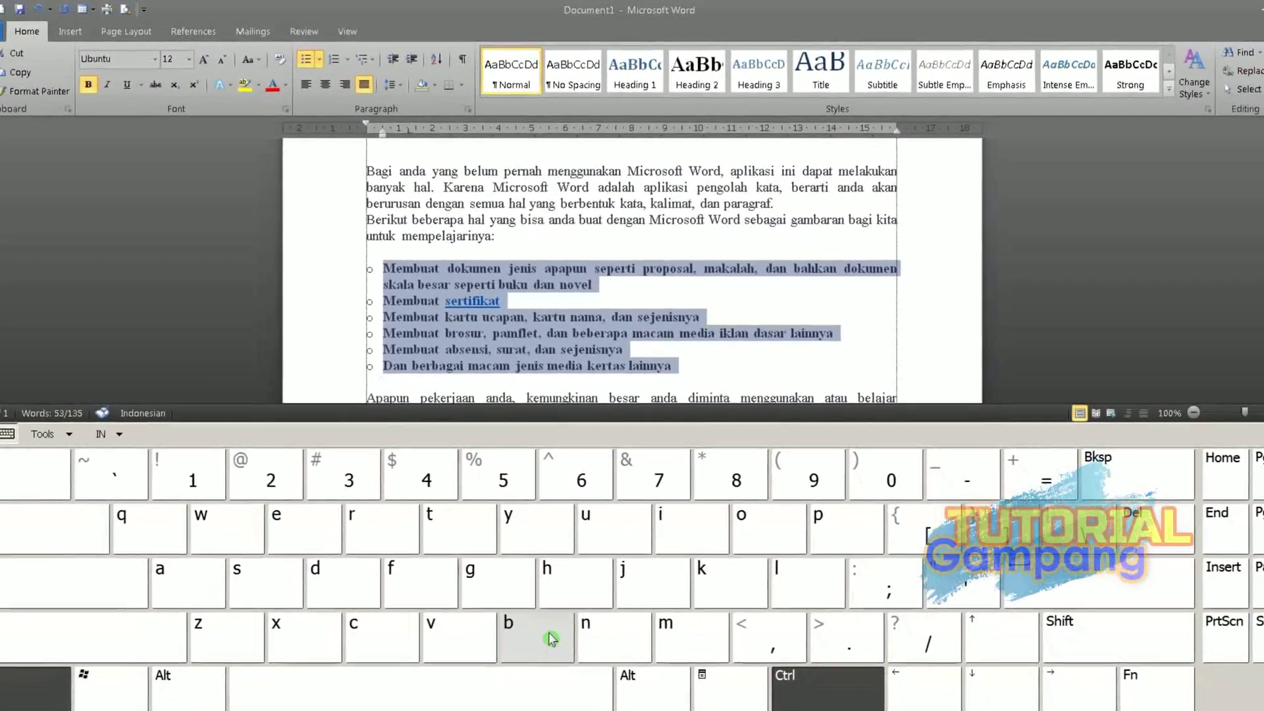
left_click(535, 705)
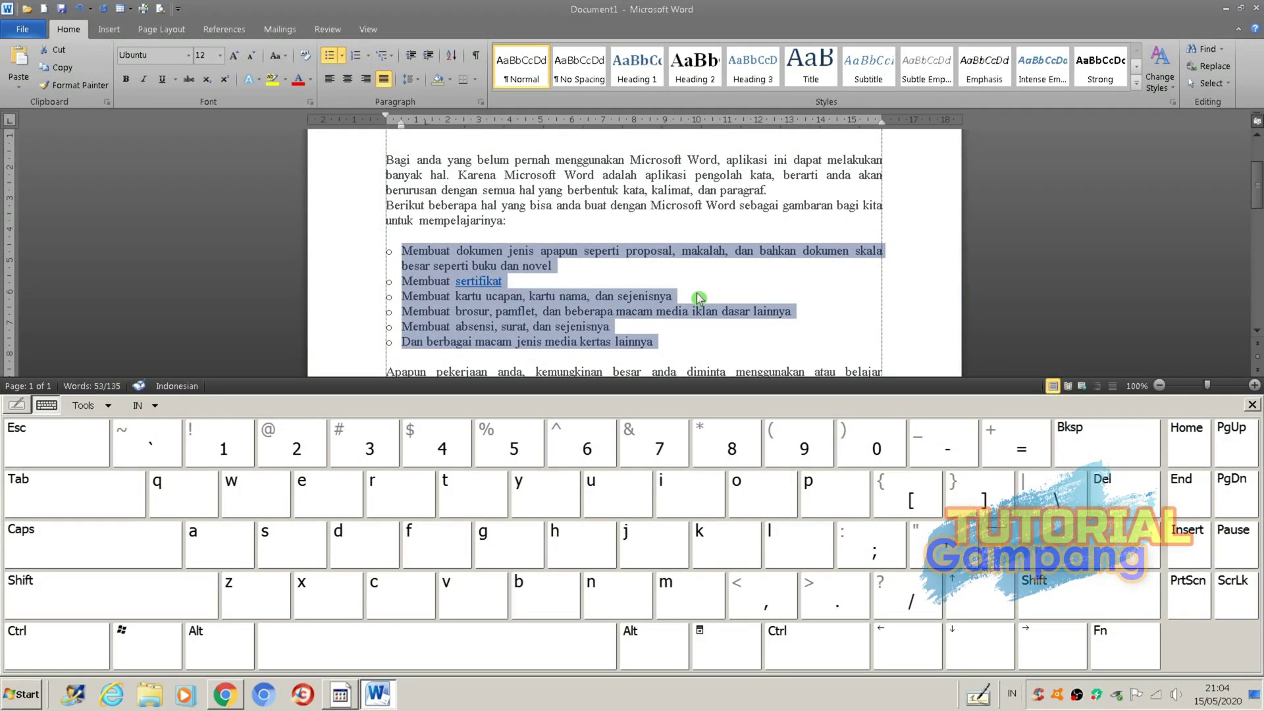
- Toggle bold on and off again for the bulleted list, hide the on-screen keyboard and clear the selection
left_click(21, 652)
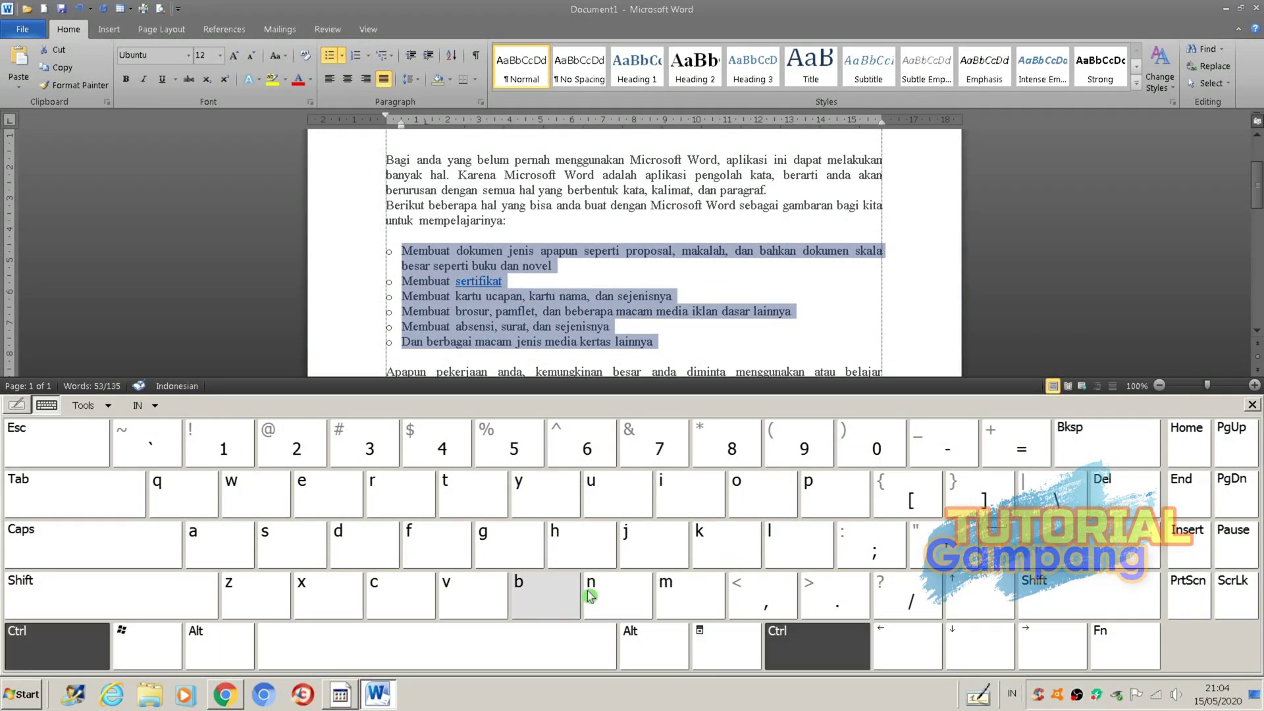
left_click(531, 603)
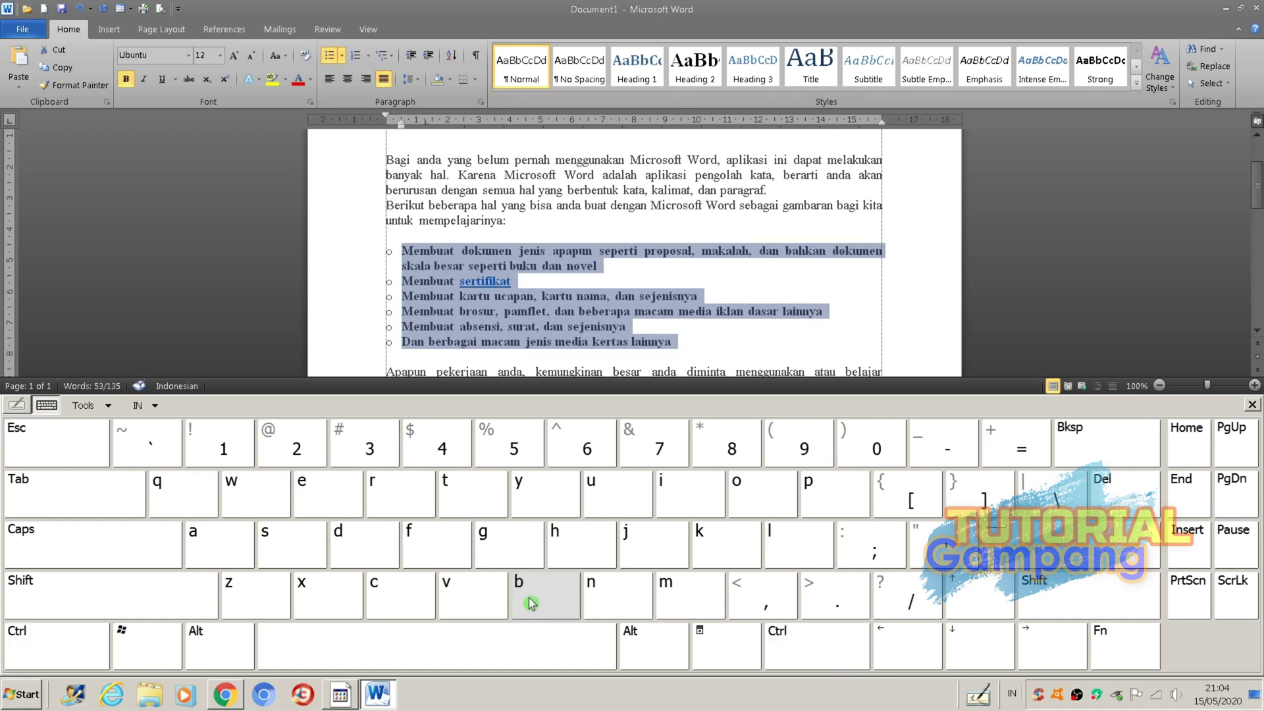
left_click(33, 648)
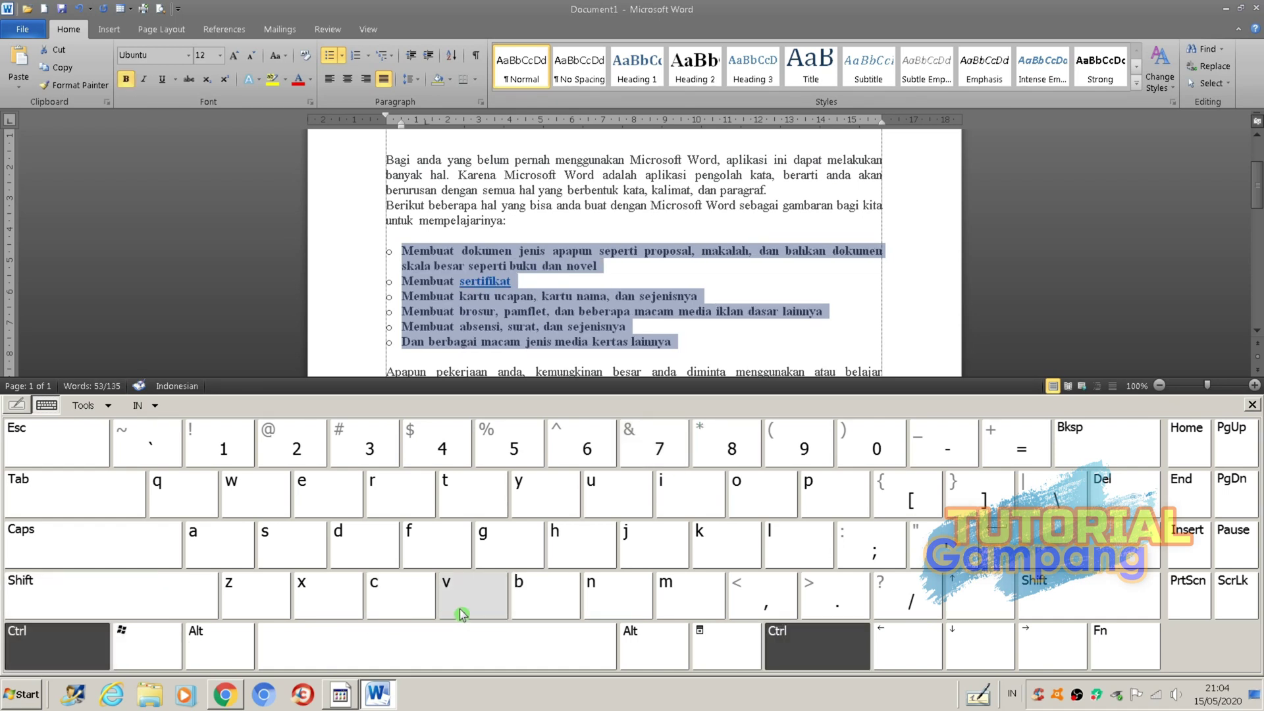
left_click(535, 596)
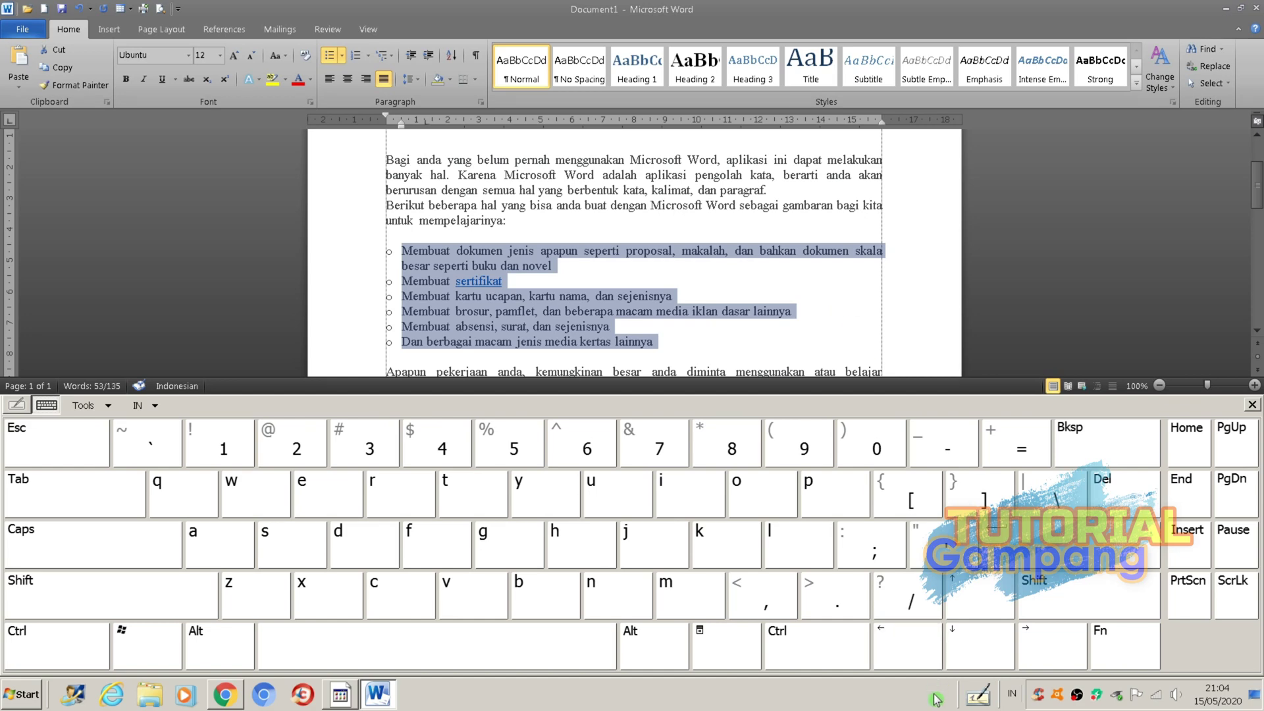
left_click(977, 702)
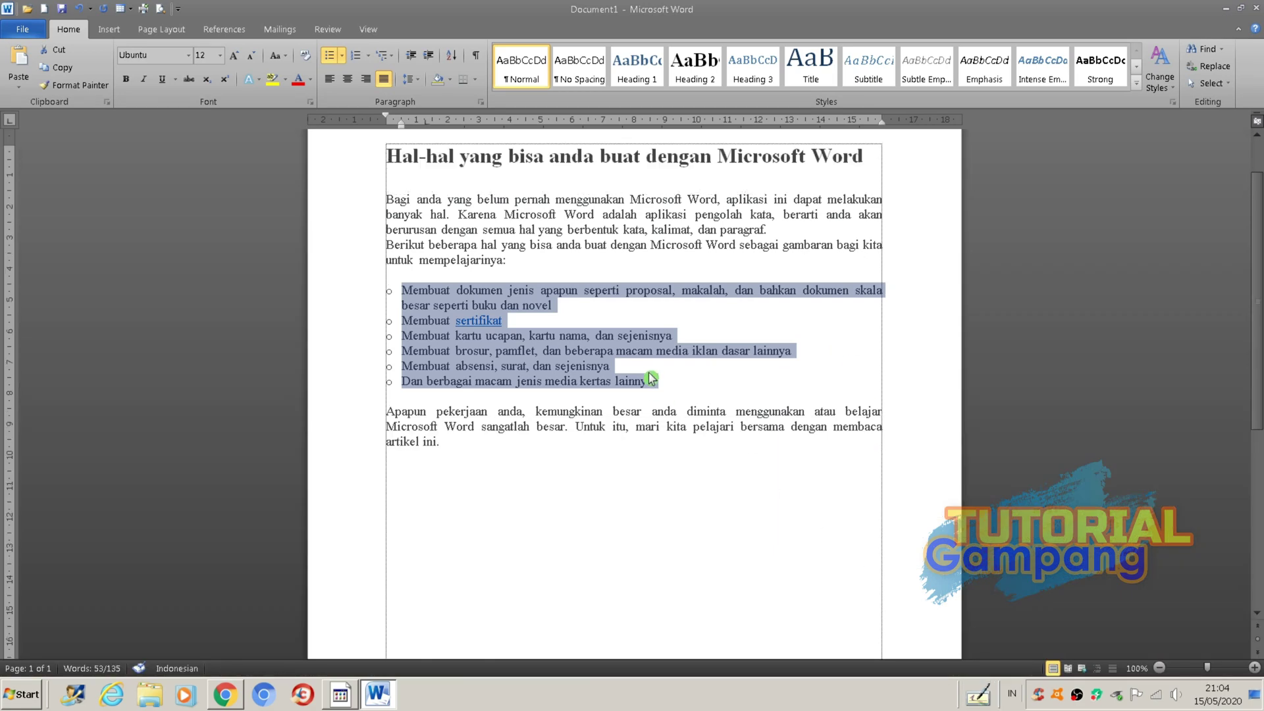
left_click(640, 367)
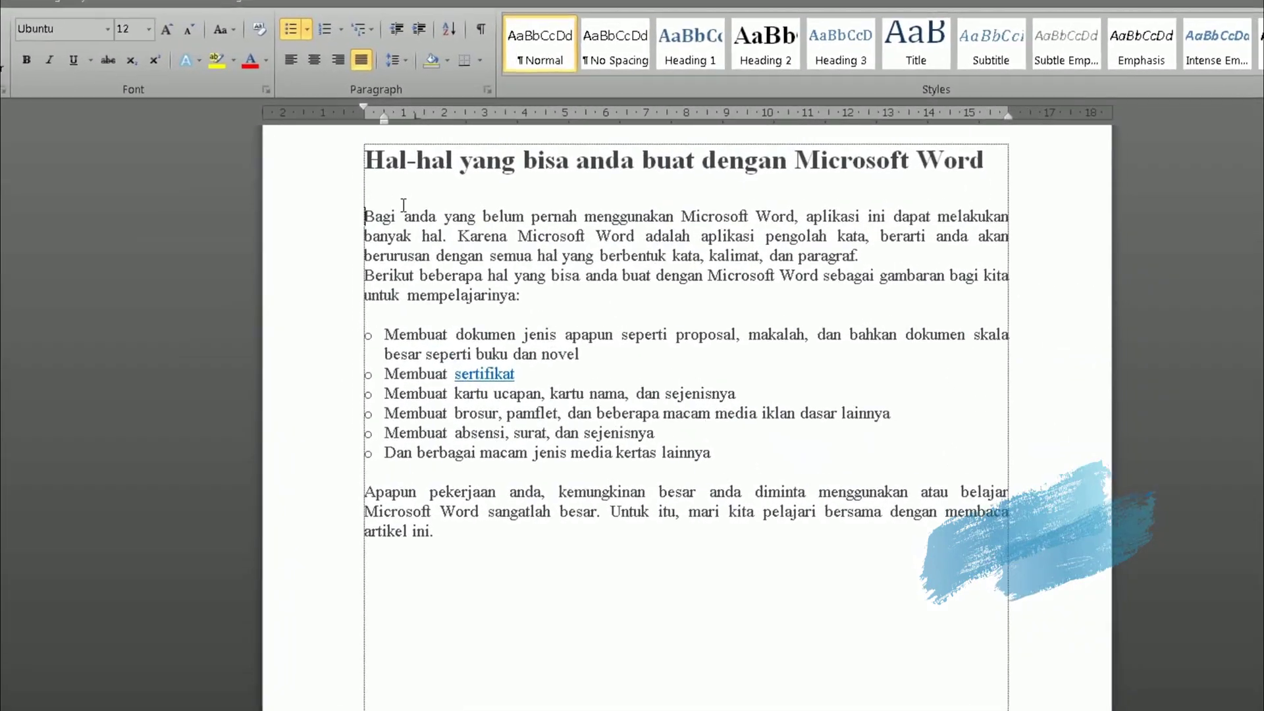
- Make the word "Bagi" at the start of the first paragraph bold and return it to regular weight
double_click(394, 201)
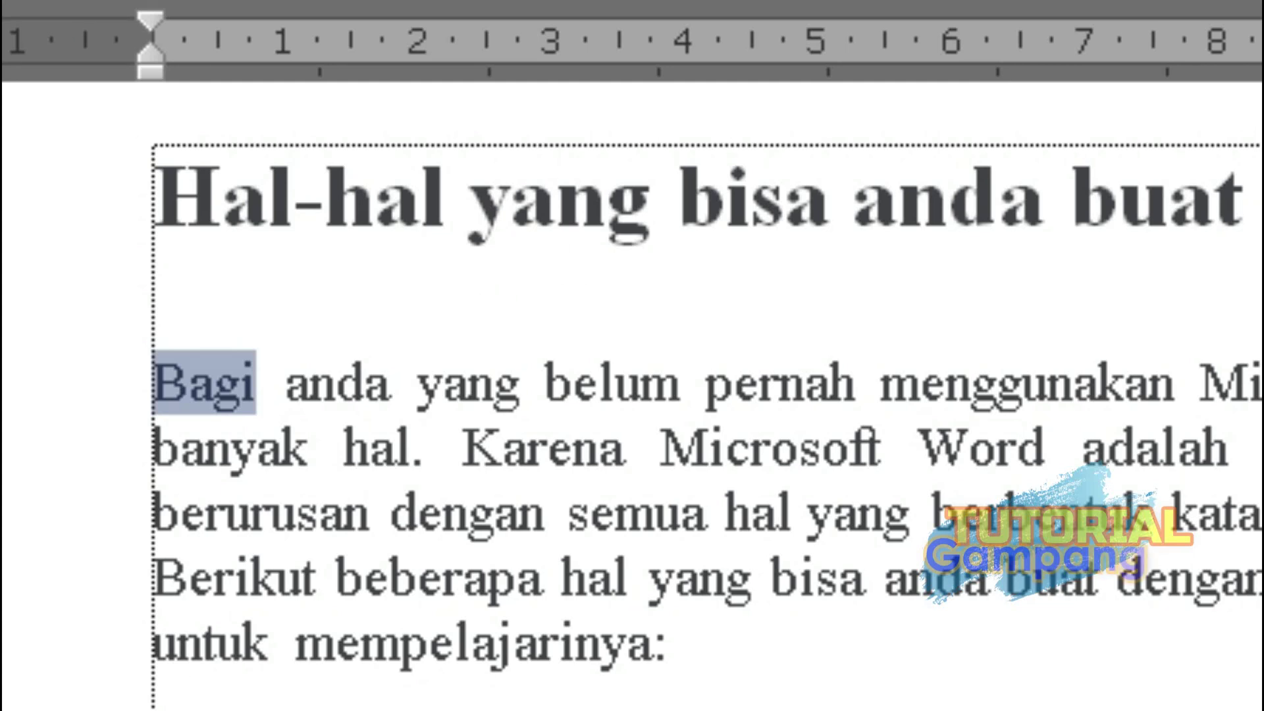
key("ctrl+b")
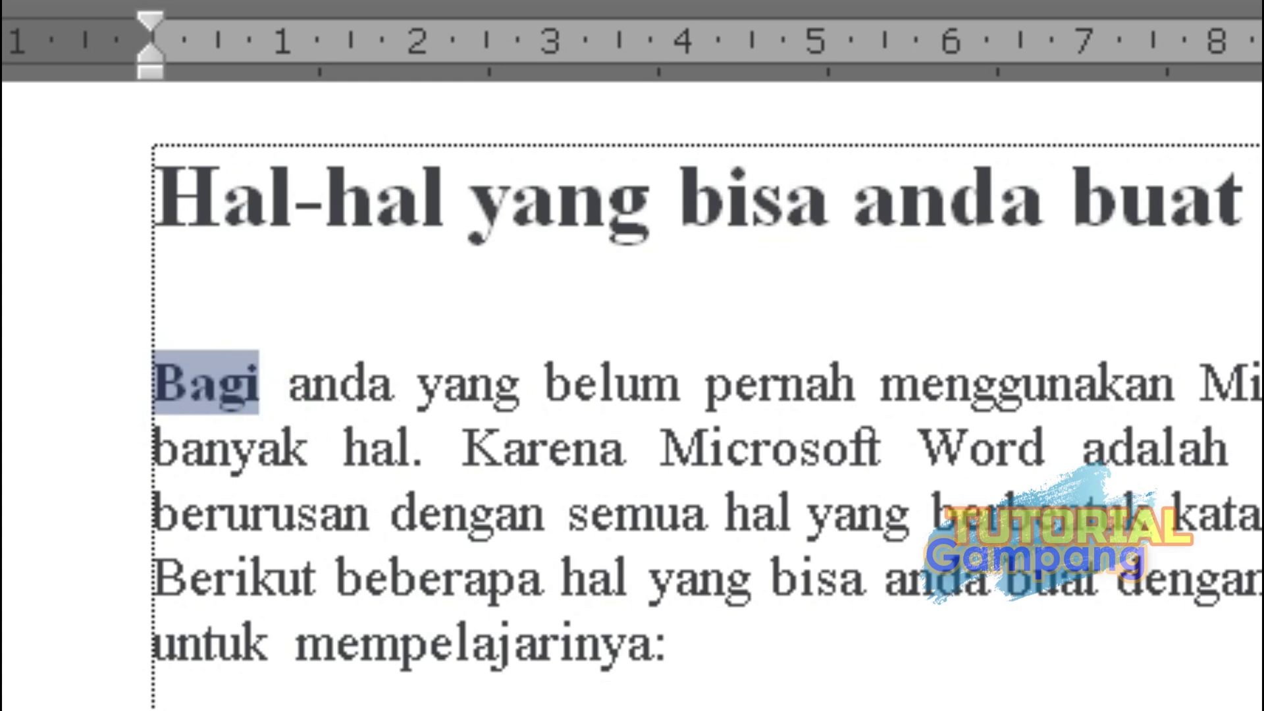
key("ctrl+b")
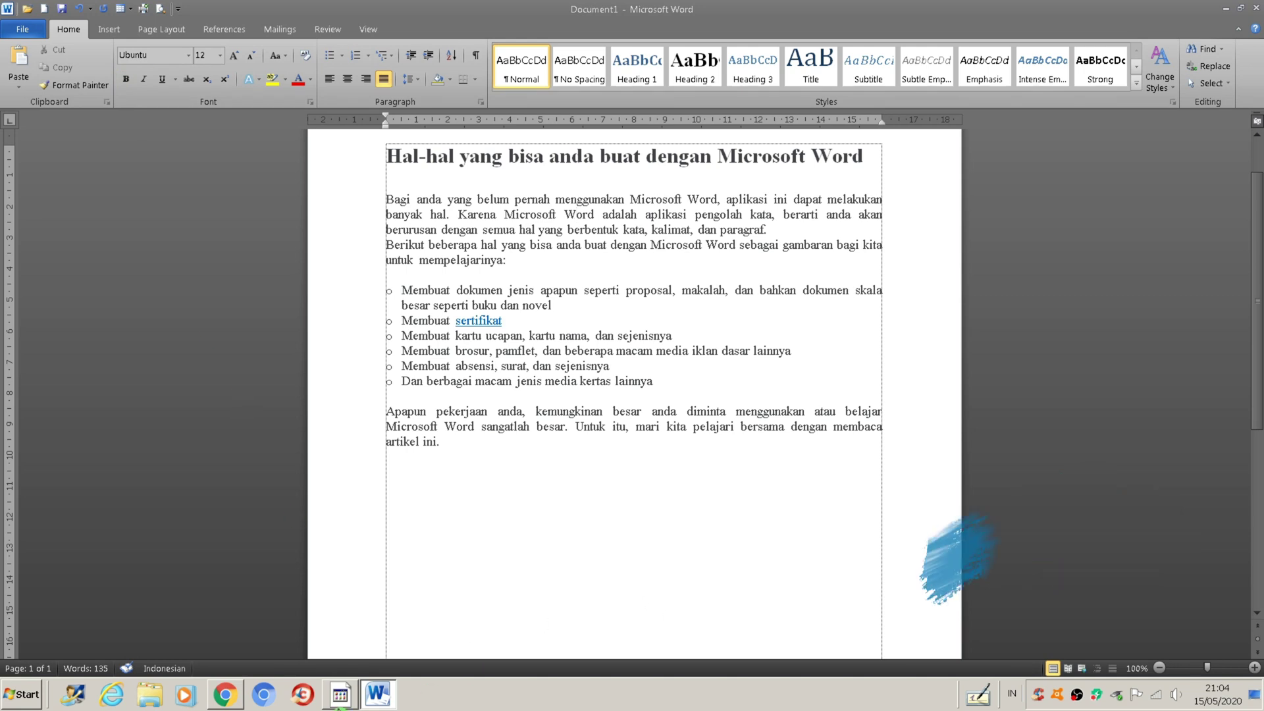
- Show the on-screen keyboard and issue the copy shortcut with no text selected
left_click(986, 697)
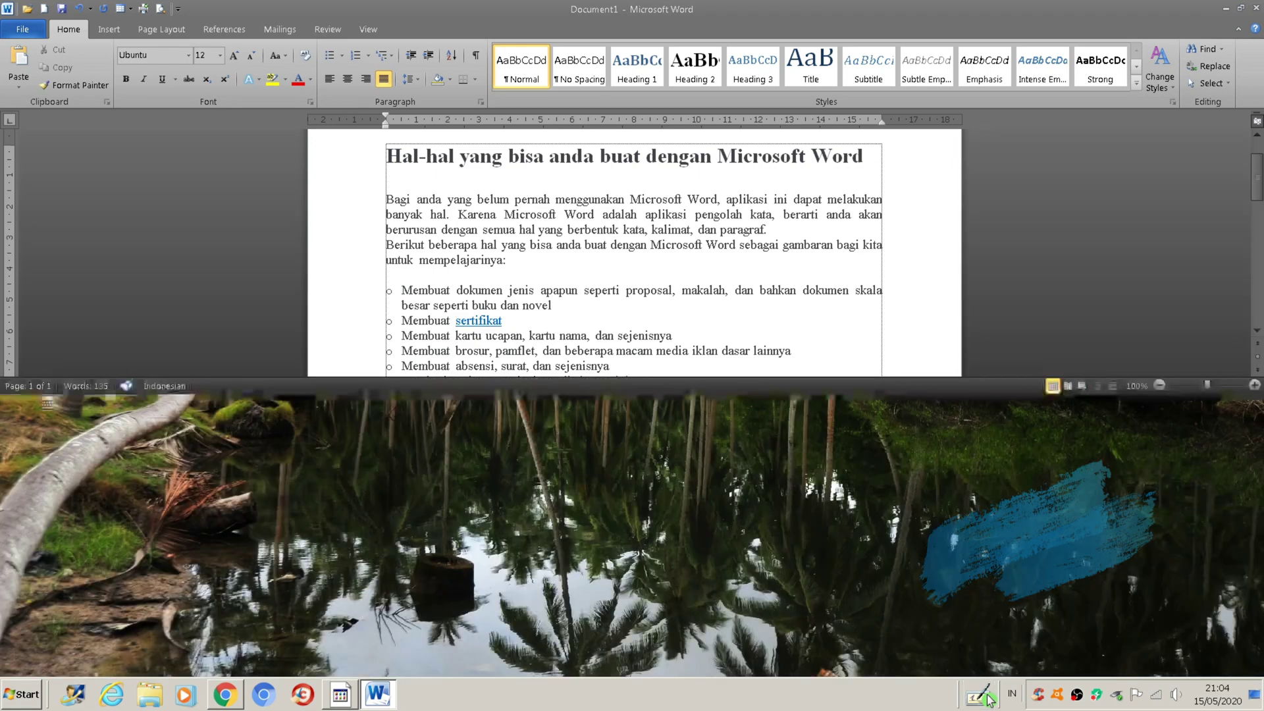
left_click(90, 632)
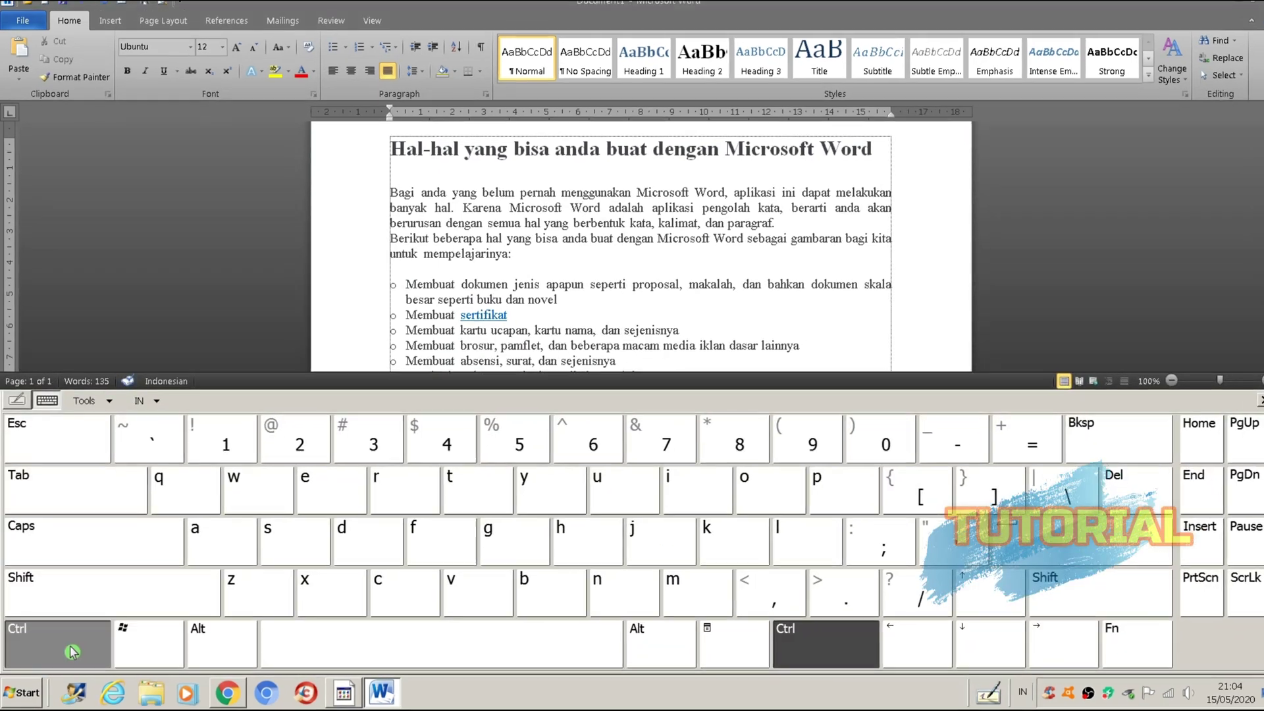
left_click(393, 598)
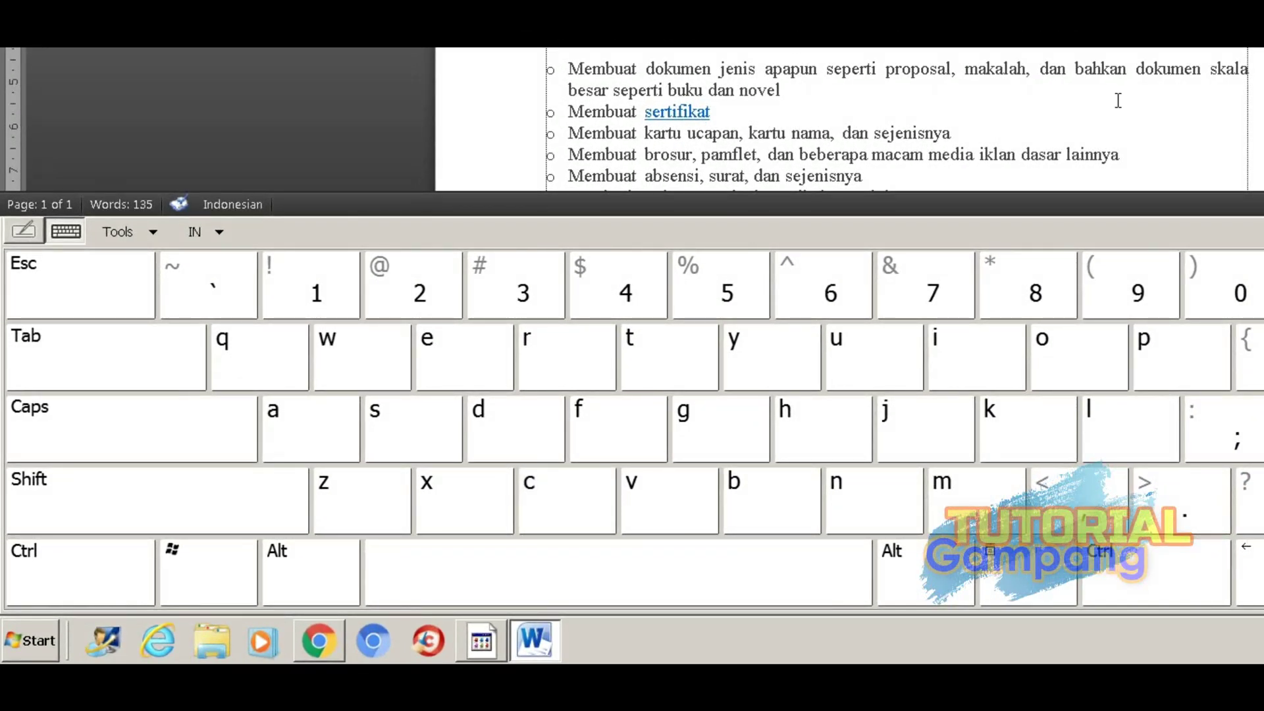
left_click(120, 586)
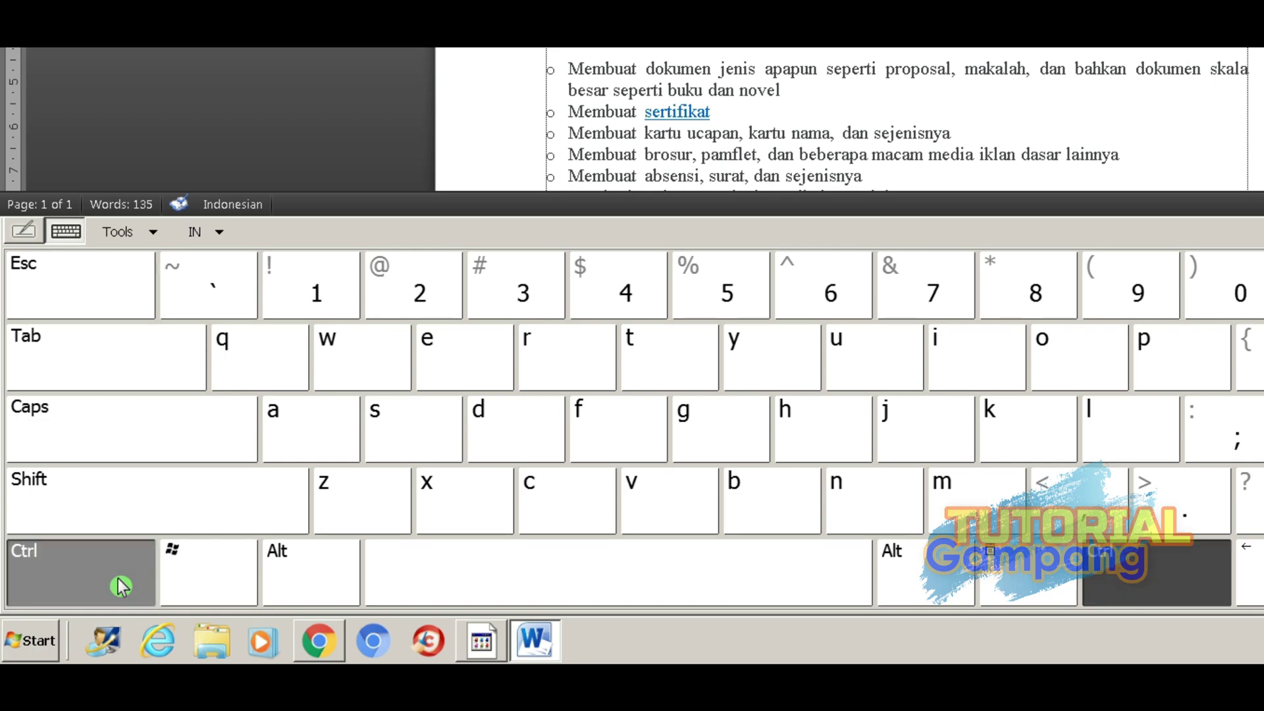
left_click(575, 523)
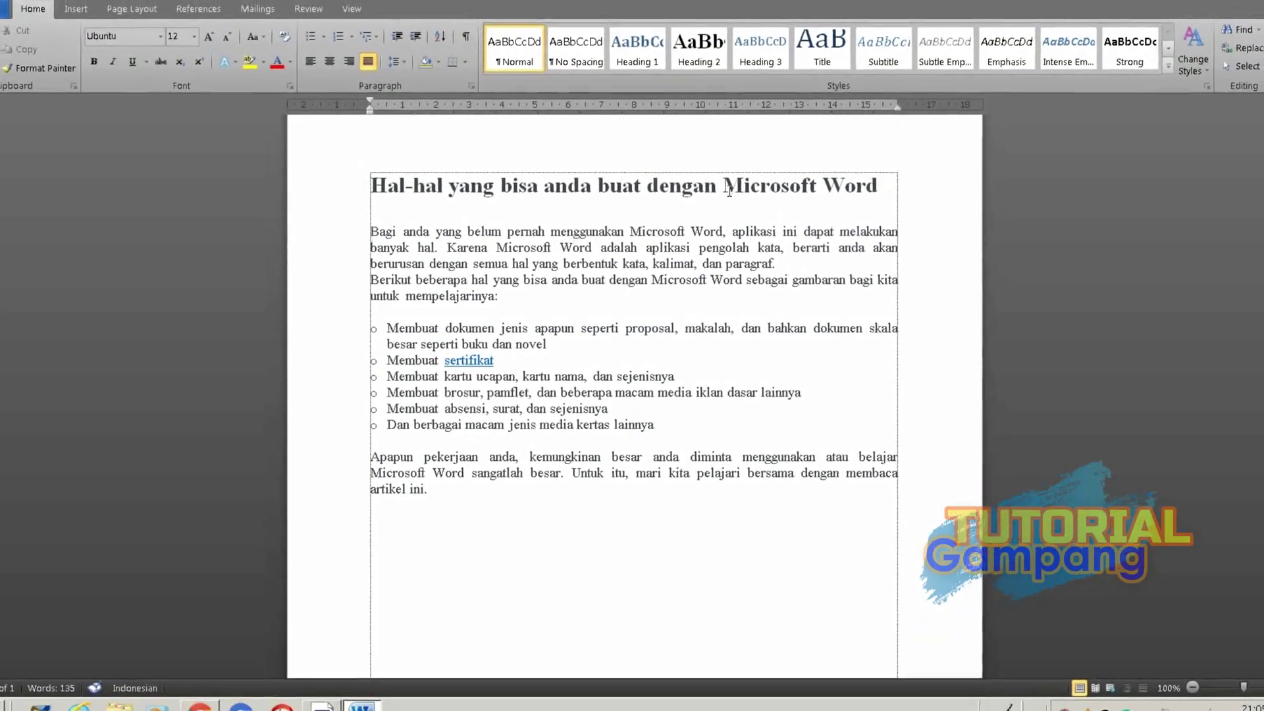
- Select the words "Microsoft Word" in the title and copy them with the on-screen keyboard
left_click_drag(726, 178, 887, 179)
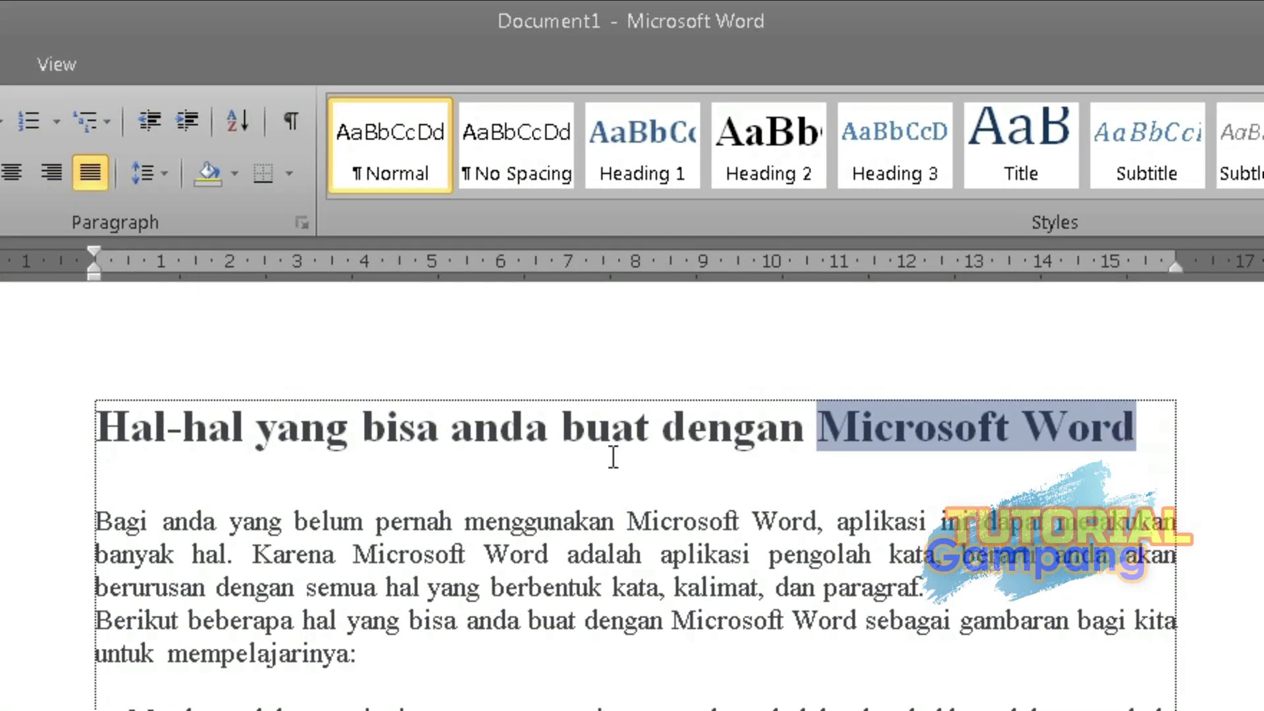
left_click(181, 471)
left_click_drag(97, 427, 1142, 436)
key("ctrl+c")
left_click(842, 455)
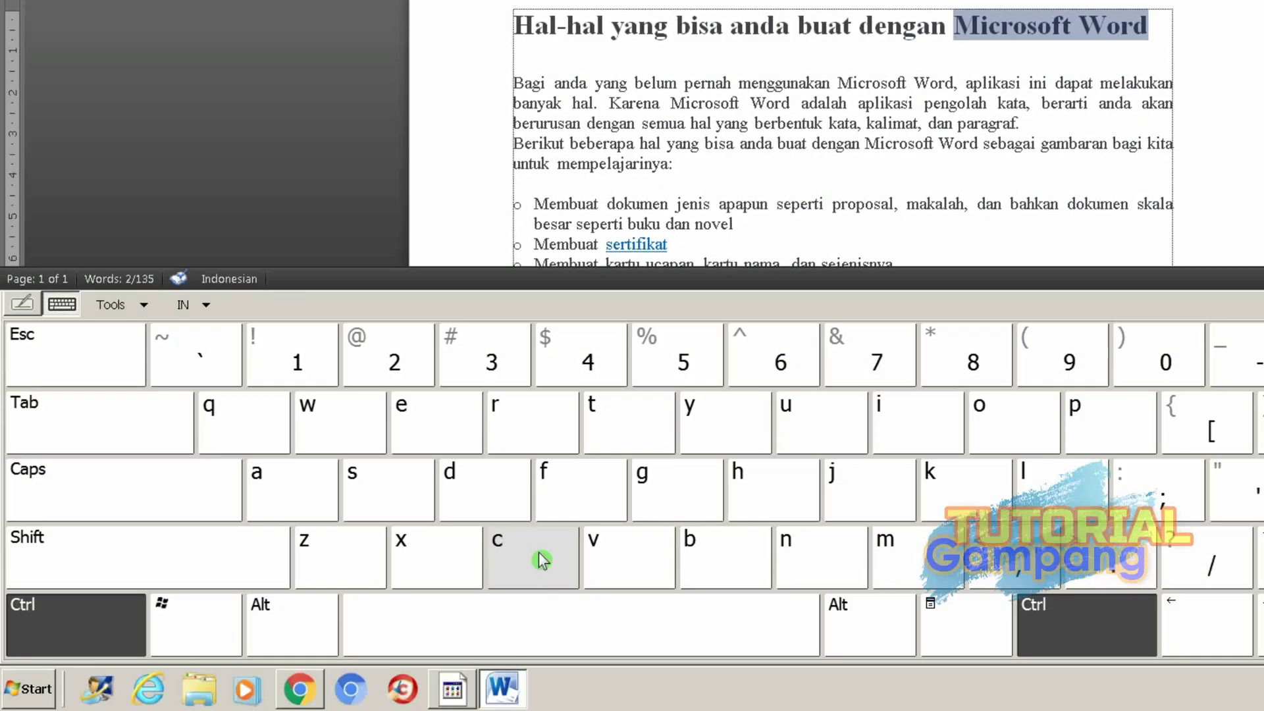
left_click(541, 560)
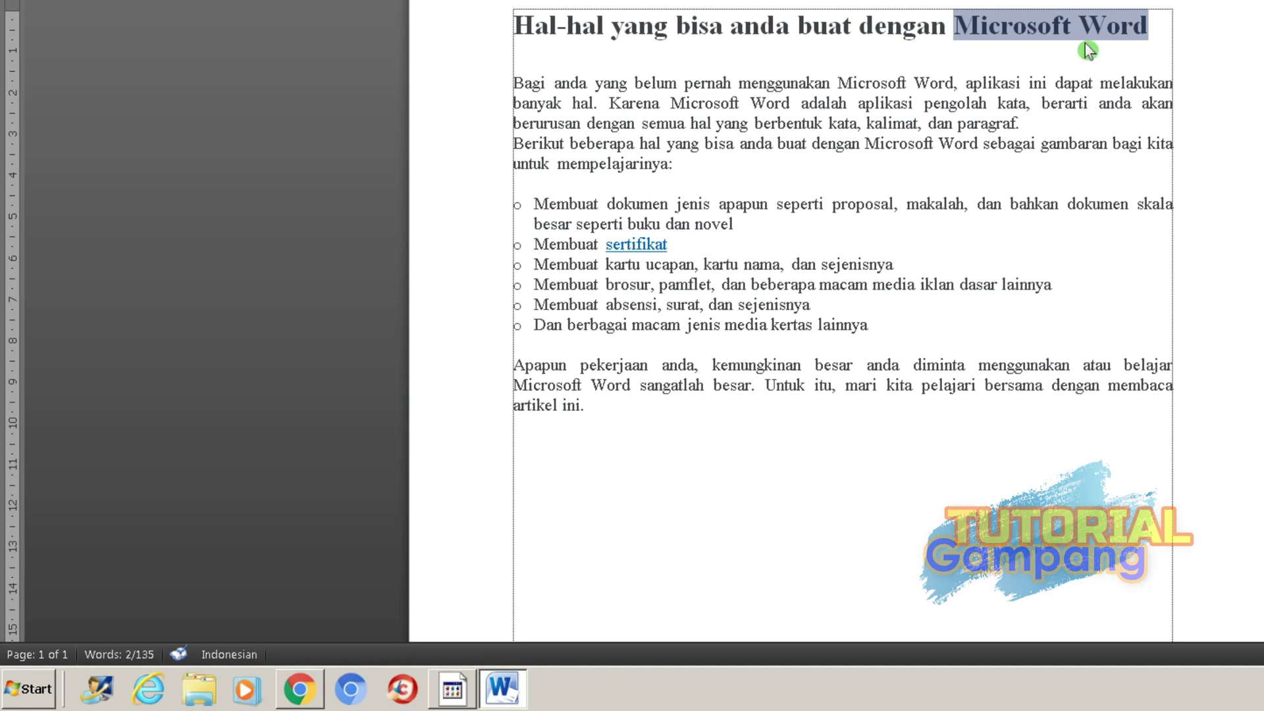
- Paste the copied "Microsoft Word" three times in a row on the empty line below the last paragraph
left_click(611, 466)
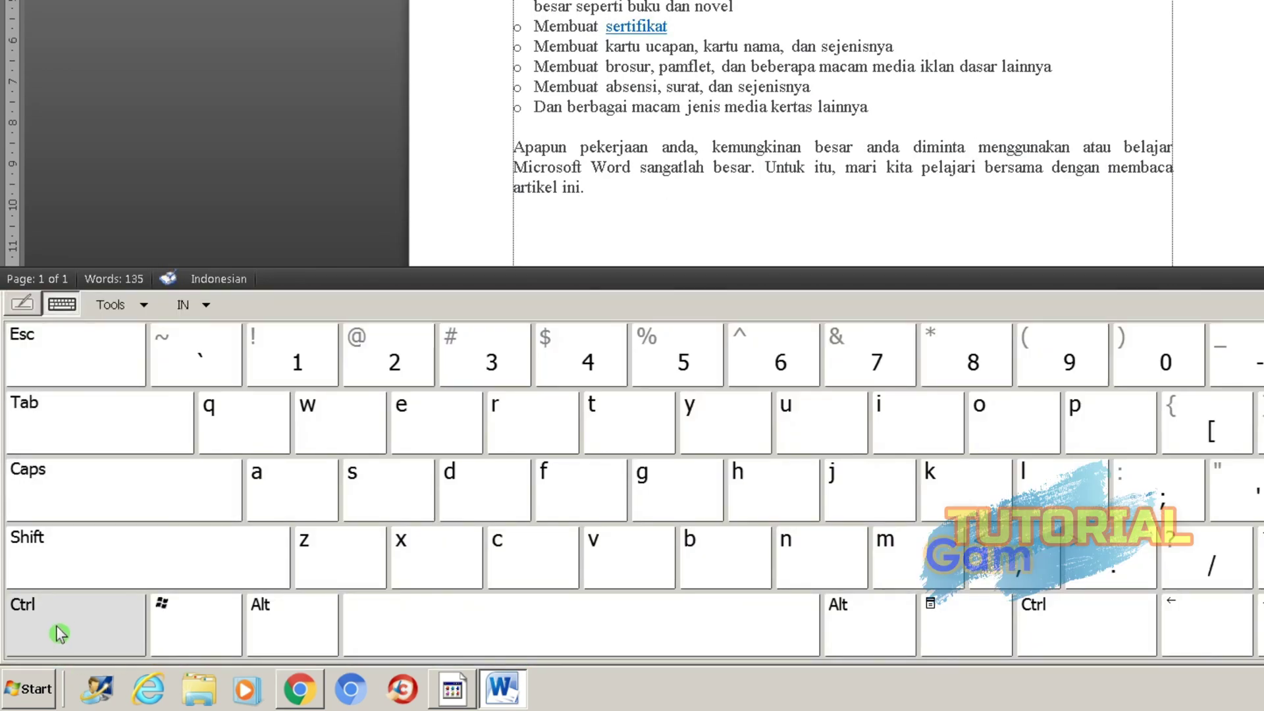
left_click(59, 634)
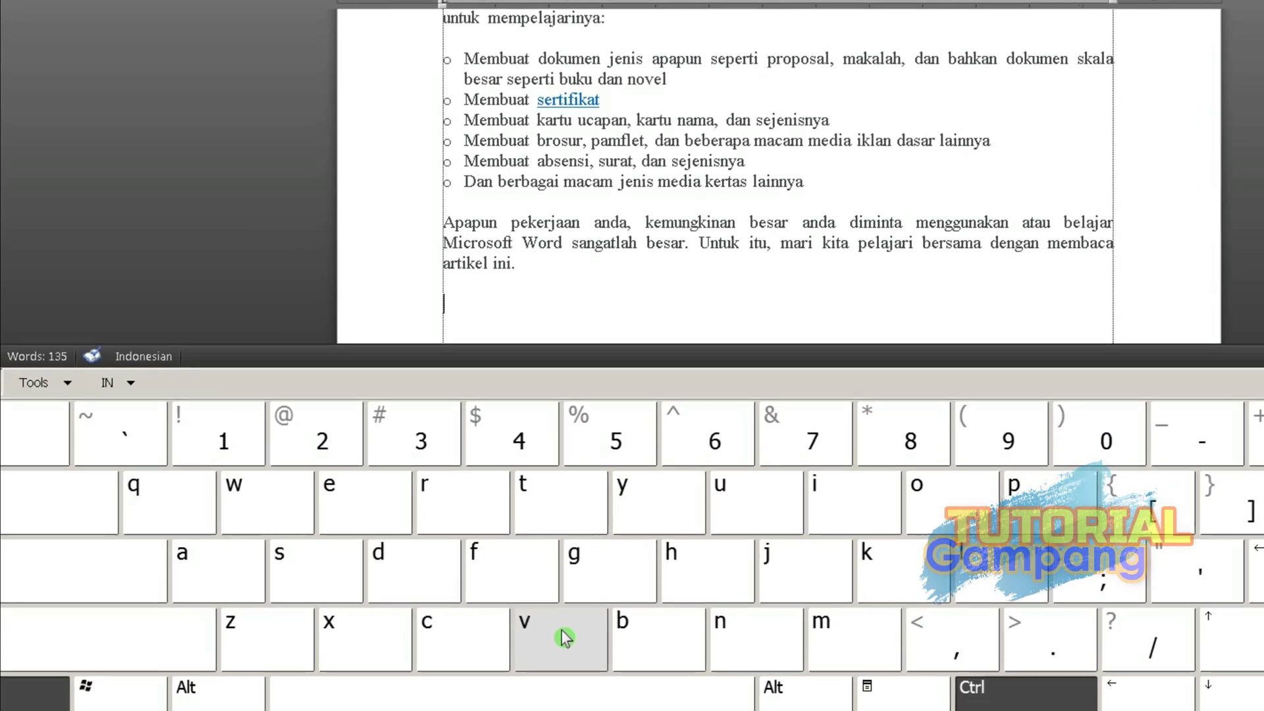
left_click(626, 553)
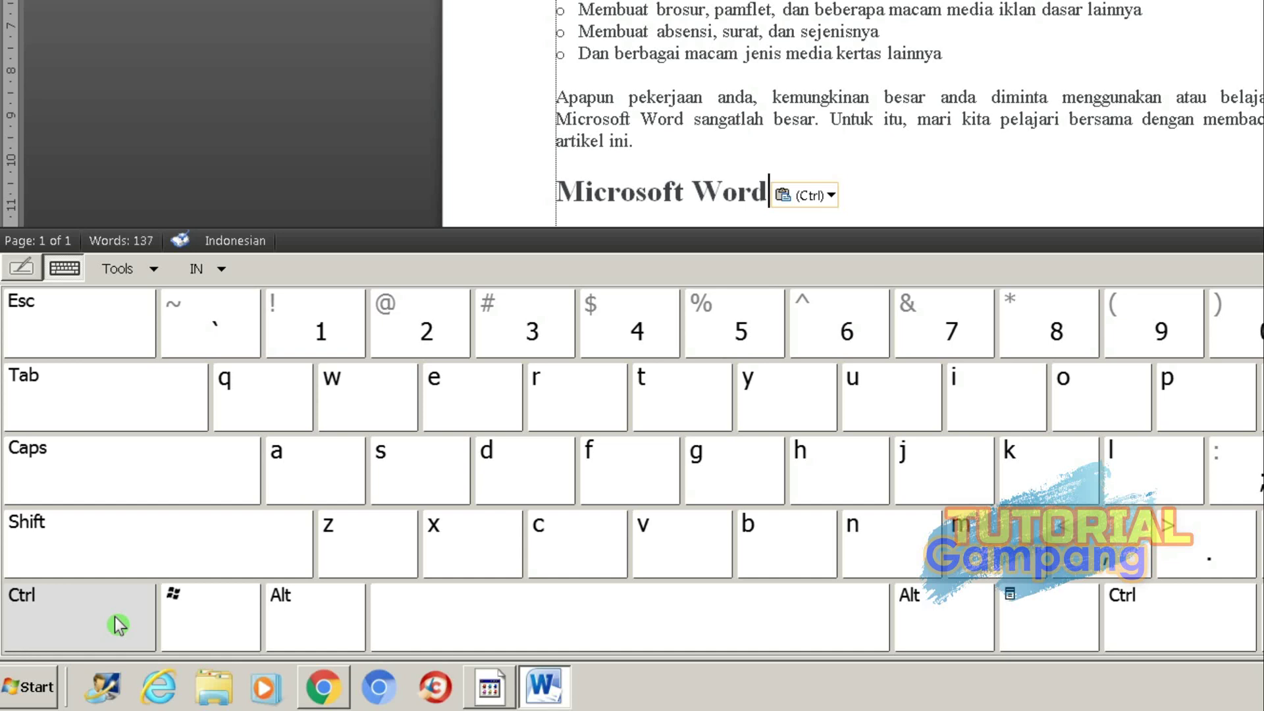
left_click(117, 624)
left_click(680, 559)
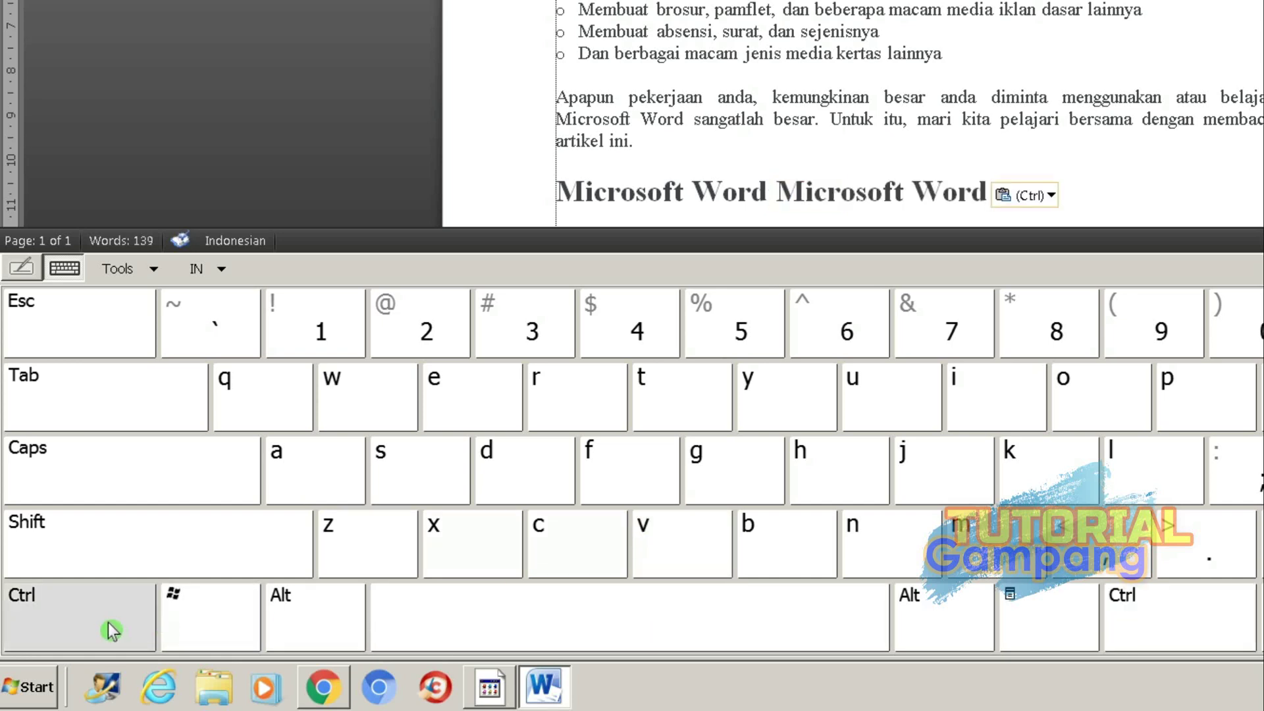
left_click(112, 630)
left_click(684, 545)
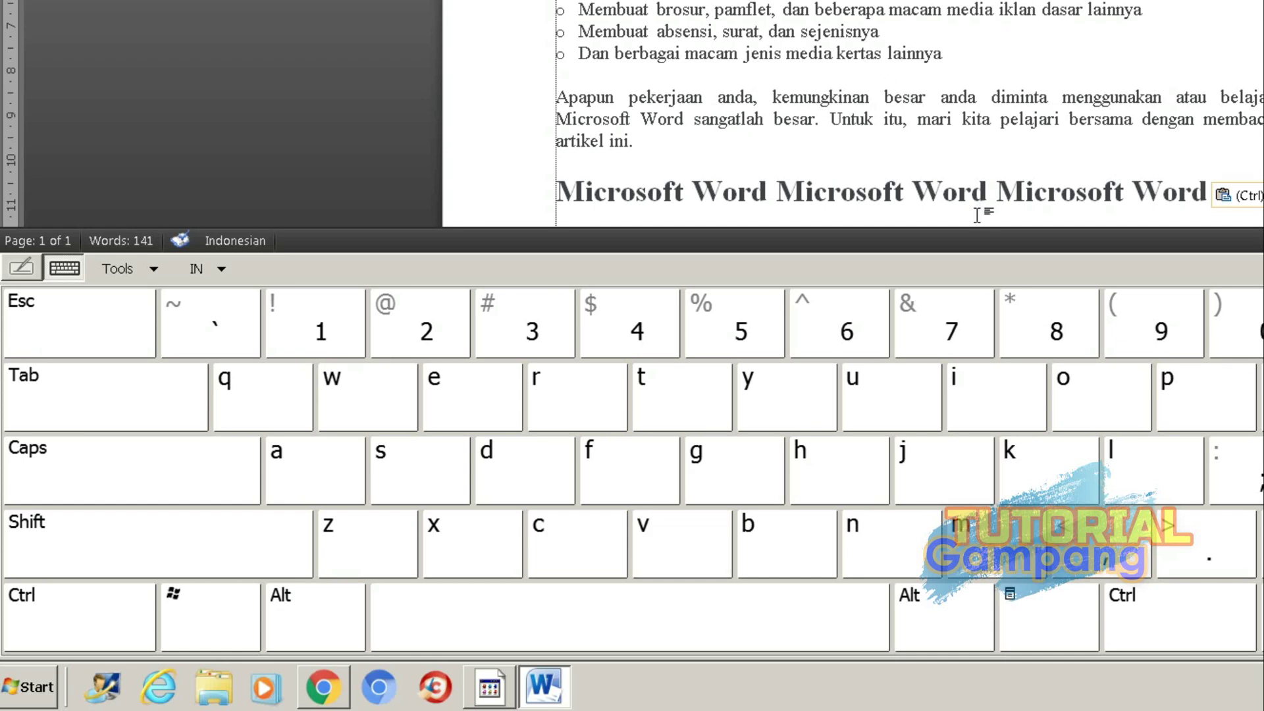
- Select the whole line of repeated "Microsoft Word" text below the last paragraph and copy it
scroll(977, 218, "down", 1)
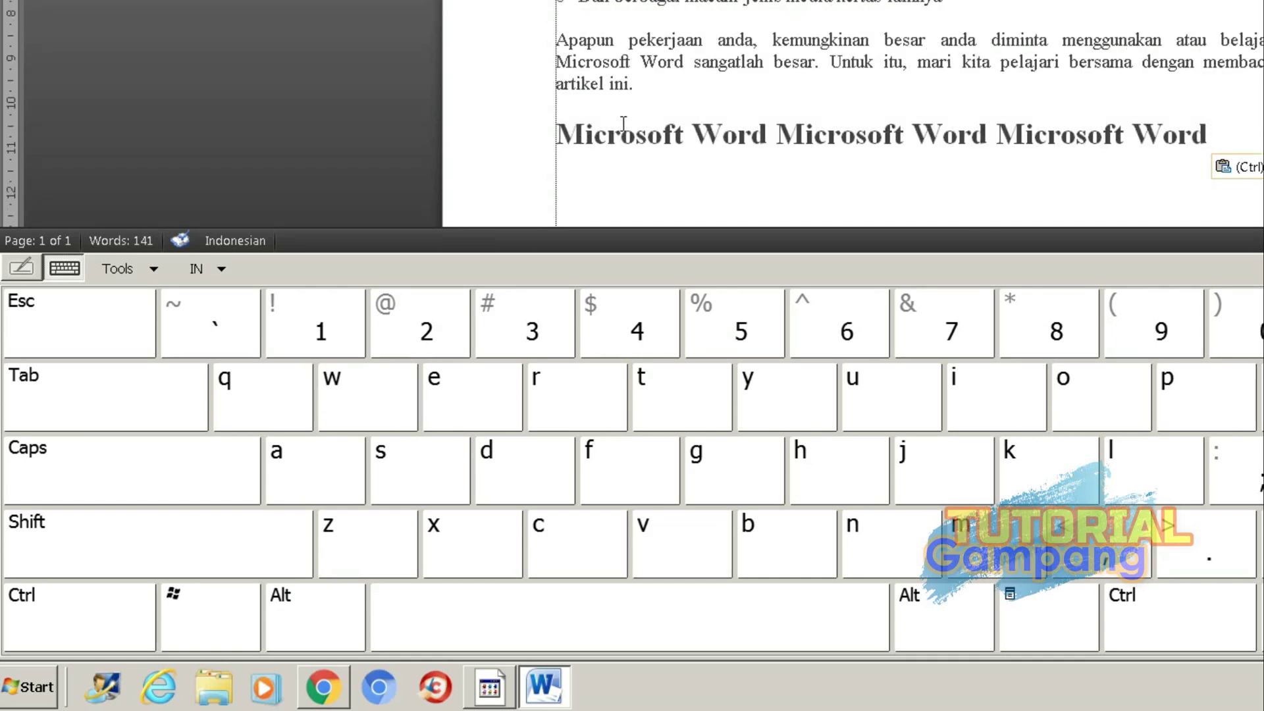
left_click_drag(552, 137, 1188, 166)
key("ctrl+c")
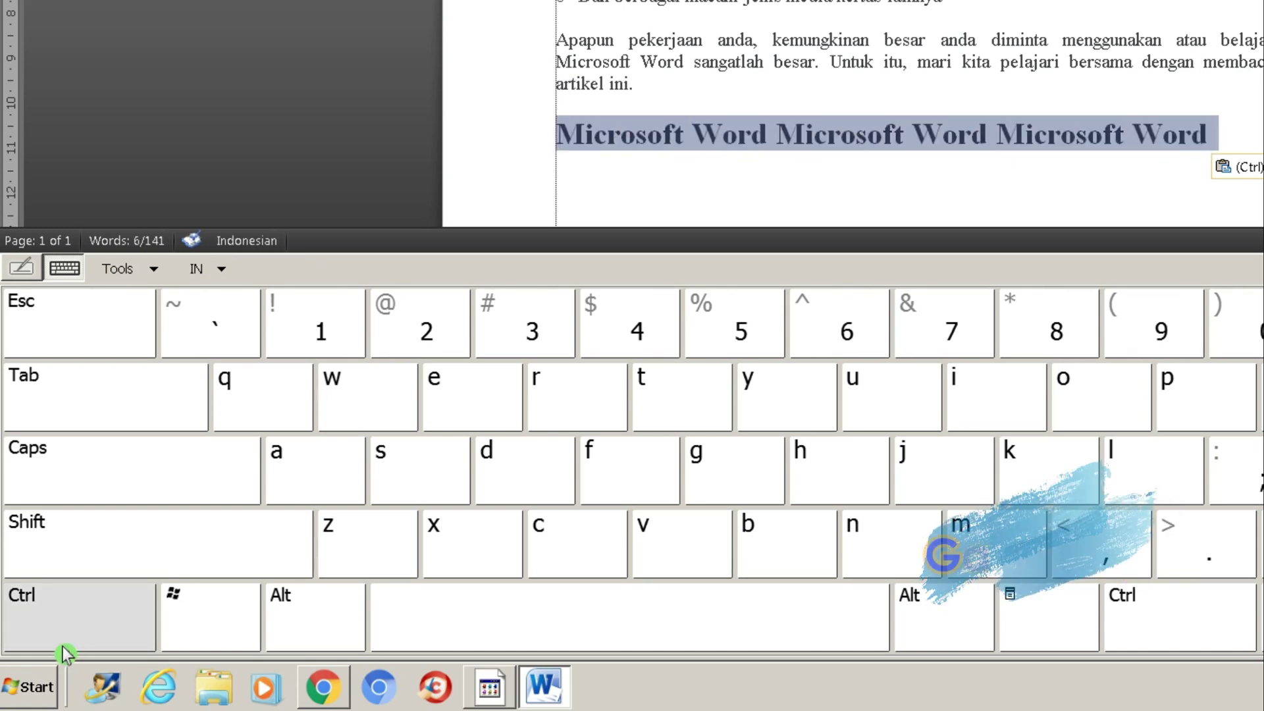
left_click(65, 629)
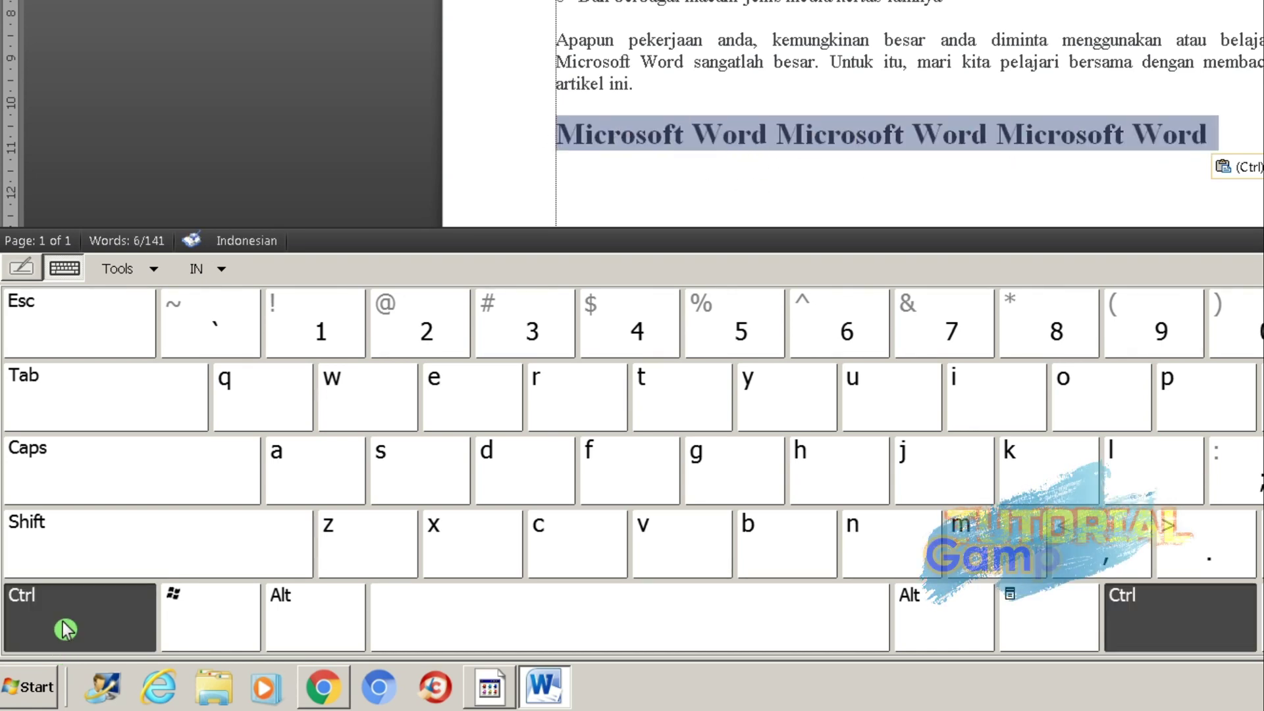
left_click(564, 561)
- Paste the copied line twice beneath the original repeated "Microsoft Word" line and hide the on-screen keyboard
left_click(583, 170)
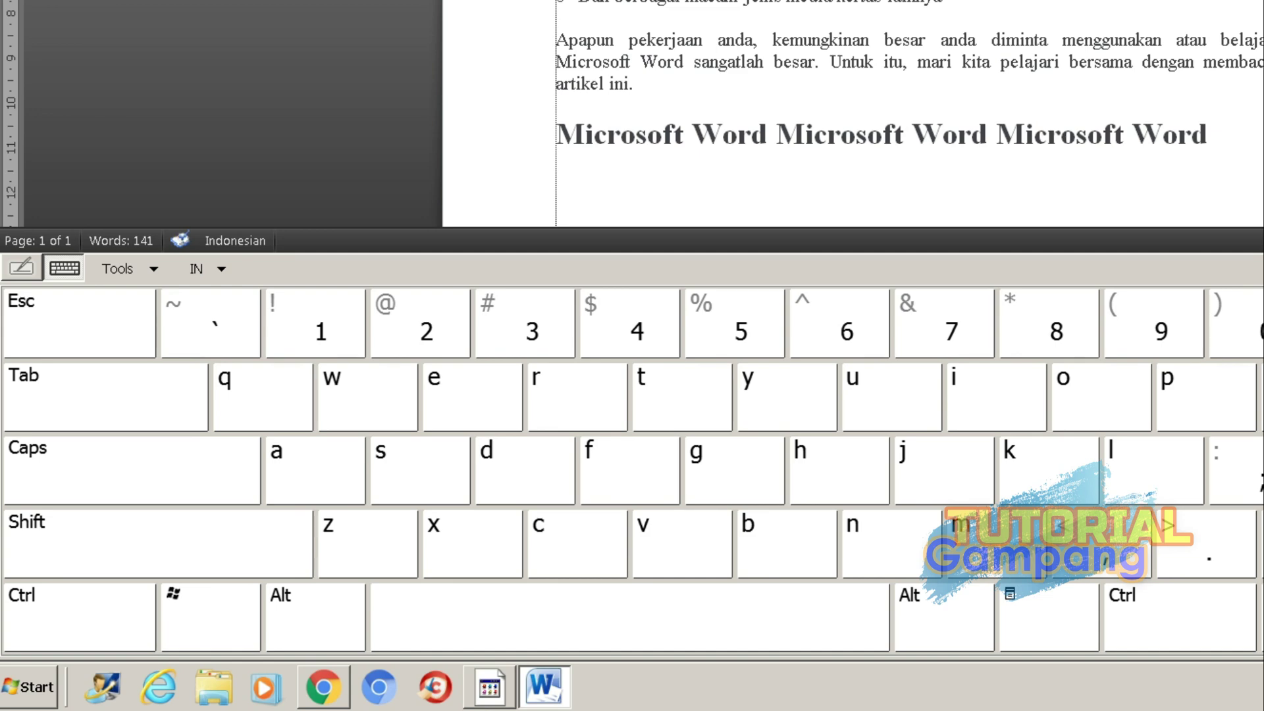
left_click(37, 615)
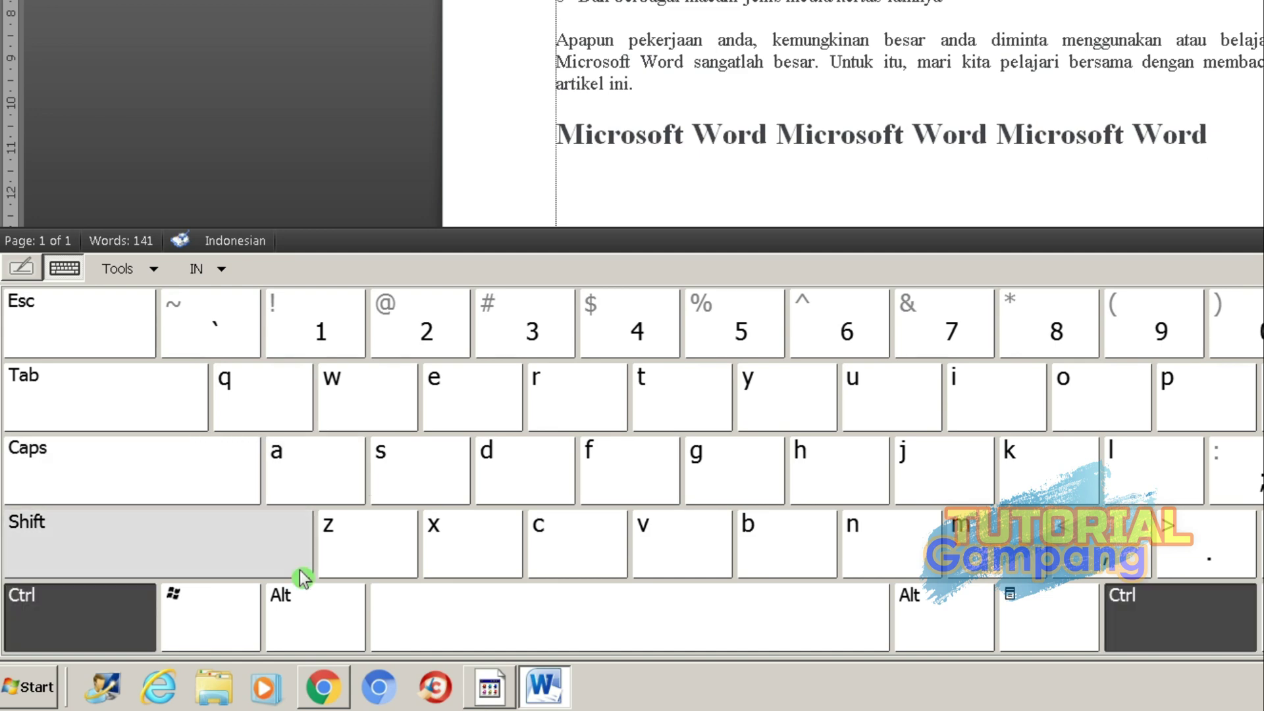
left_click(684, 542)
left_click(99, 615)
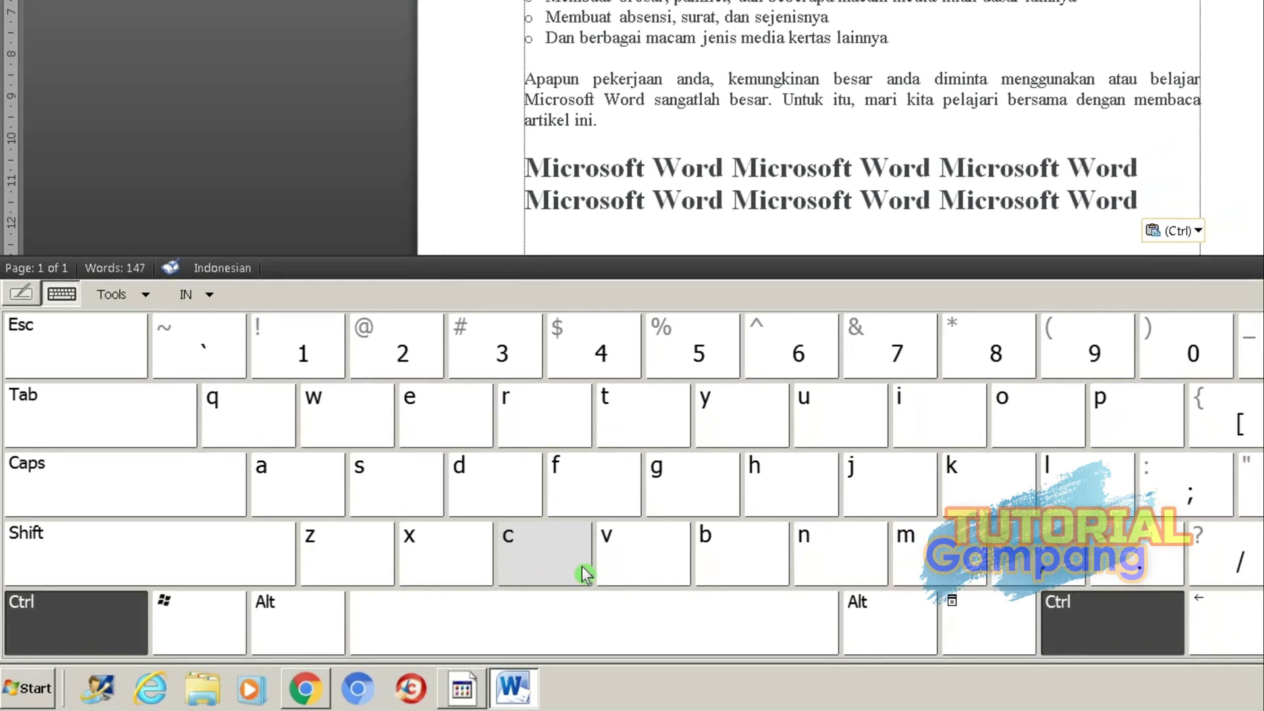
left_click(629, 559)
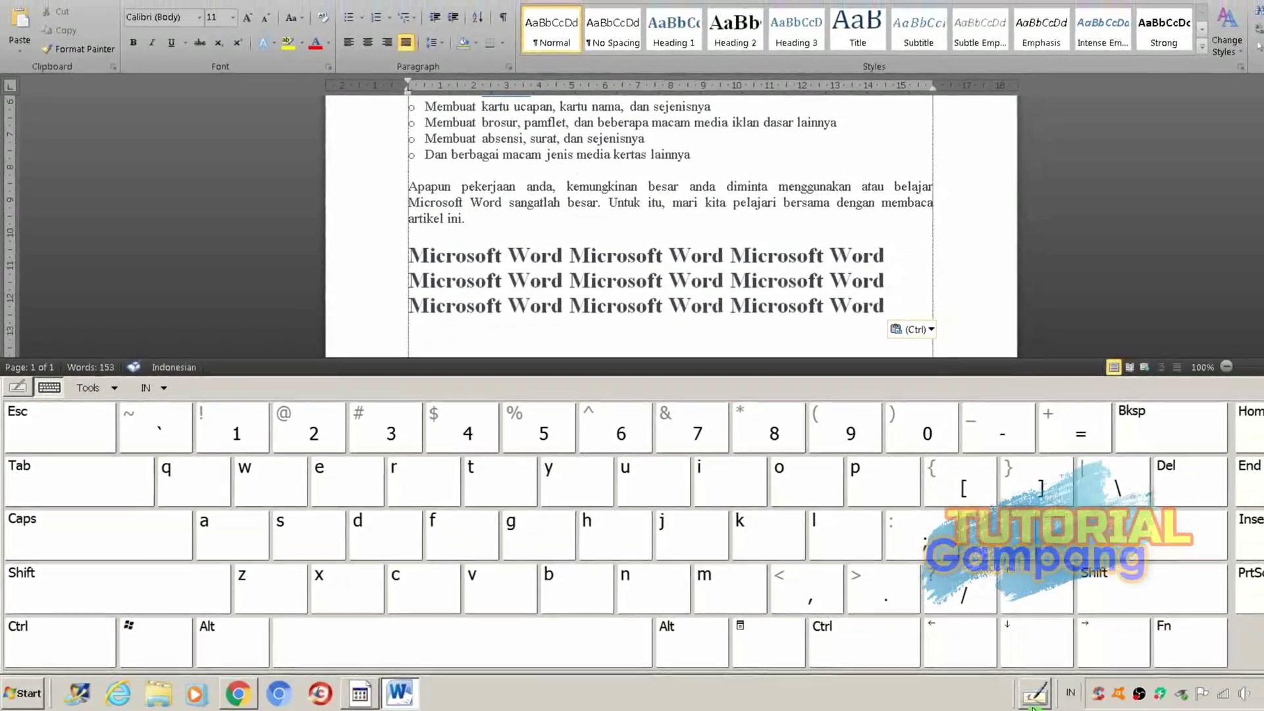
left_click(1032, 704)
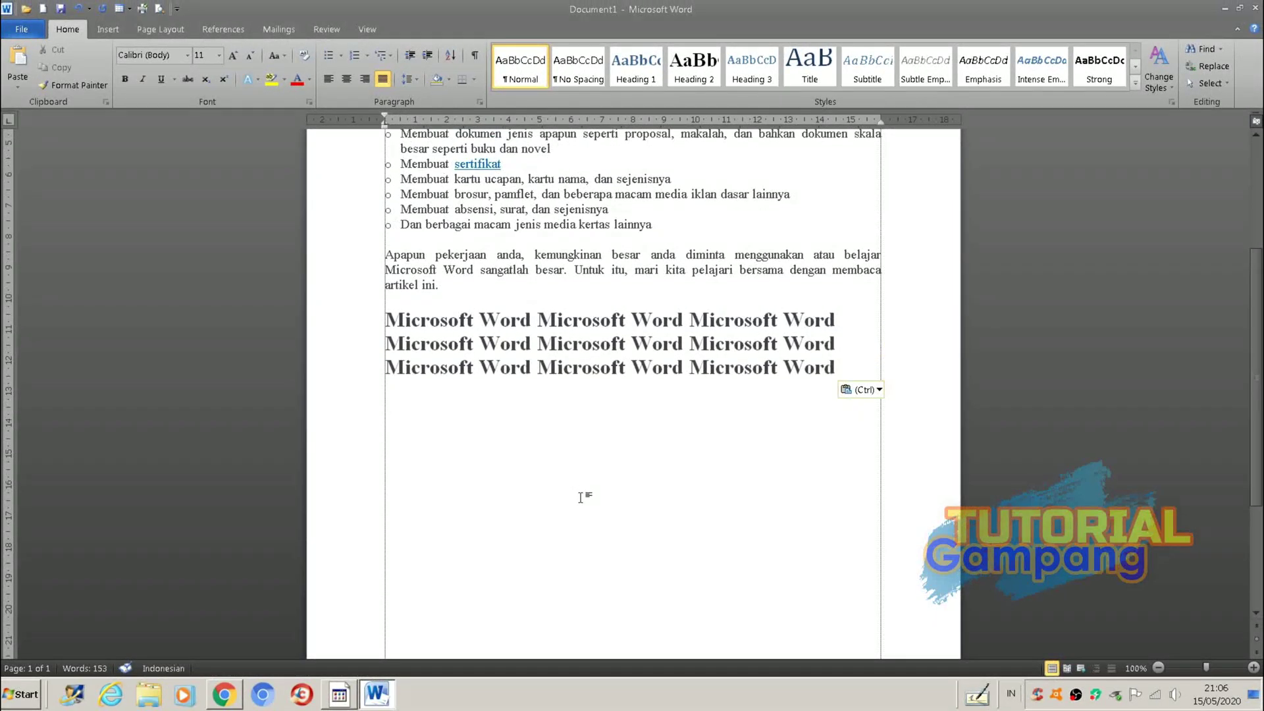
scroll(580, 497, "up", 2)
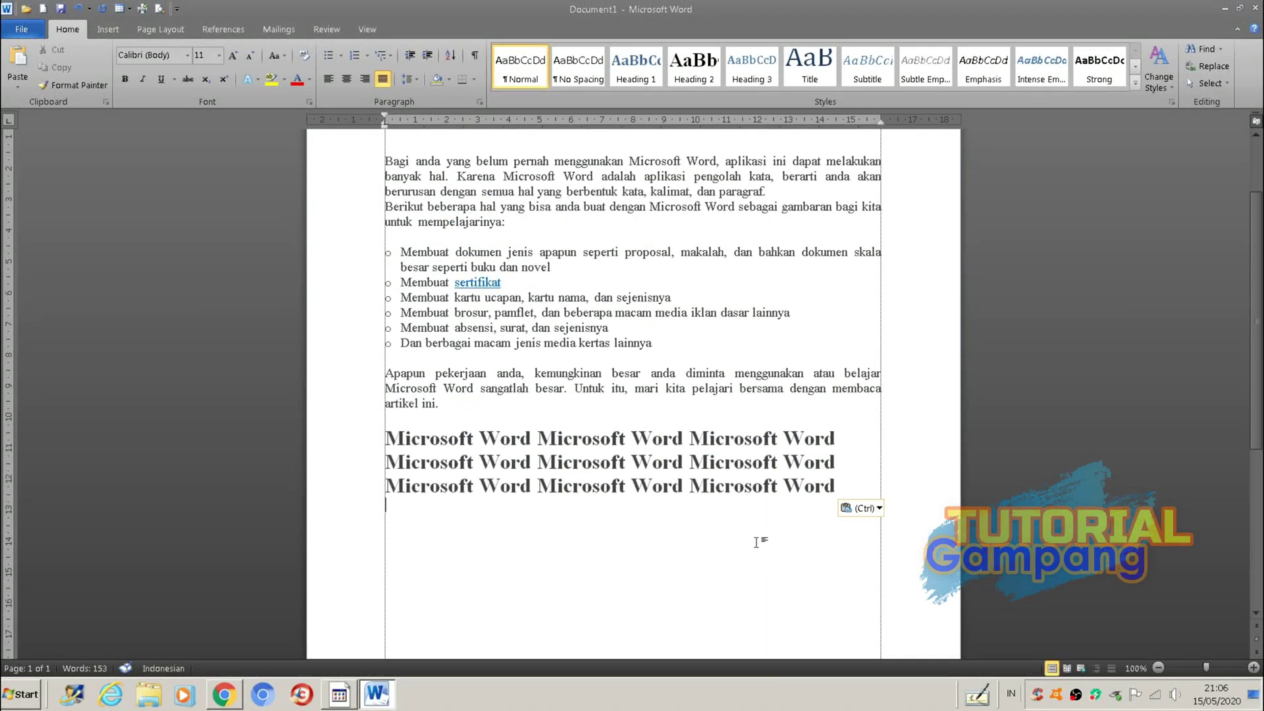
scroll(756, 542, "up", 3)
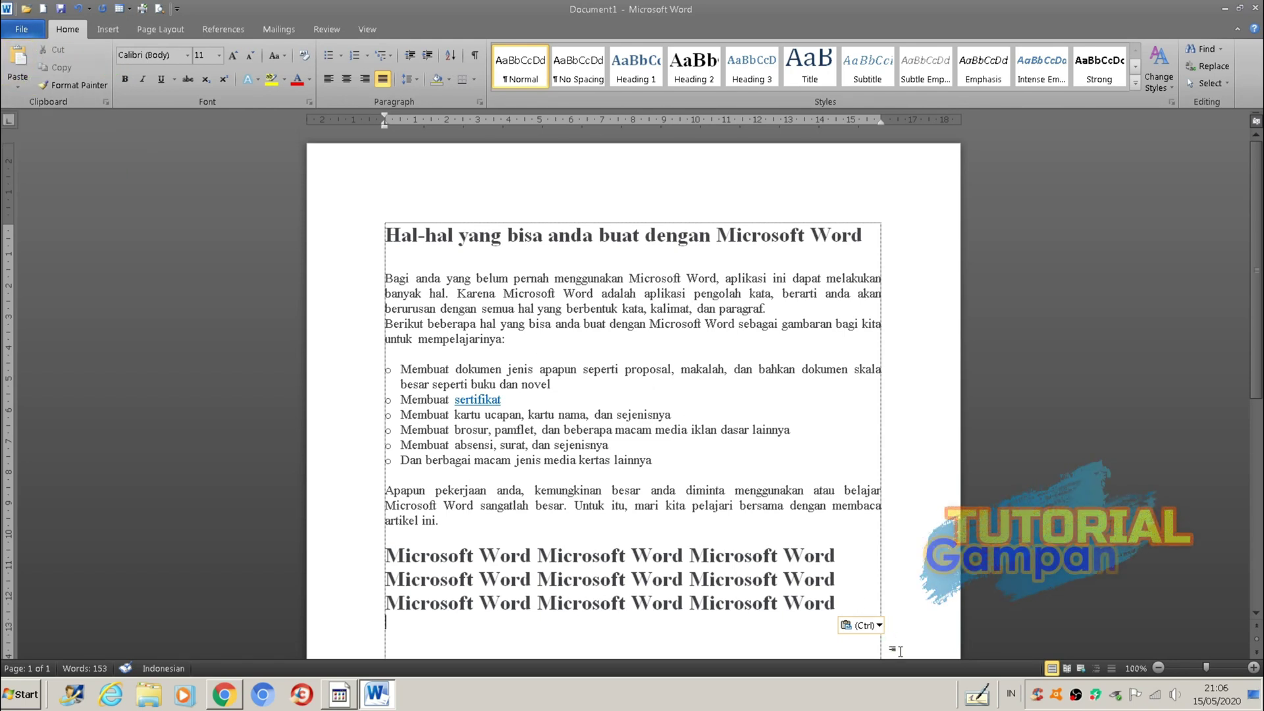
- Select the title line and change its font to Algerian, size 14, through the Font dialog opened from the on-screen keyboard
left_click(977, 694)
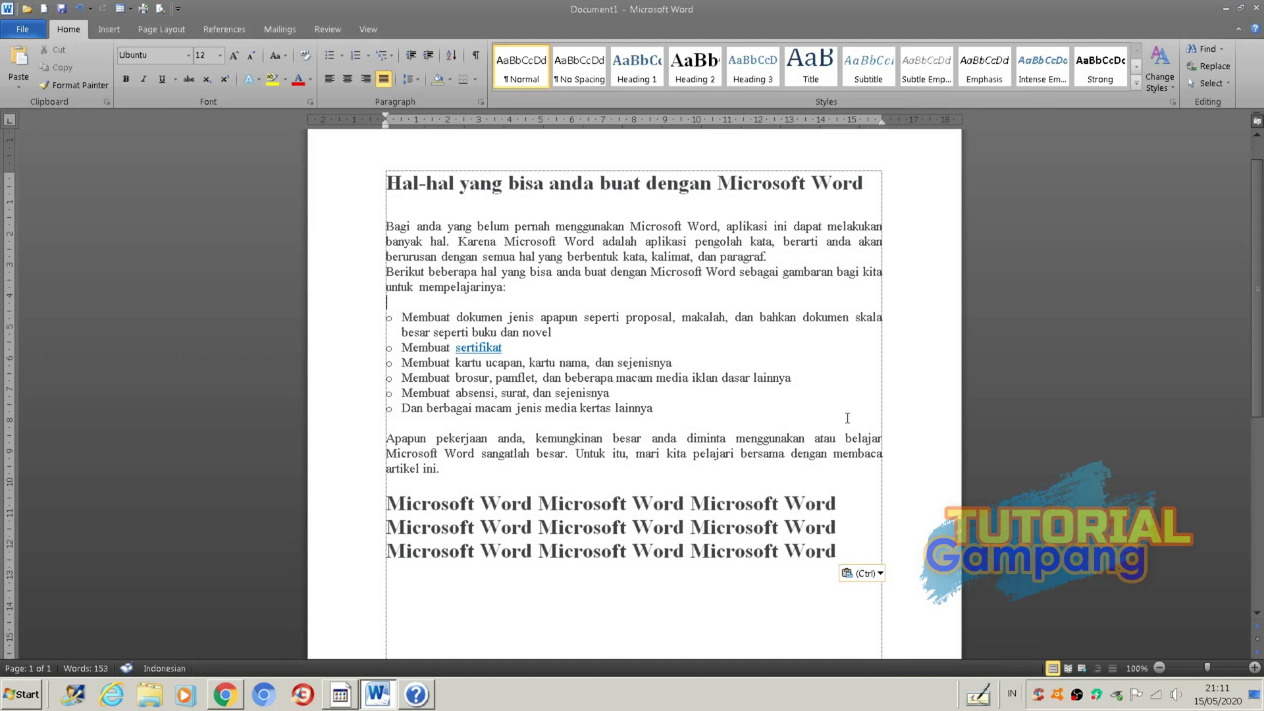
left_click_drag(387, 182, 873, 173)
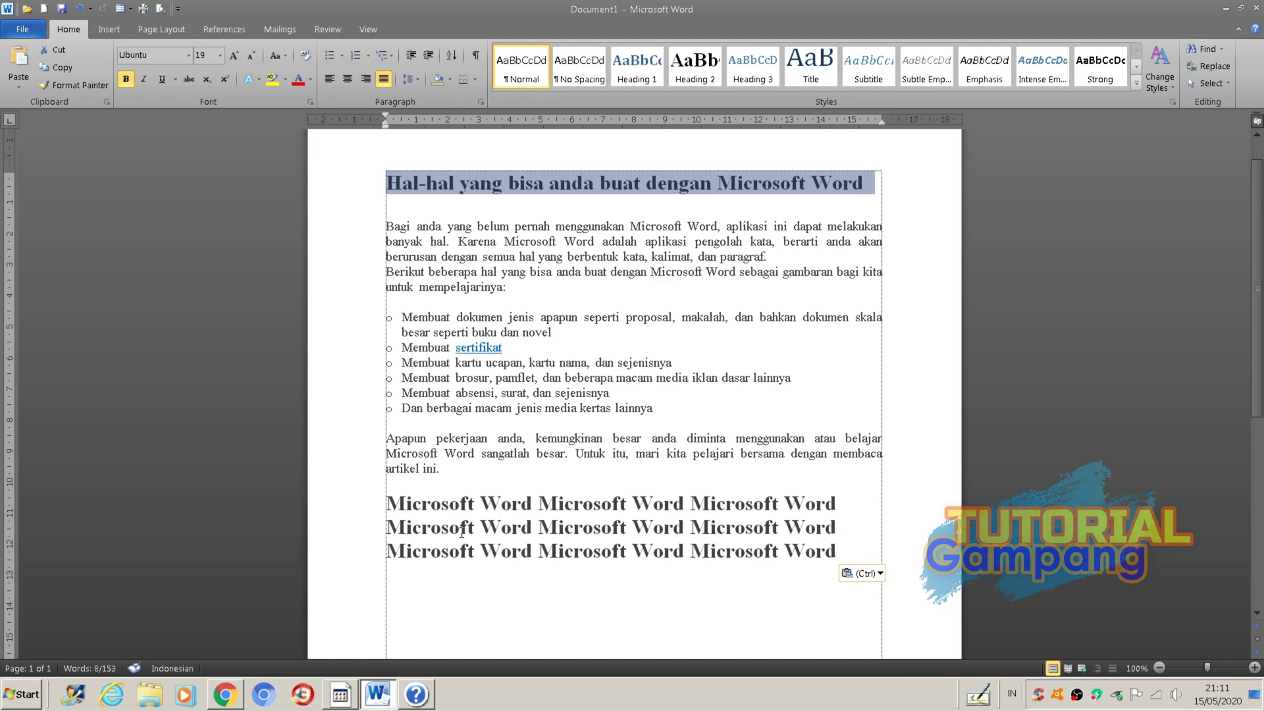
left_click(981, 702)
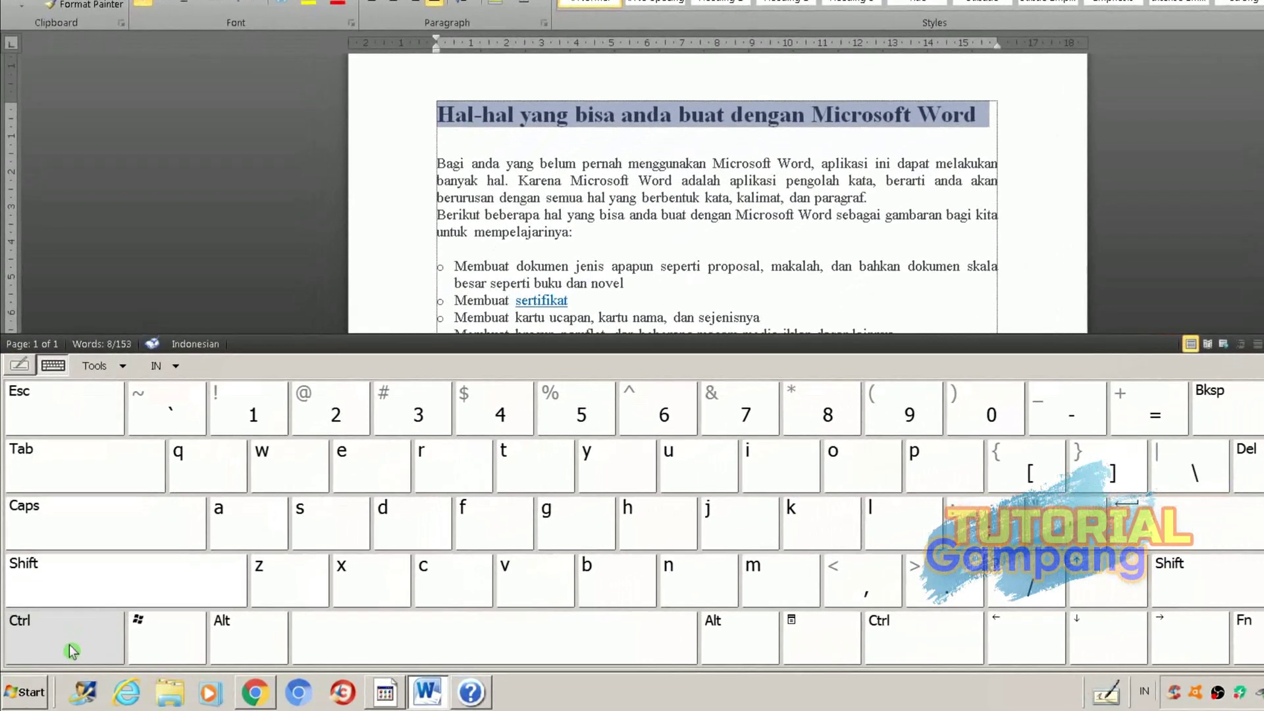
left_click(62, 645)
left_click(461, 514)
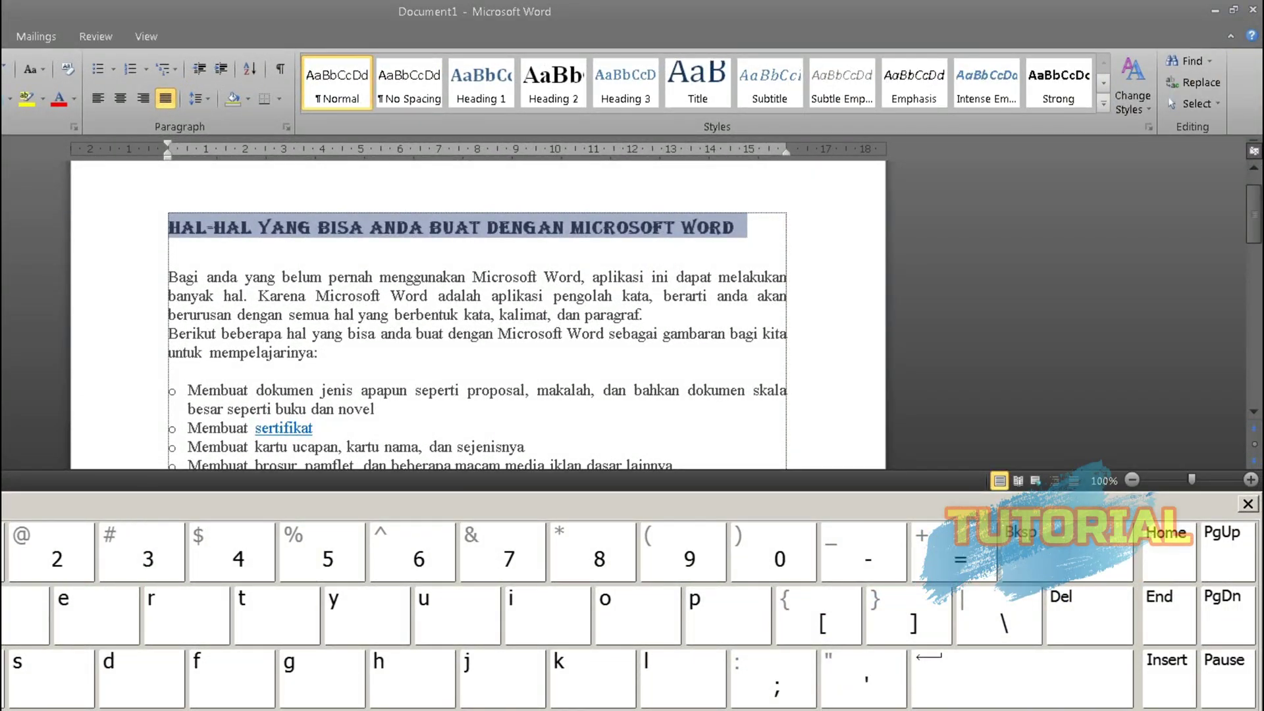
- Reopen the Font dialog for the title, set its font color to standard red and clear the selection
left_click(147, 694)
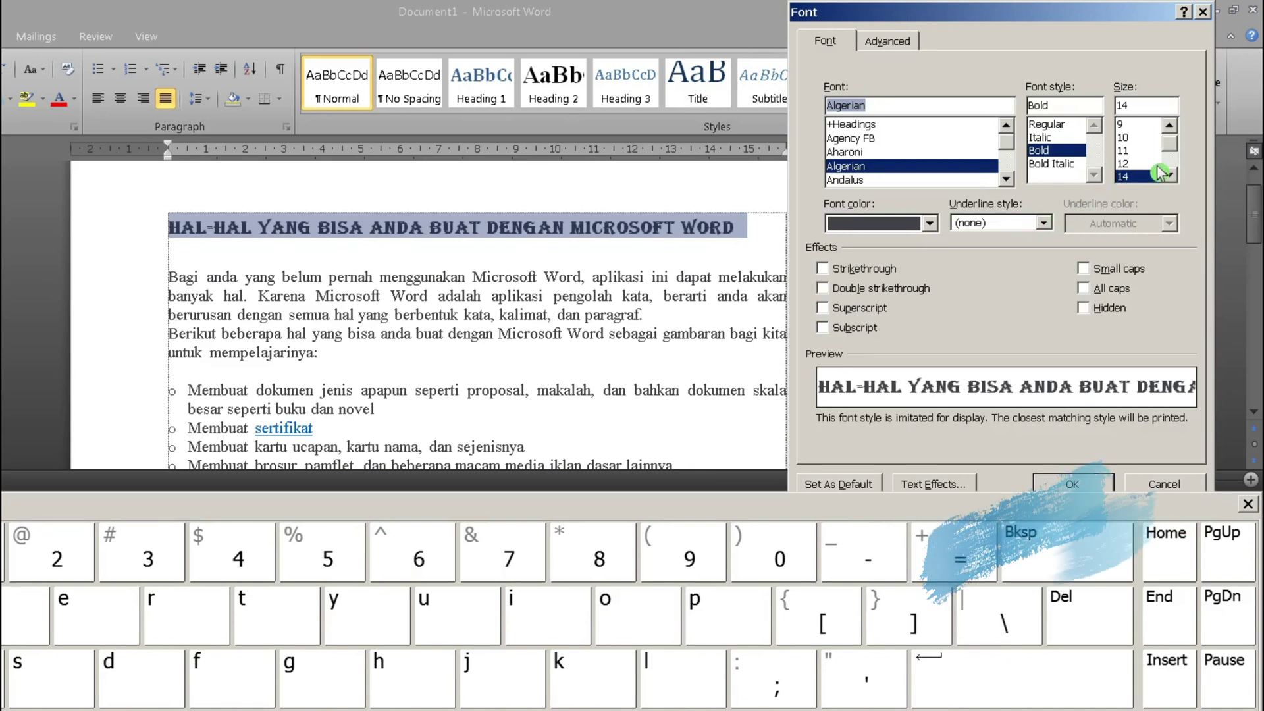
left_click(930, 227)
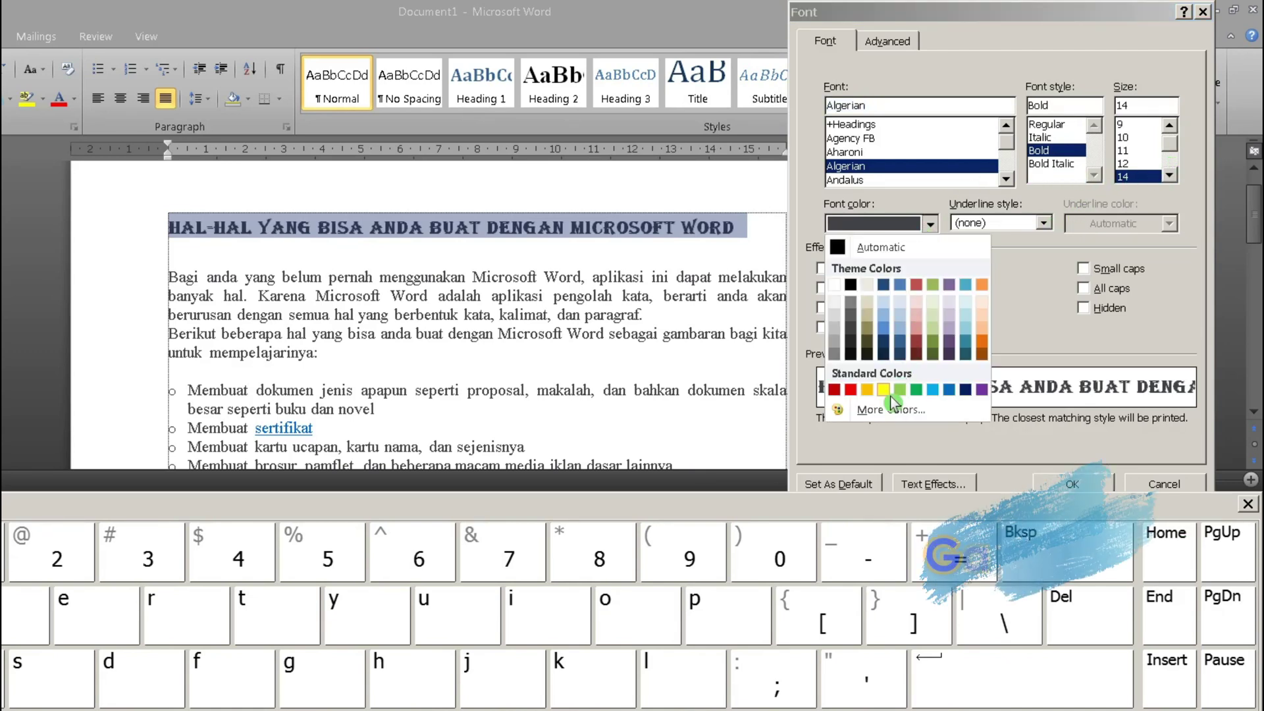
left_click(858, 395)
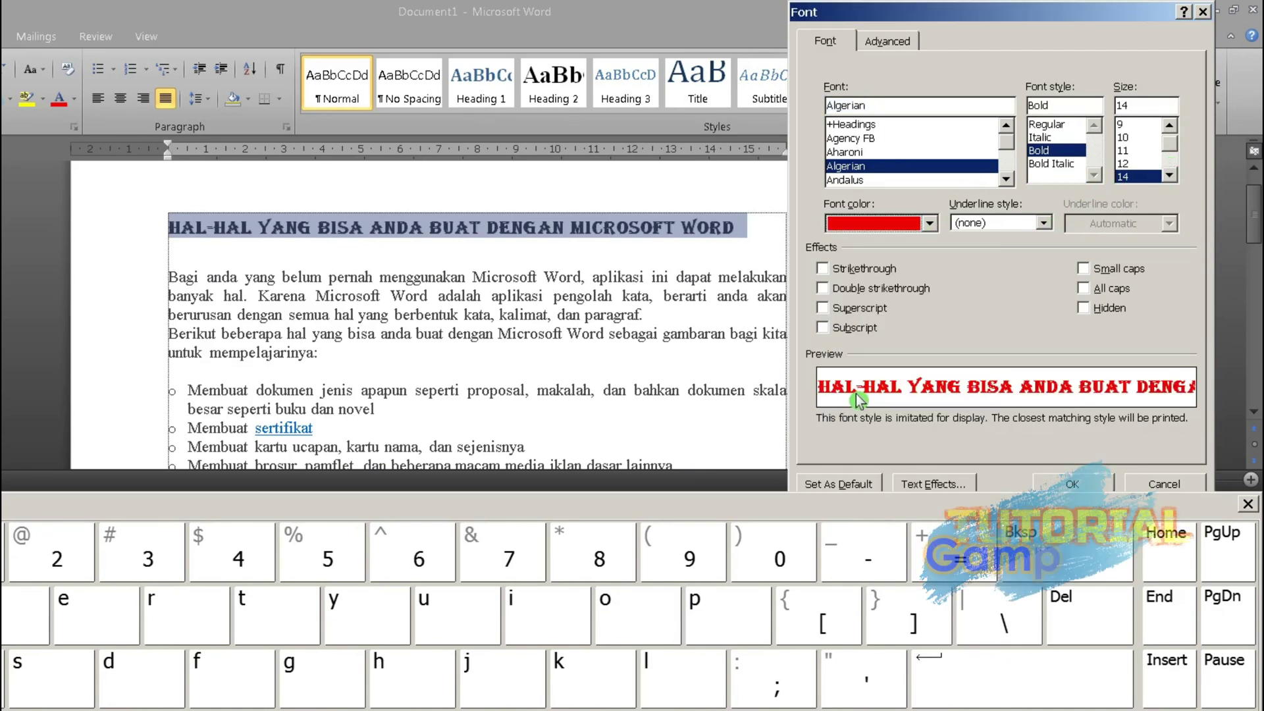
left_click(1103, 487)
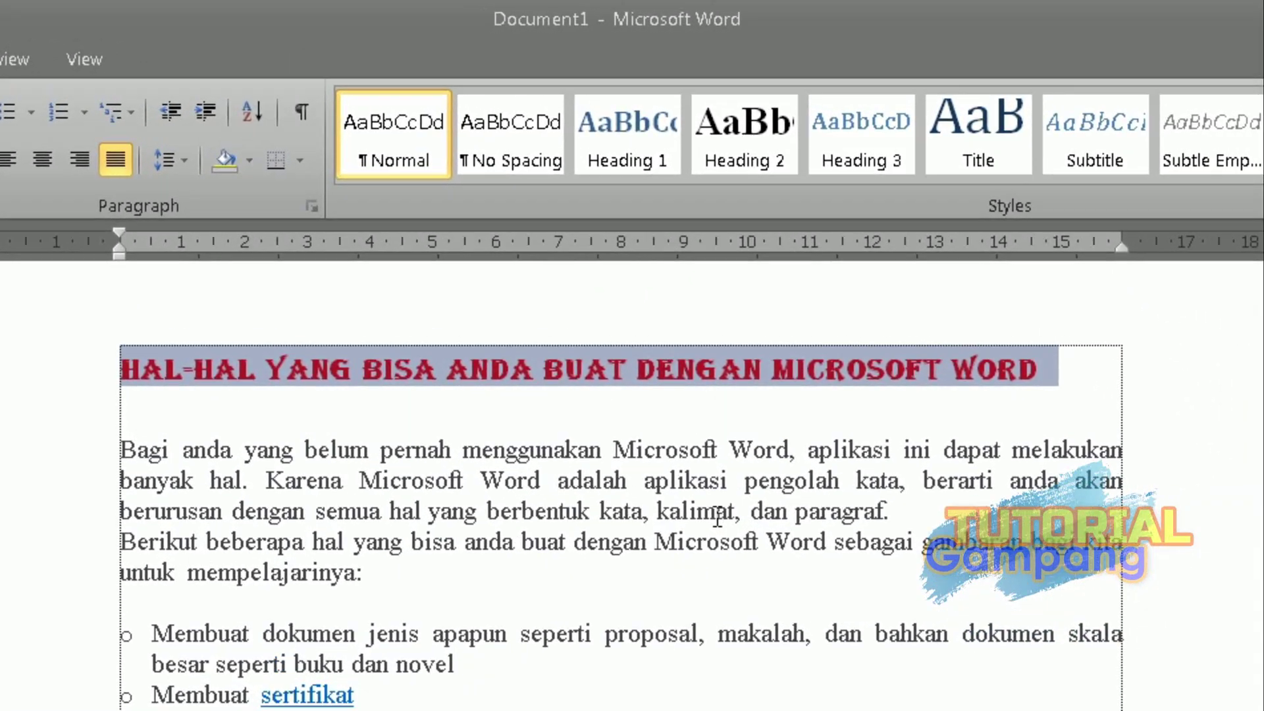
left_click(717, 517)
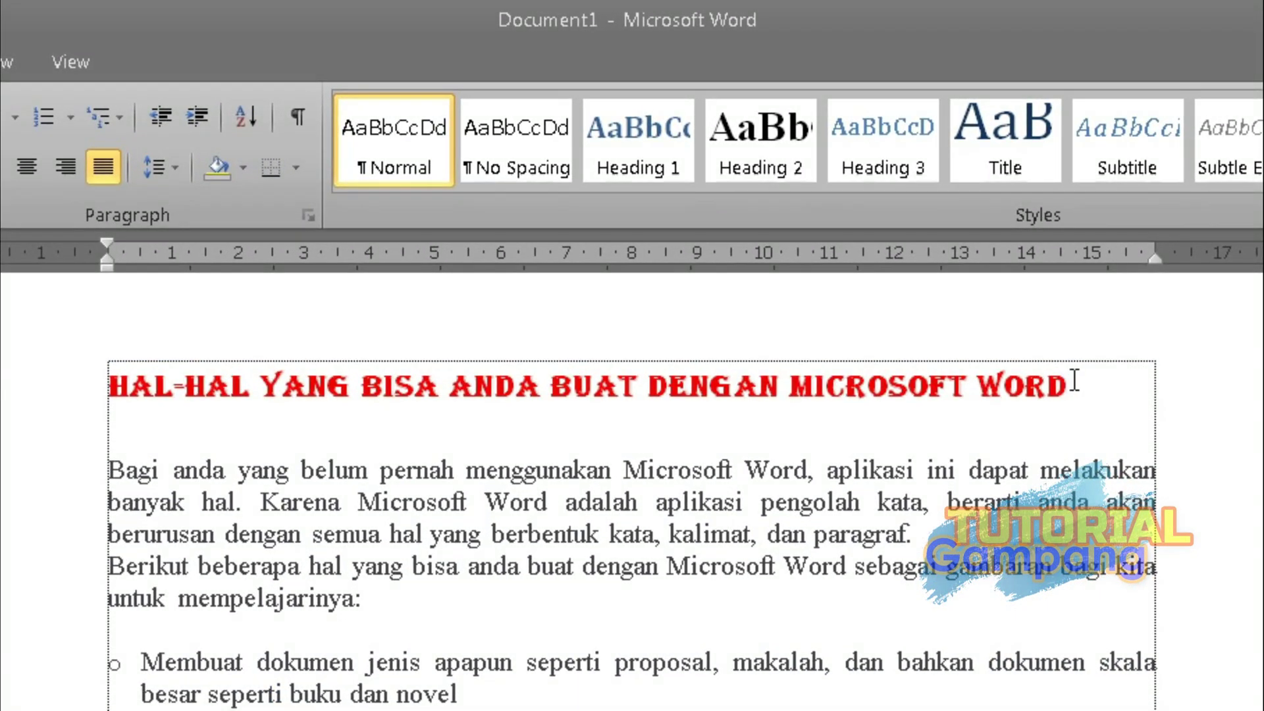
- Select the title line, toggle its center alignment with the on-screen keyboard, leave it centered and clear the selection
left_click_drag(1075, 381, 120, 366)
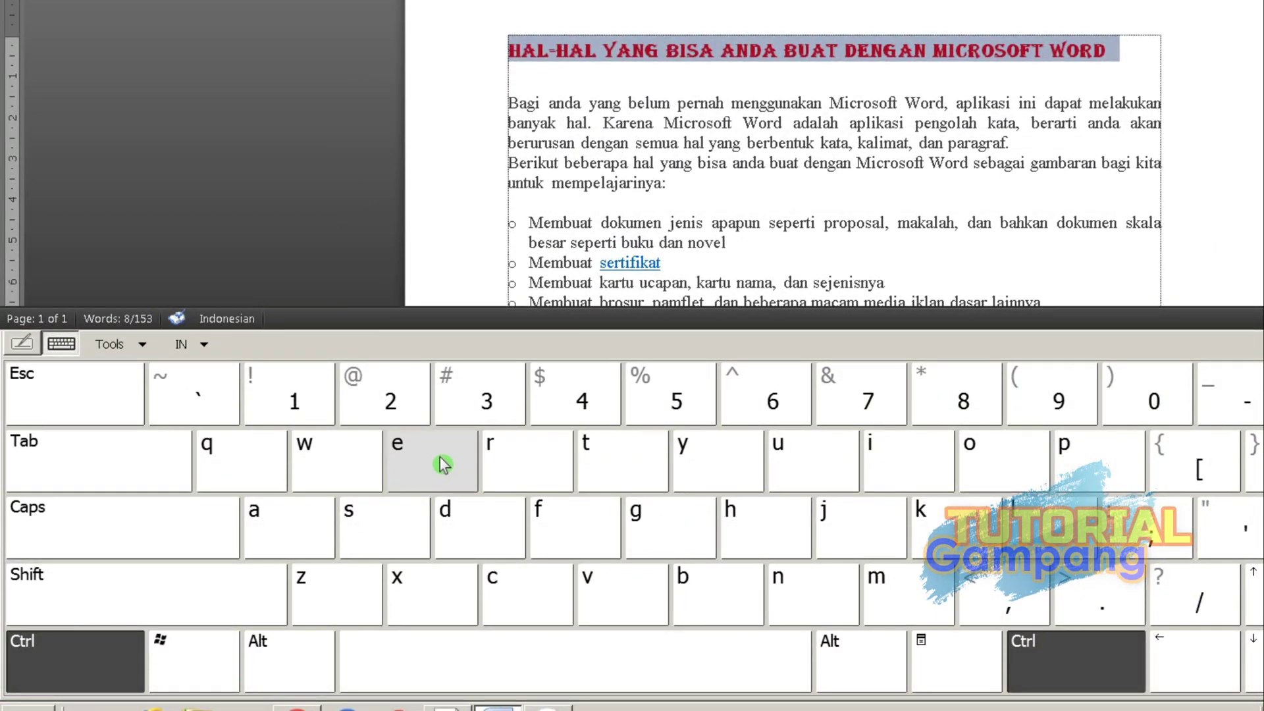
left_click(442, 464)
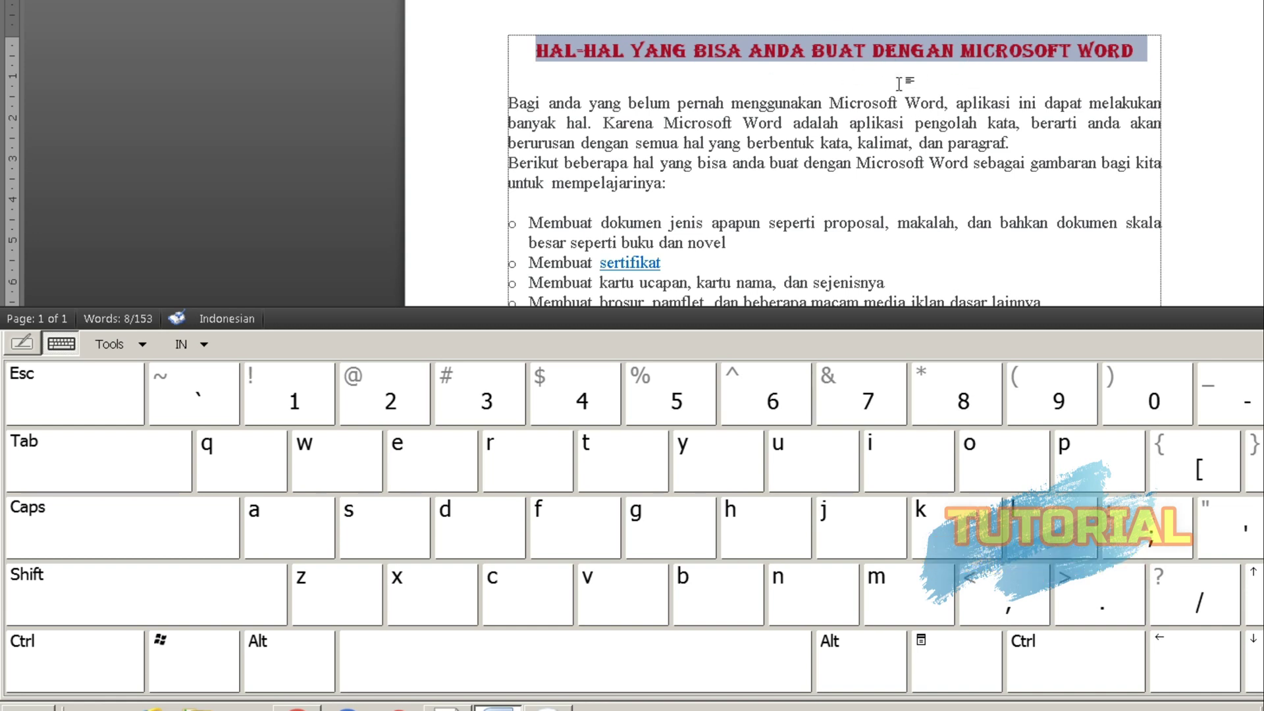
left_click(115, 675)
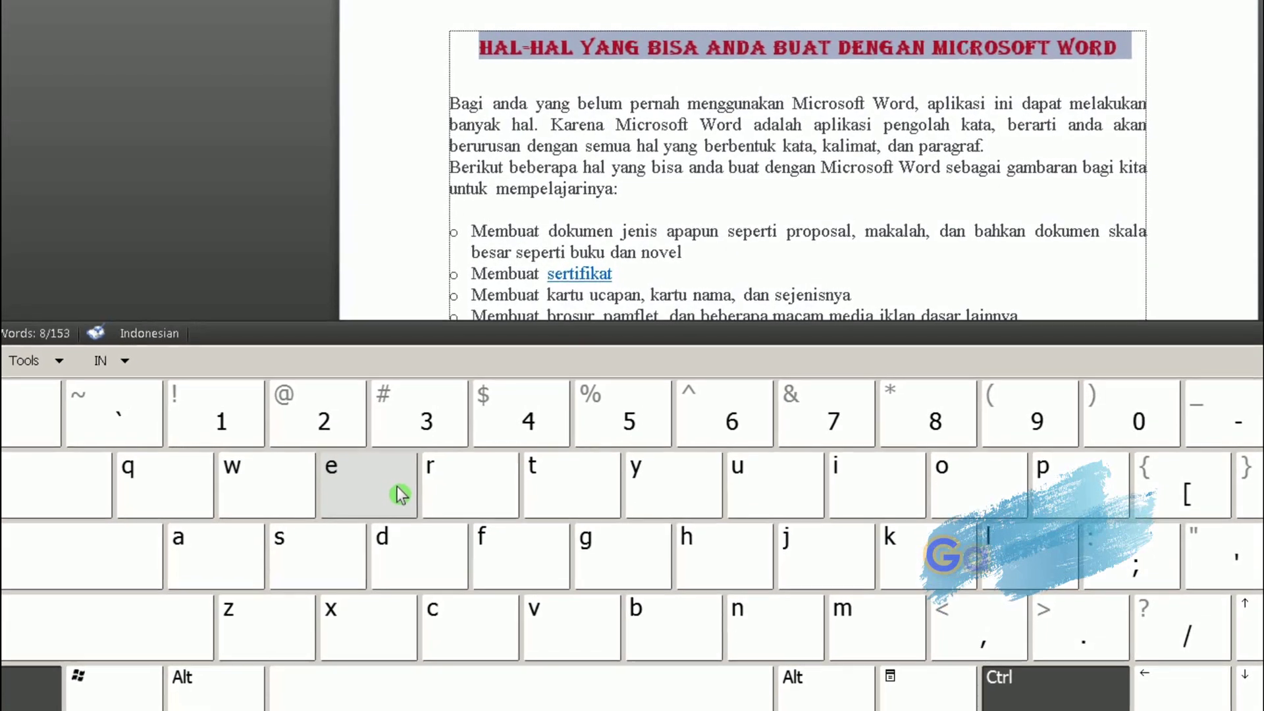
left_click(460, 468)
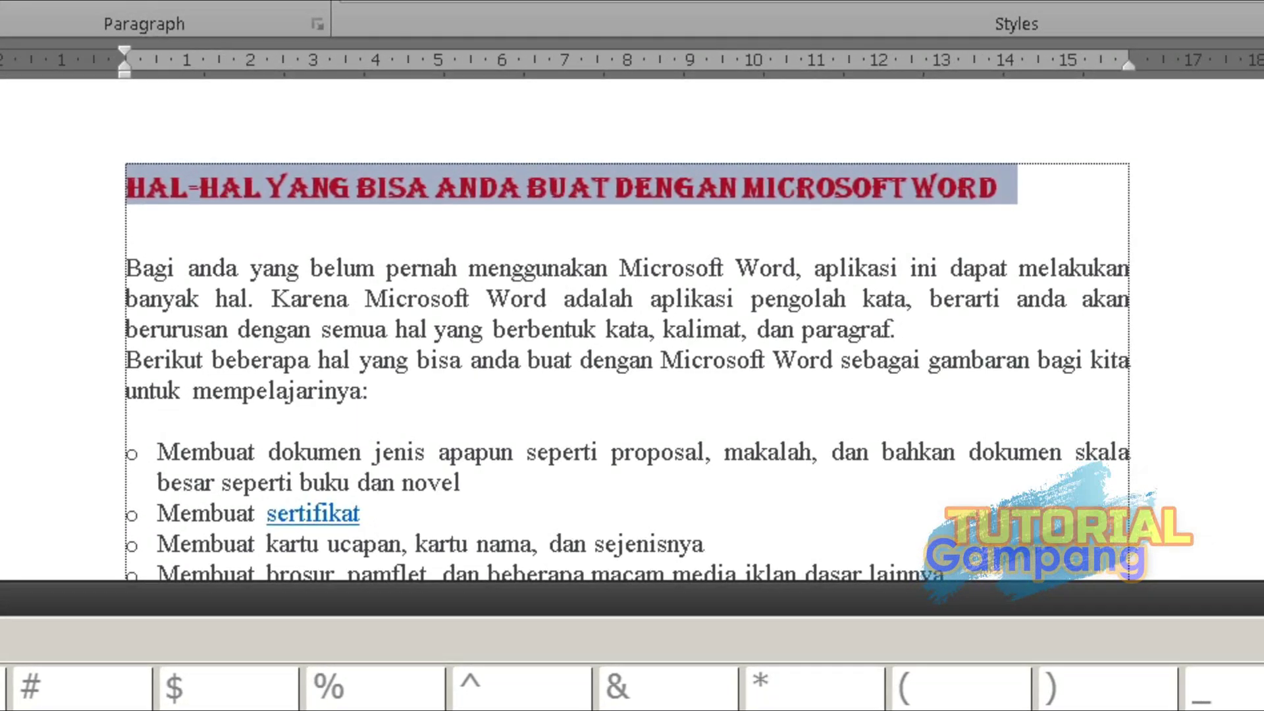
key("ctrl+e")
left_click(751, 340)
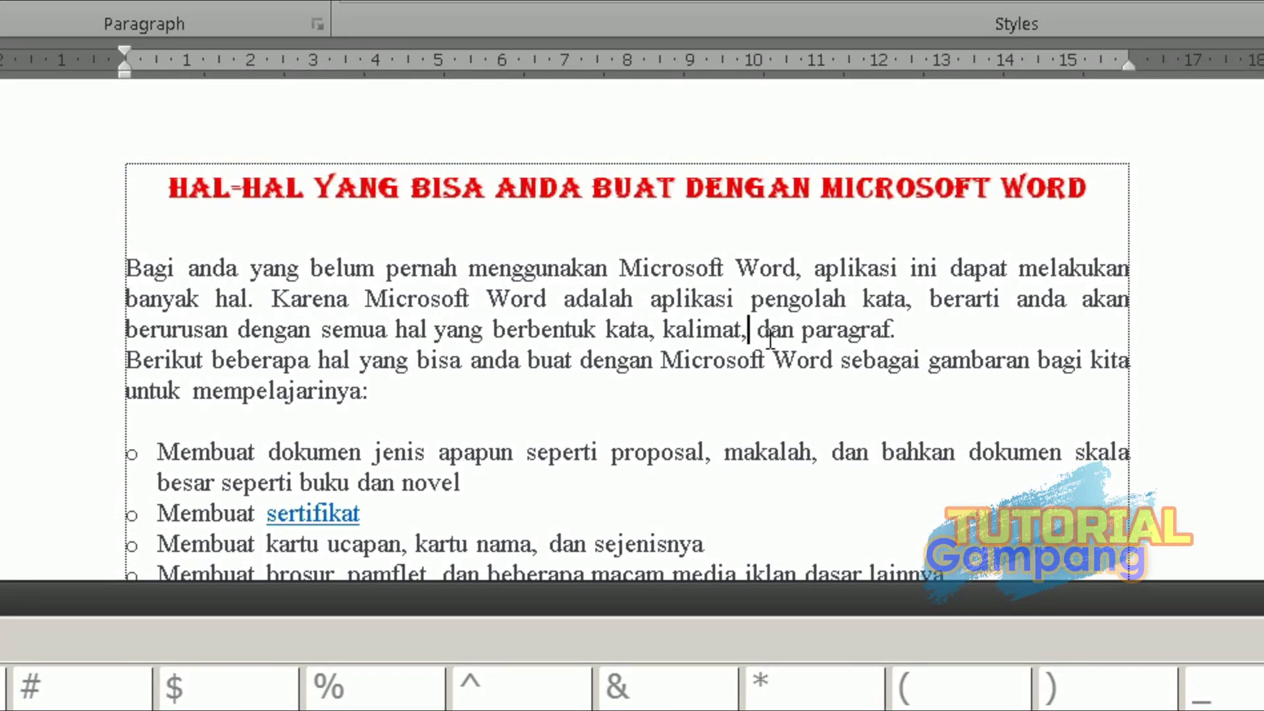
- Select the two introductory paragraphs below the title and center them using the on-screen keyboard
scroll(771, 340, "down", 1)
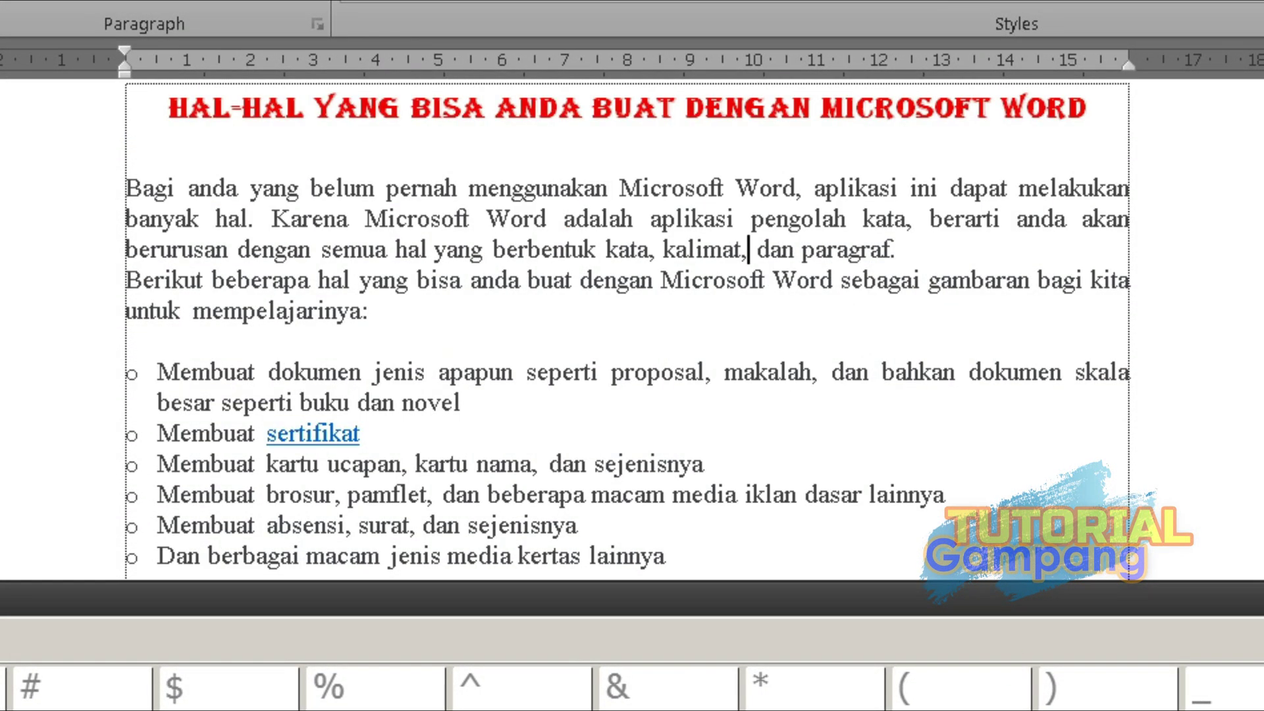
scroll(599, 447, "up", 2)
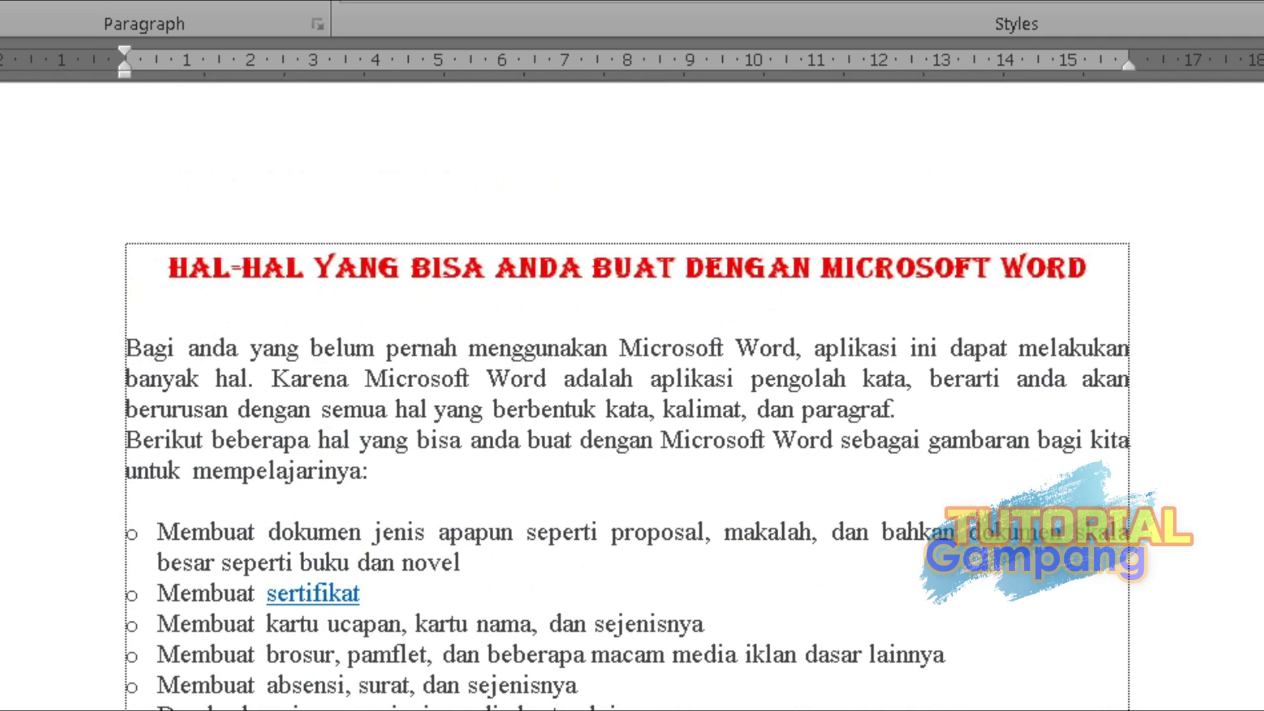
left_click_drag(130, 343, 965, 491)
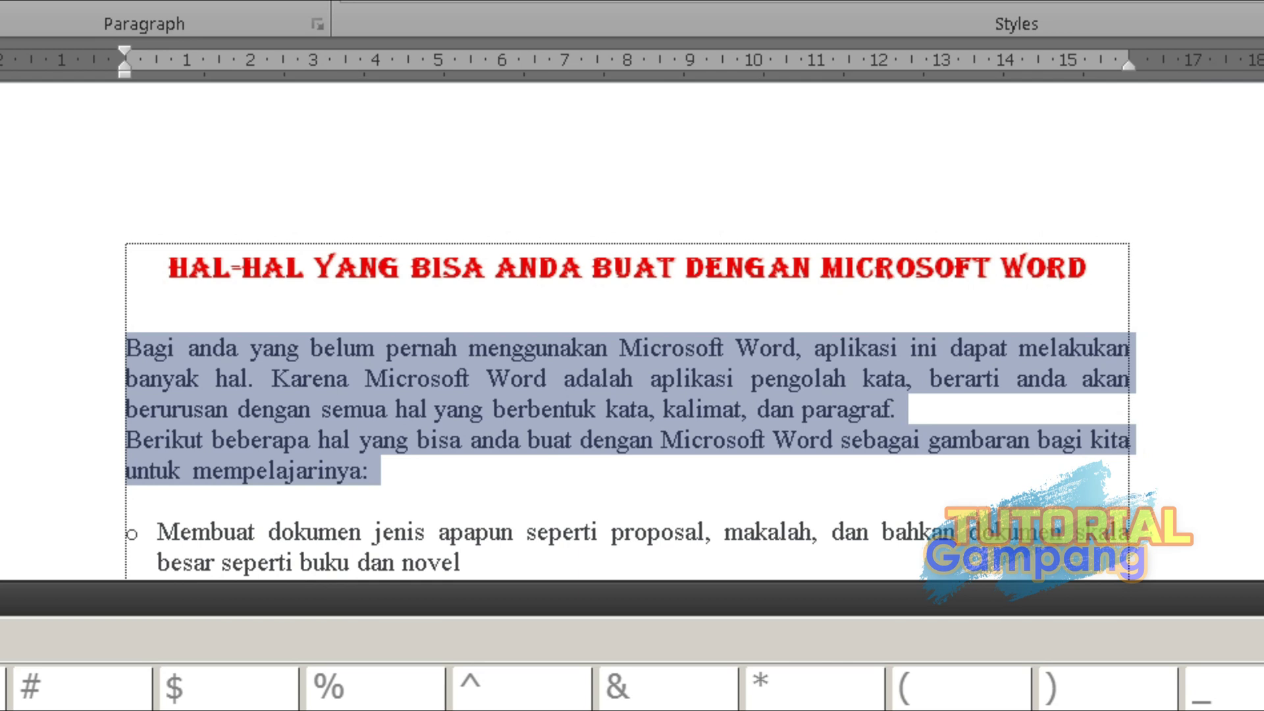
key("ctrl+e")
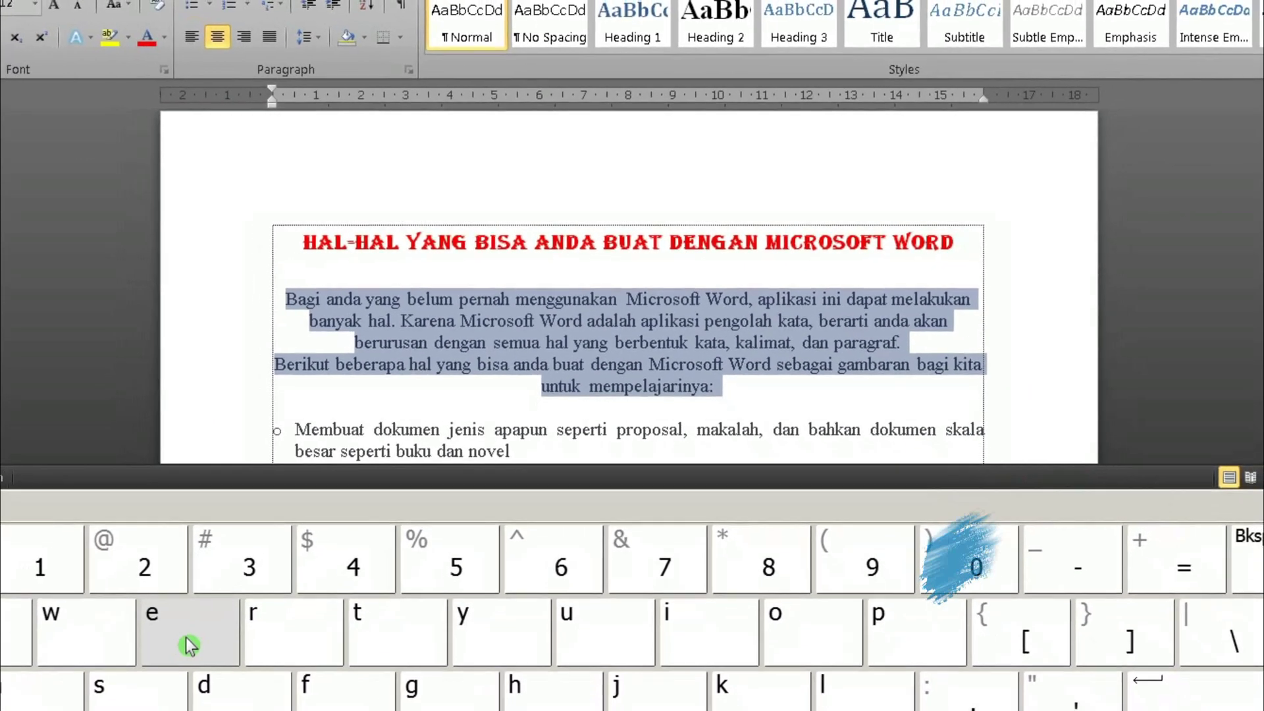
left_click(188, 646)
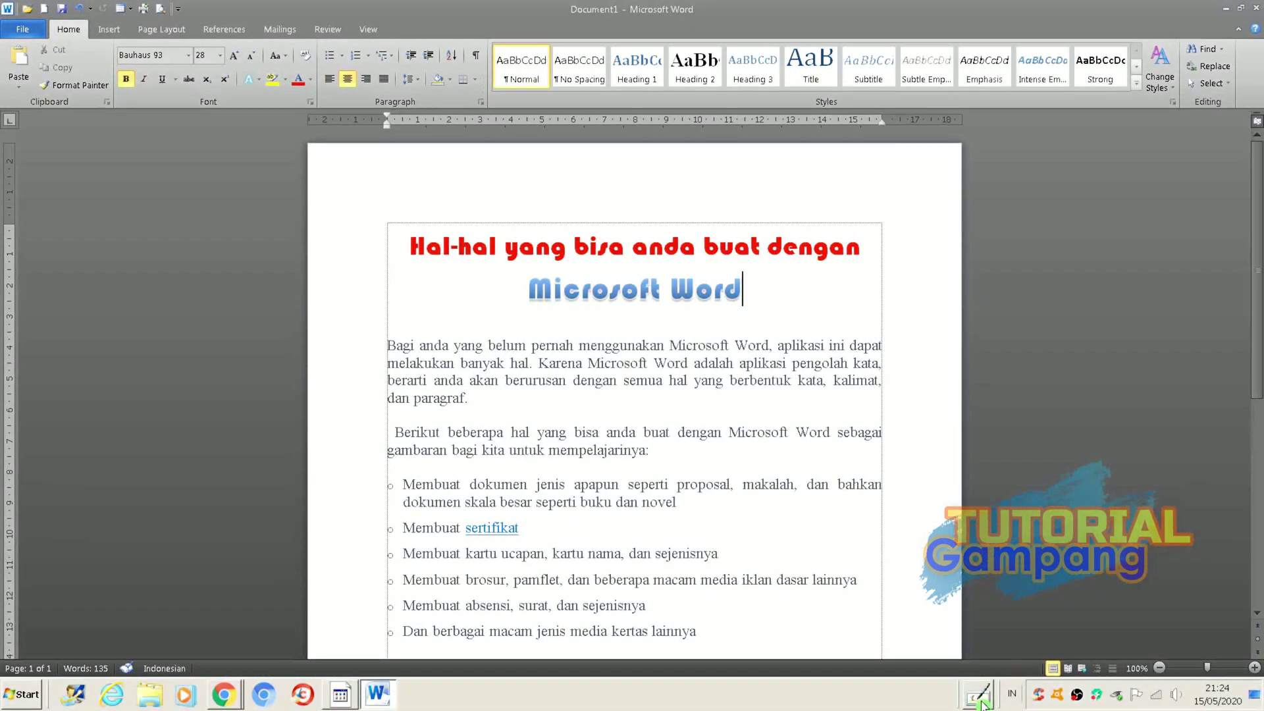
- Show the on-screen keyboard, use it to start a document search, and search for "anda"
left_click(979, 697)
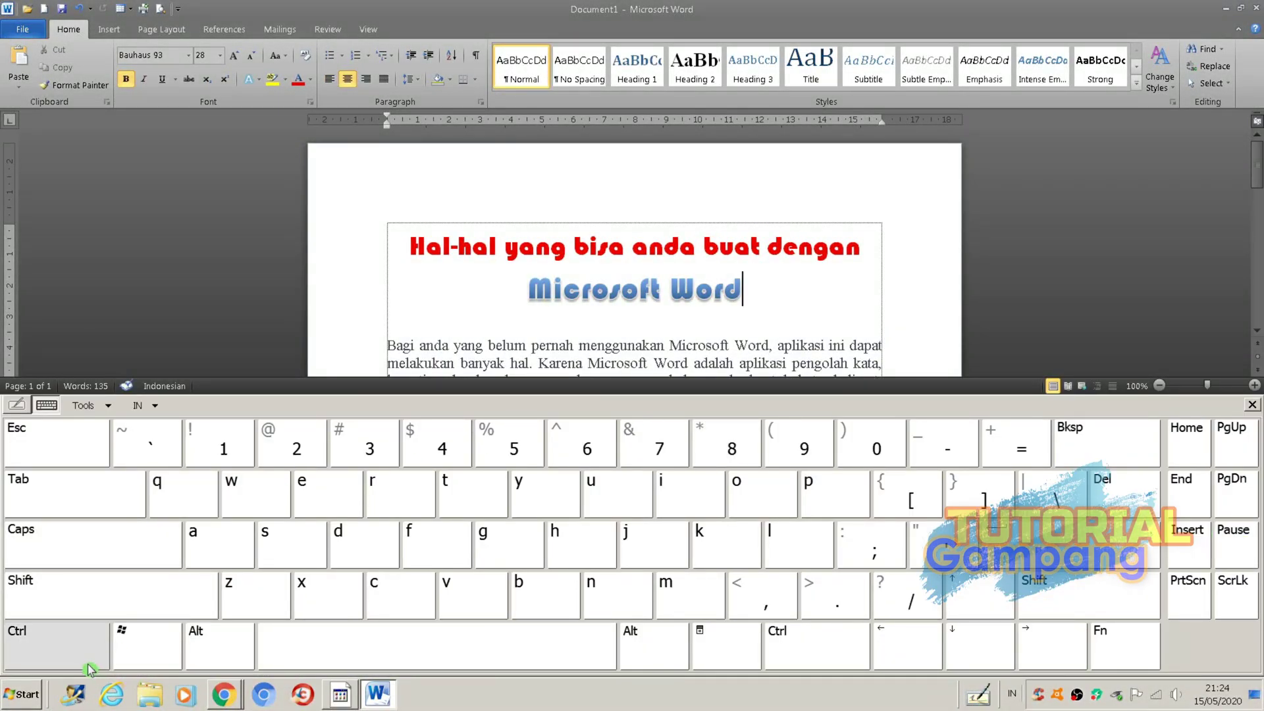
left_click(42, 650)
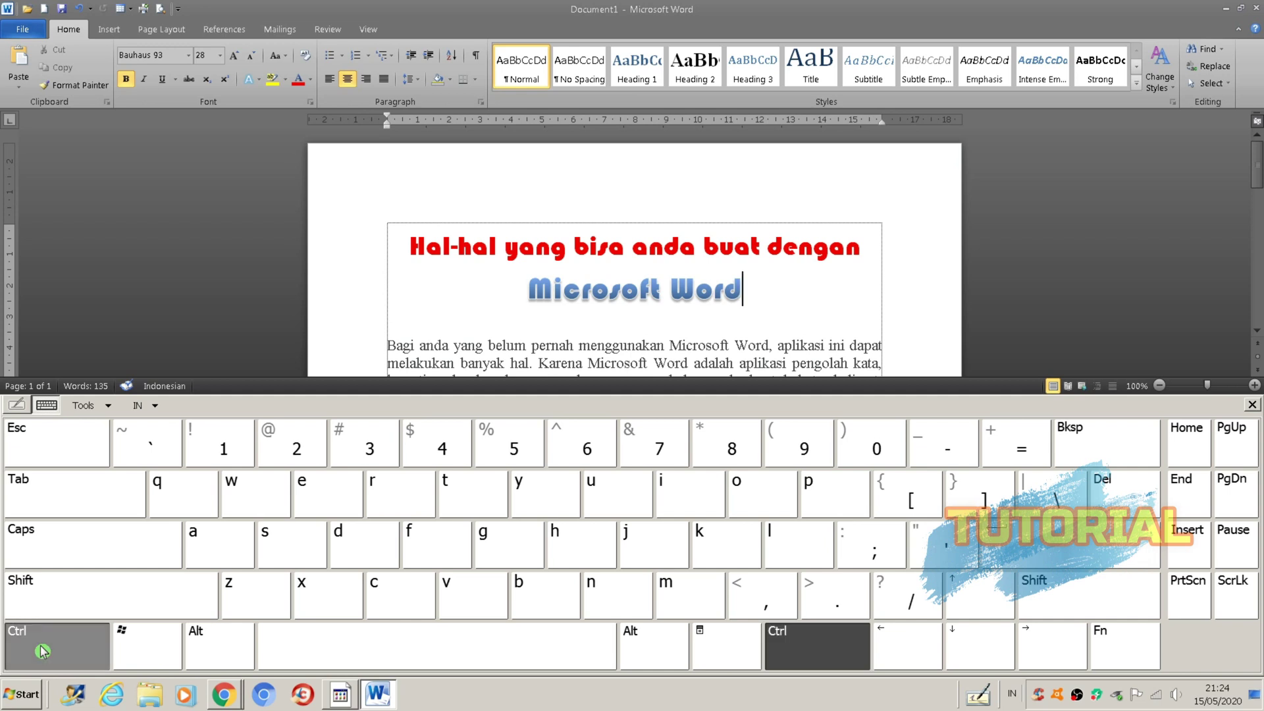
left_click(452, 557)
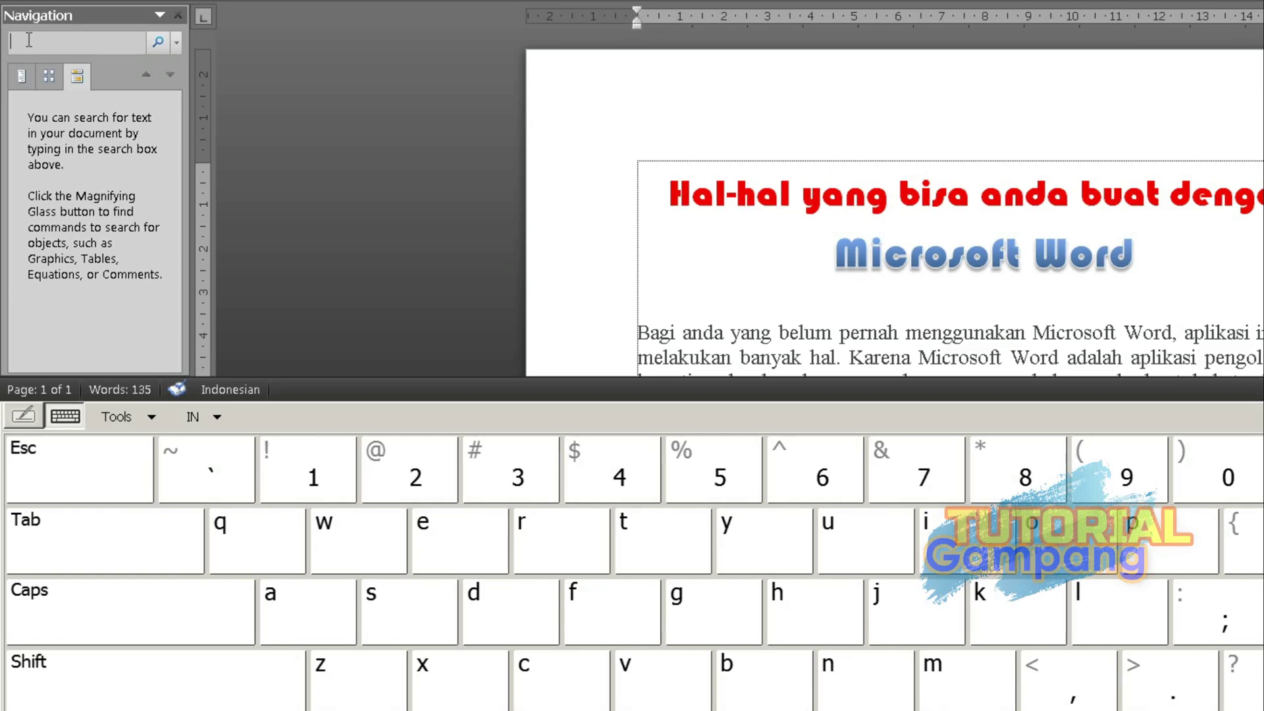
type("anda")
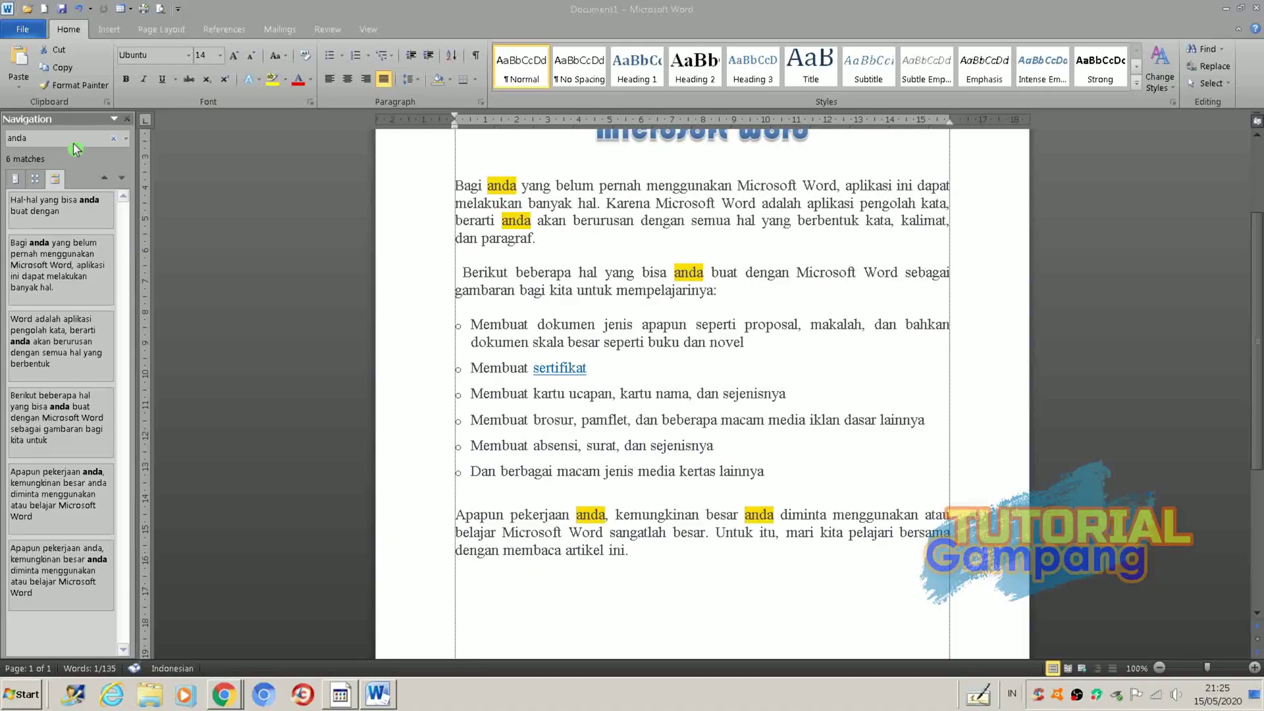
- Replace the search term with "membuat", correcting its spelling, and close the Navigation pane
left_click(67, 138)
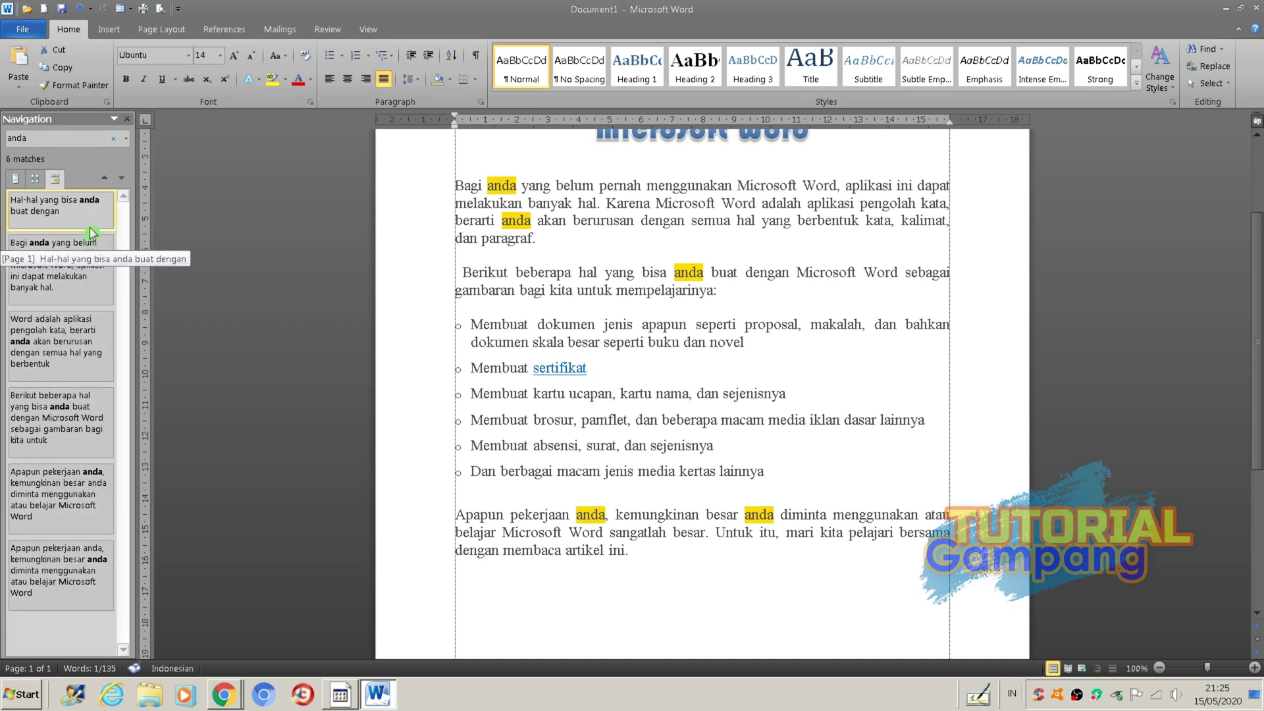
left_click(70, 135)
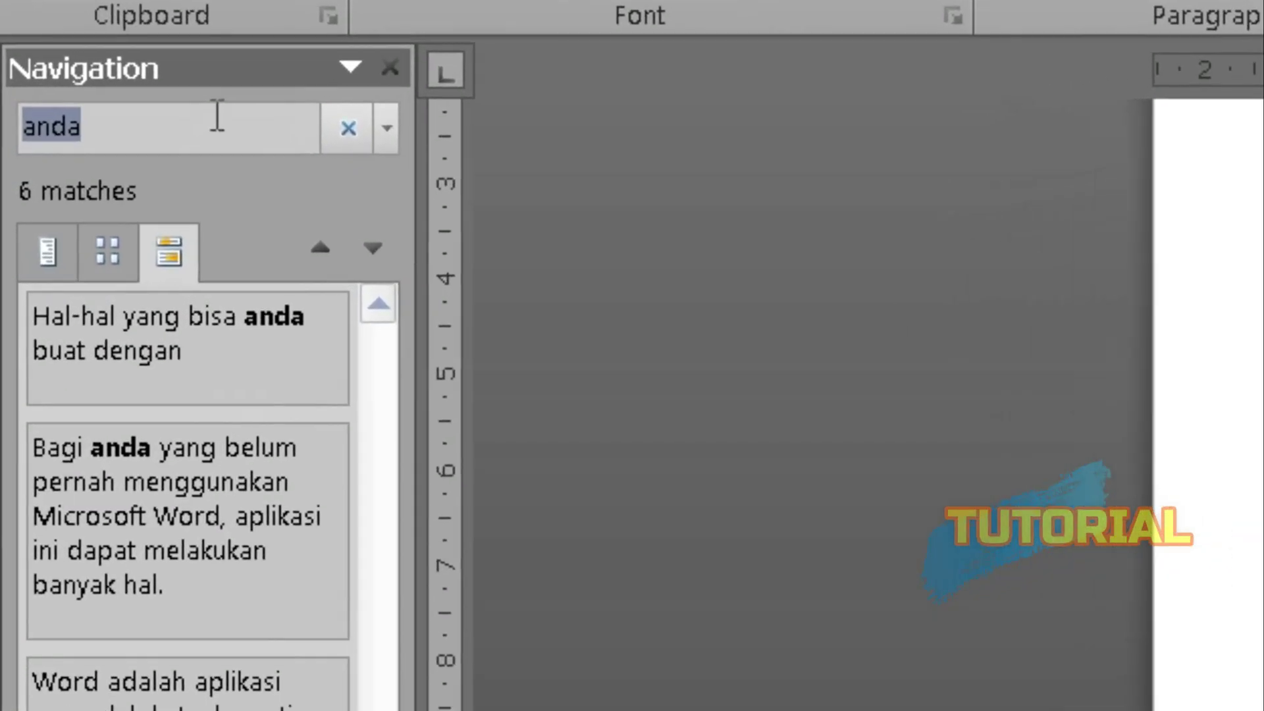
type("mebuat")
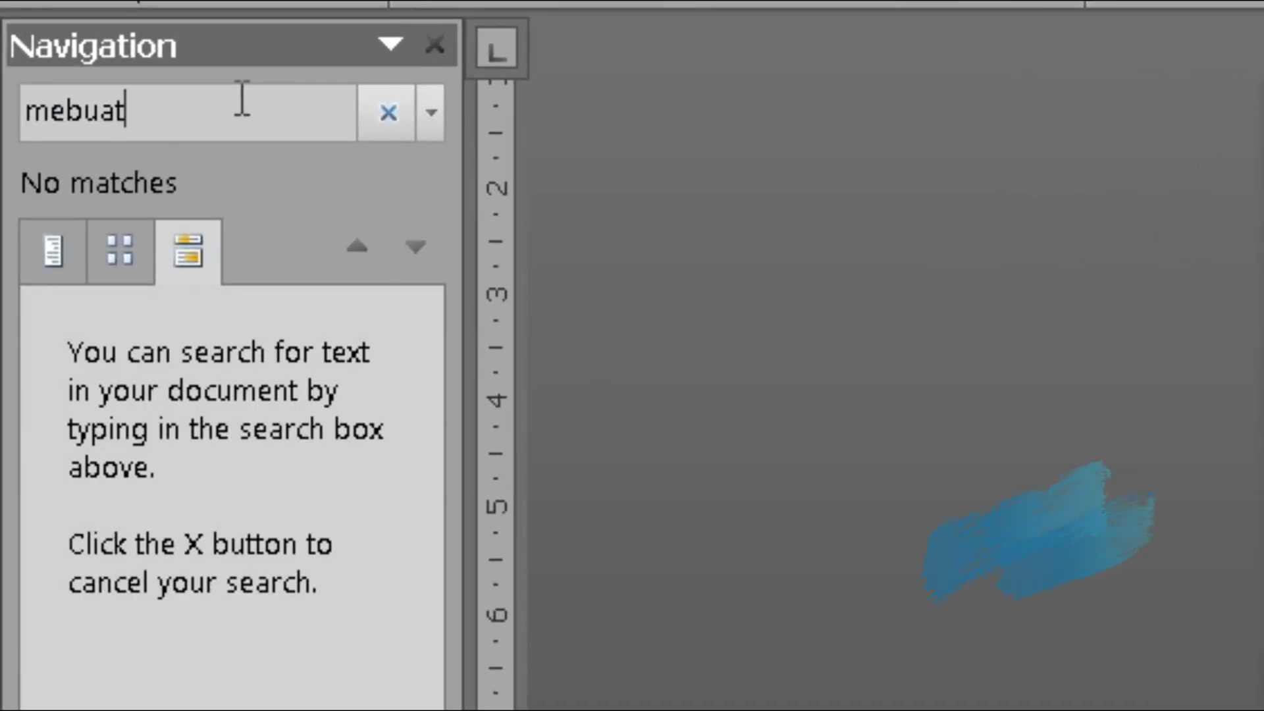
key("Left")
key("Left")
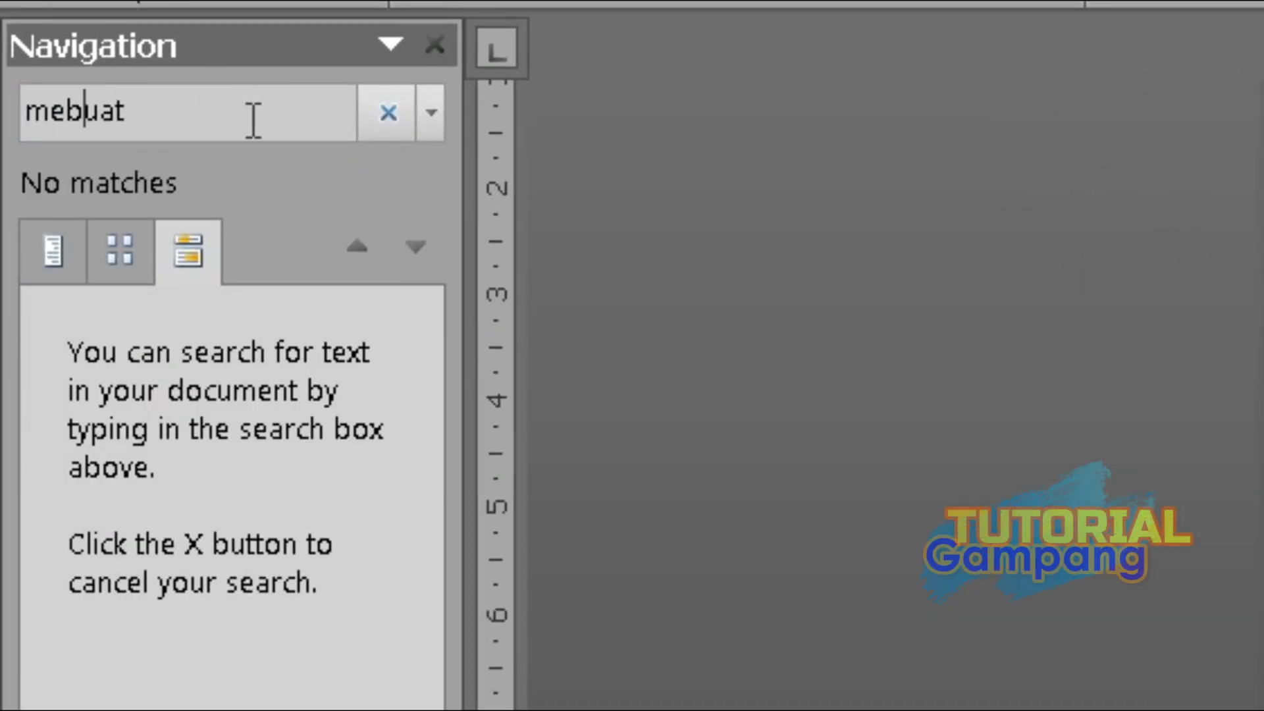
type("m")
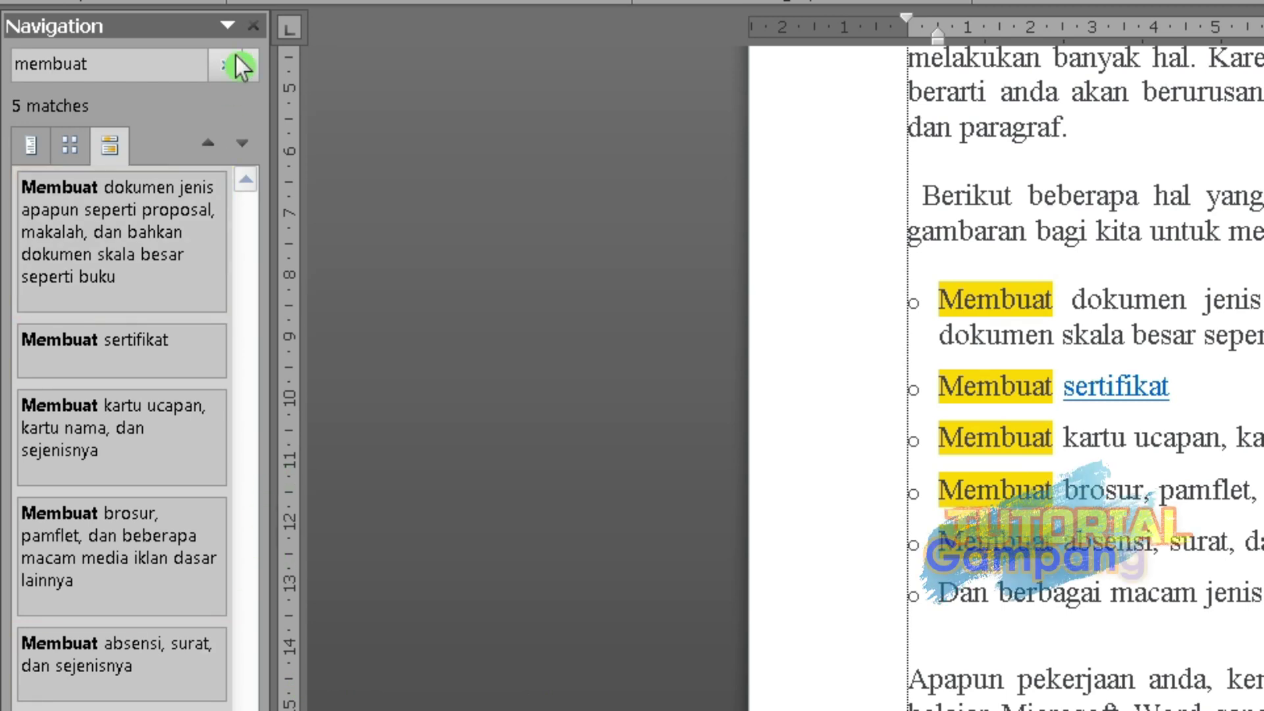
left_click(254, 27)
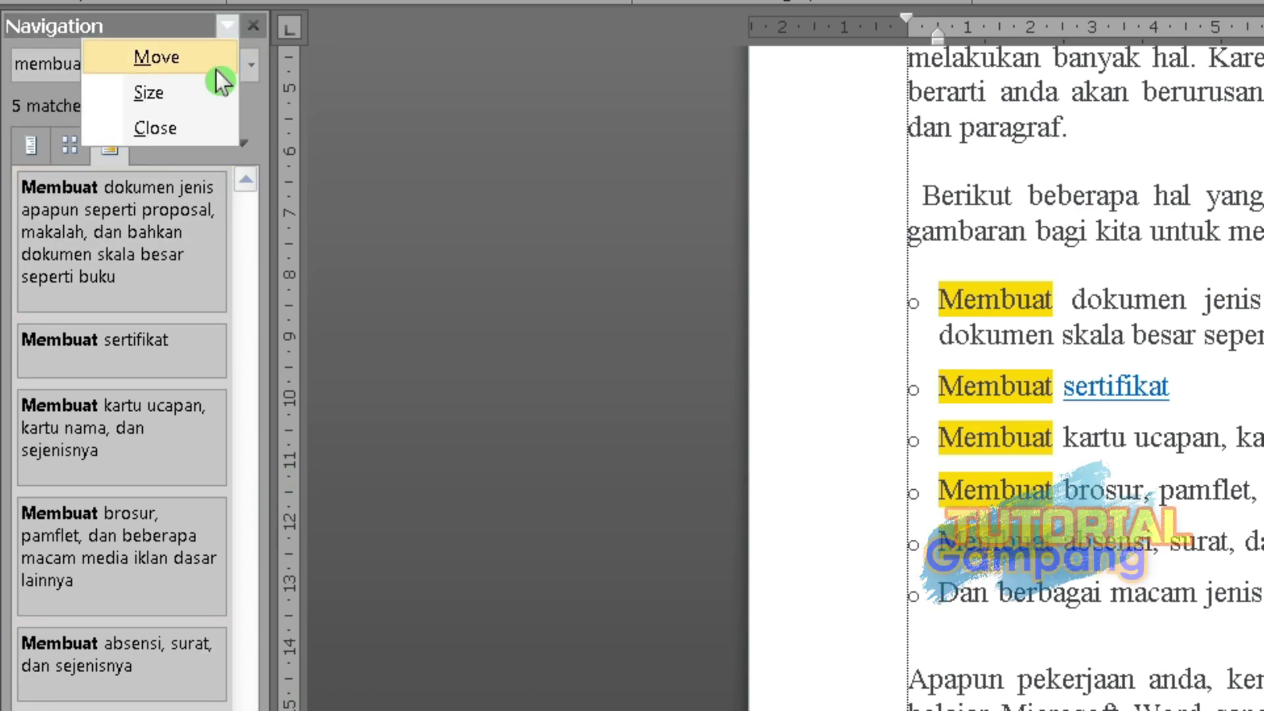
left_click(156, 127)
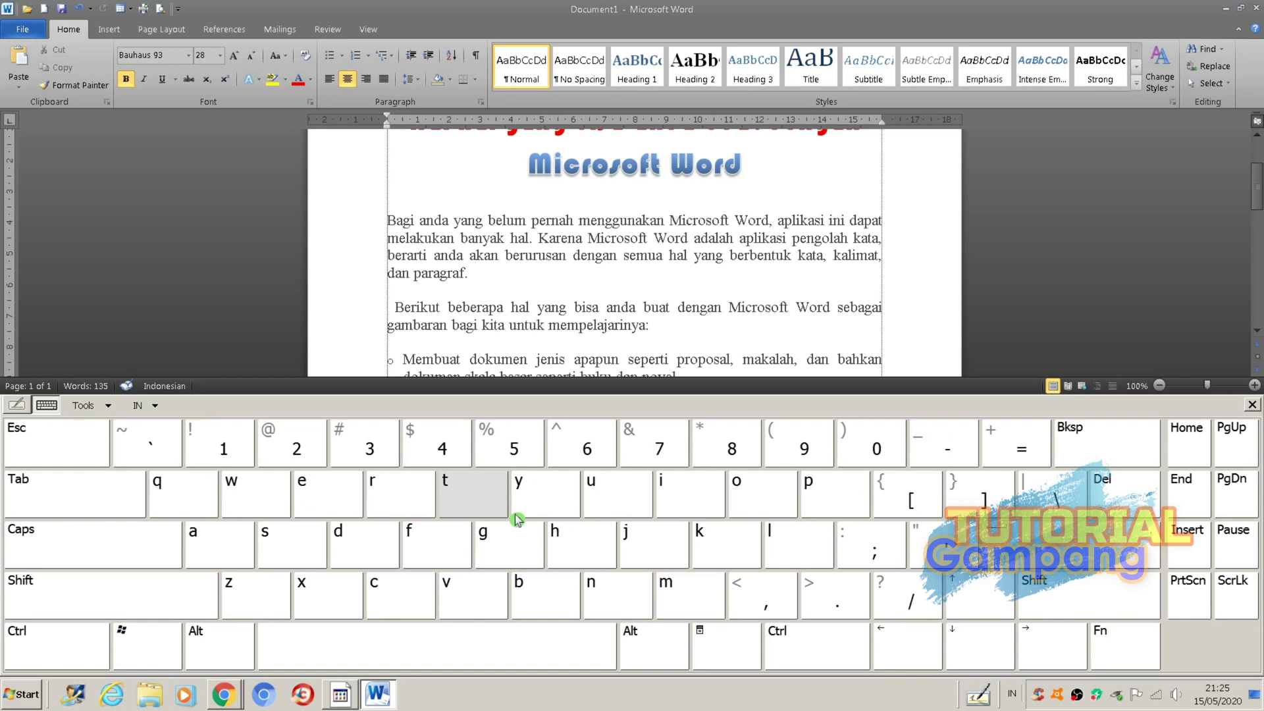
- Open the Go To options with the on-screen keyboard, look at the Find and Replace options, and return to Go To
scroll(367, 541, "up", 3)
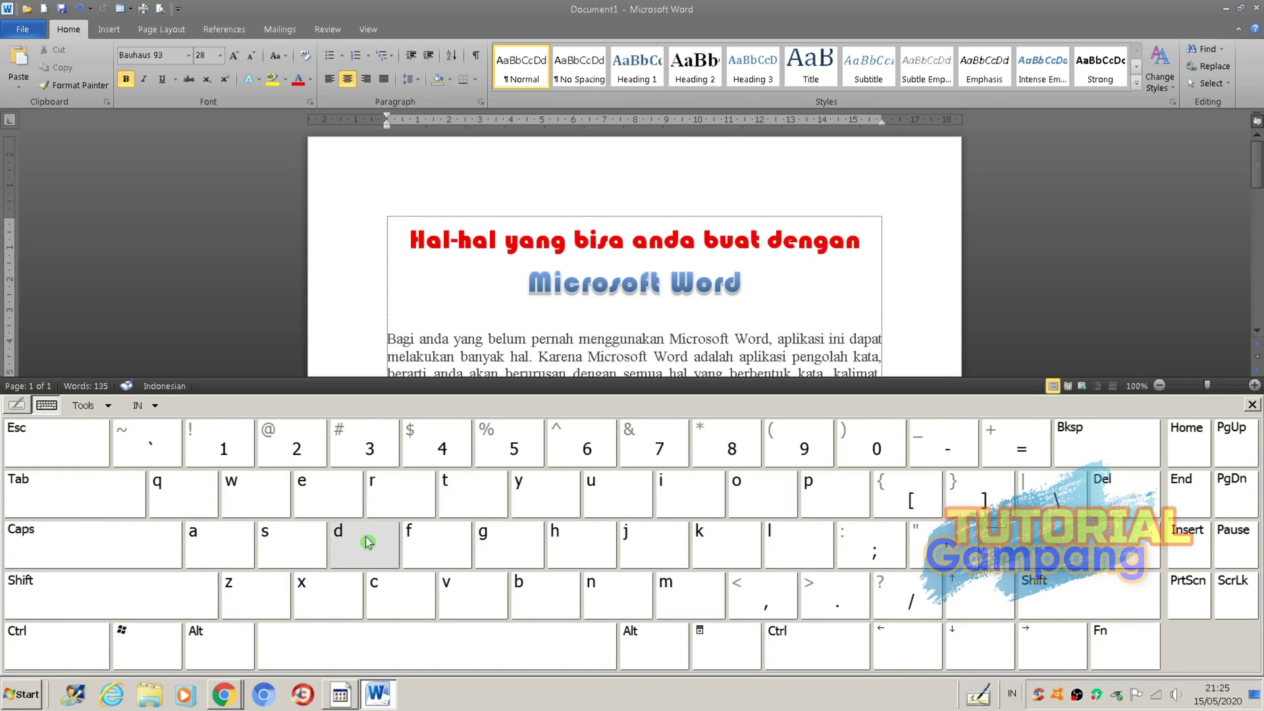
left_click(43, 649)
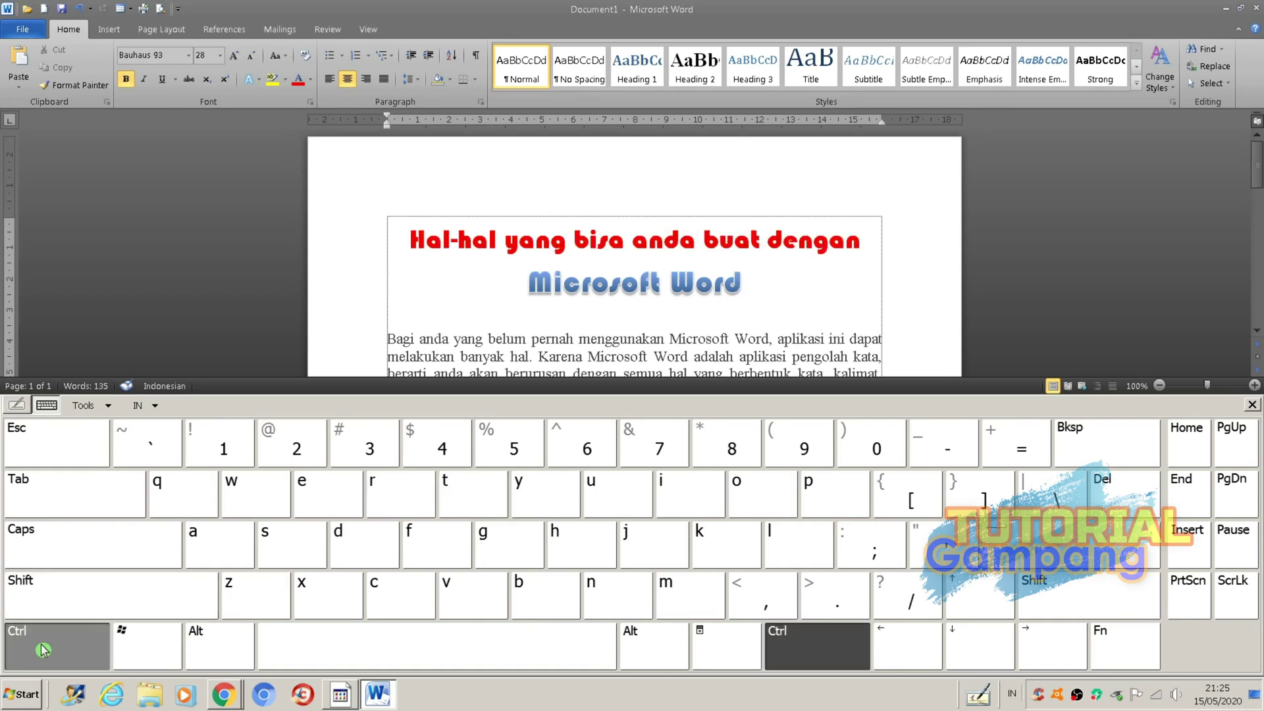
left_click(507, 547)
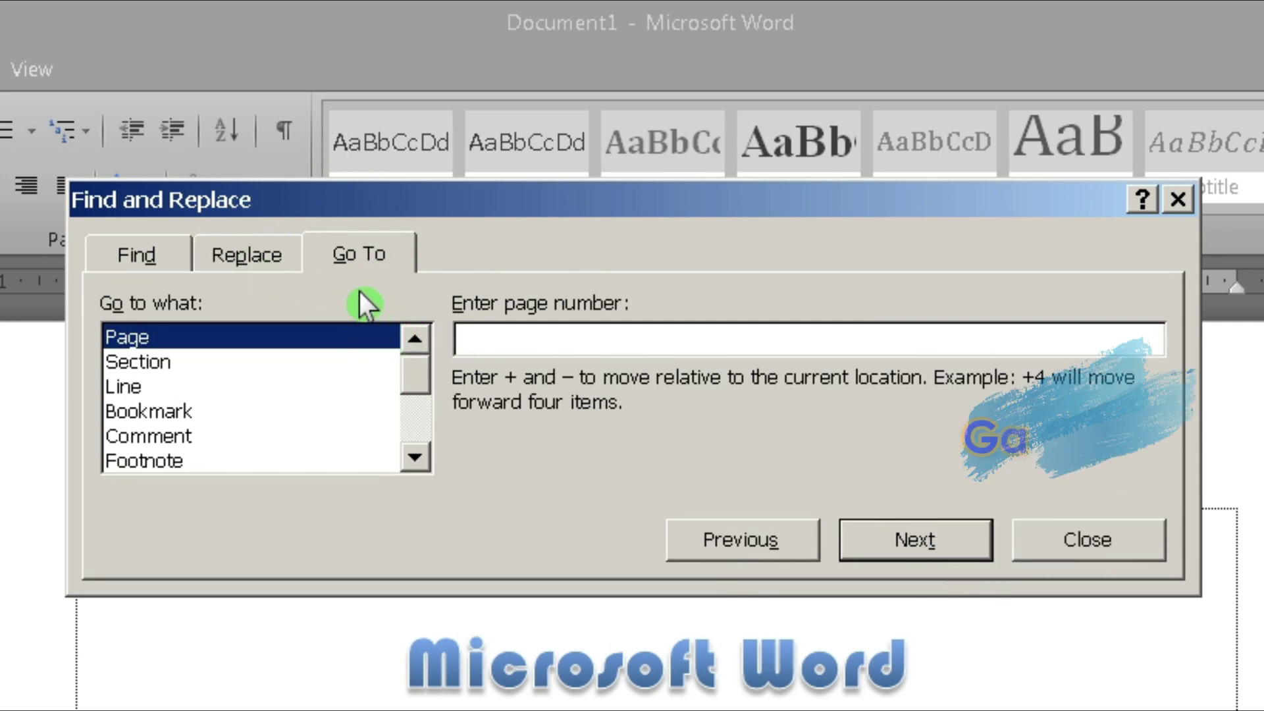
left_click(254, 258)
left_click(140, 257)
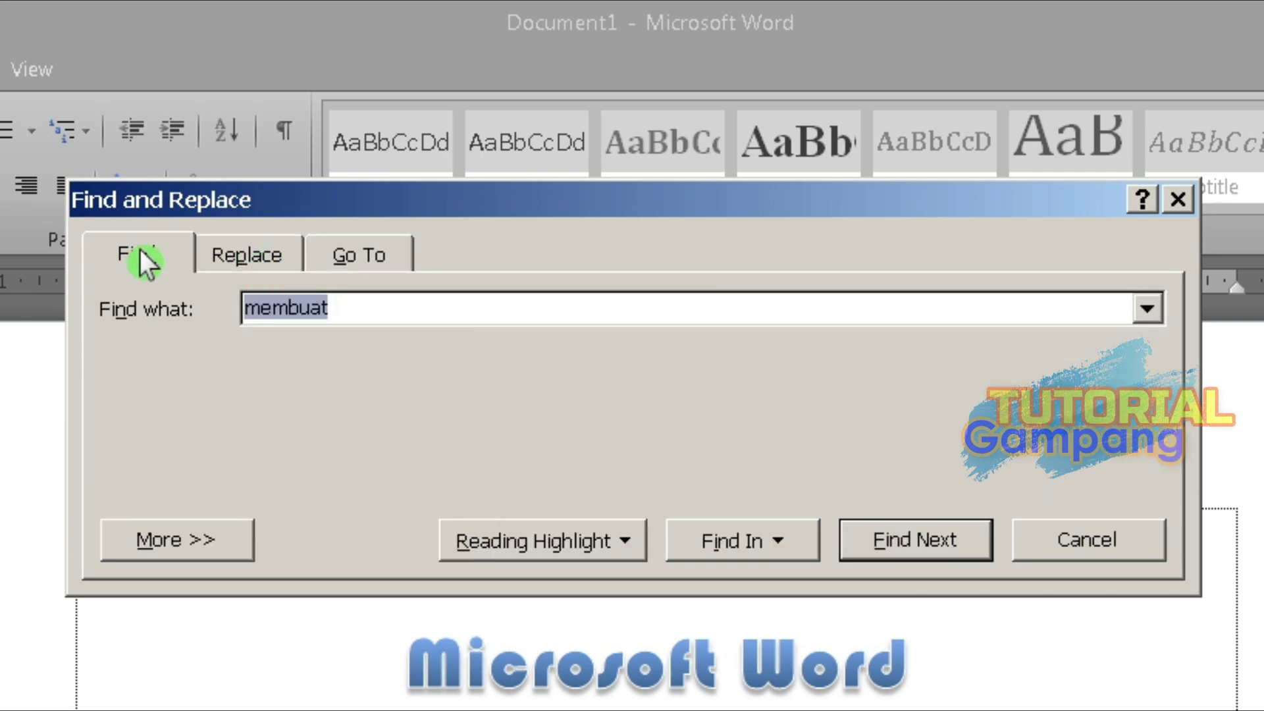
left_click(242, 263)
left_click(375, 258)
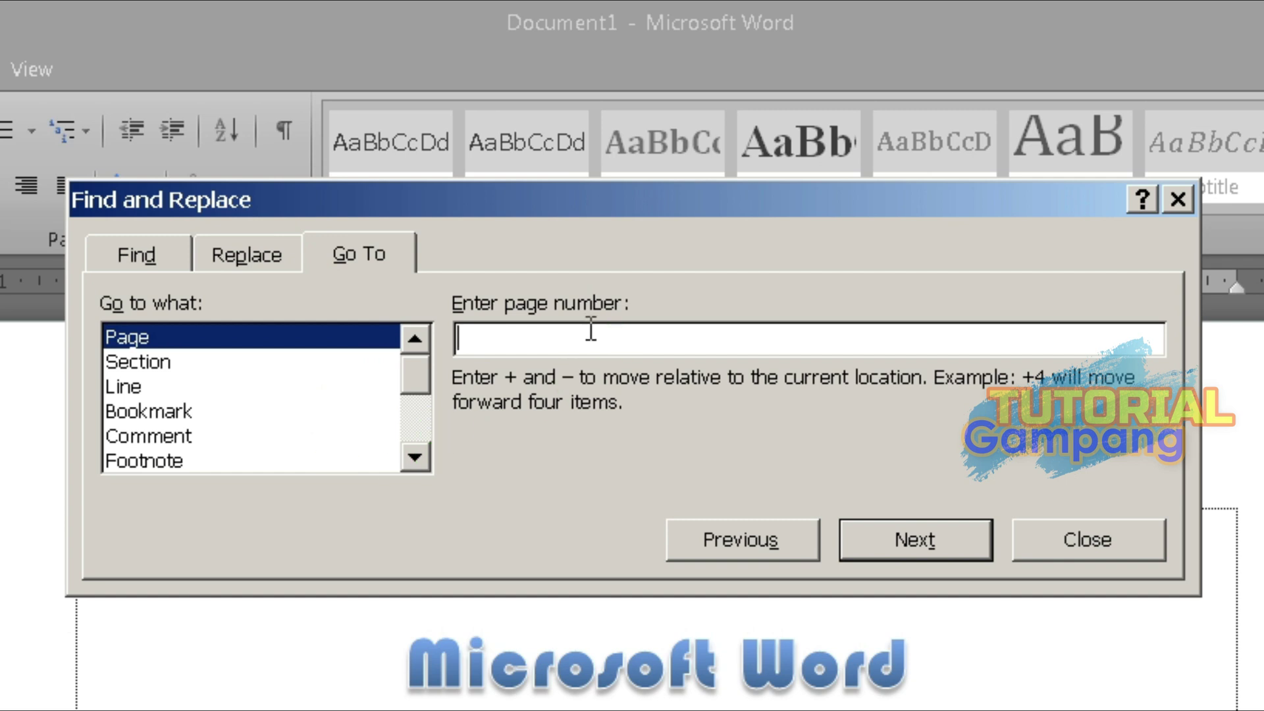
- Enter 1 as the Go To page number, clear the entry and close the Find and Replace dialog
type("1")
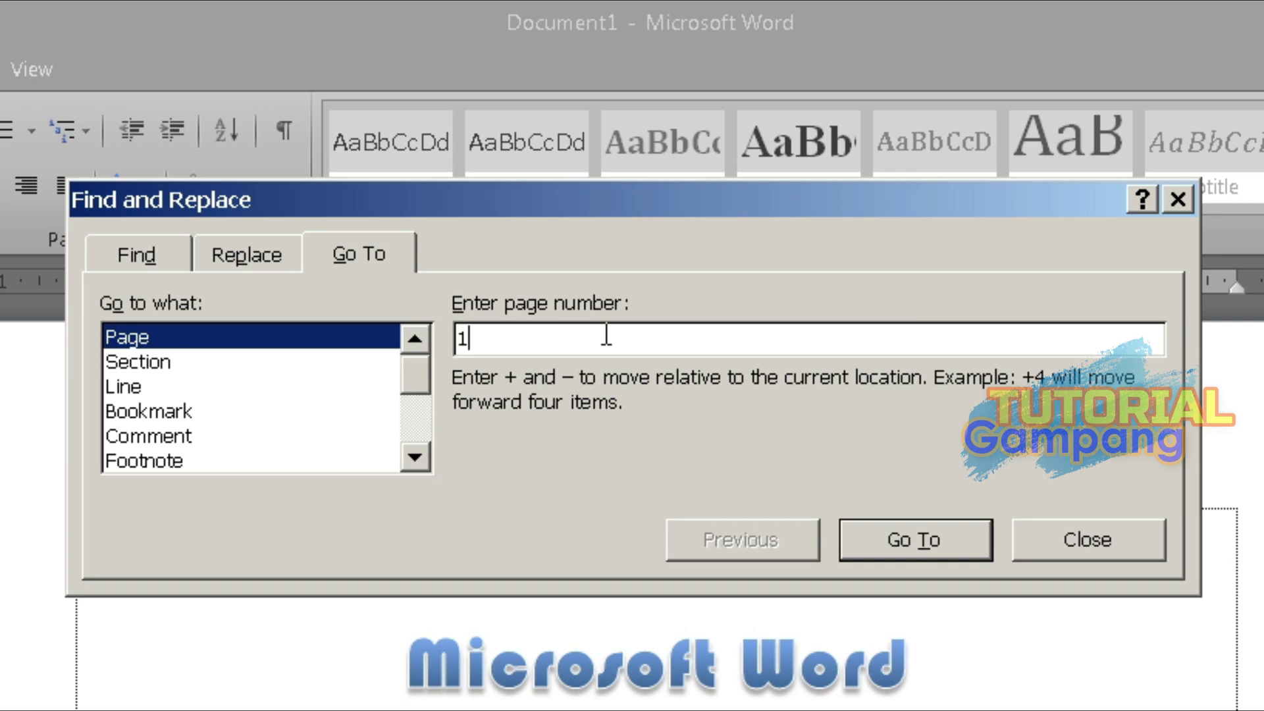
key("BackSpace")
key("BackSpace")
key("BackSpace")
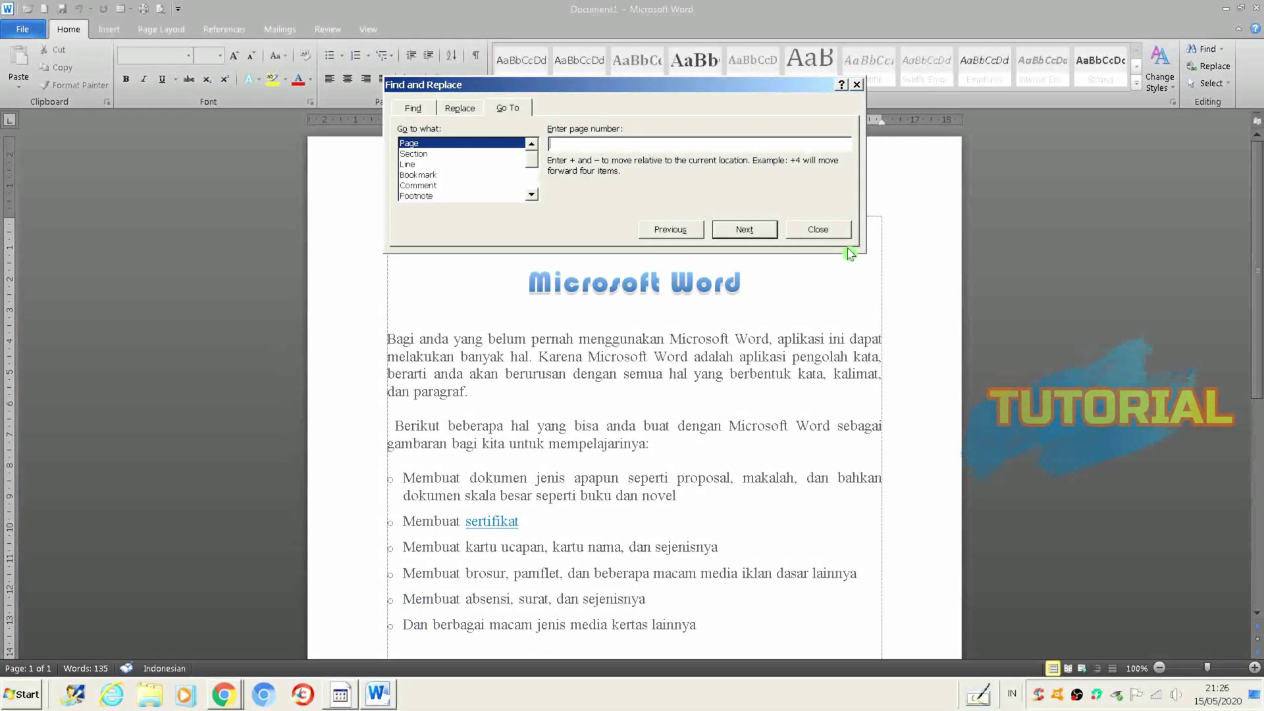
left_click(818, 229)
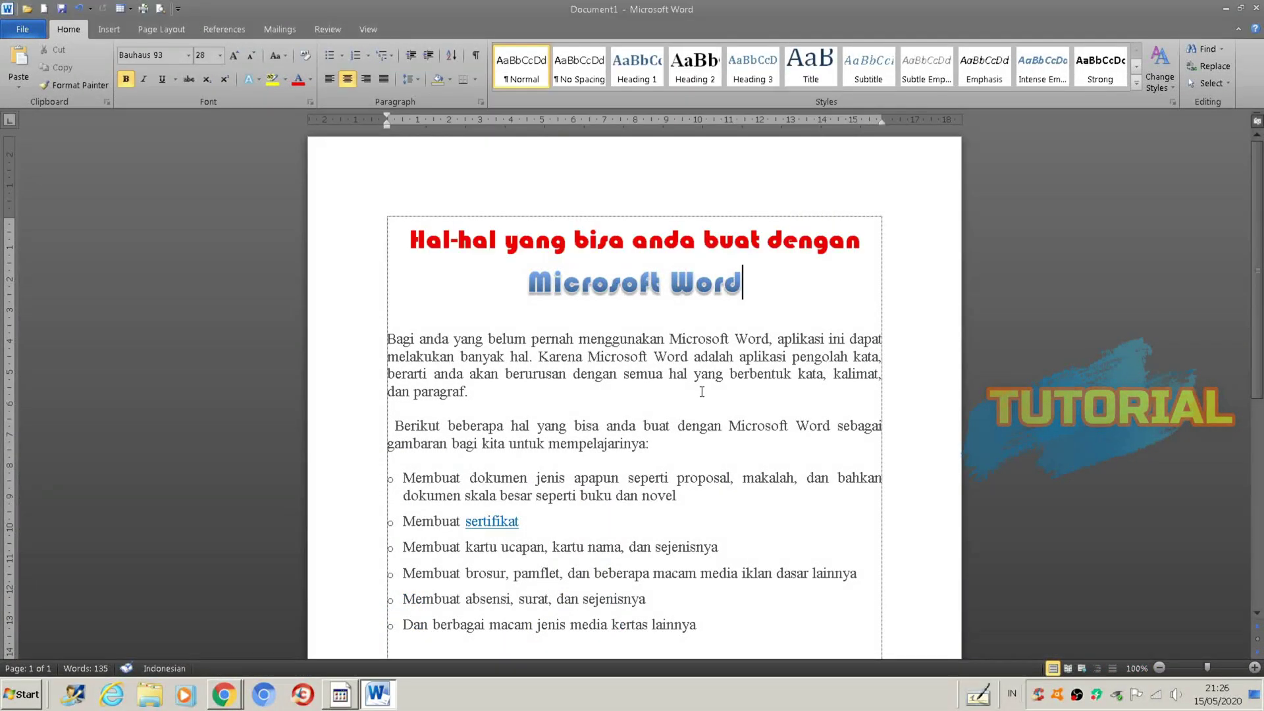
- Select the whole document from the title, check the selection down to the last paragraph and clear it
scroll(704, 388, "down", 2)
scroll(709, 386, "down", 1)
scroll(708, 387, "up", 4)
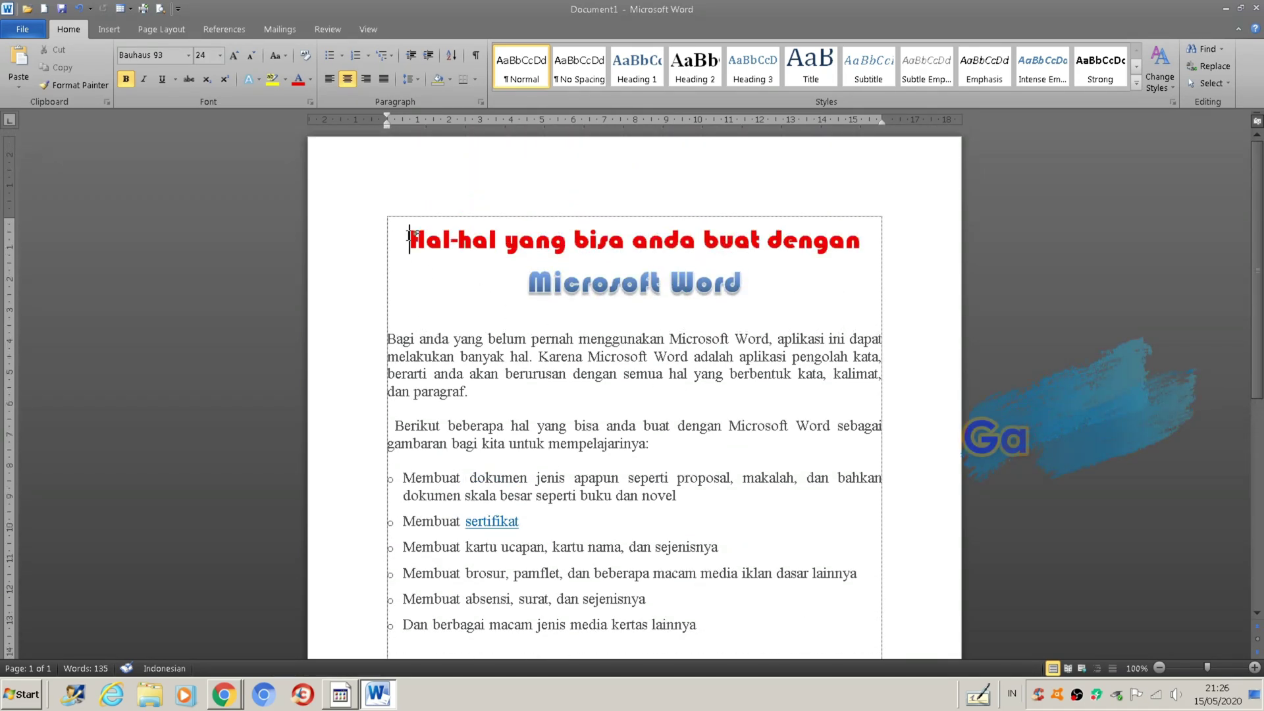
key("ctrl+a")
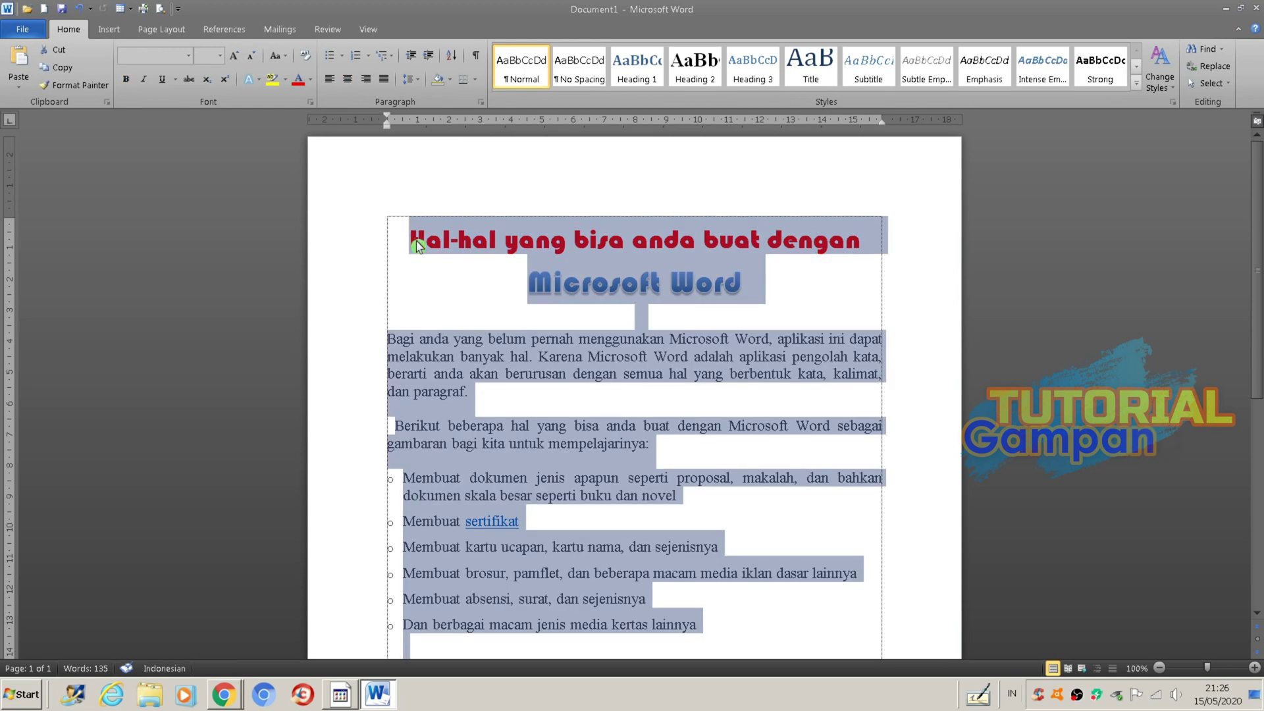
scroll(565, 290, "down", 1)
scroll(618, 337, "down", 4)
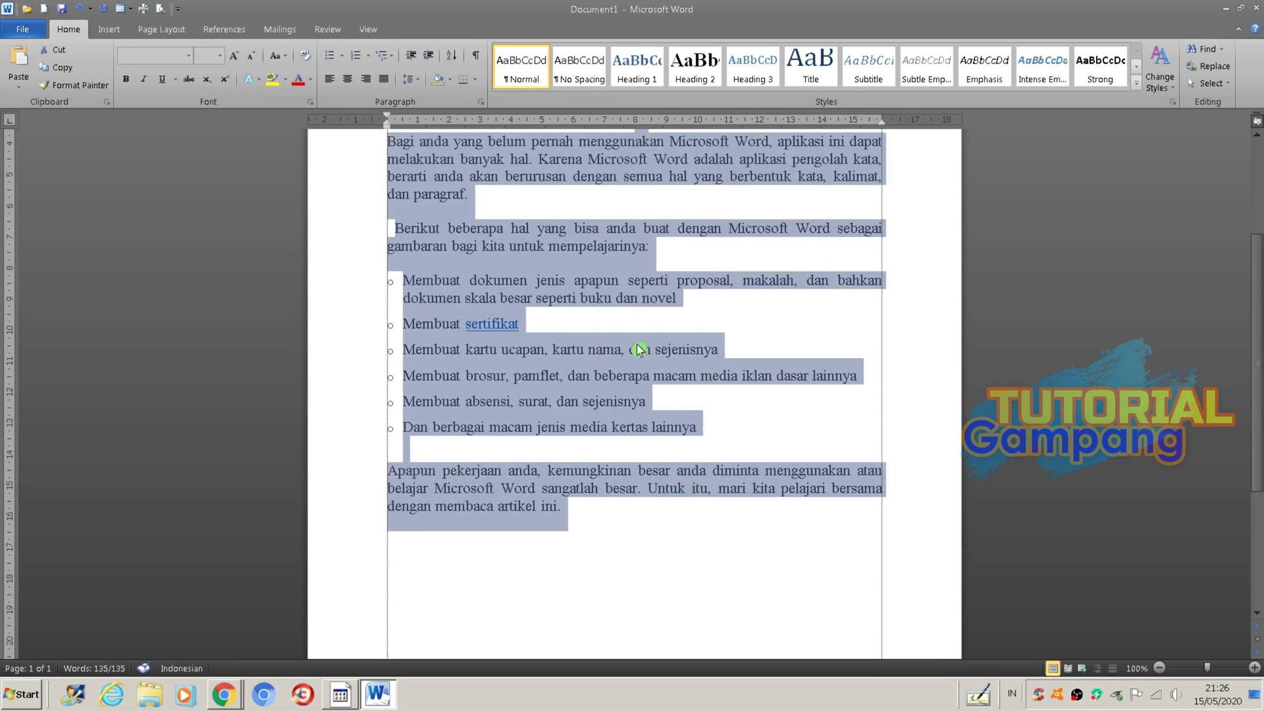
left_click(598, 579)
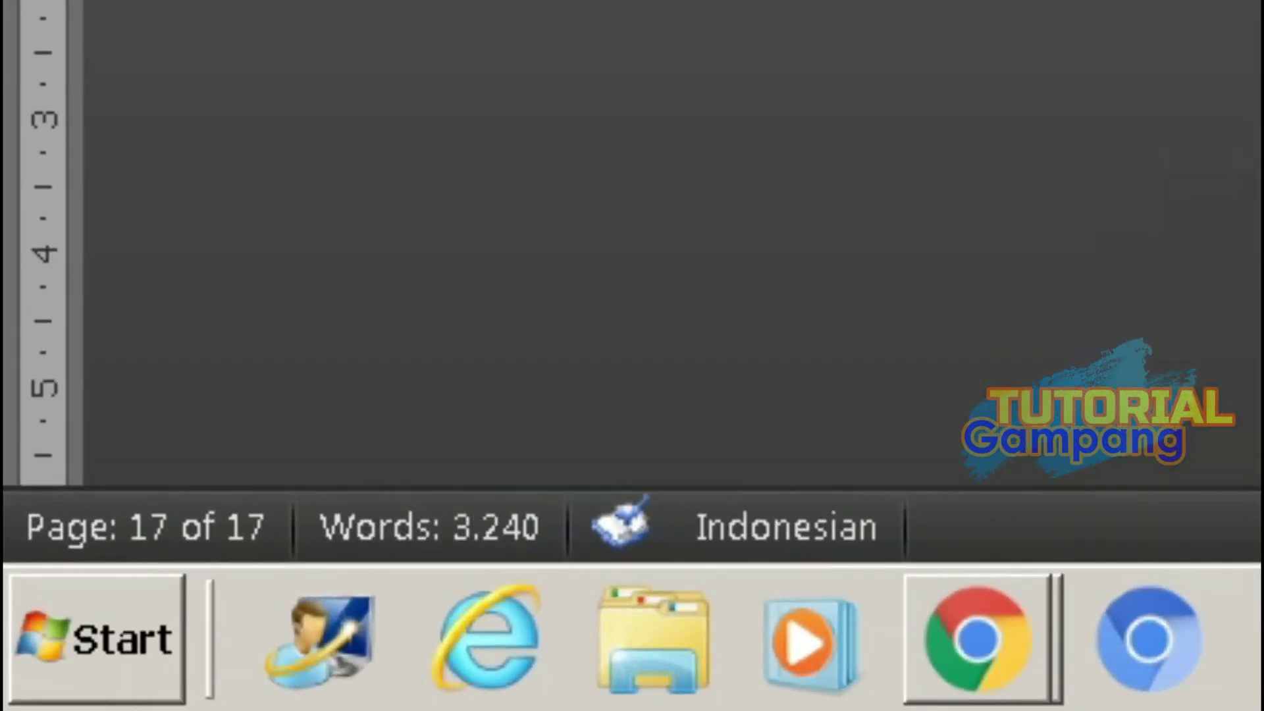
- Look over the document's last pages, return to the first page and view several pages at once at a reduced zoom
scroll(632, 244, "down", 15)
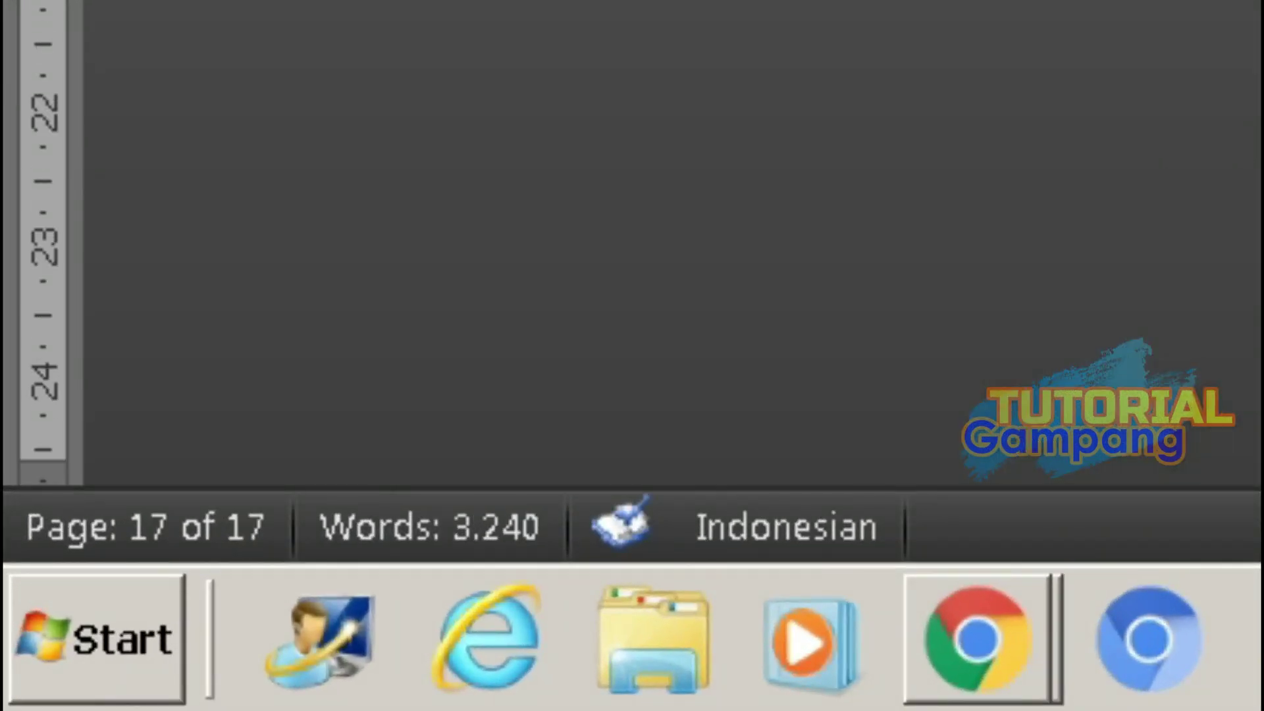
scroll(632, 243, "up", 15)
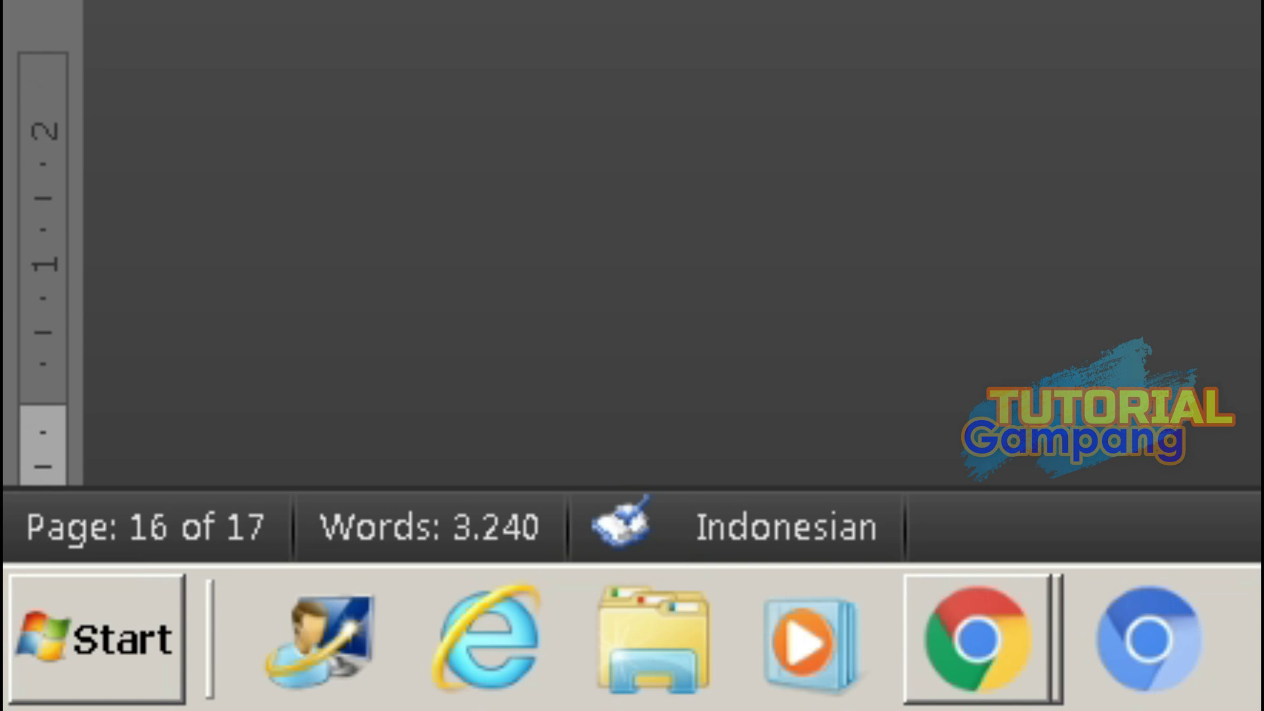
left_click_drag(790, 13, 1237, 14)
left_click(1238, 13)
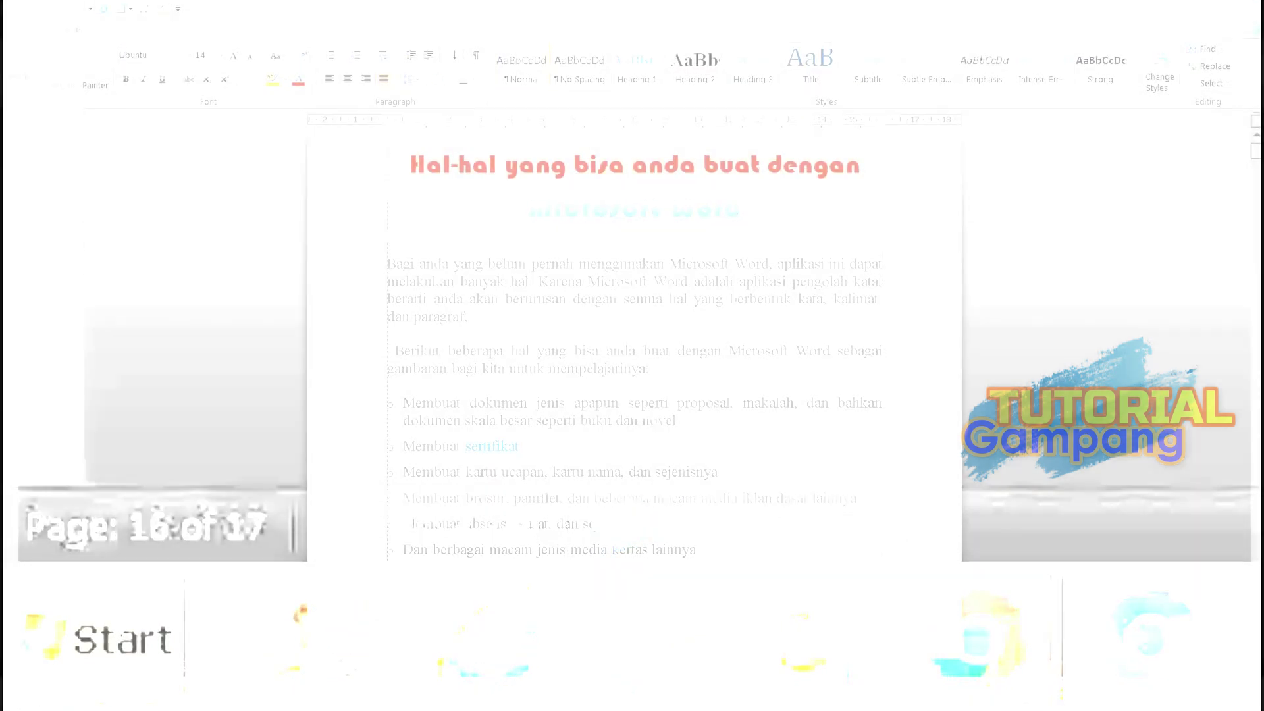
left_click(1159, 668)
left_click(1158, 668)
left_click(1158, 668)
left_click(1159, 669)
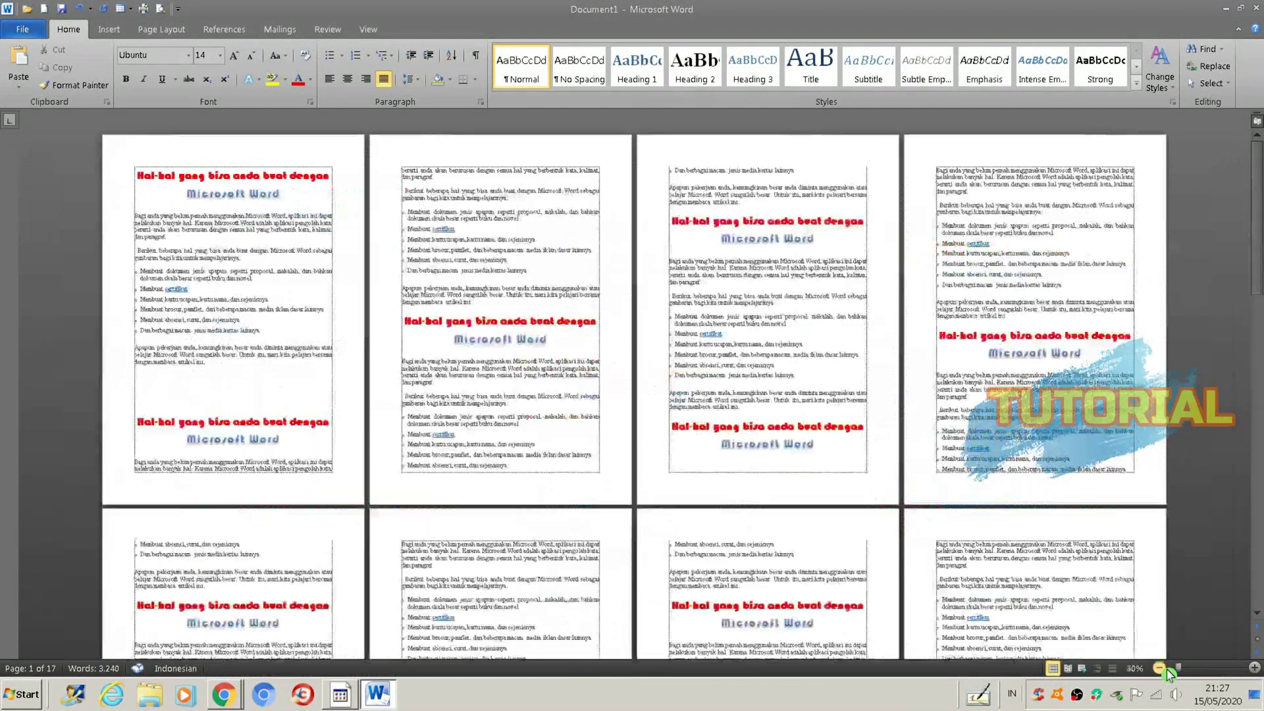
left_click(1162, 669)
left_click(1162, 669)
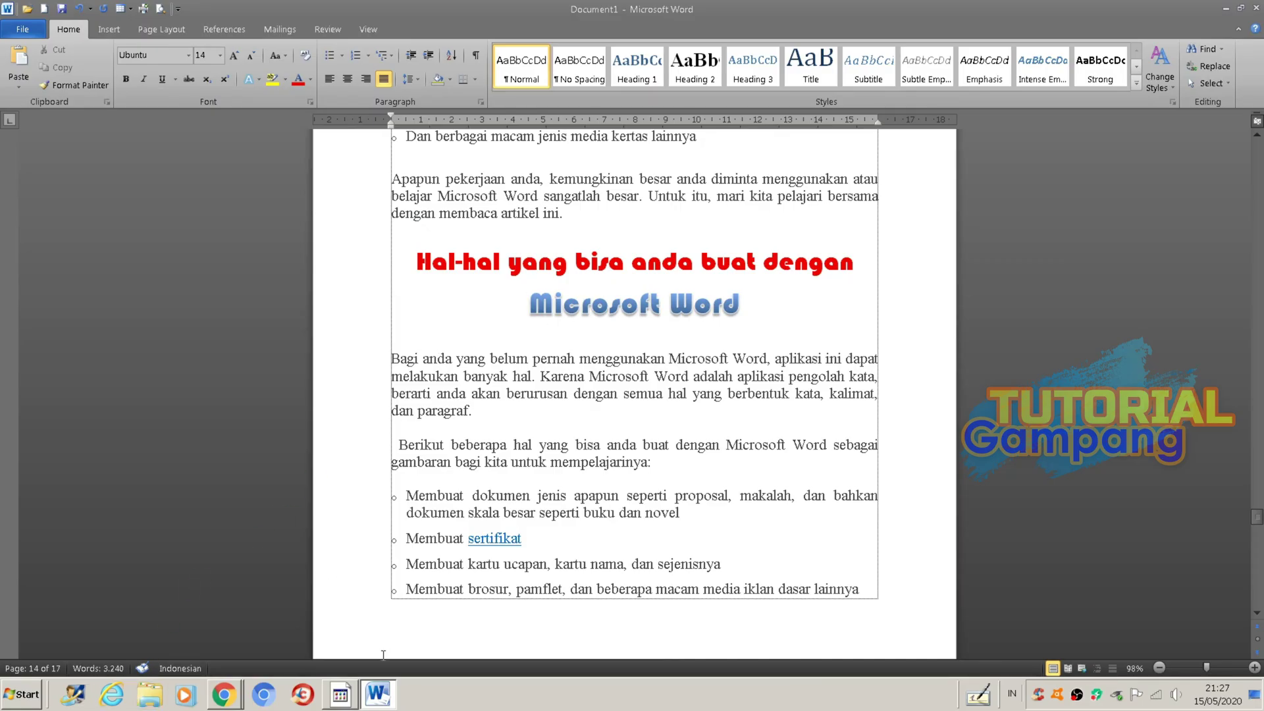
- Open the Go To options with the on-screen keyboard, go to page 8 and close the dialog
left_click(978, 694)
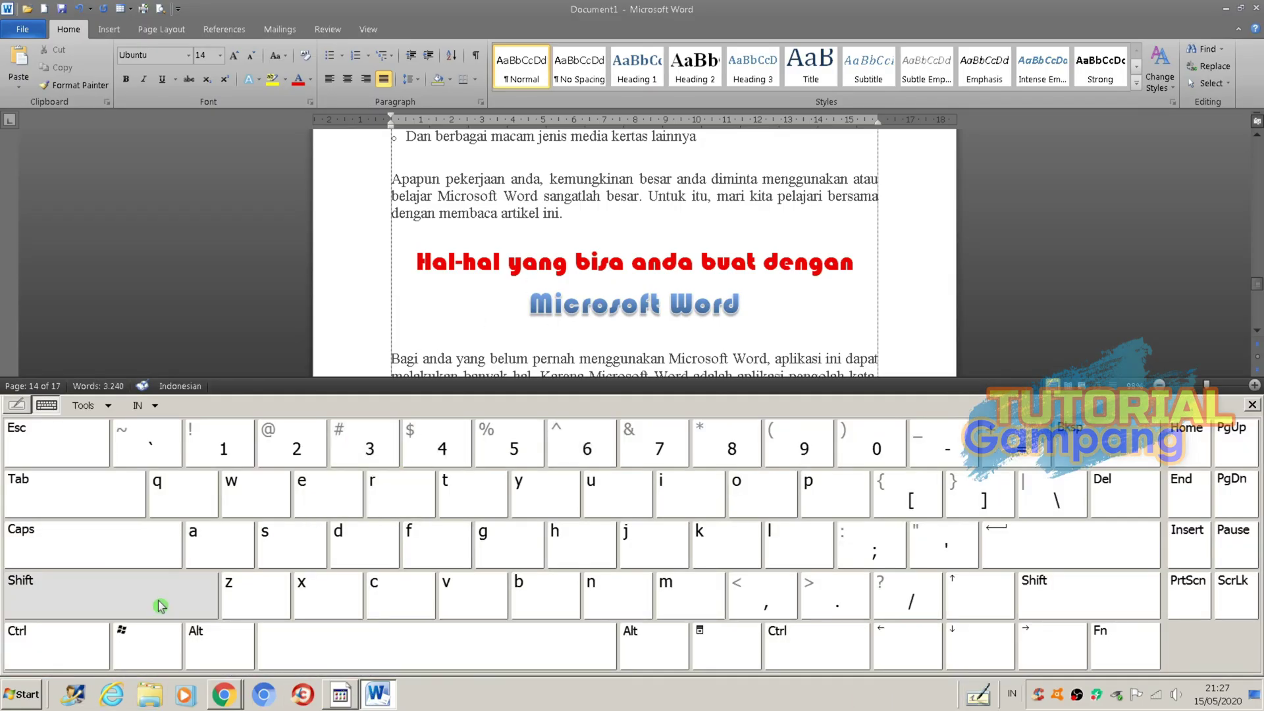
left_click(60, 646)
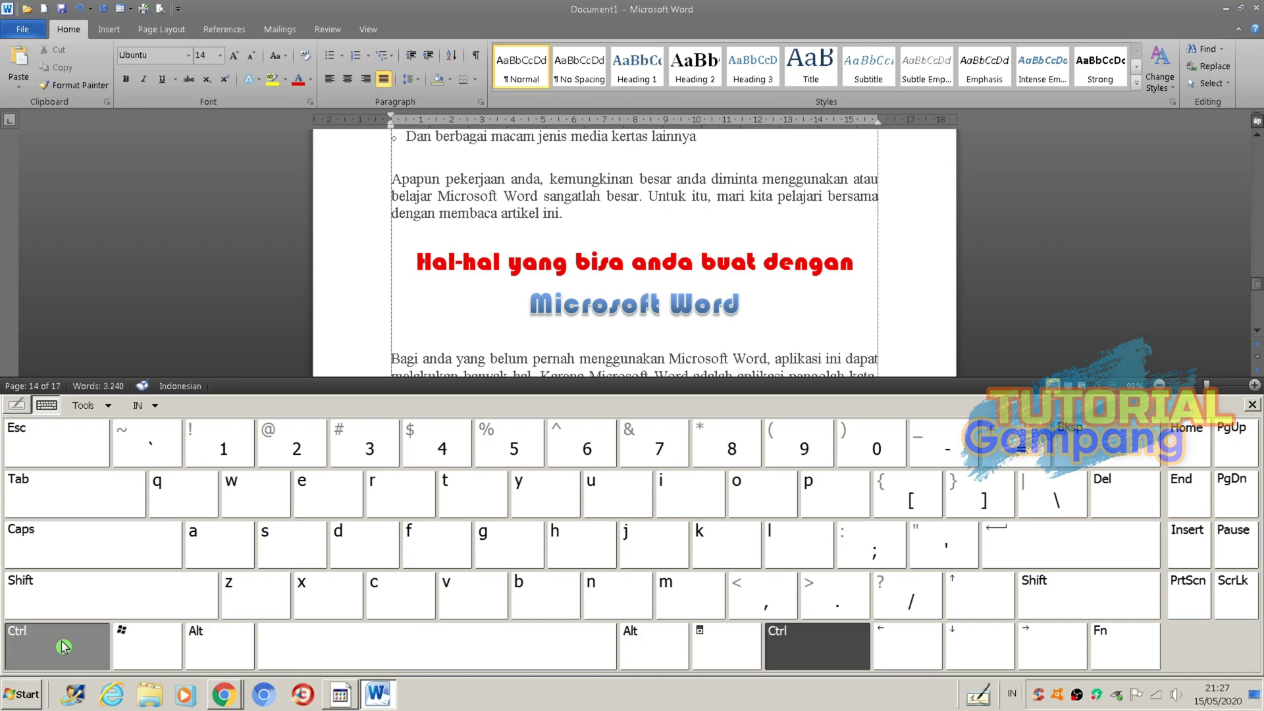
left_click(501, 551)
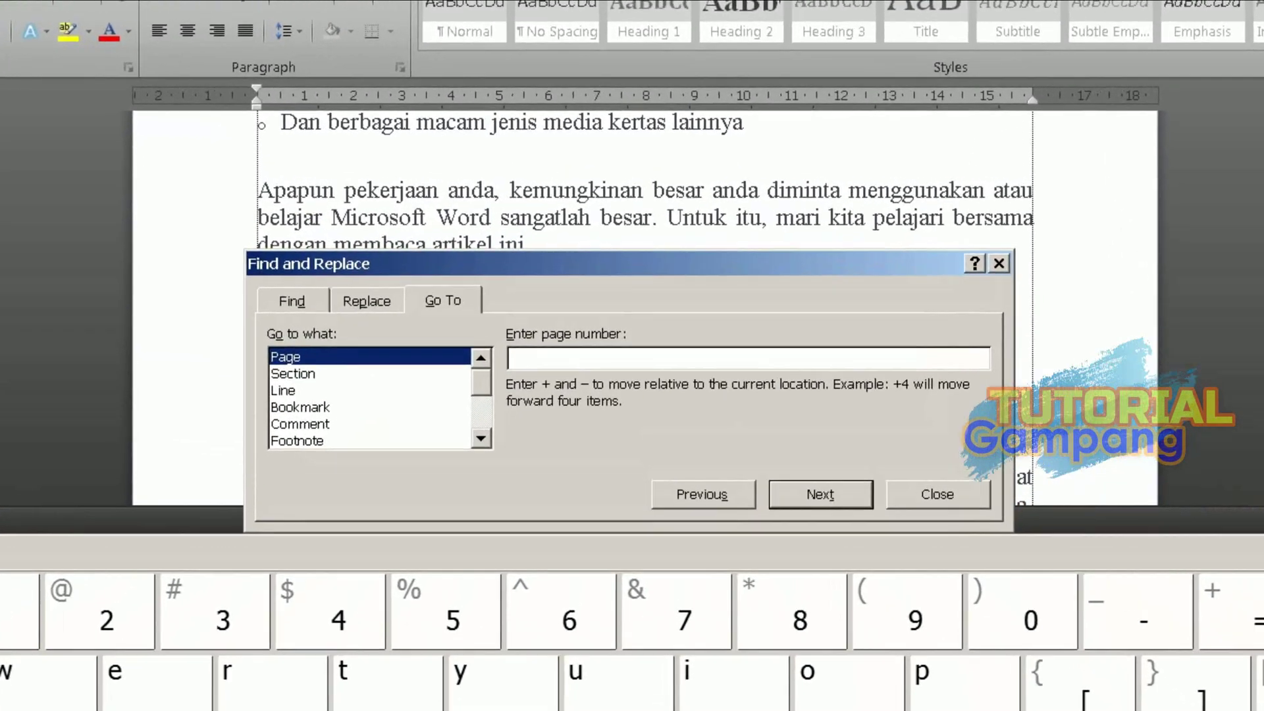
type("8")
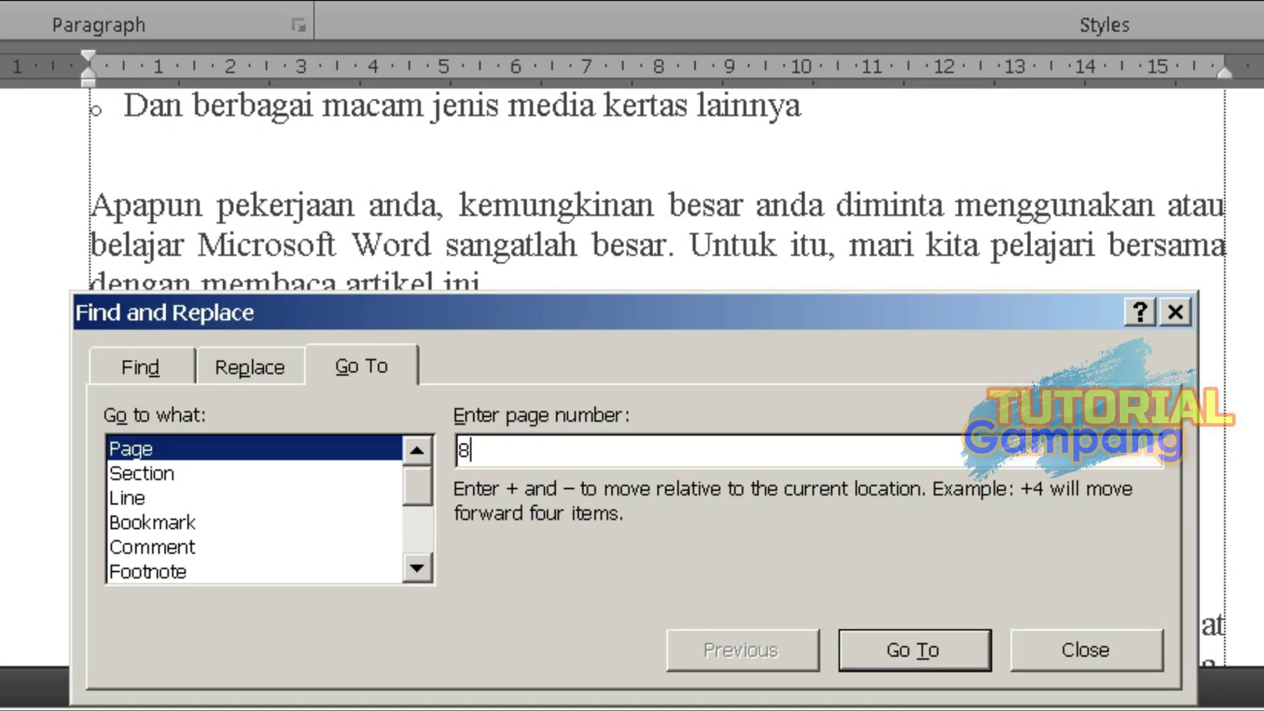
key("Return")
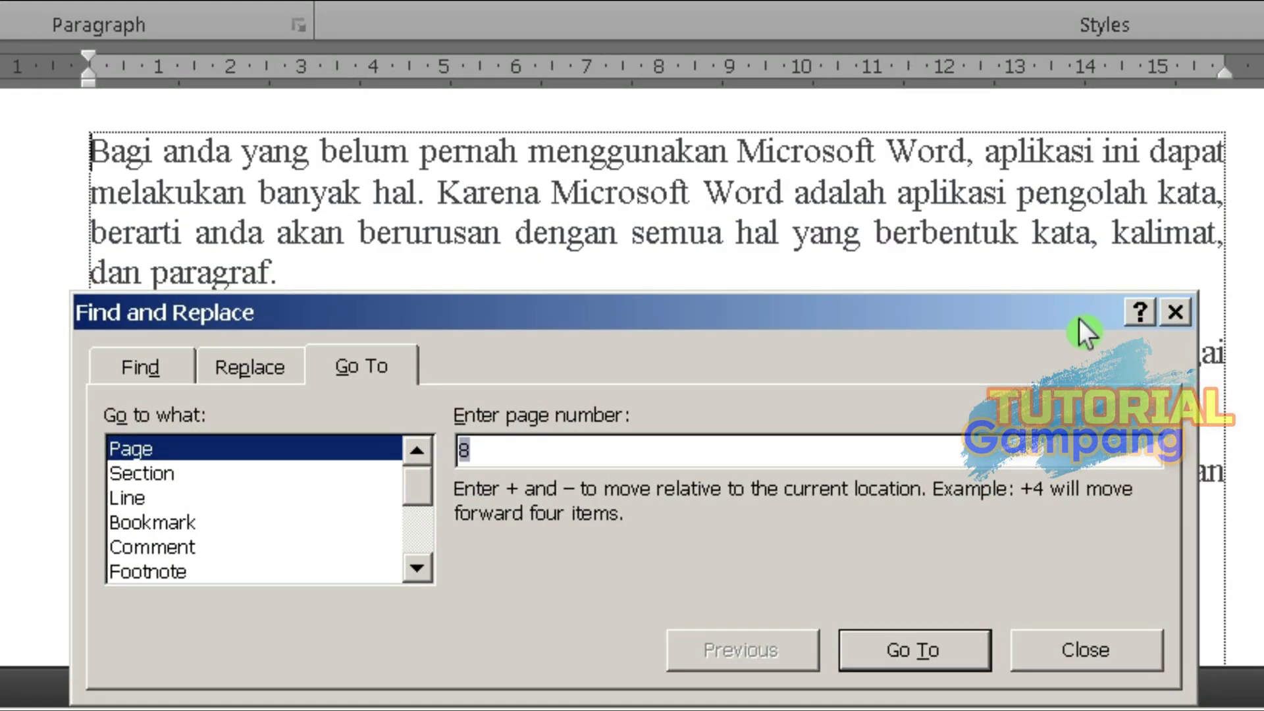
left_click(1086, 650)
- Starting from the first page in the 10% overview, use Go To with the on-screen keyboard to reach page 16, and close the dialog
scroll(587, 254, "down", 10)
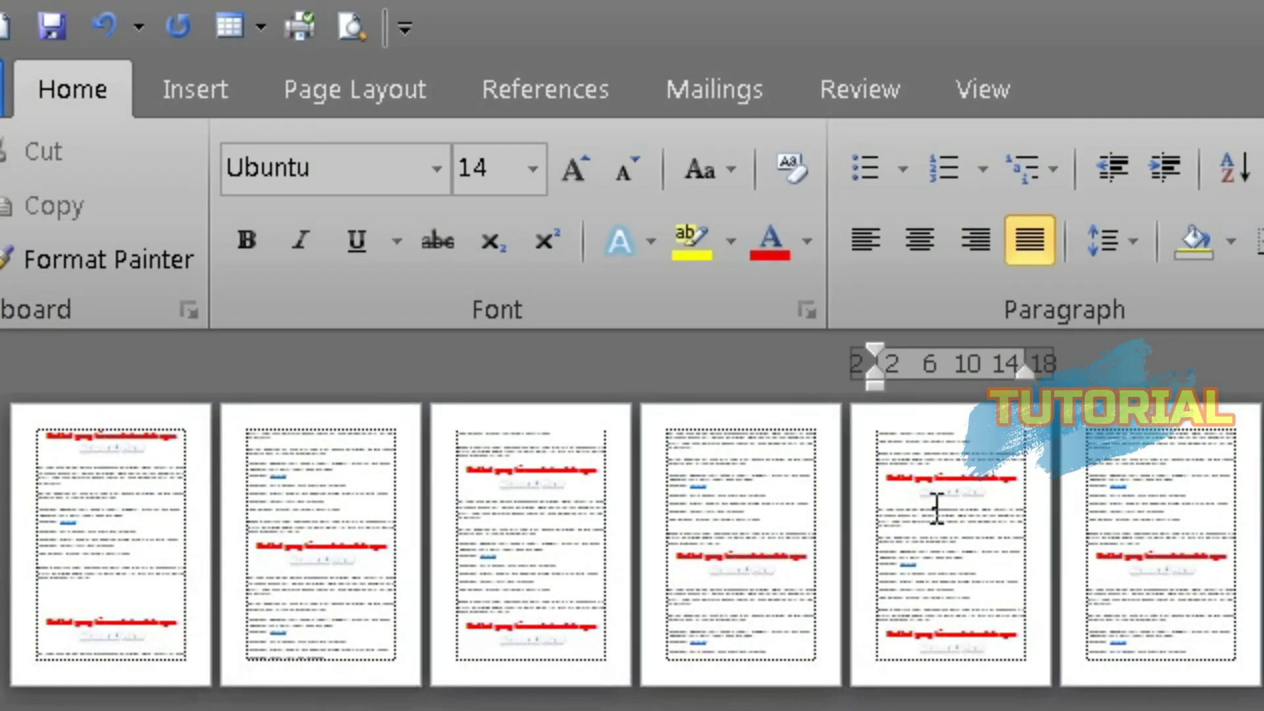
left_click(90, 313)
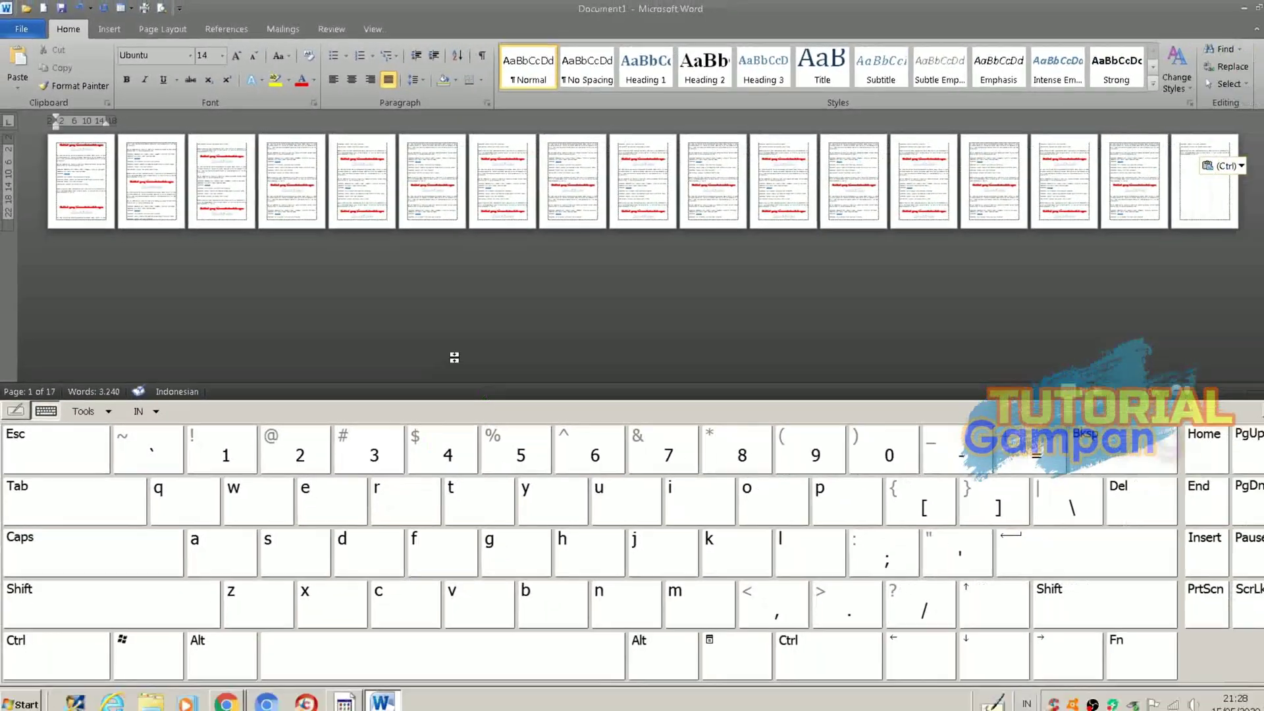
left_click(67, 662)
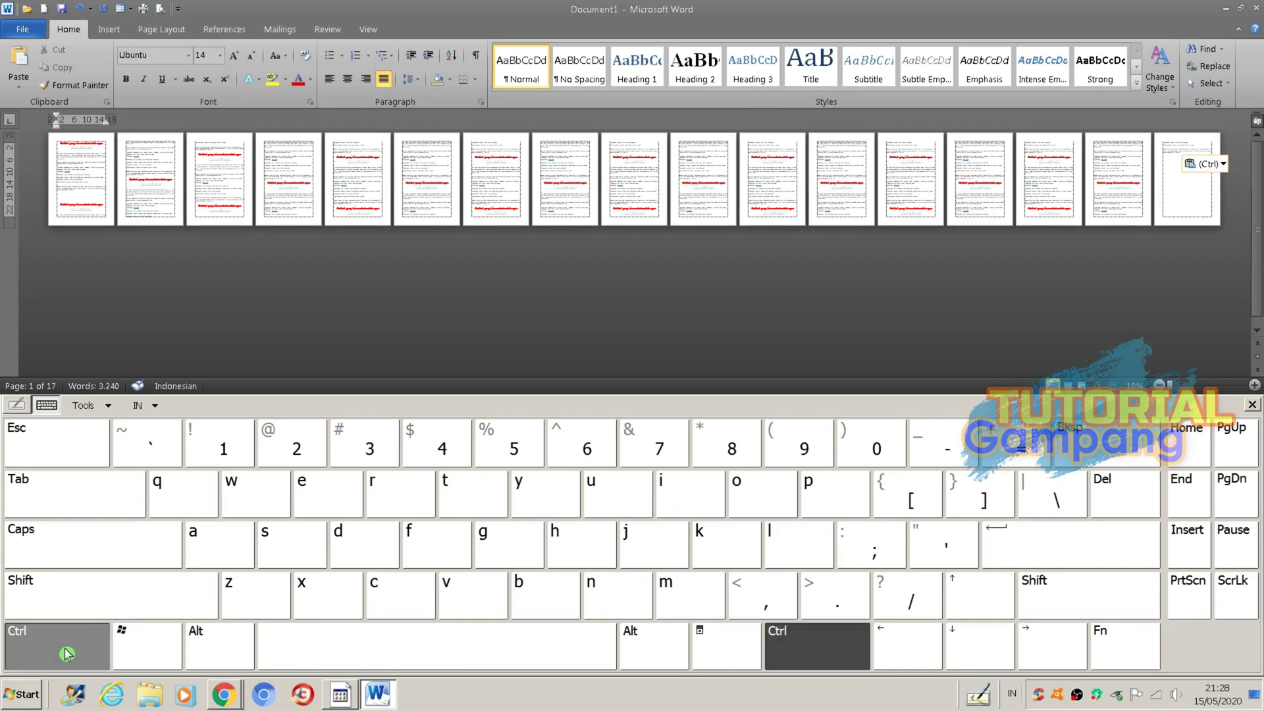
left_click(514, 550)
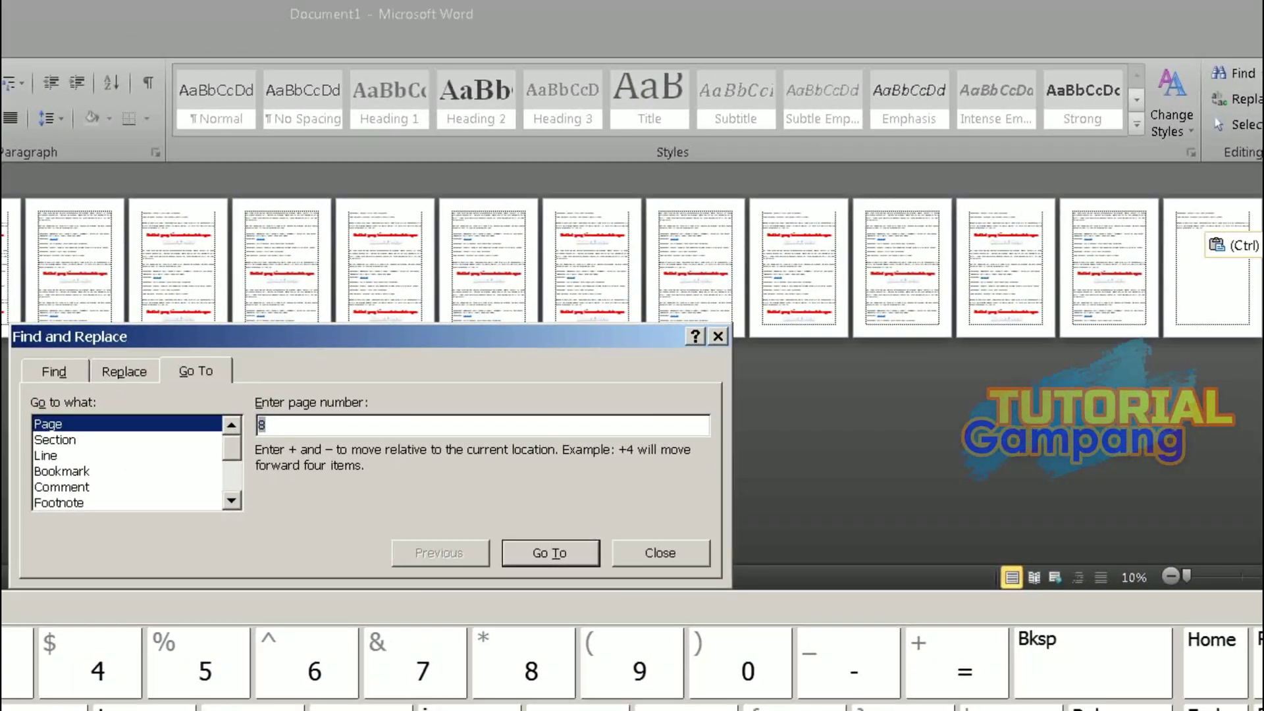
key("Return")
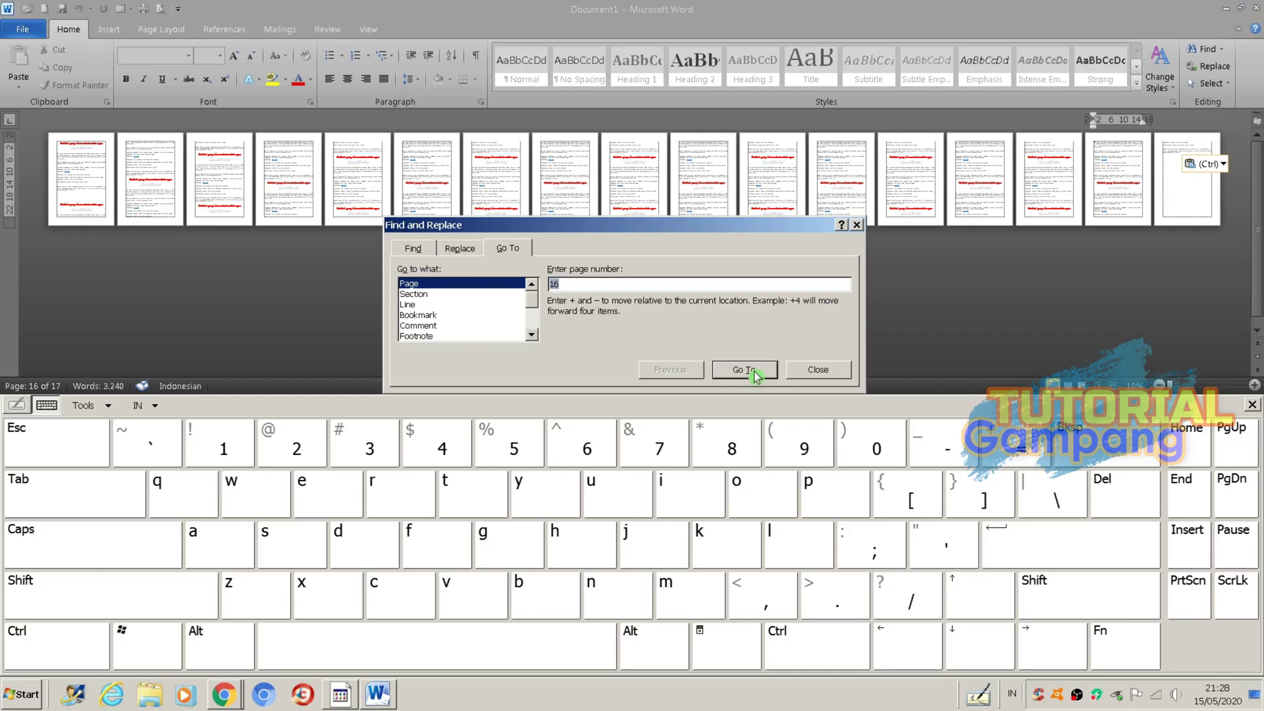
left_click(817, 370)
left_click(982, 697)
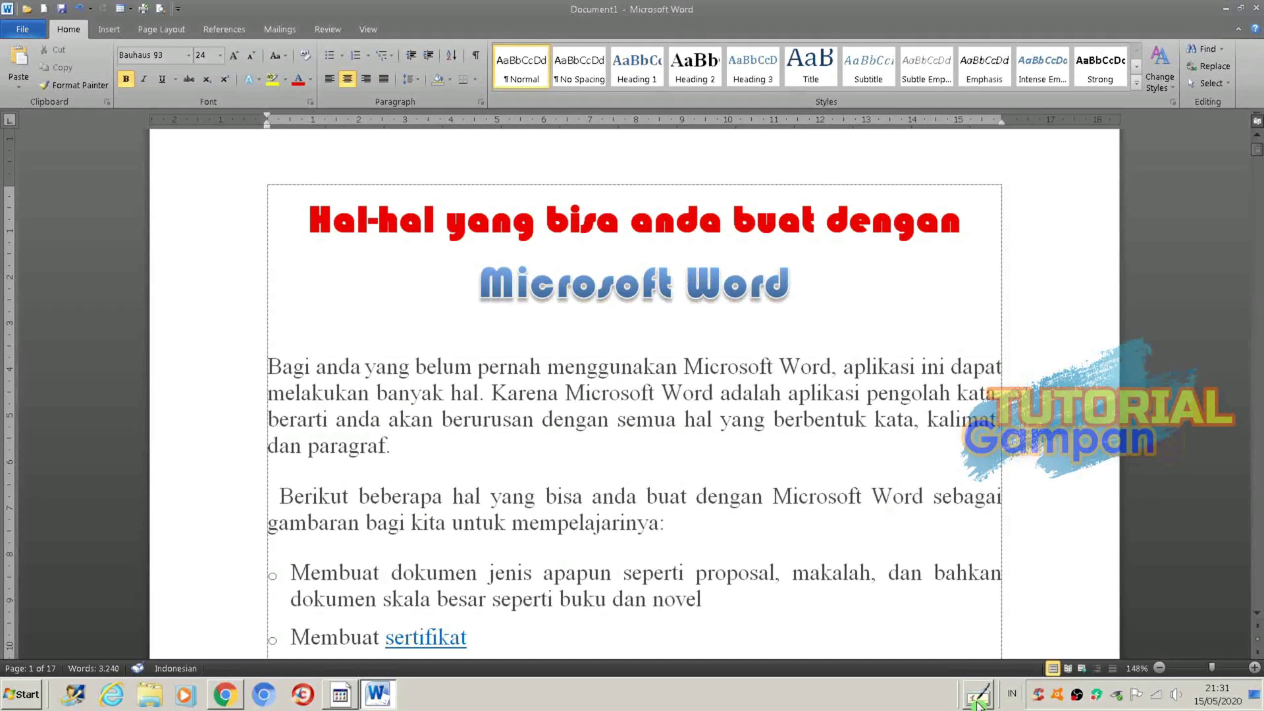
- Open the Replace options with the on-screen keyboard, look at the find and replace fields, and cancel the dialog
left_click(978, 698)
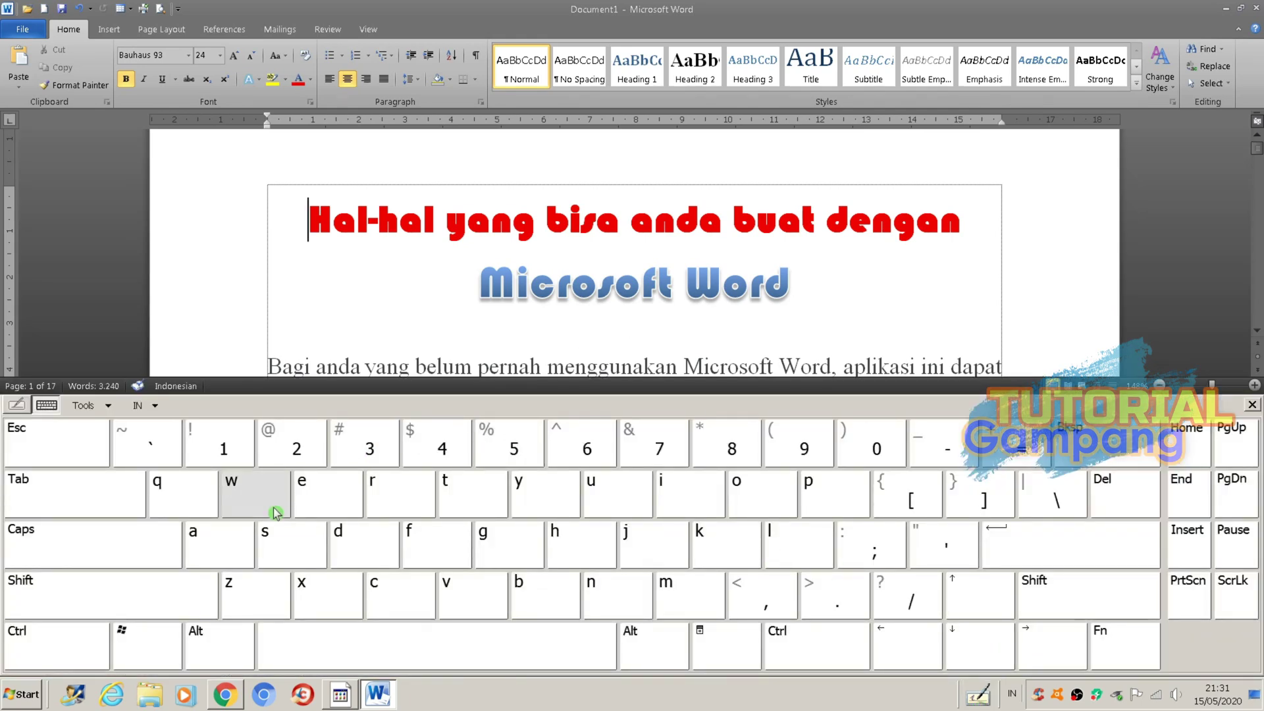
left_click(63, 647)
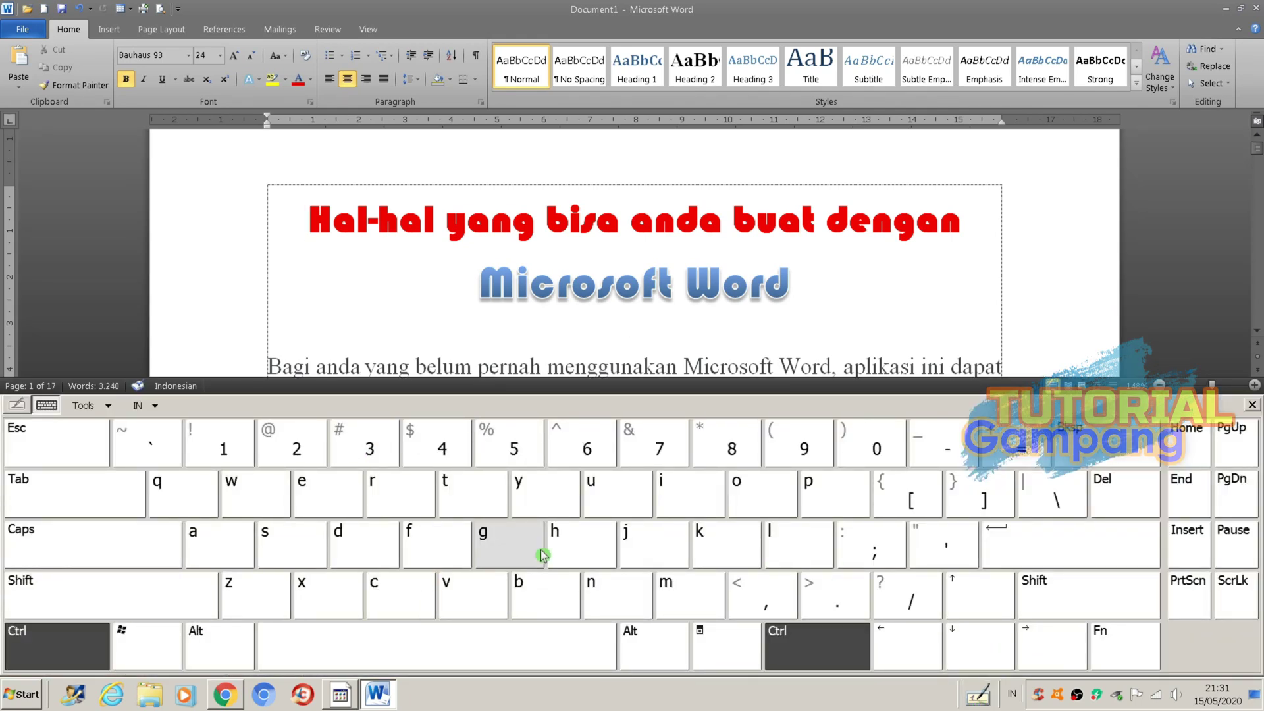
left_click(575, 550)
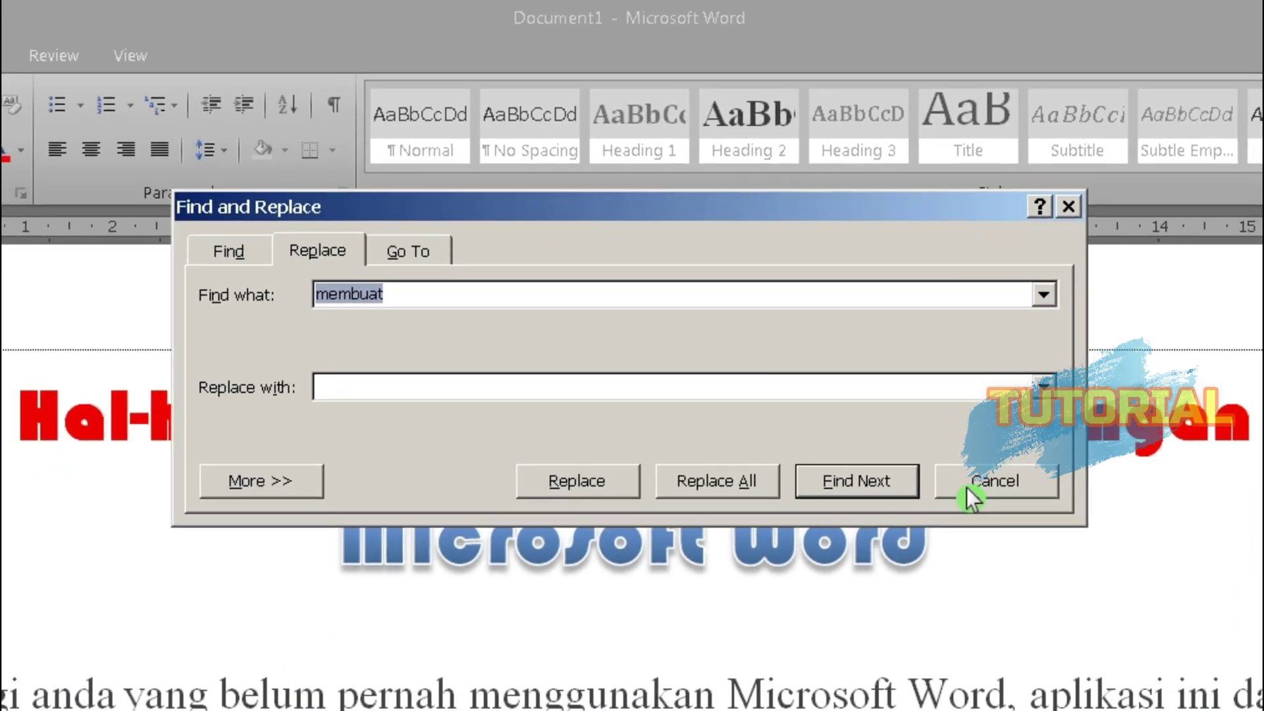
left_click(1057, 569)
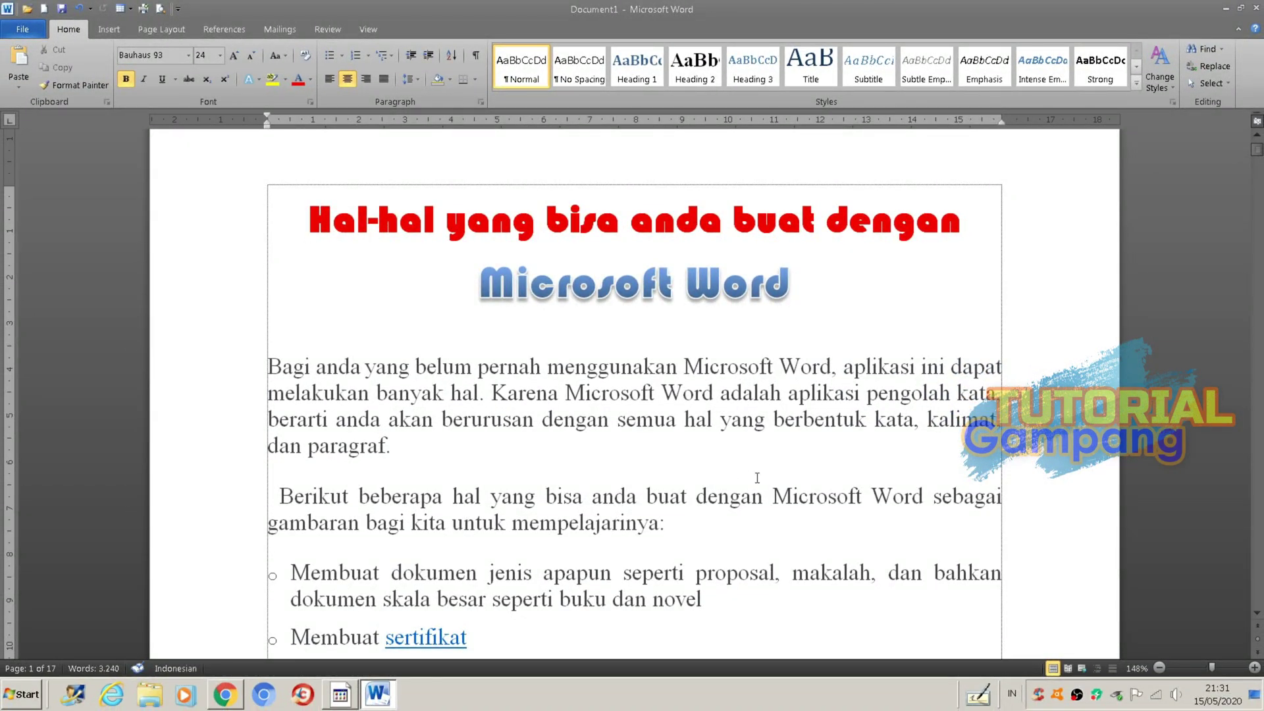
- Select the word "anda" before "akan berurusan" in the first paragraph and clear the selection
scroll(758, 478, "down", 2)
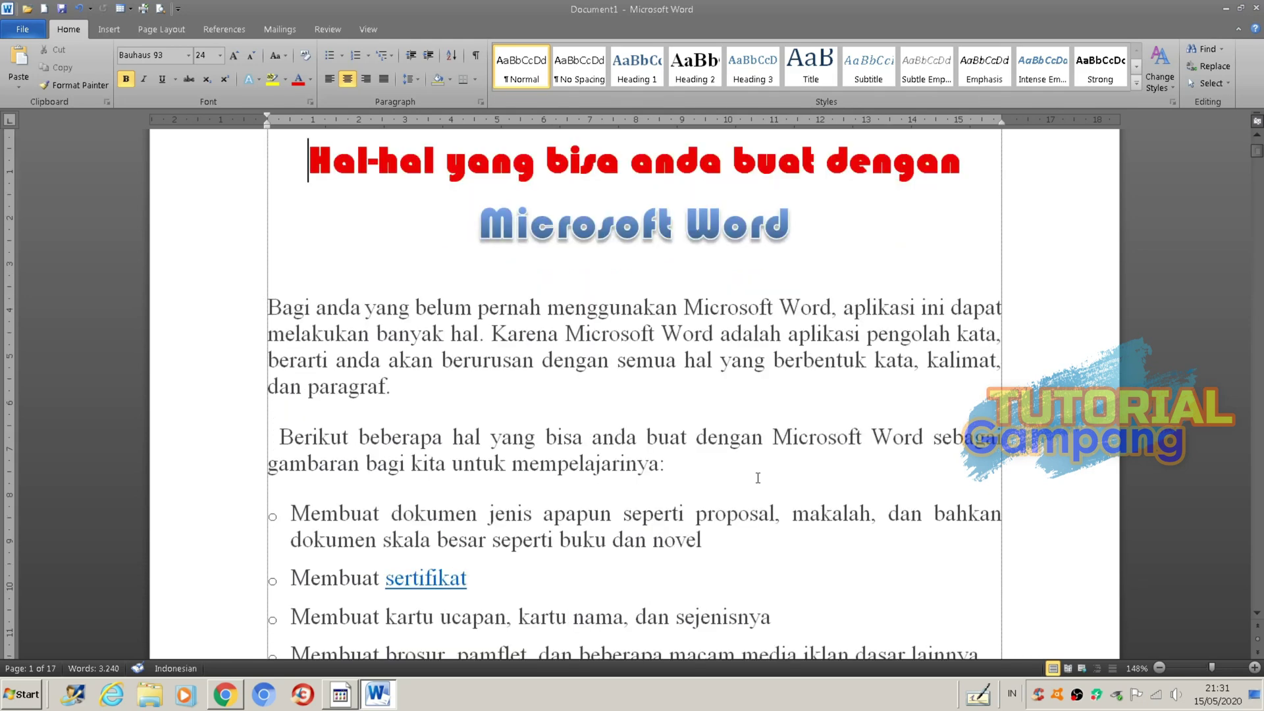
left_click_drag(335, 360, 394, 369)
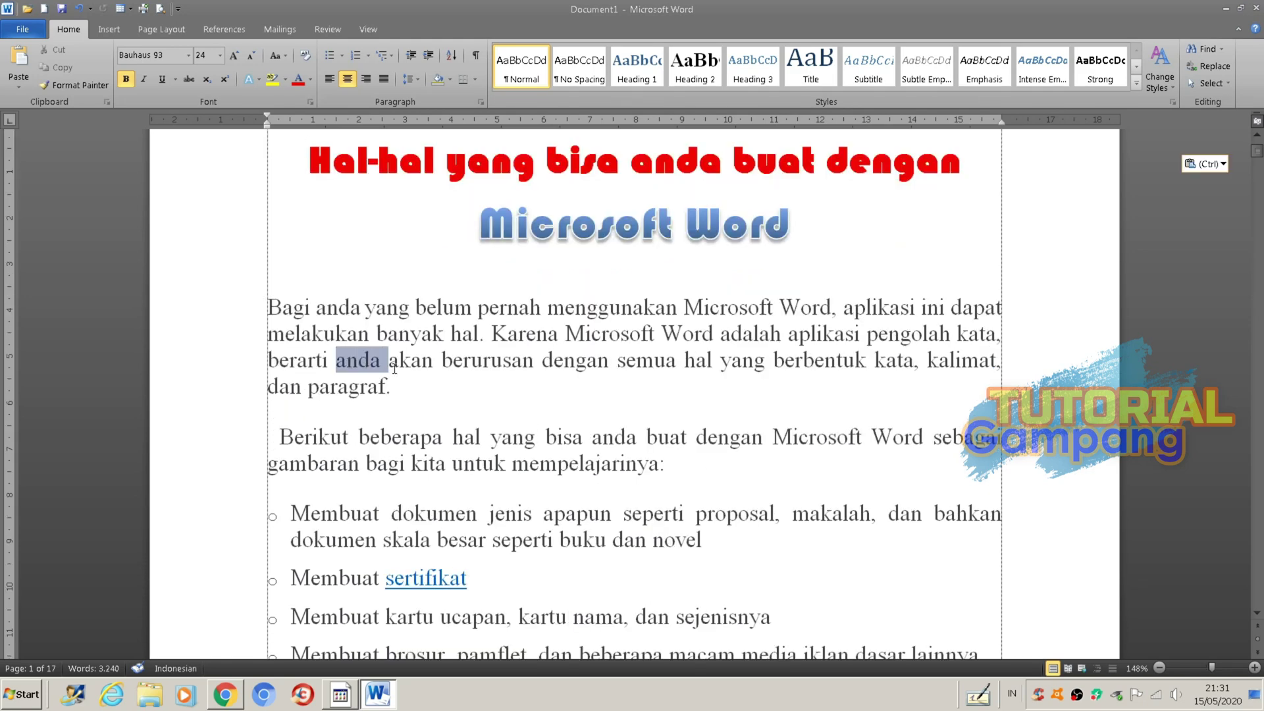
left_click(432, 380)
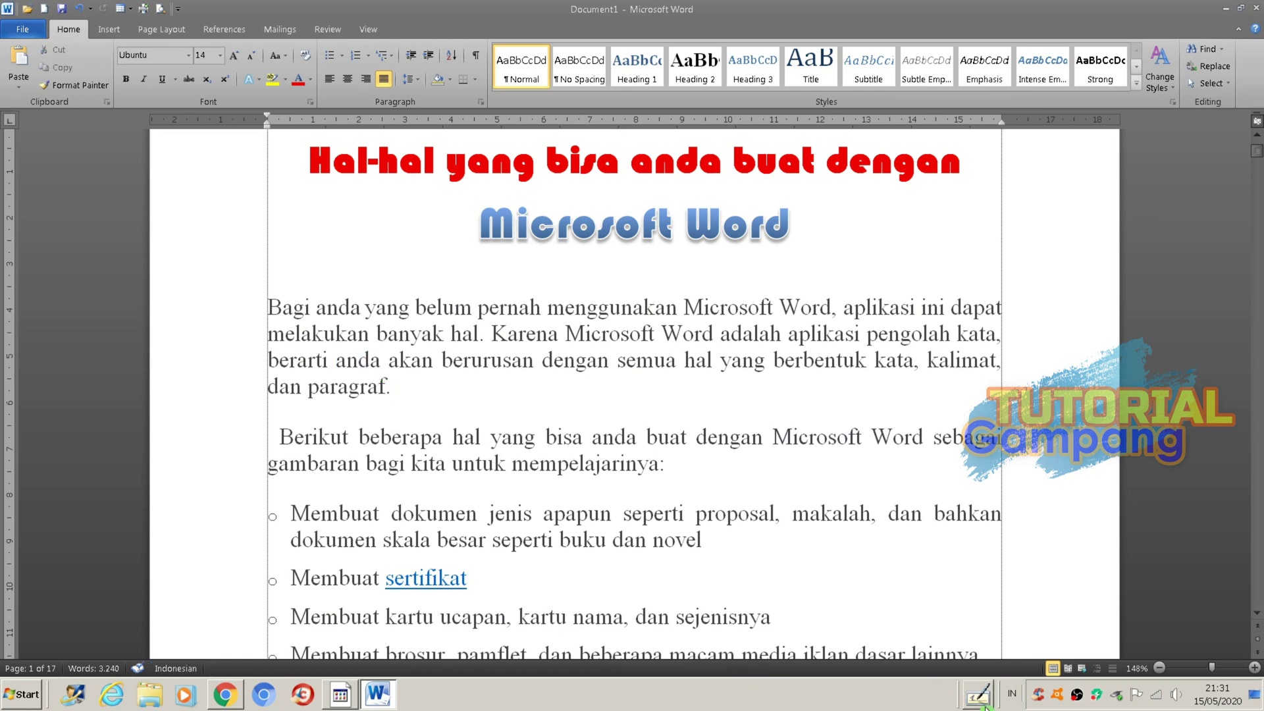
- Open the Replace options with the on-screen keyboard and set them to find "anda" and replace it with "kalian"
left_click(978, 695)
left_click(71, 647)
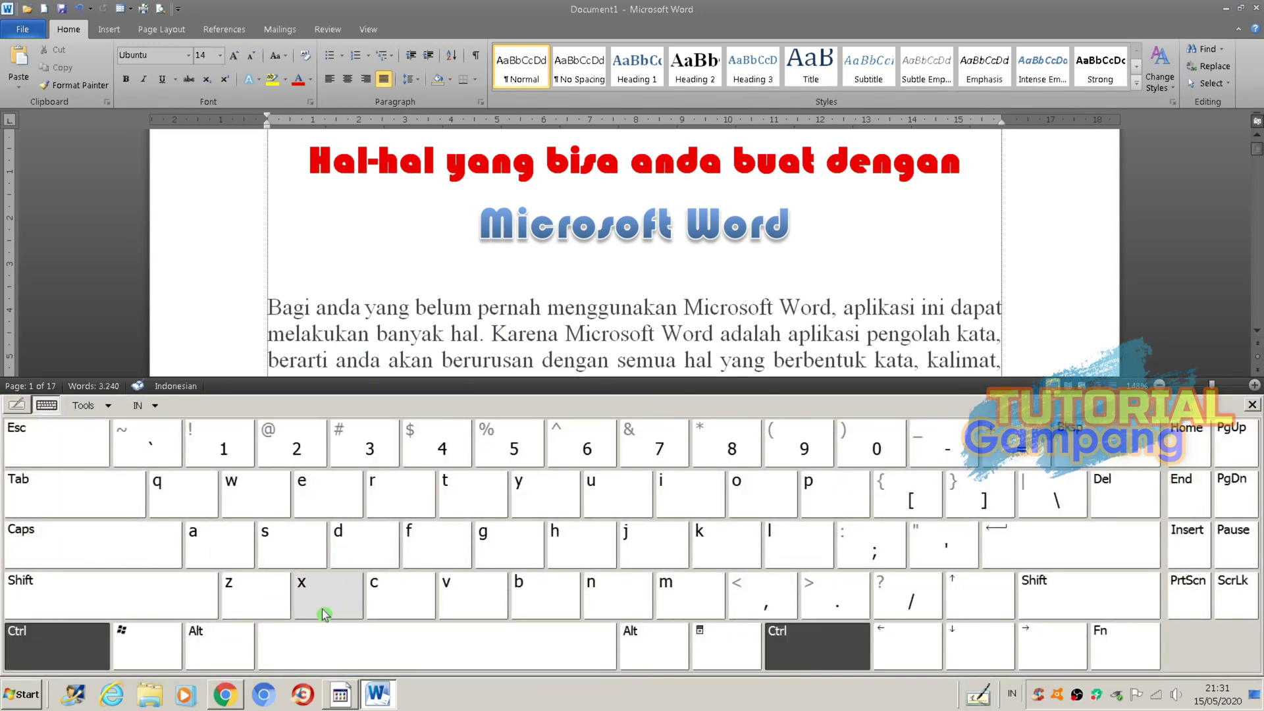
left_click(587, 538)
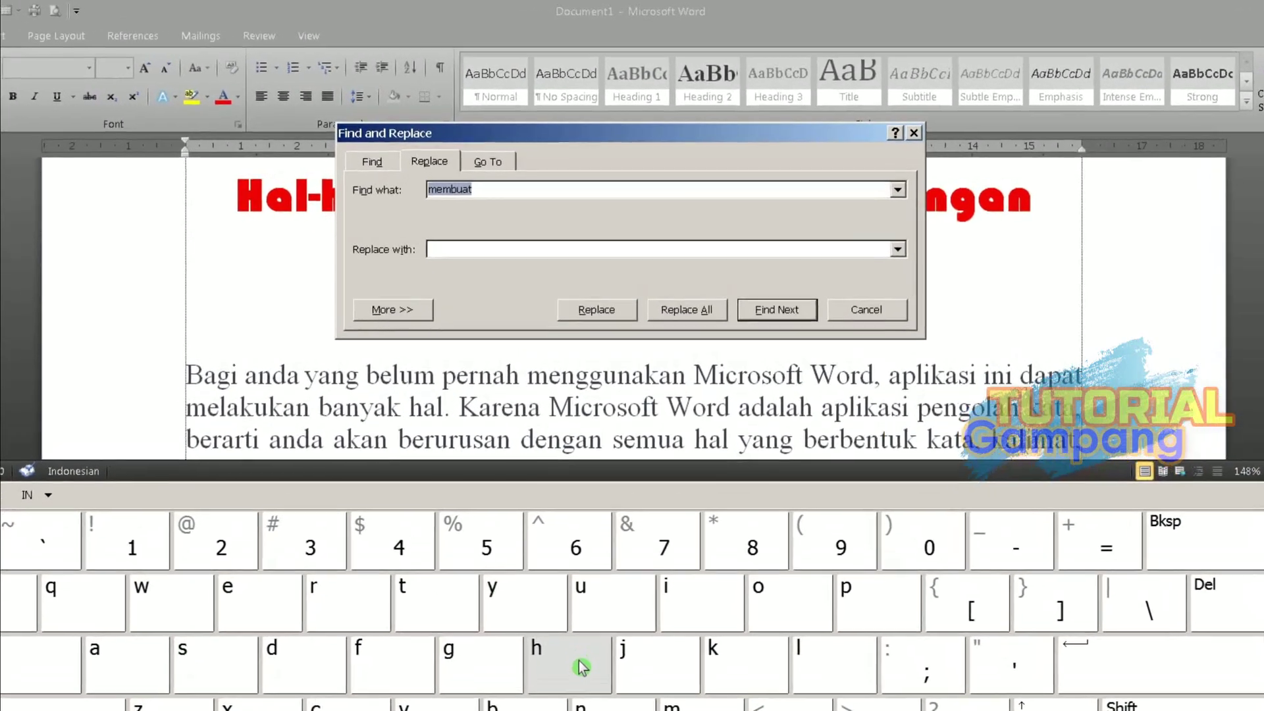
type("anda")
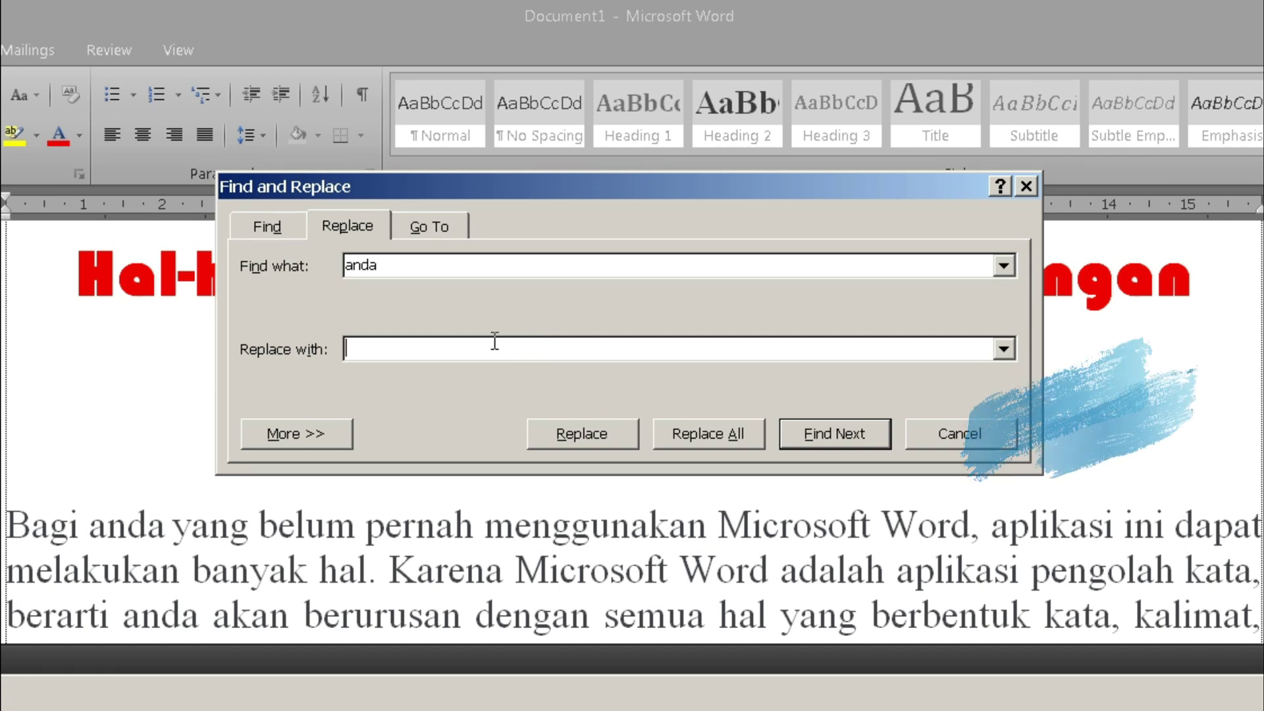
type("alian")
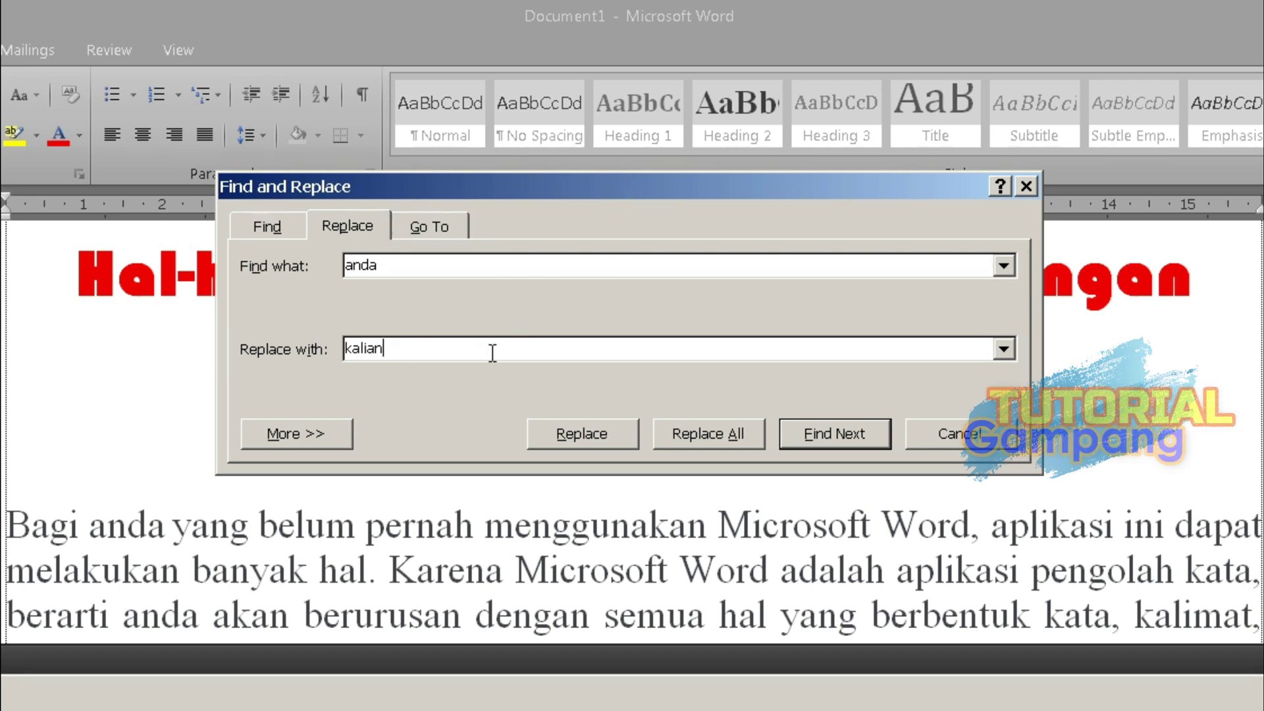
- Replace "anda" with "kalian" one occurrence at a time, through the first one in the "Apapun pekerjaan" paragraph
left_click(607, 443)
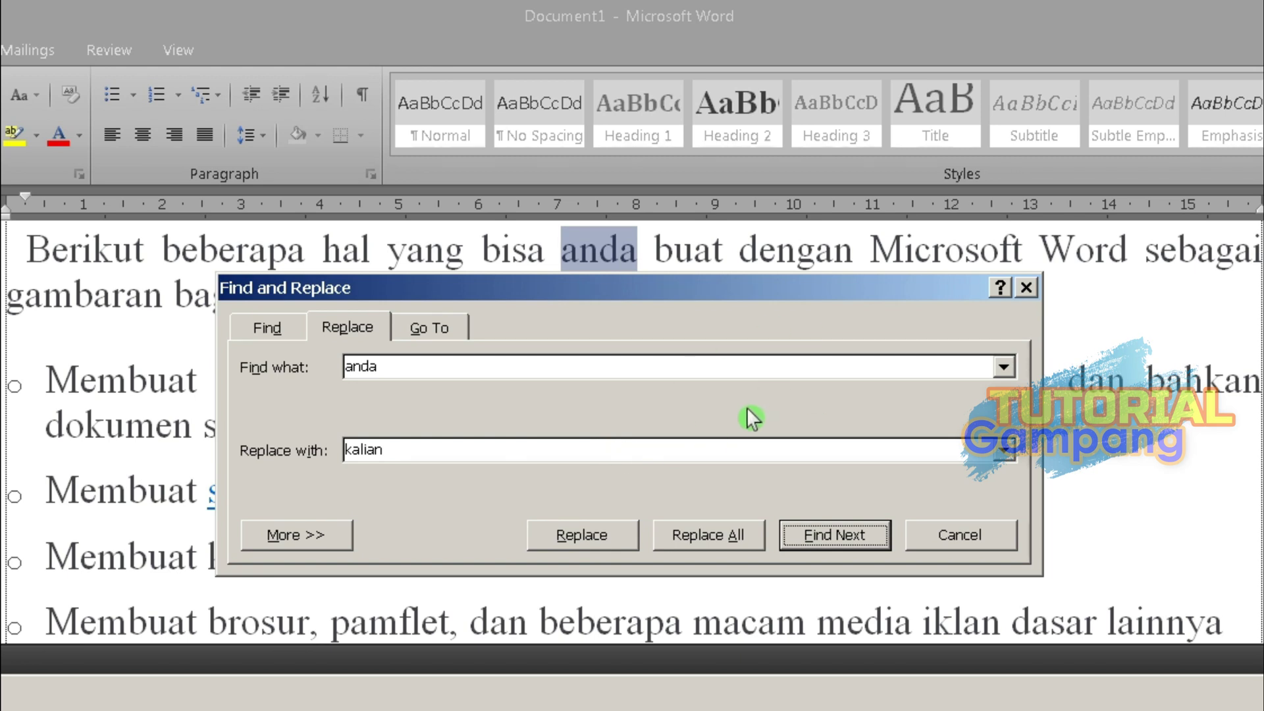
left_click(602, 547)
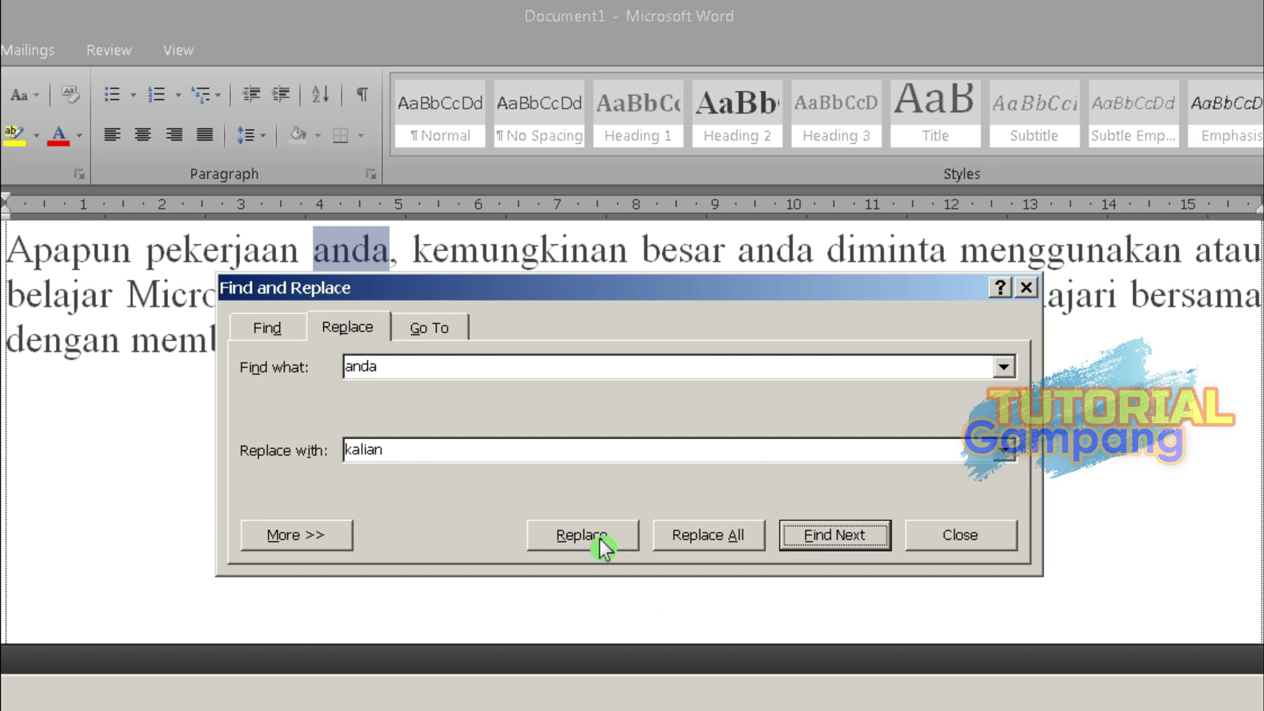
left_click(600, 545)
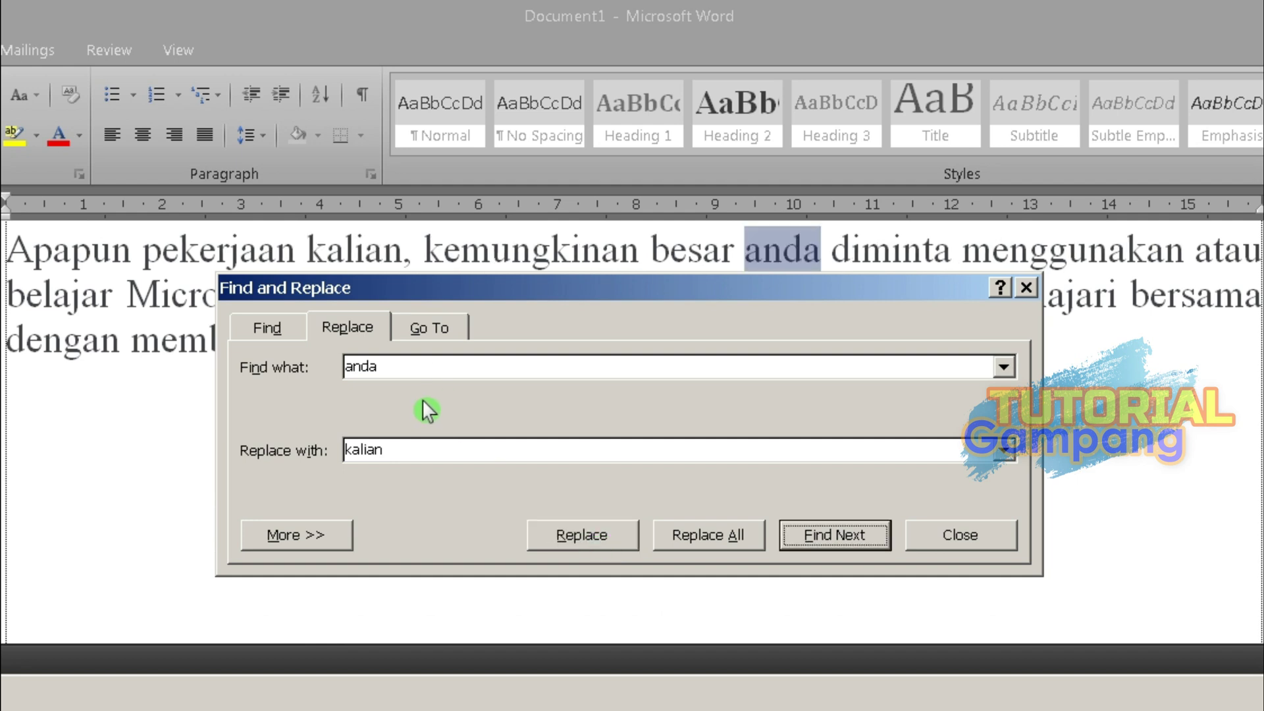
- Replace all remaining occurrences of "anda" with "kalian" and close the Find and Replace dialog
left_click(707, 543)
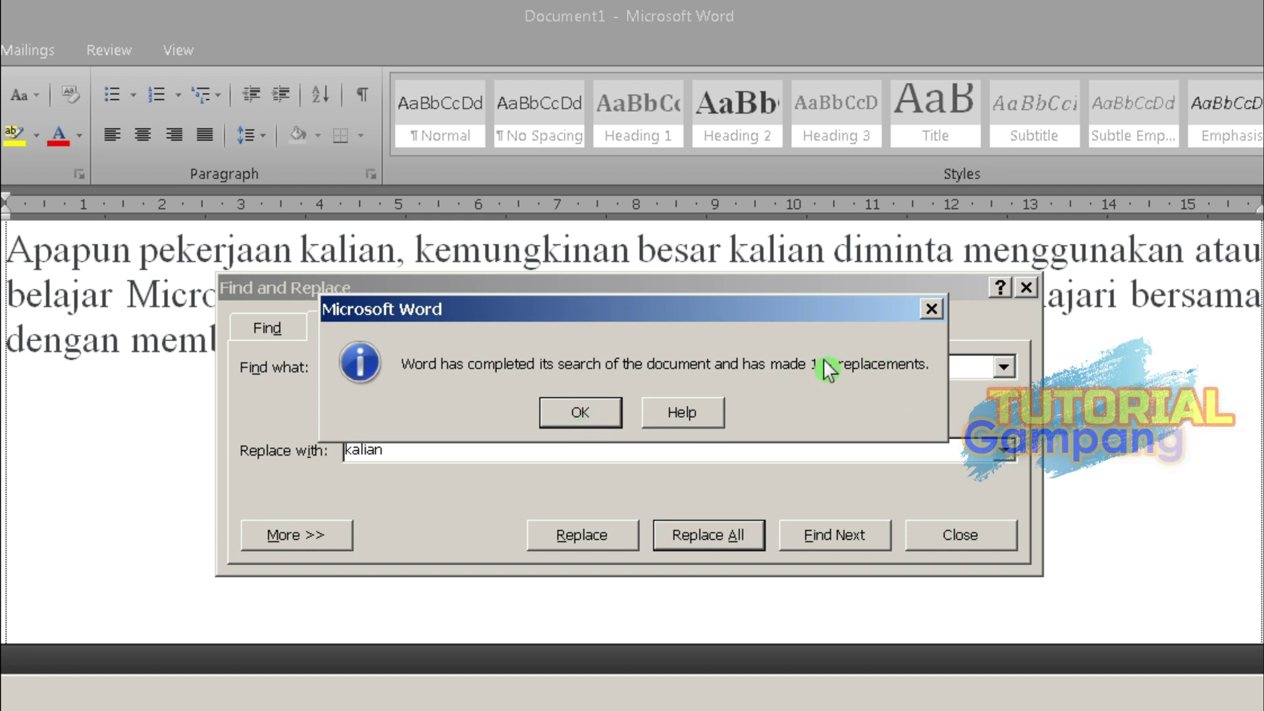
left_click(581, 425)
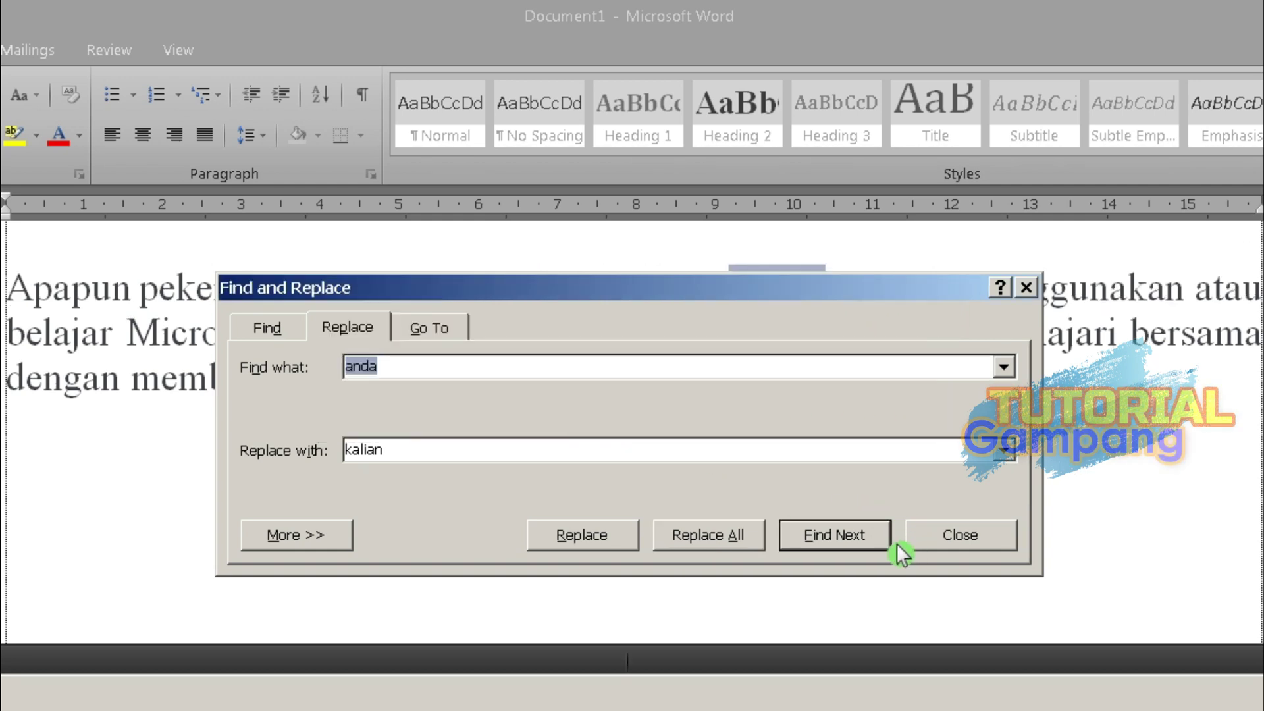
left_click(948, 533)
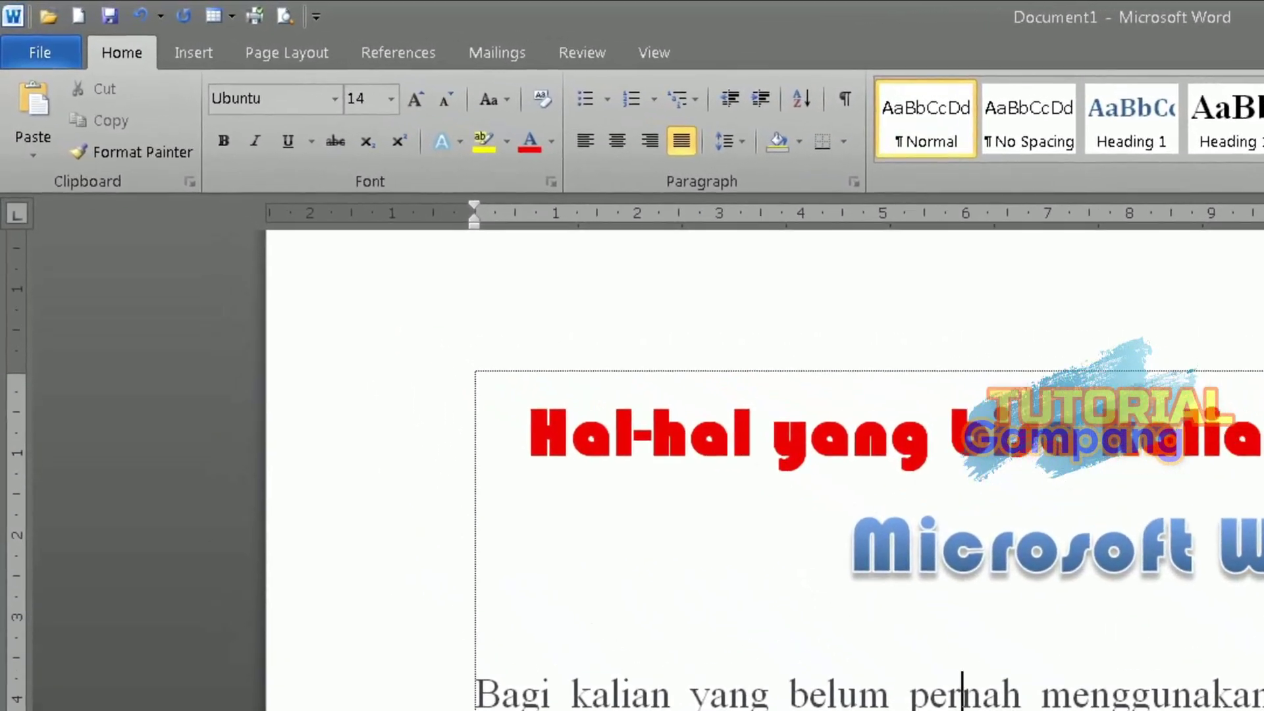
- Search the document for "kalian" in the Navigation pane
key("ctrl+f")
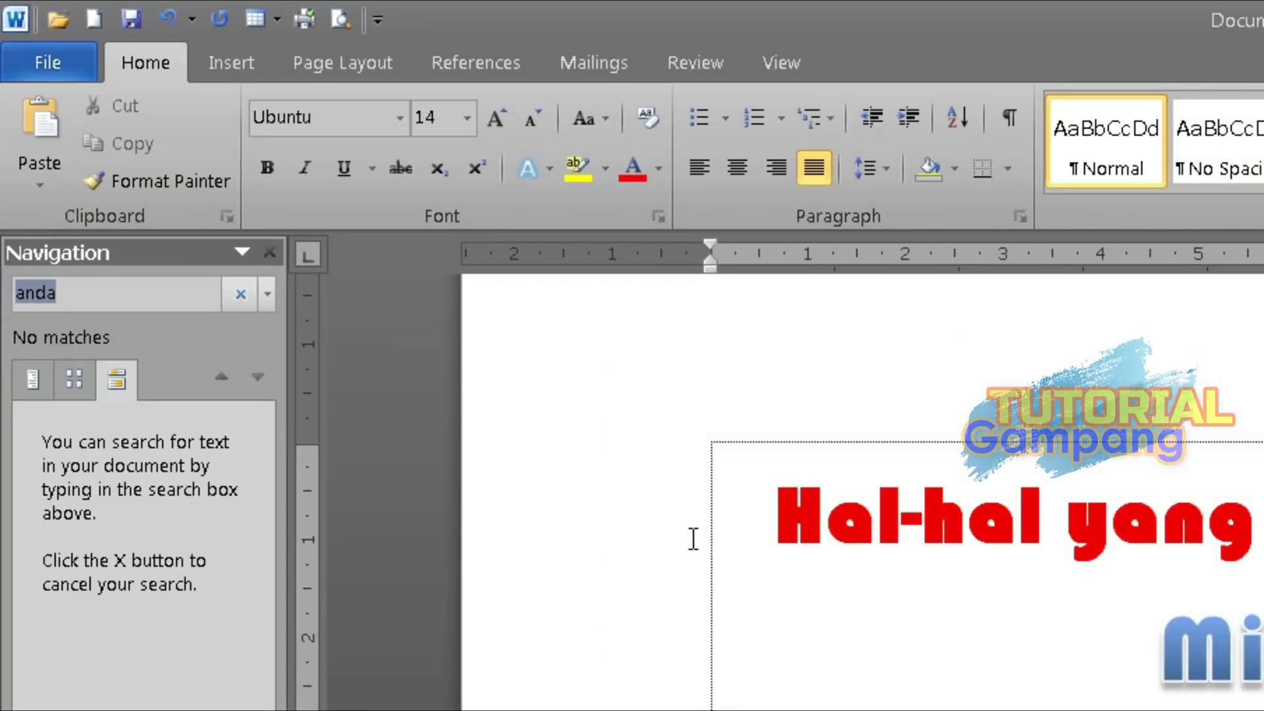
type("and")
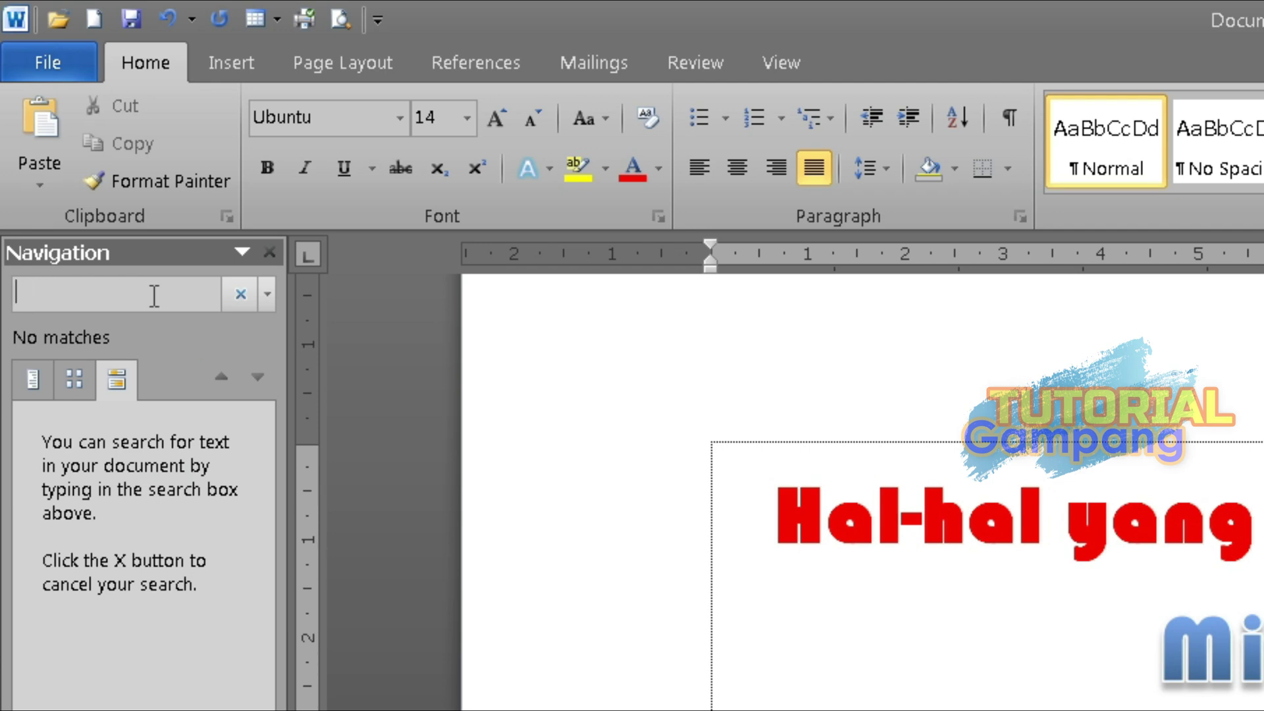
type("kalian")
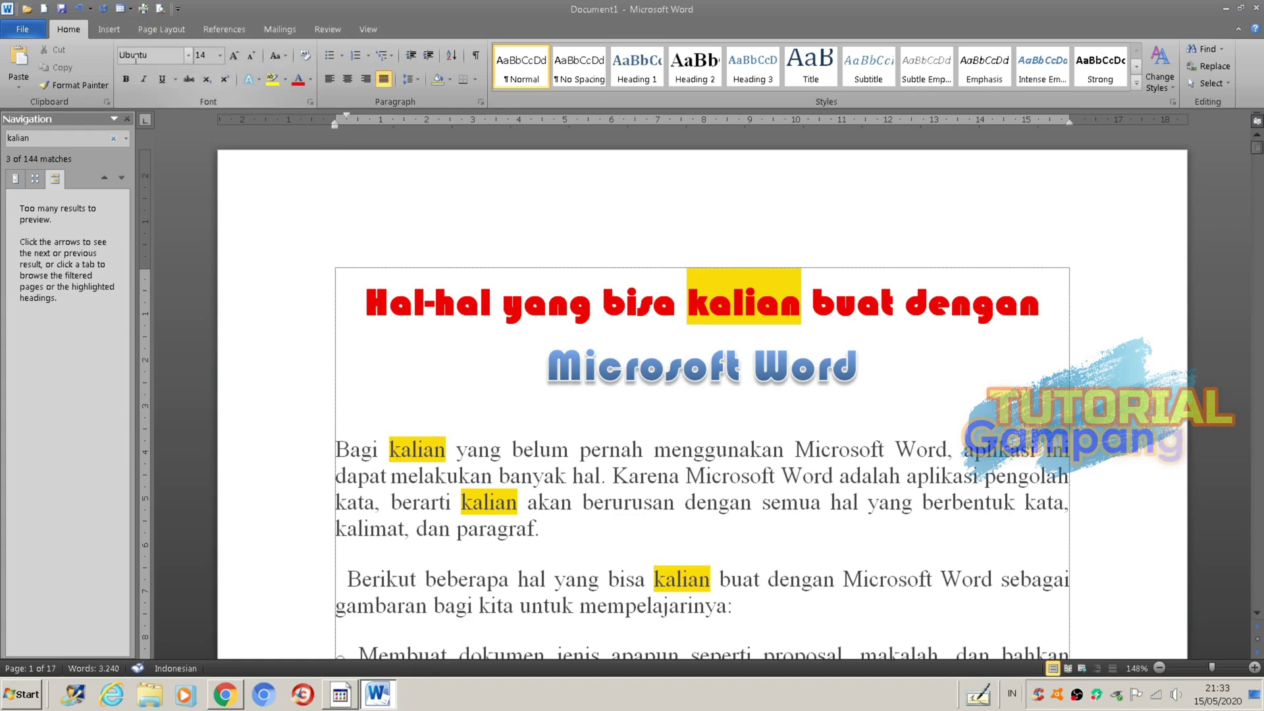
left_click(114, 120)
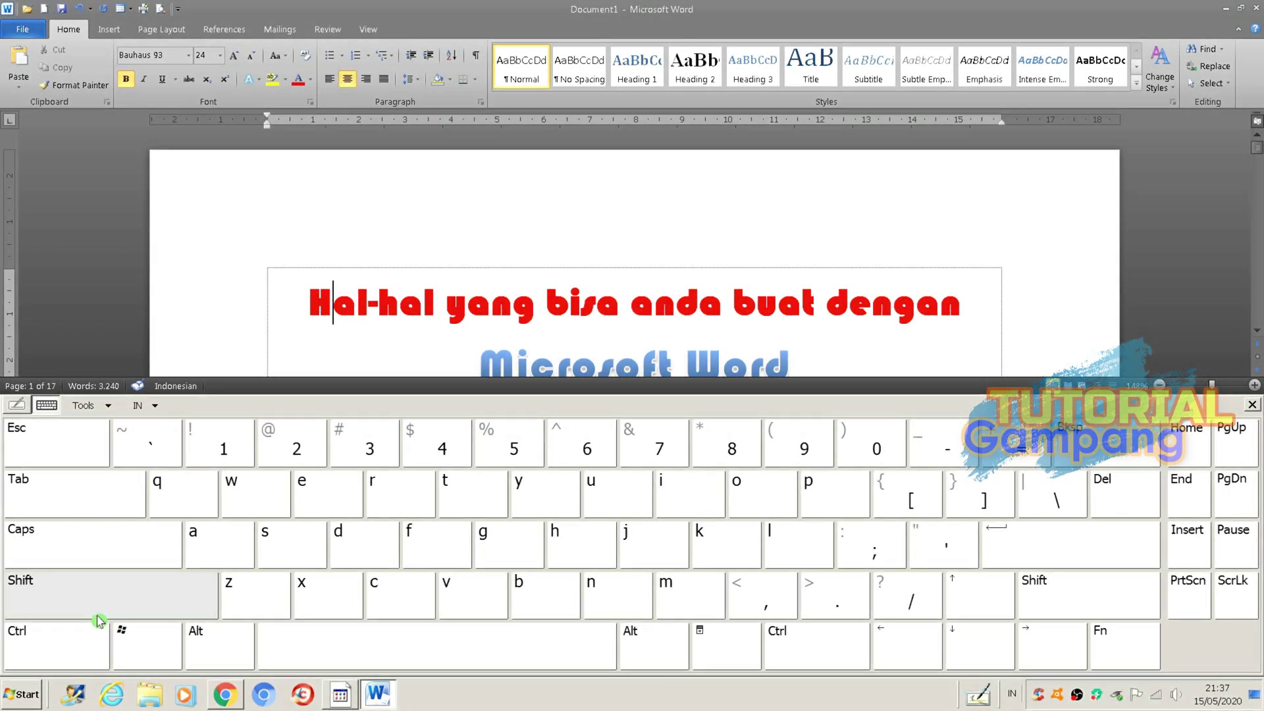
- Italicize the word "Hal" at the start of the title with the on-screen keyboard, hide the keyboard and undo the italics
left_click(60, 639)
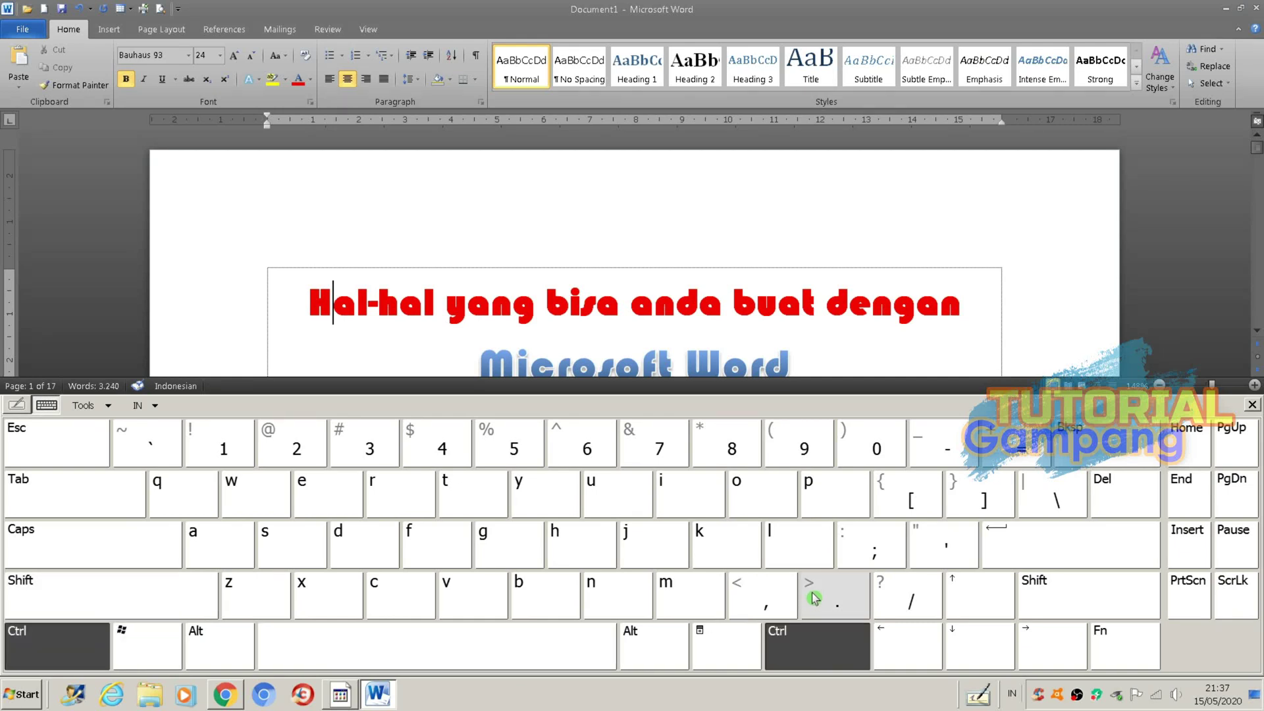
left_click(673, 494)
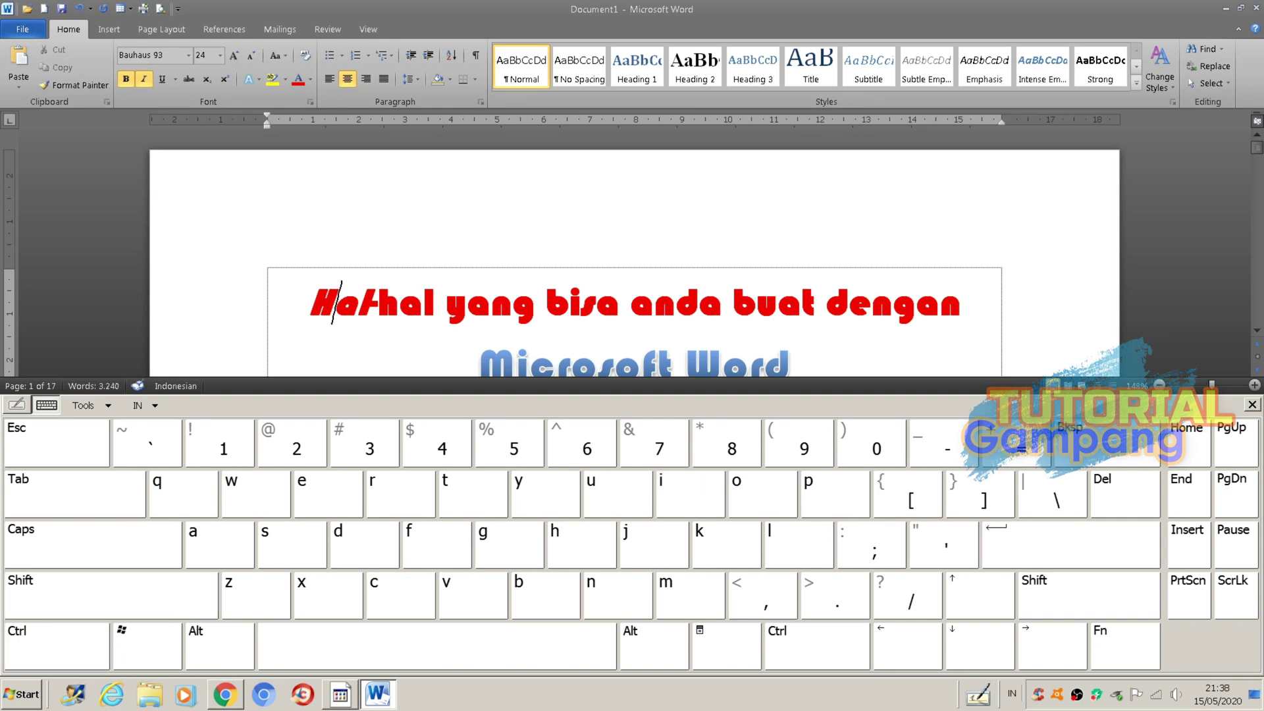
left_click(979, 694)
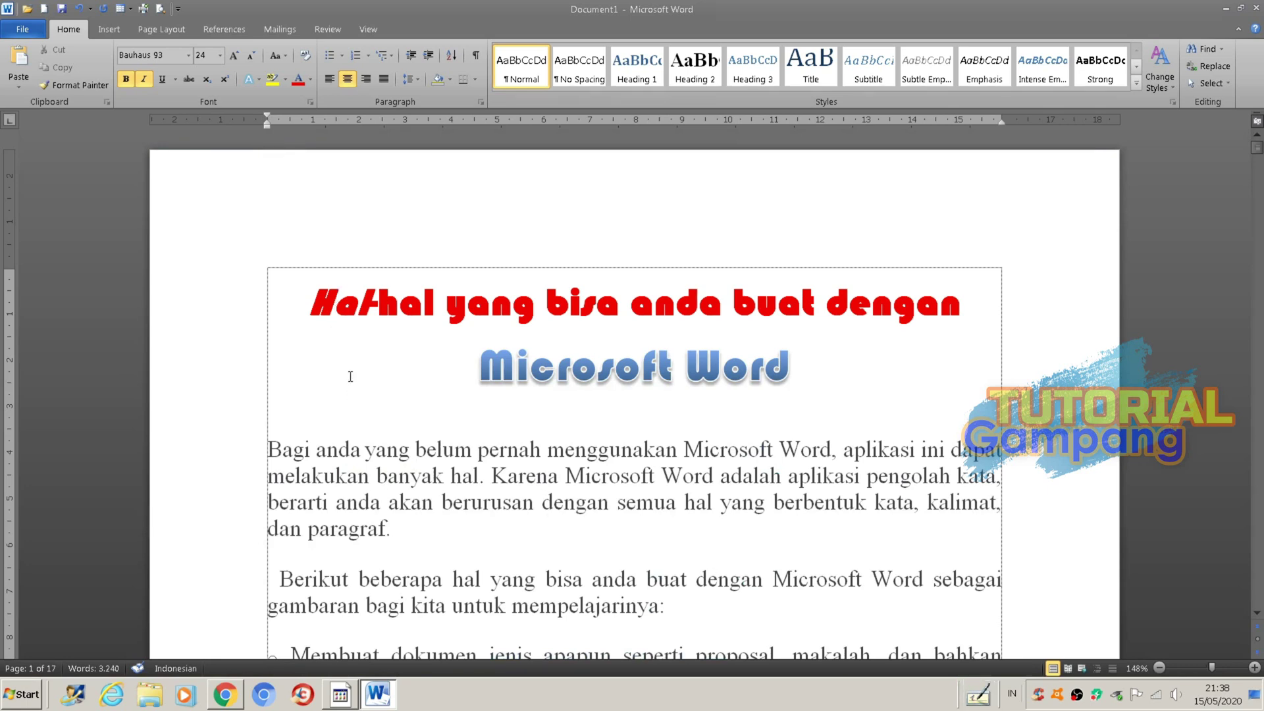
key("ctrl+z")
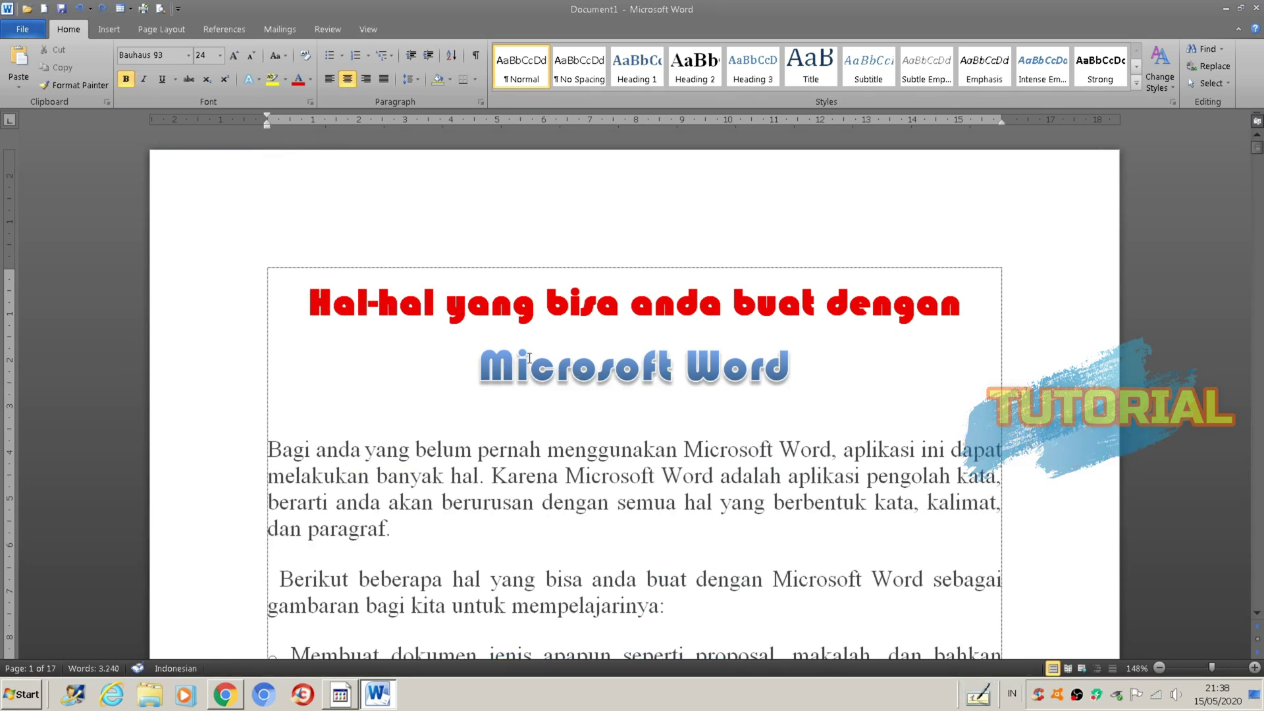
- Select the "Microsoft Word" title line and toggle italics on and off again with the on-screen keyboard
left_click_drag(478, 366, 810, 384)
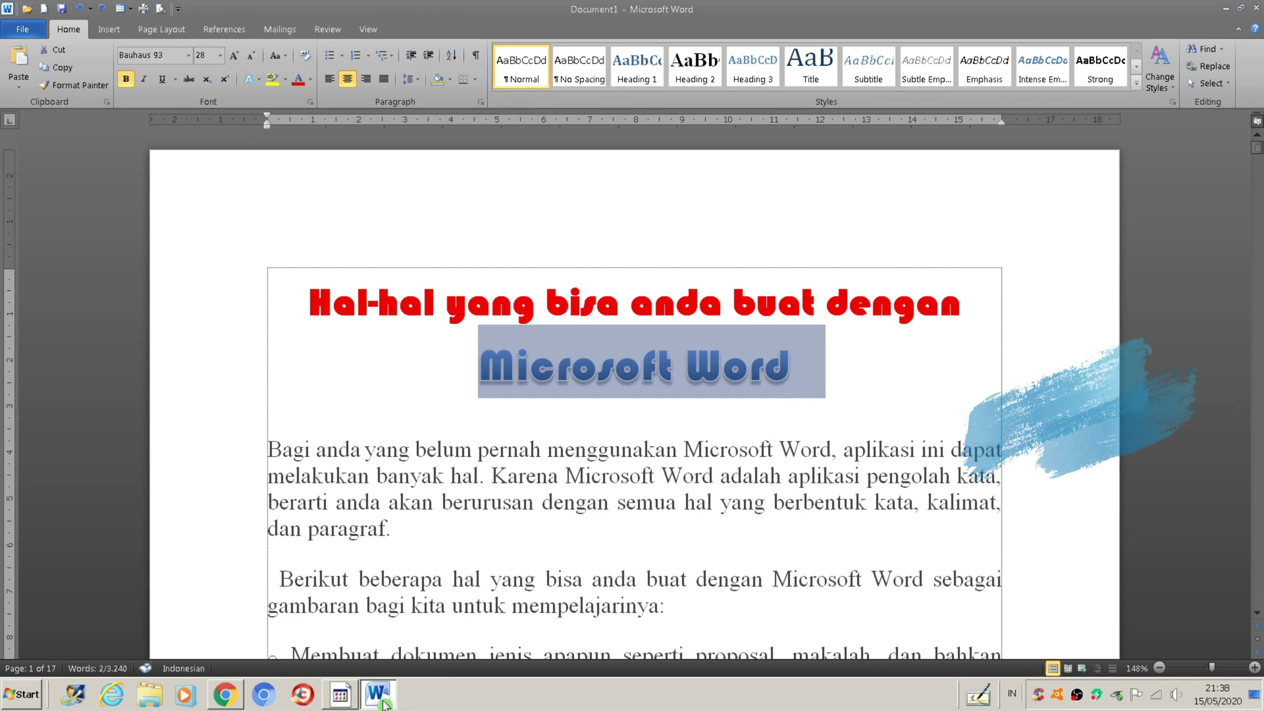
left_click(977, 695)
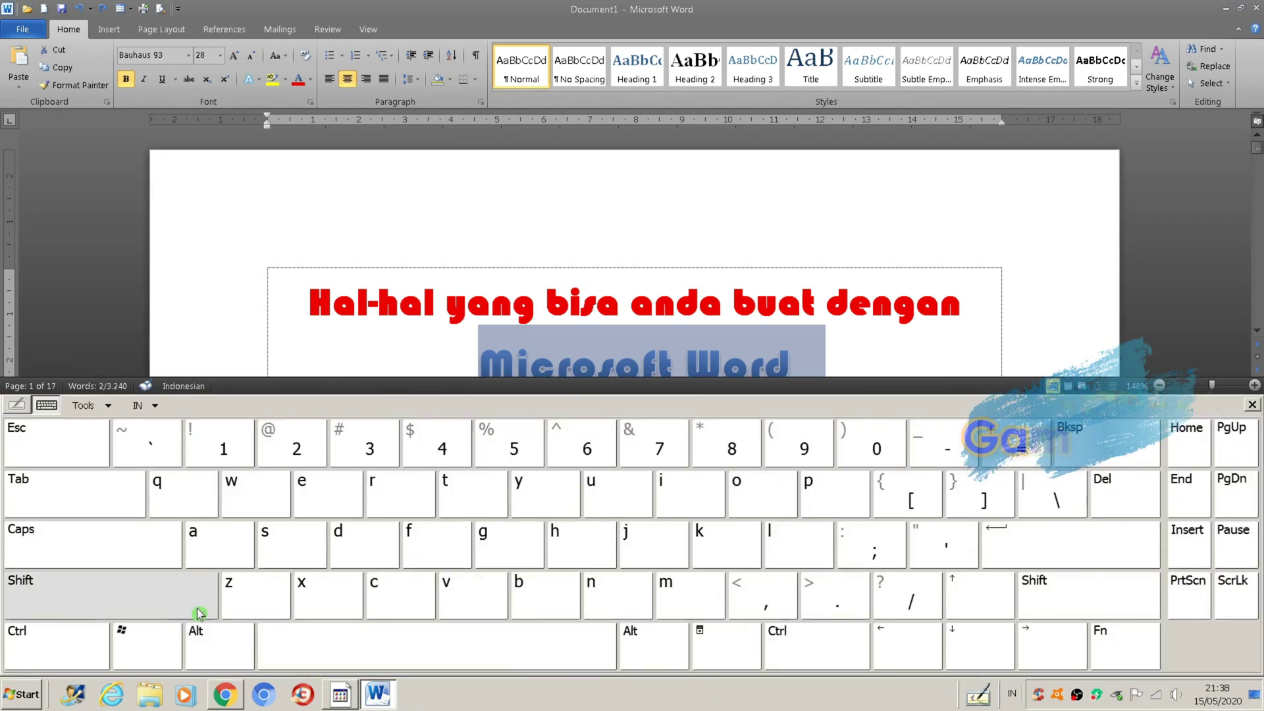
left_click(73, 649)
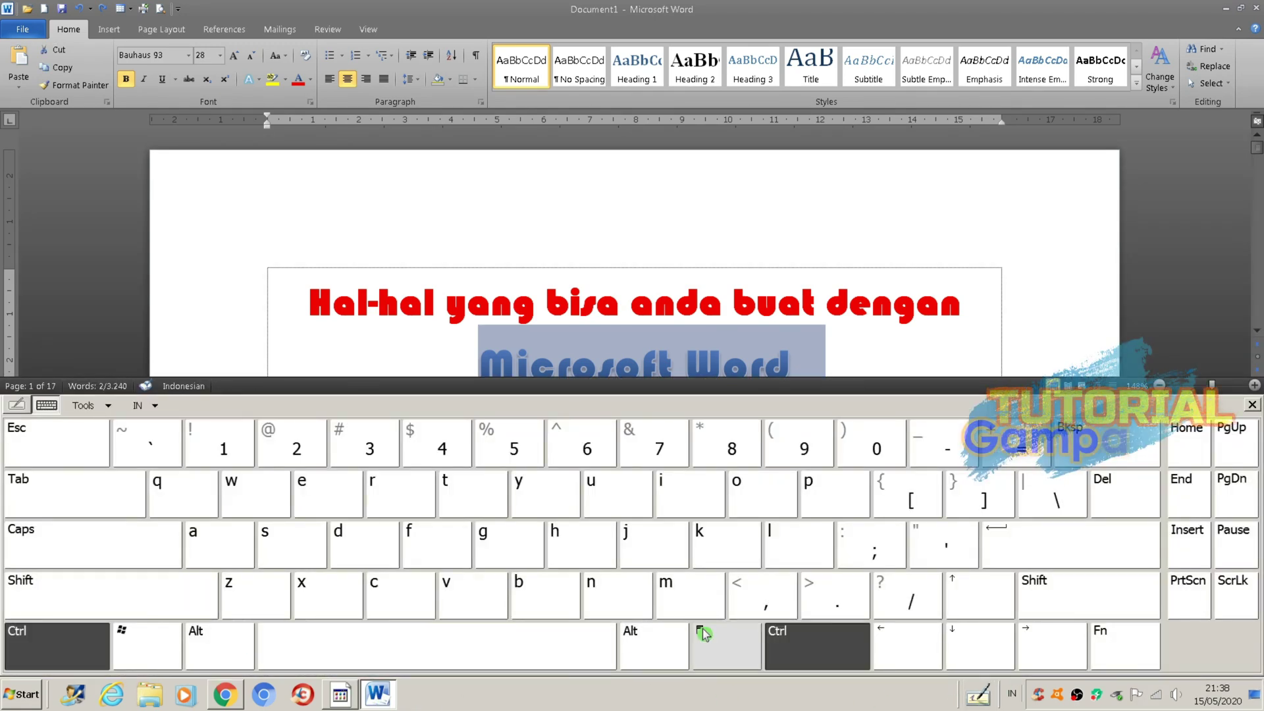
left_click(699, 502)
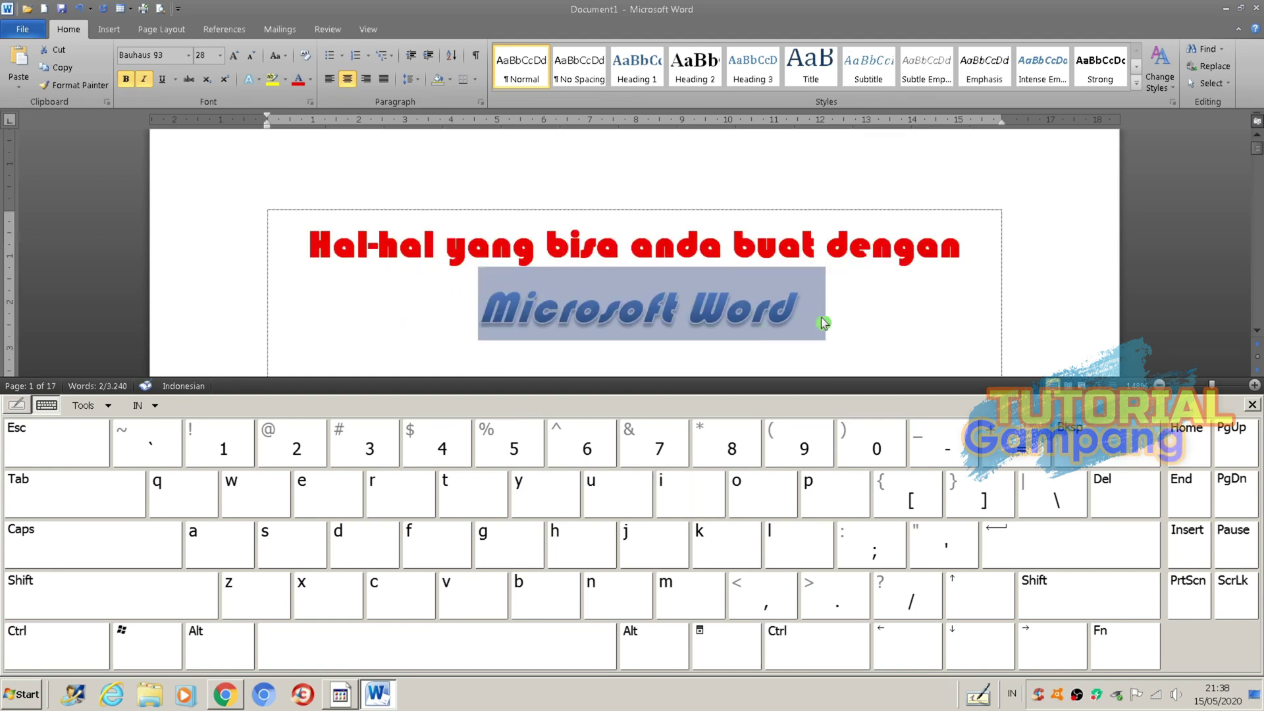
left_click(79, 648)
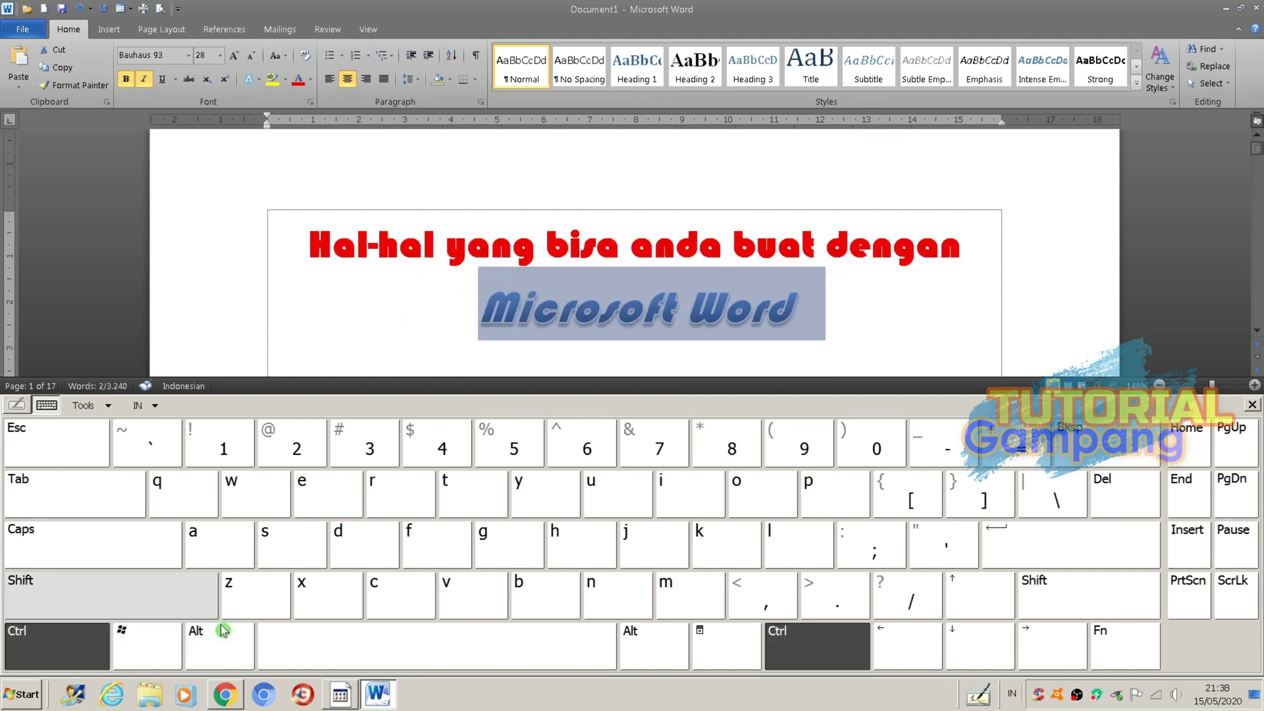
left_click(676, 516)
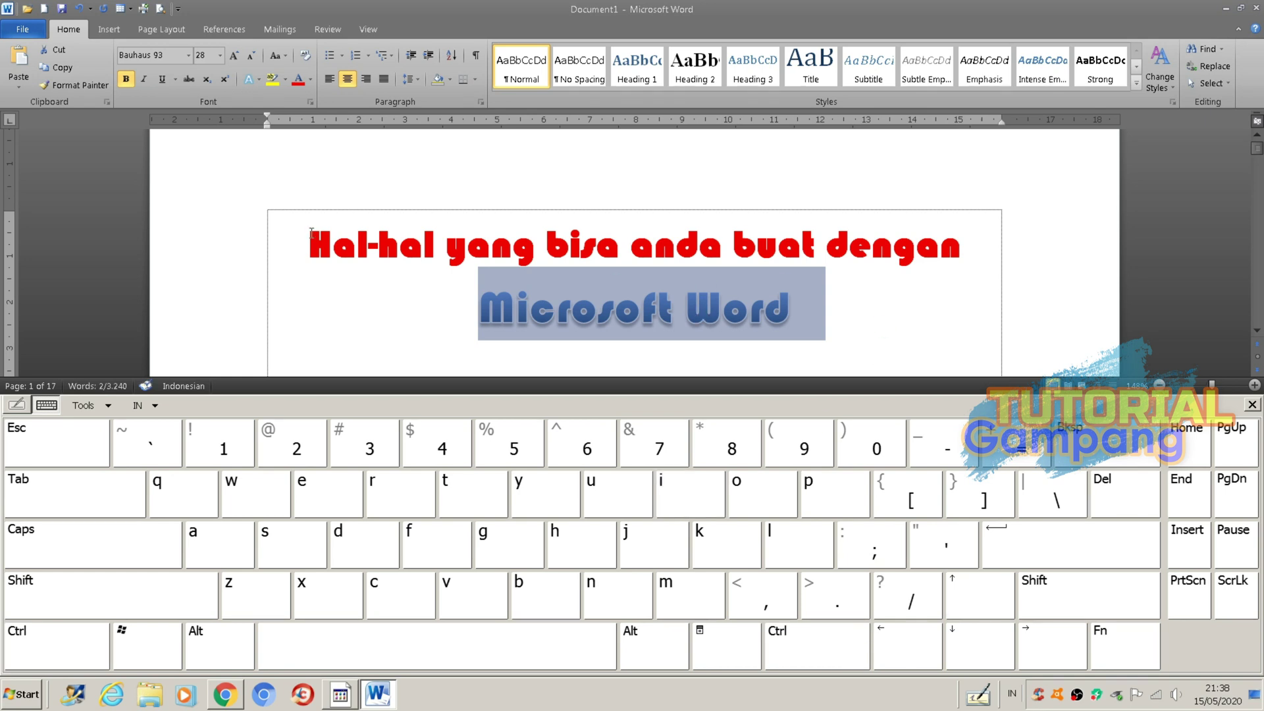
- Select the title line "Hal-hal yang bisa anda buat dengan" and toggle italics on and off again with the on-screen keyboard
left_click_drag(311, 232, 994, 250)
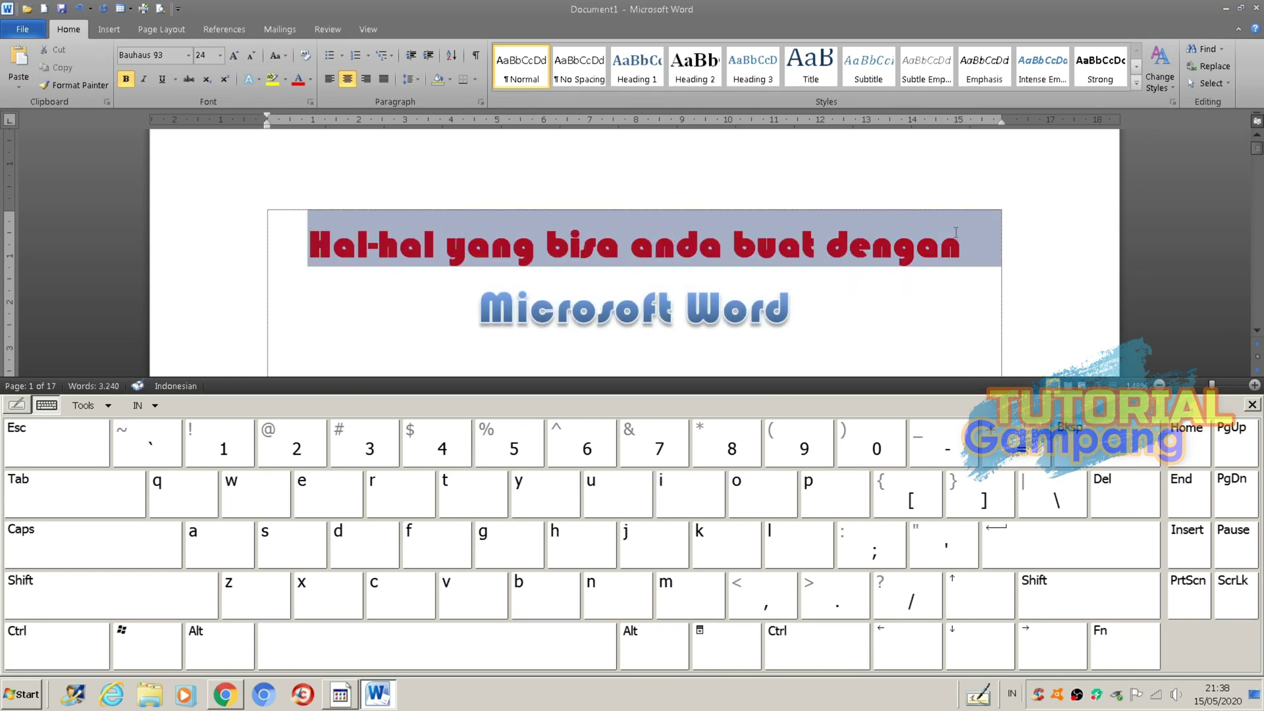
left_click(41, 652)
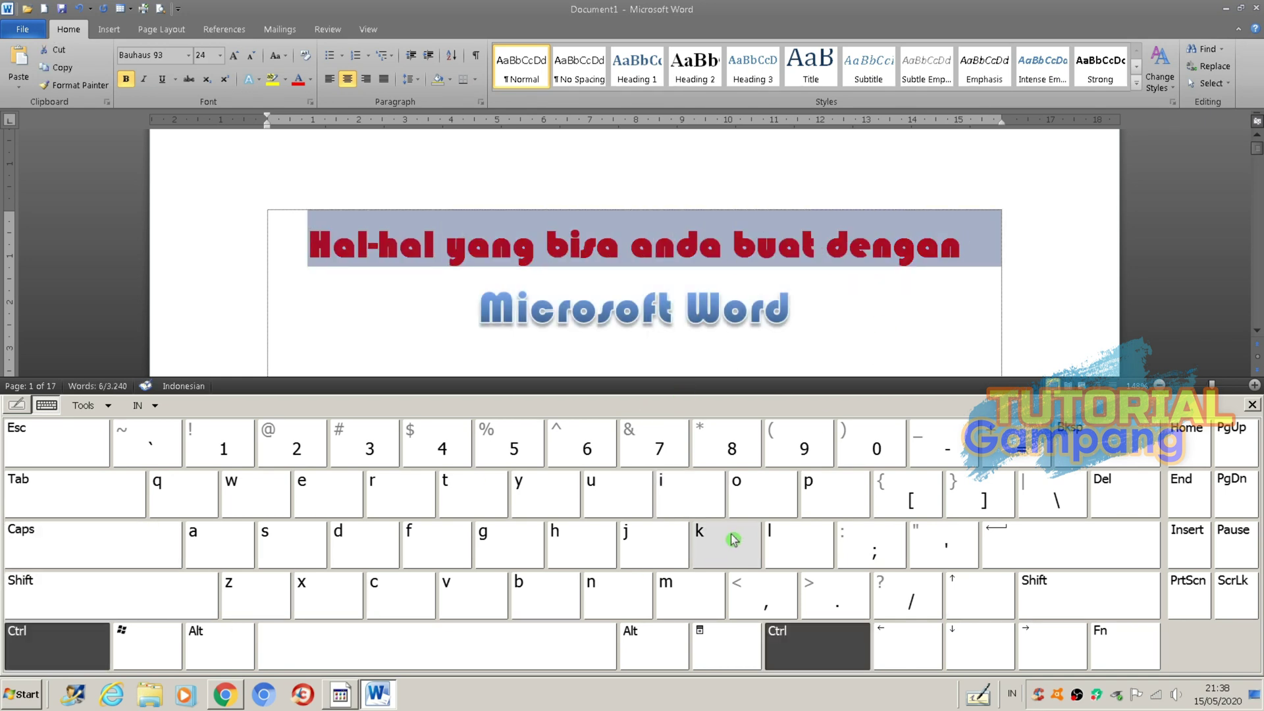
left_click(695, 504)
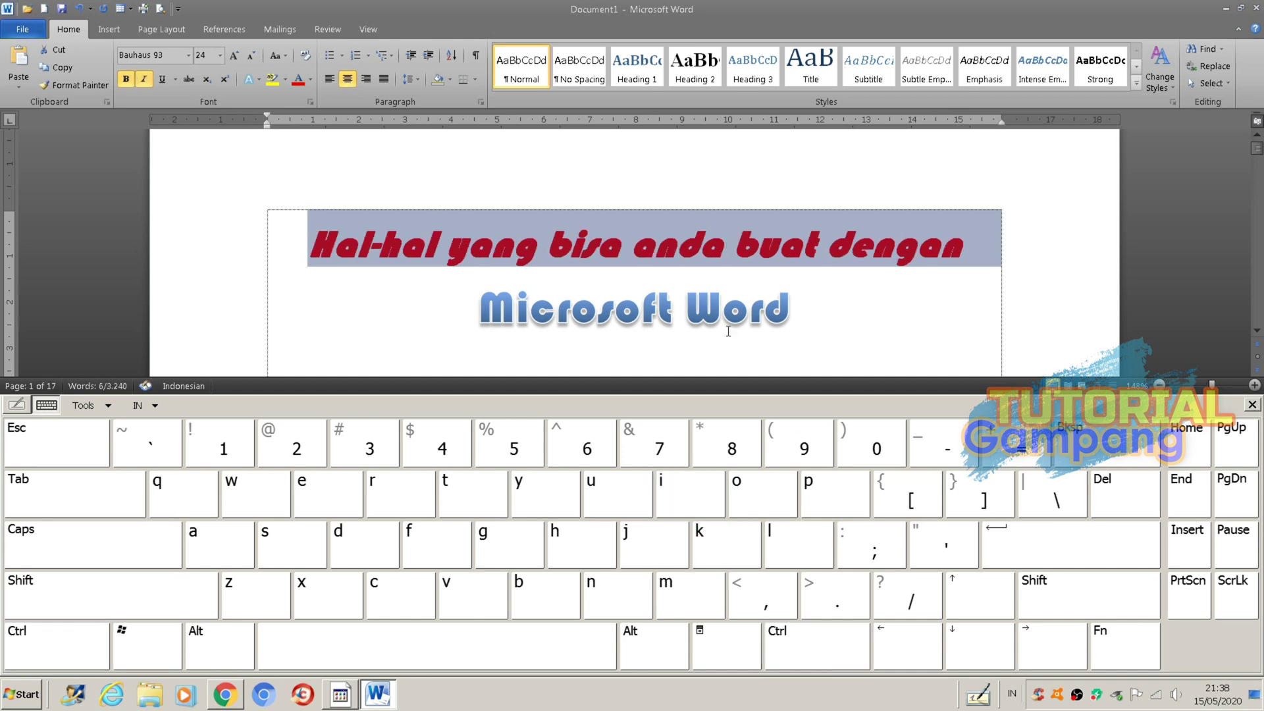
left_click(59, 657)
left_click(685, 487)
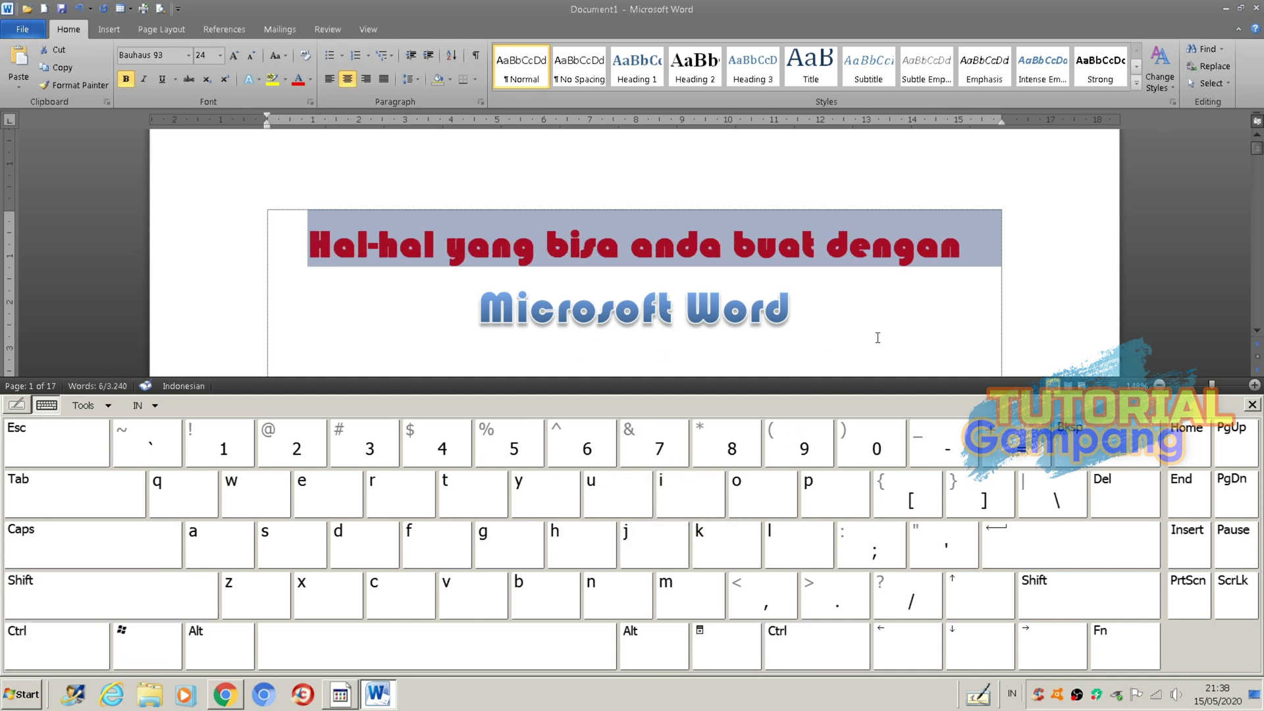
- Toggle justified alignment off for the "Berikut beberapa hal" paragraph with the on-screen keyboard, hide the keyboard and justify the paragraph again
left_click(977, 697)
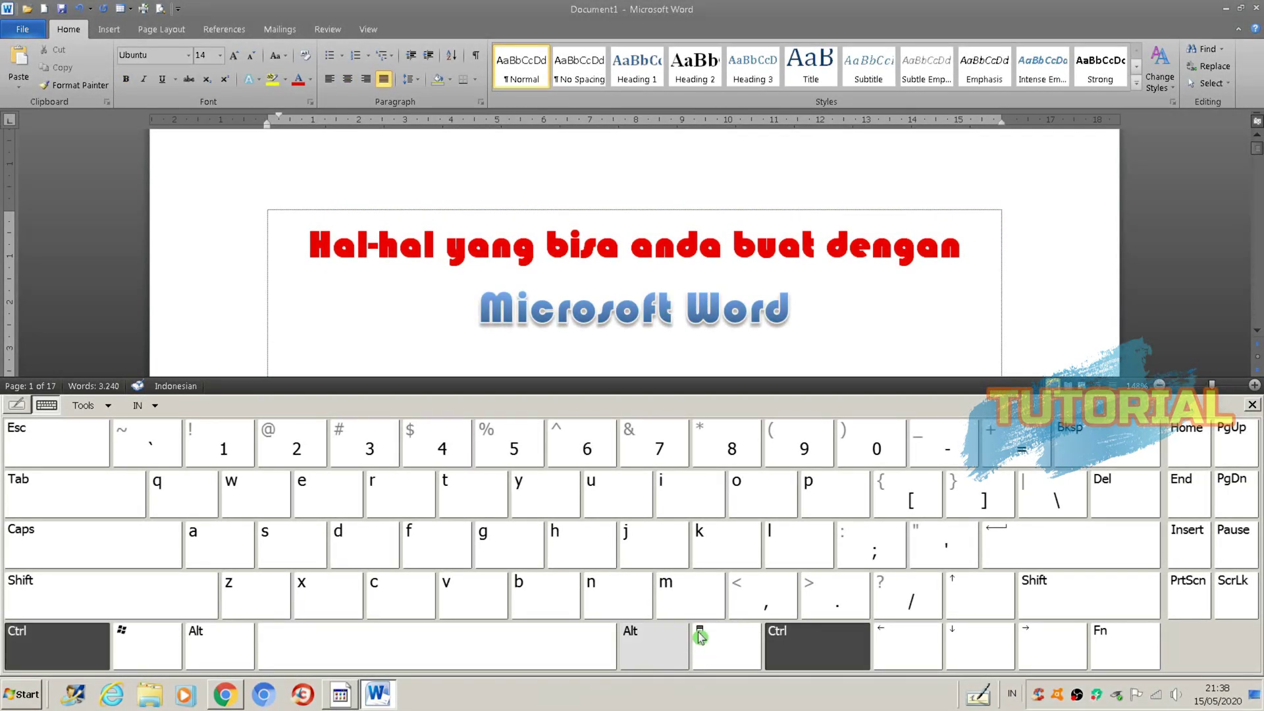
left_click(656, 550)
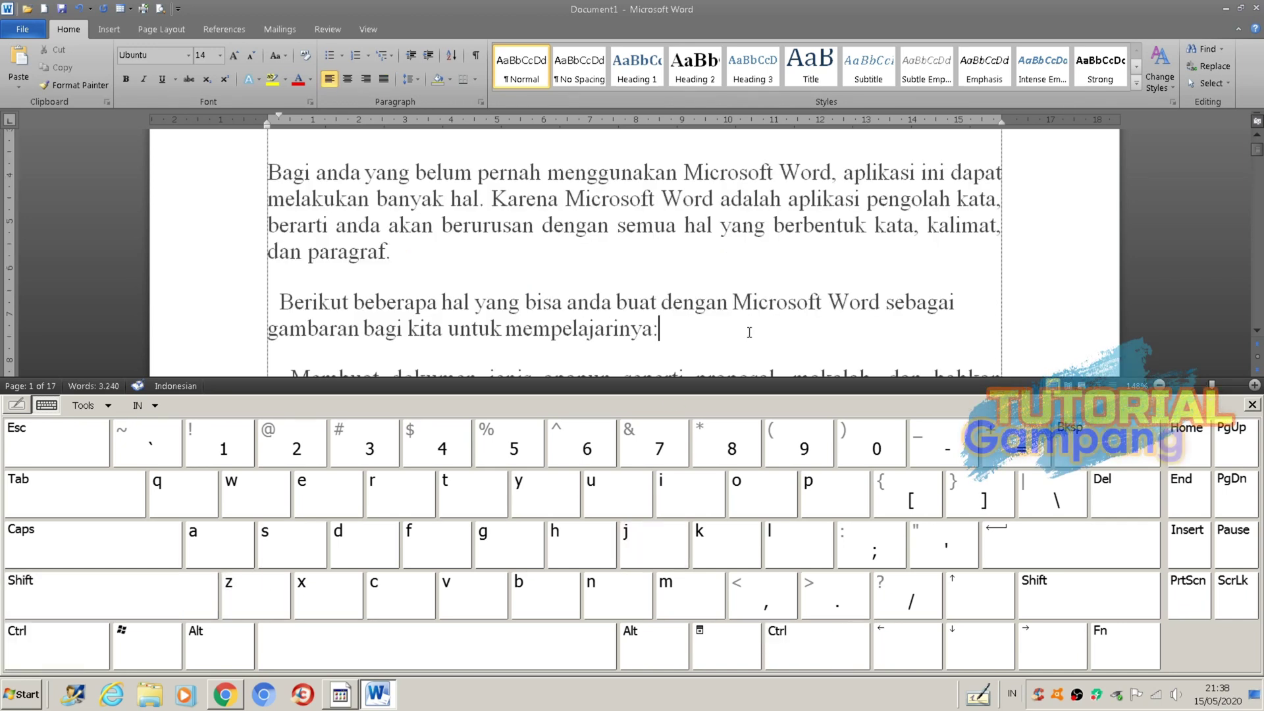
left_click(981, 696)
key("ctrl+j")
scroll(794, 481, "up", 5)
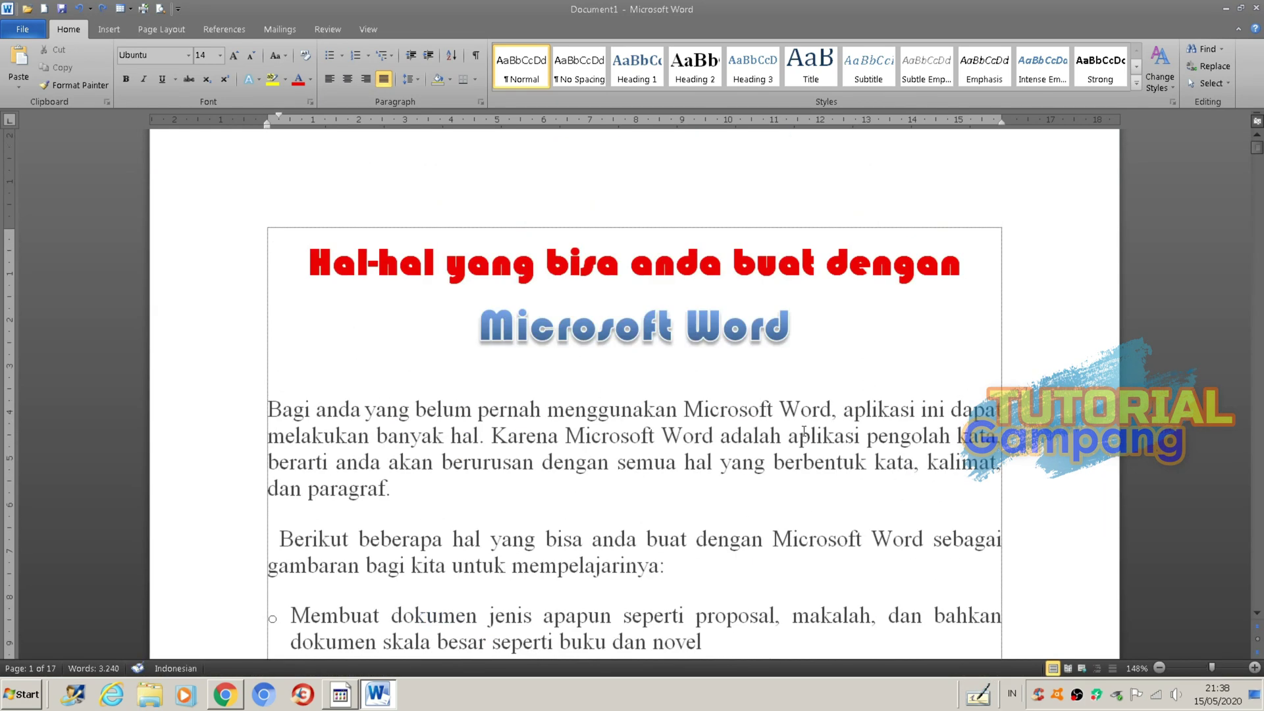
- Select the "Bagi anda yang belum pernah" paragraph and show the on-screen keyboard with Ctrl active
scroll(861, 454, "down", 1)
scroll(860, 449, "up", 1)
left_click_drag(262, 404, 471, 516)
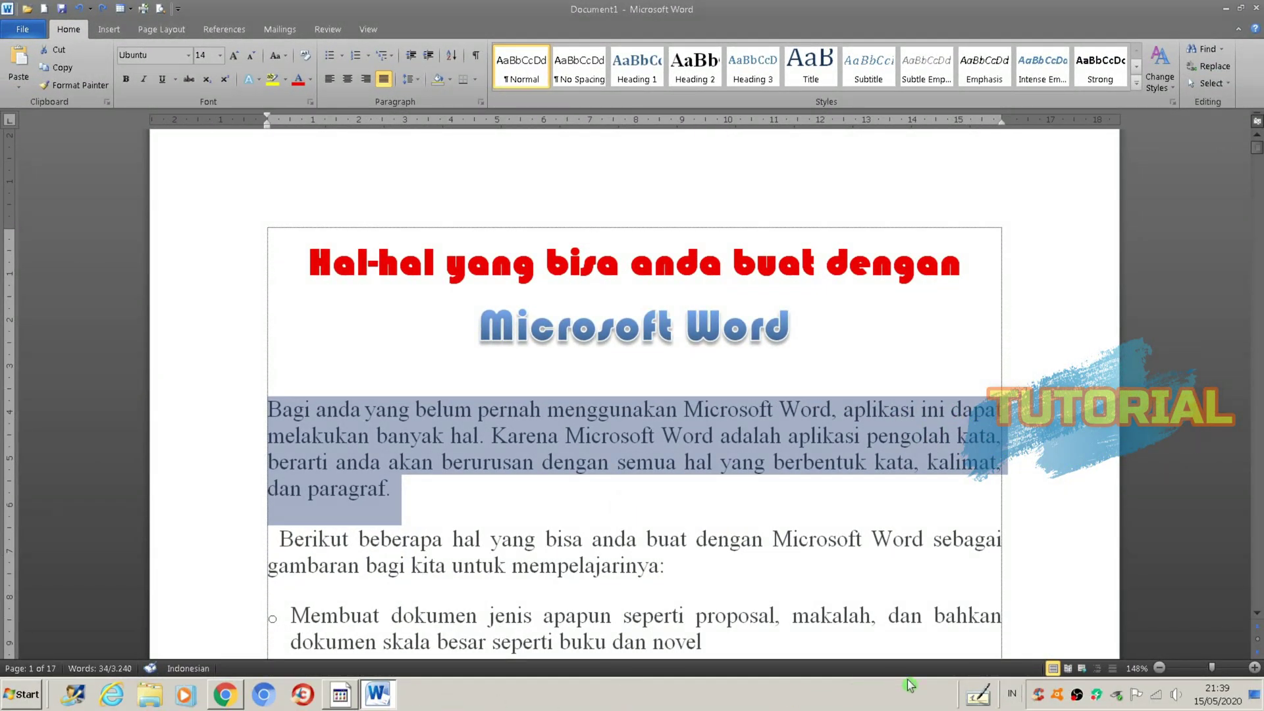
left_click(978, 694)
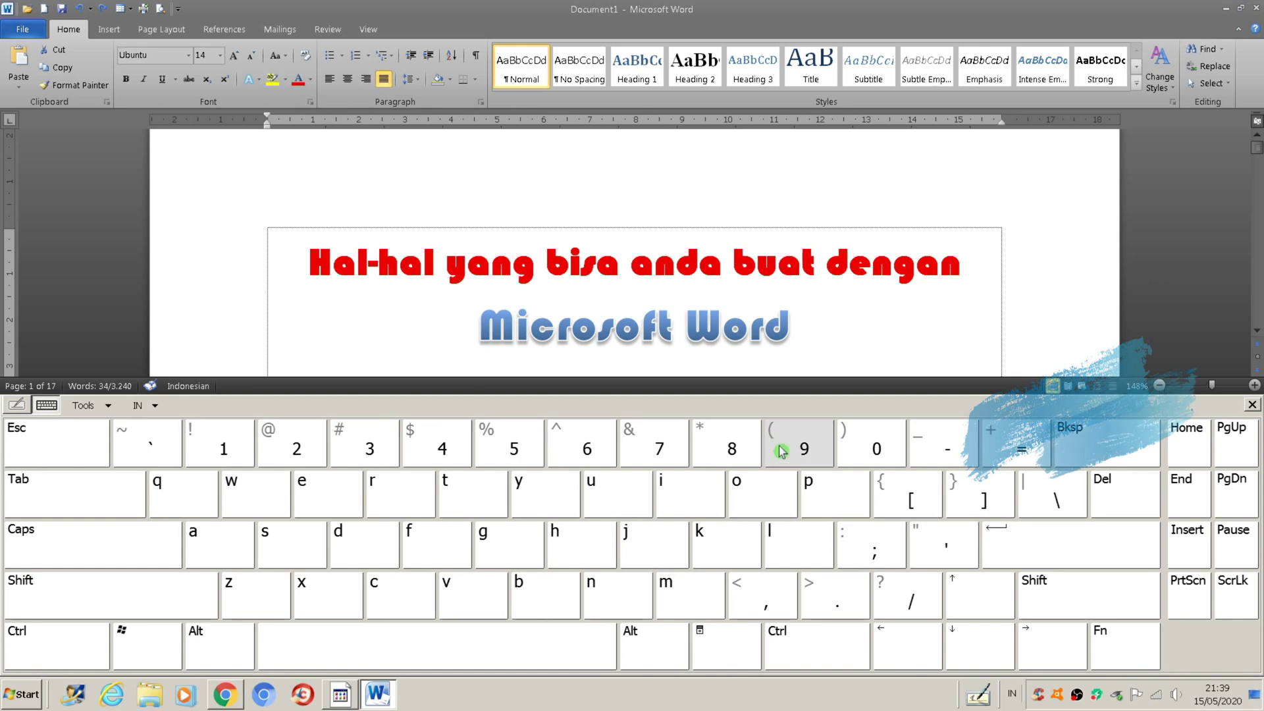
scroll(782, 451, "down", 3)
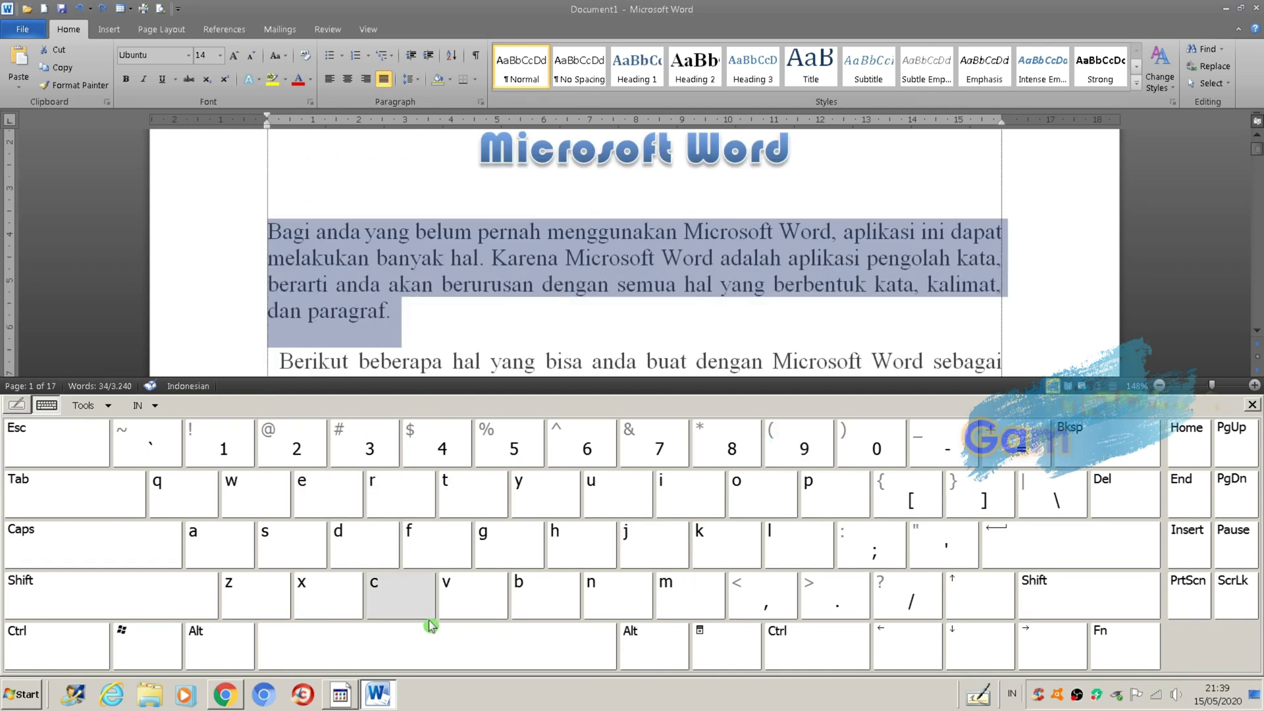
left_click(63, 647)
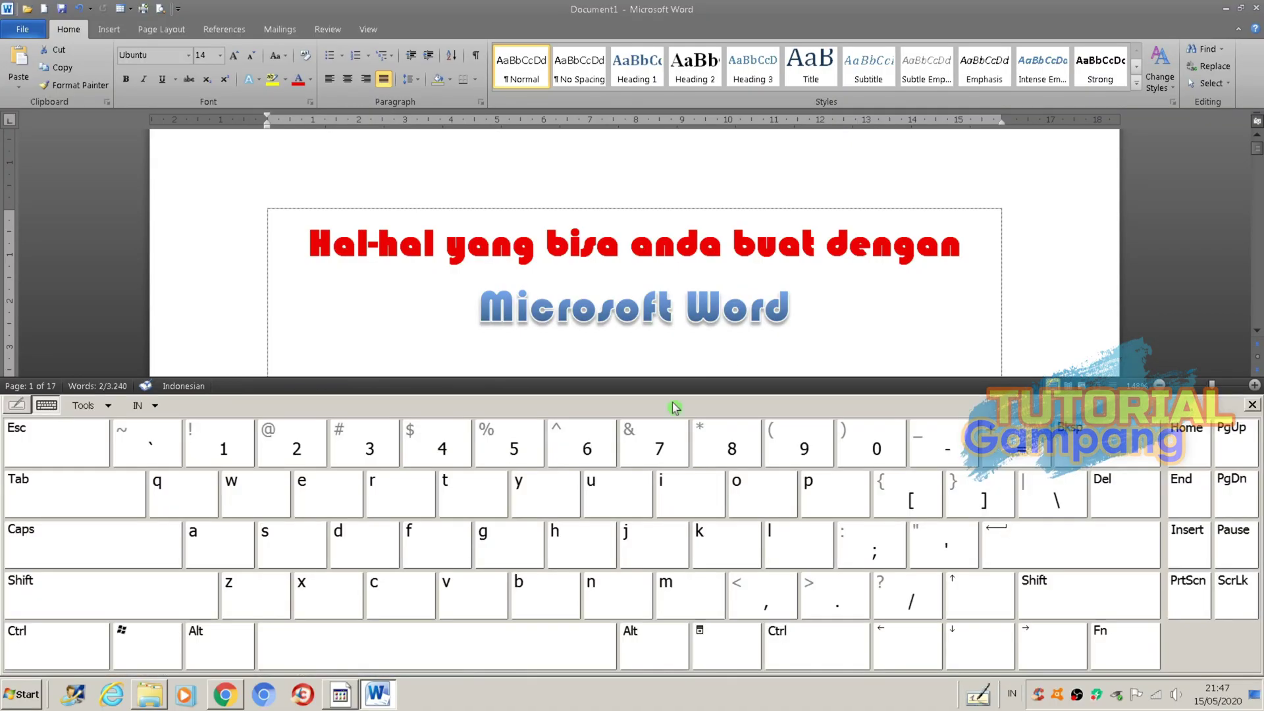
- Open the hyperlink dialog for the selected "Microsoft Word" text with the on-screen keyboard and close it without changes
left_click(64, 646)
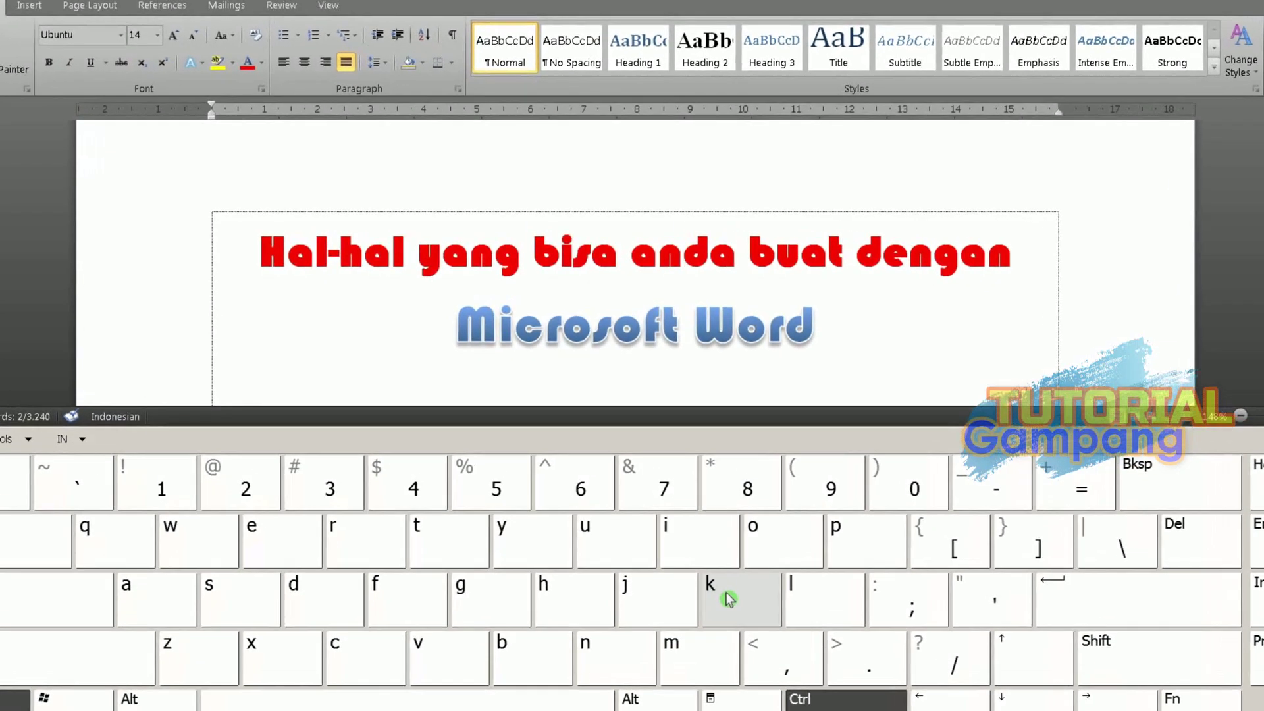
left_click(728, 599)
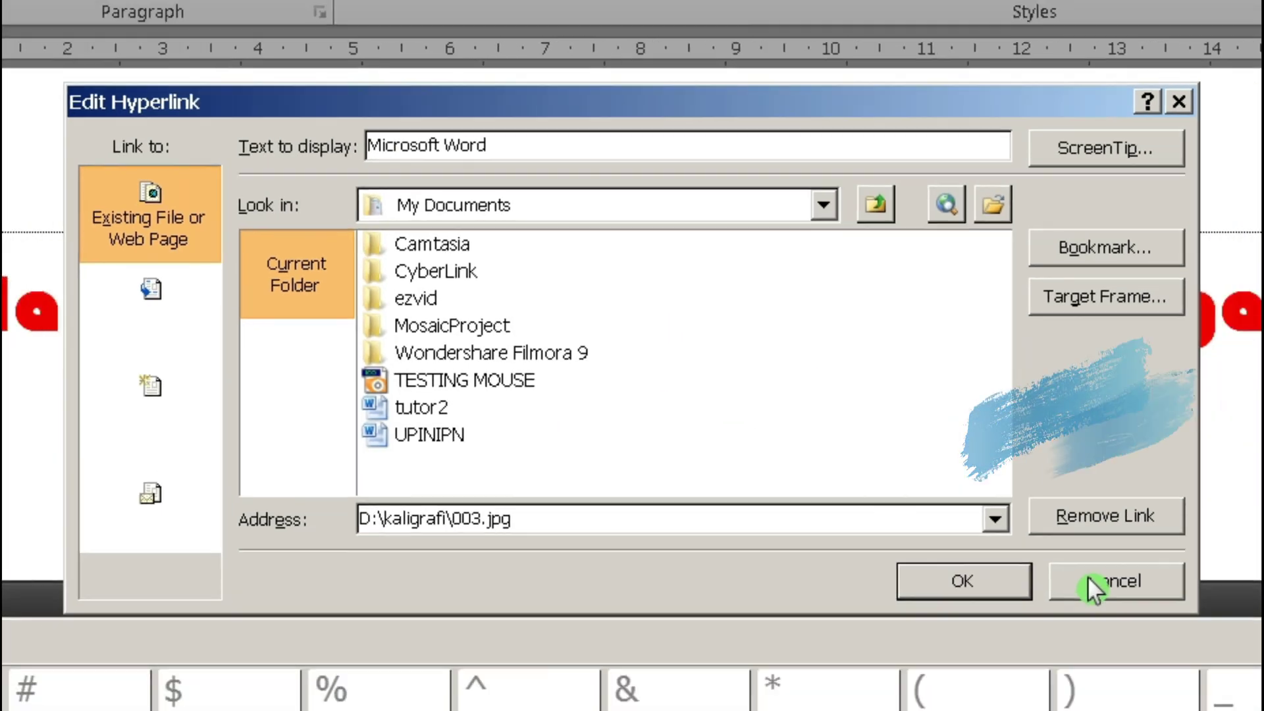
left_click(1112, 580)
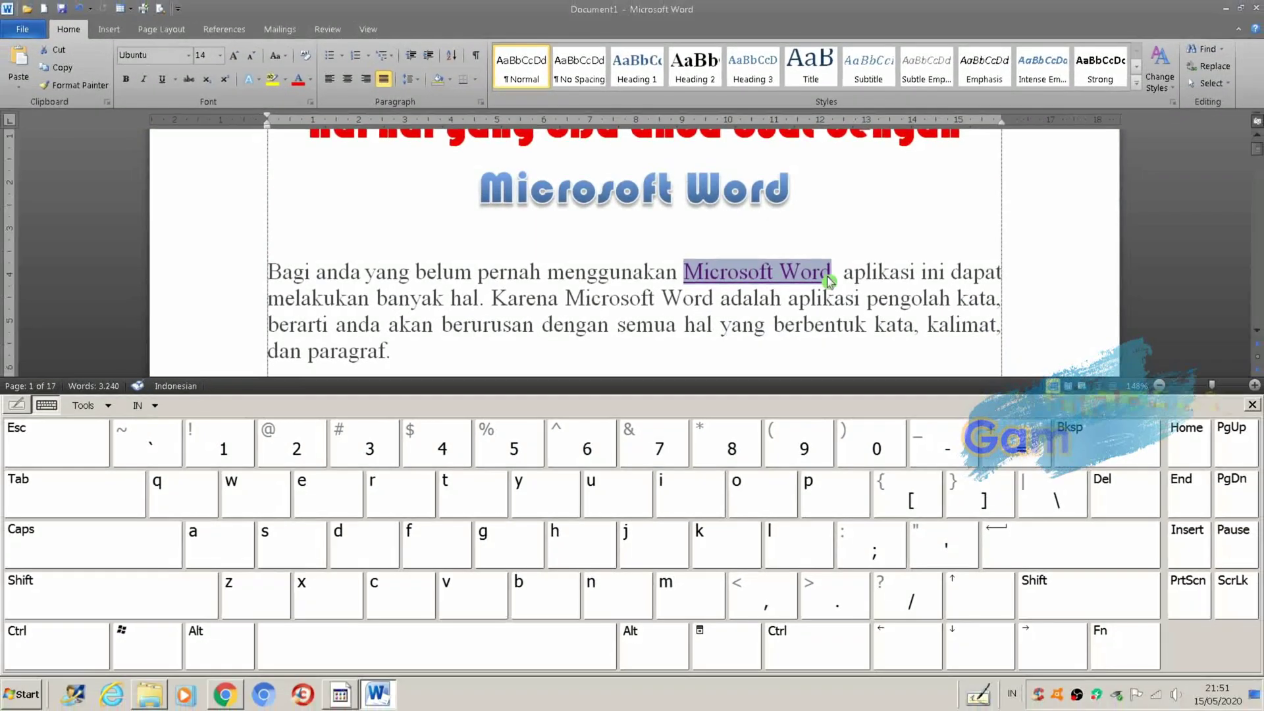
- Open the hyperlink dialog for the selected "Microsoft Word" text with the on-screen keyboard and browse to the kaligrafi folder on DATA (D:)
left_click(94, 657)
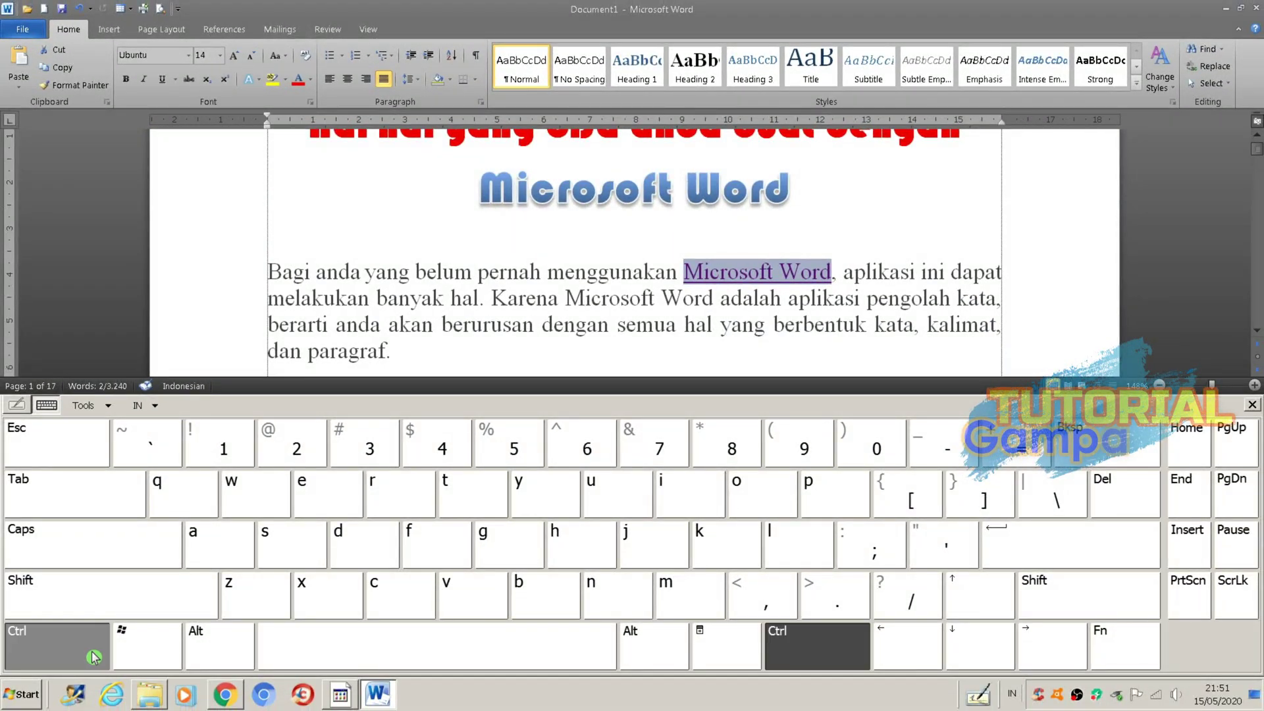
left_click(717, 551)
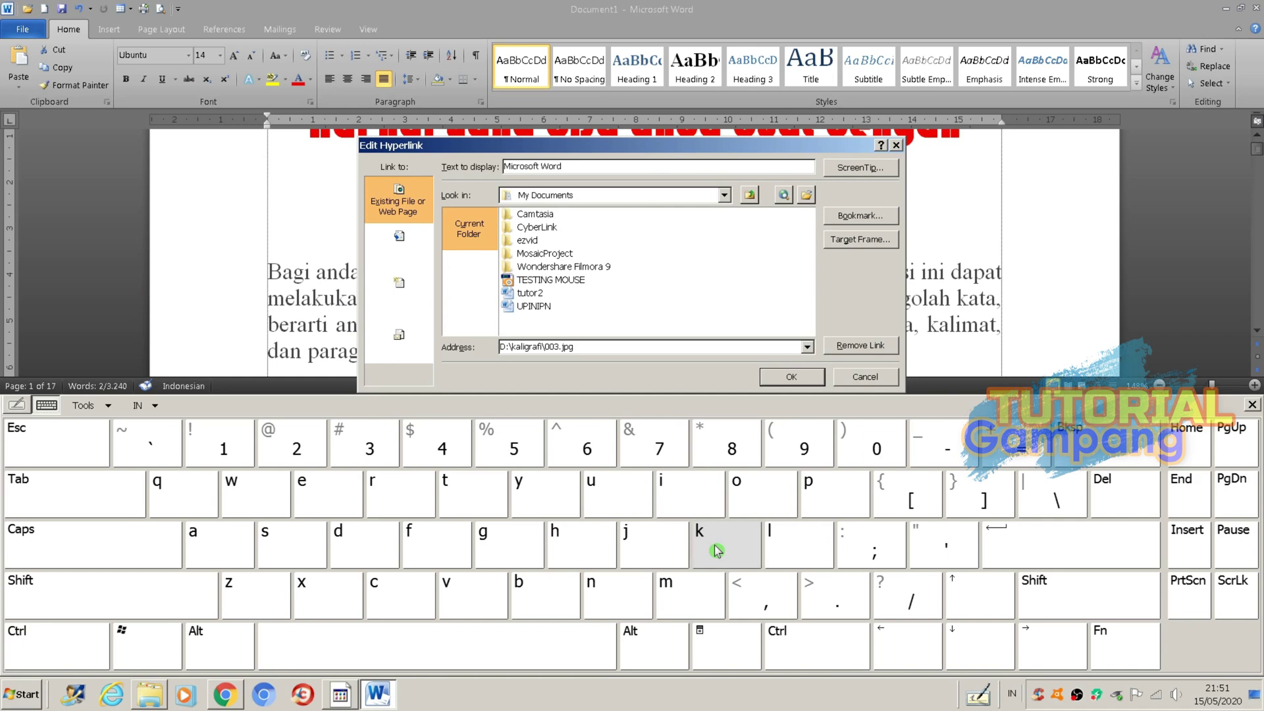
left_click(605, 202)
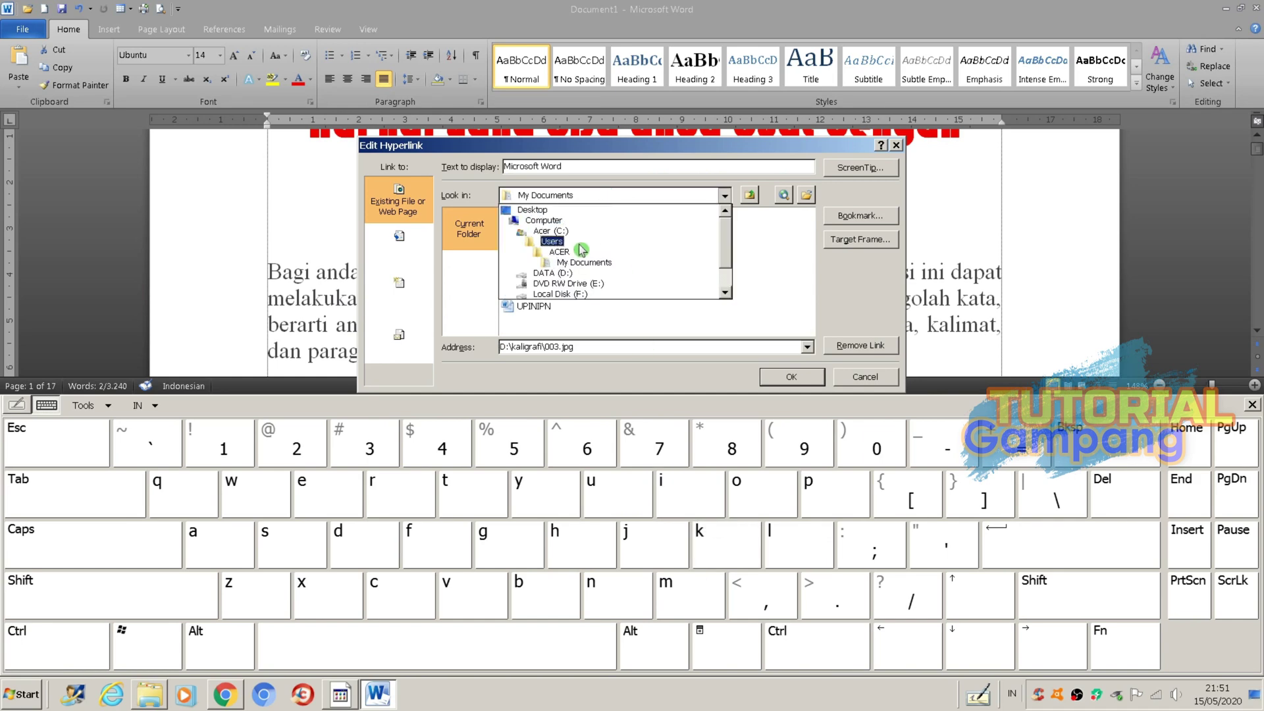
left_click(560, 280)
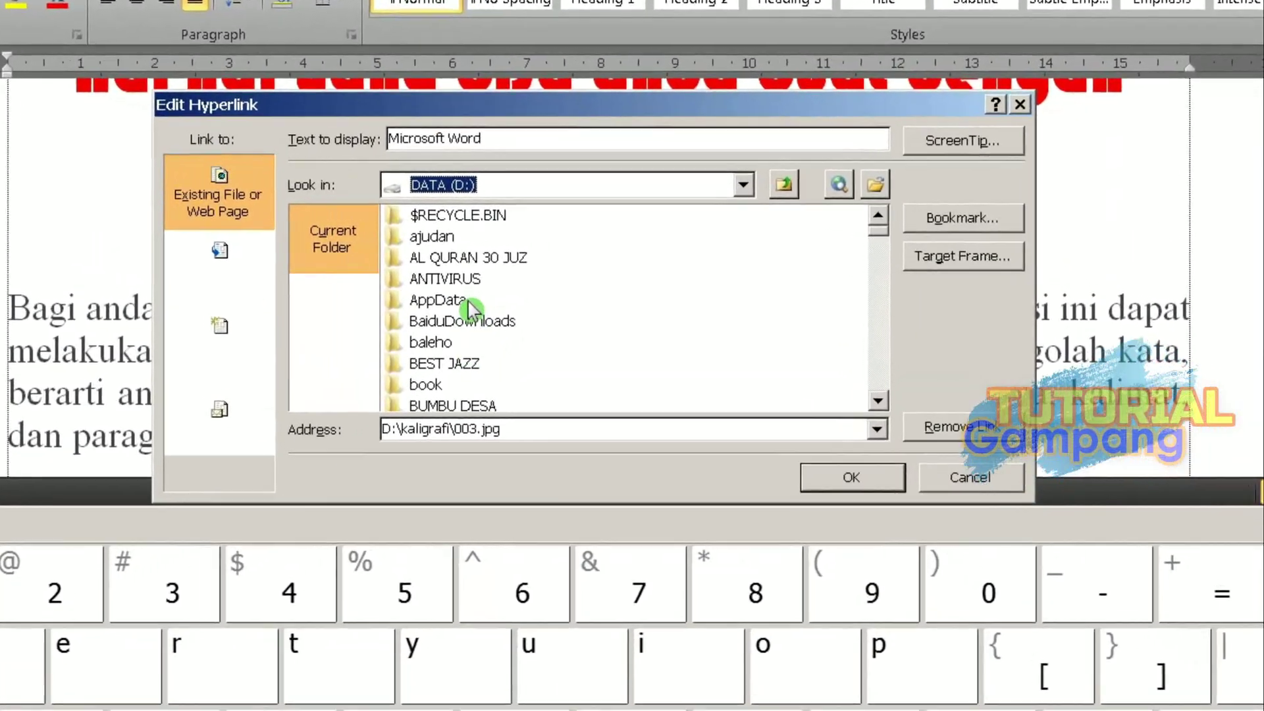
left_click(552, 268)
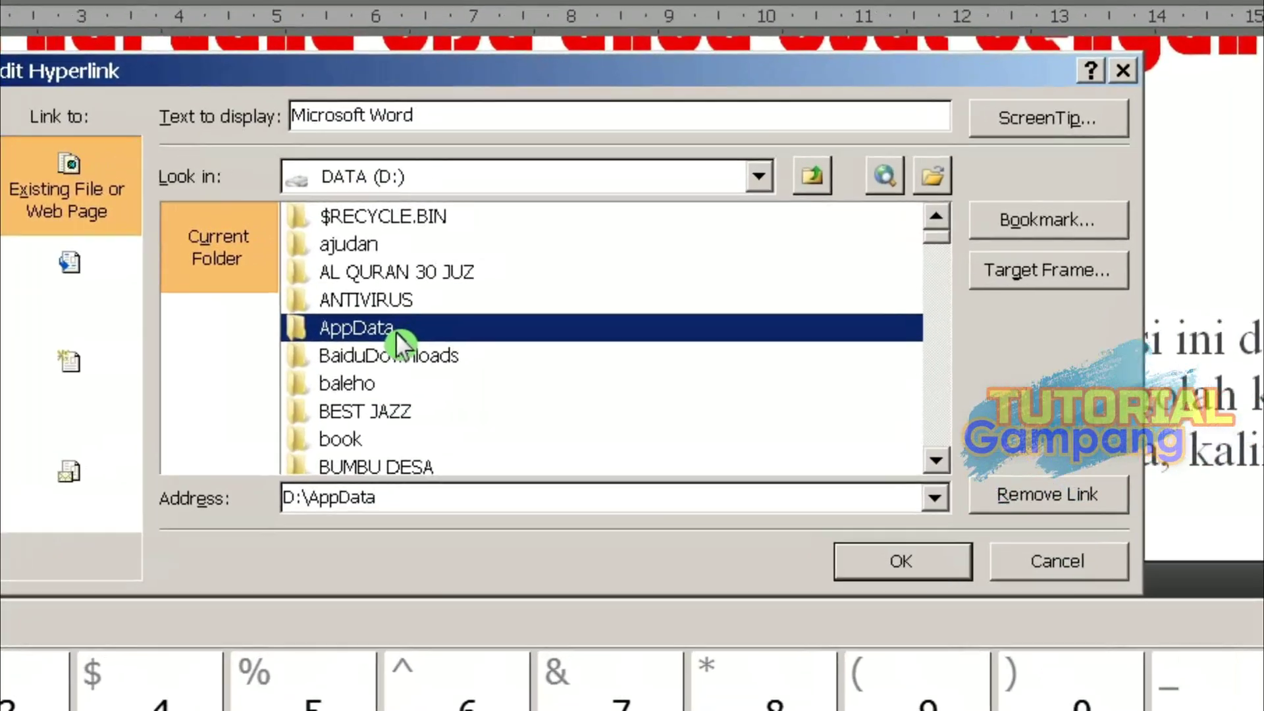
scroll(397, 332, "down", 4)
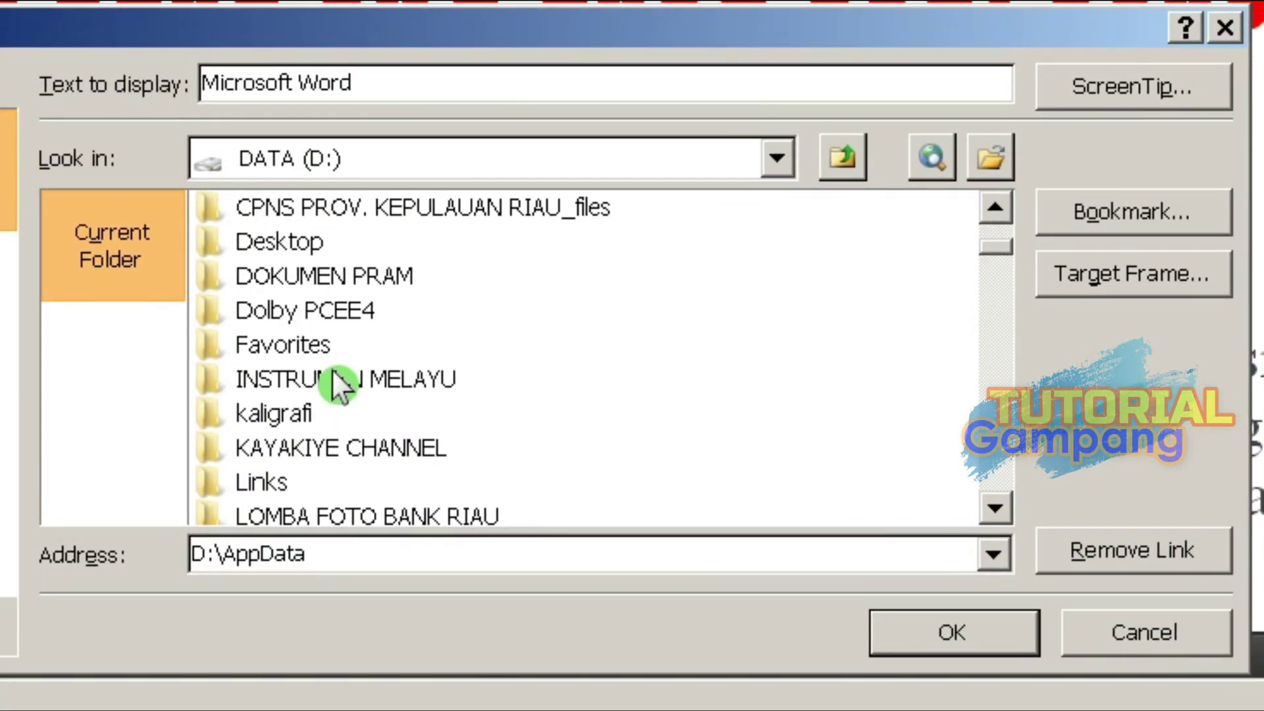
left_click(315, 419)
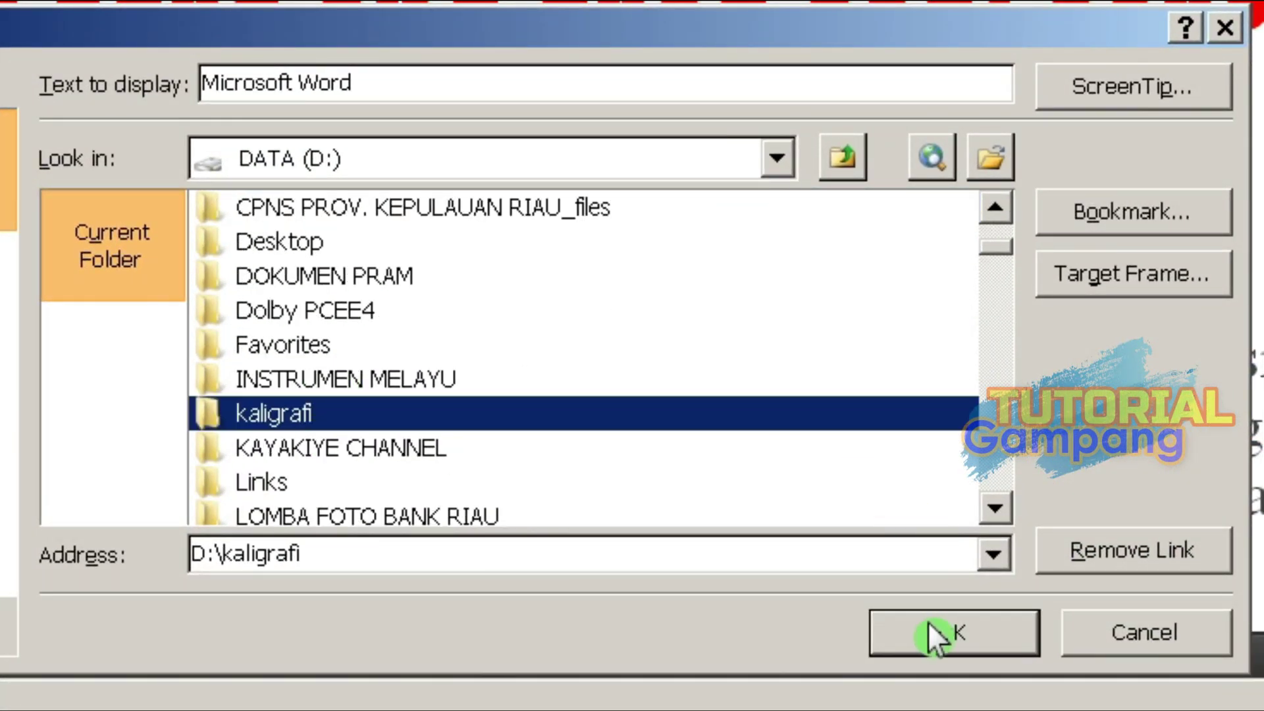
double_click(359, 422)
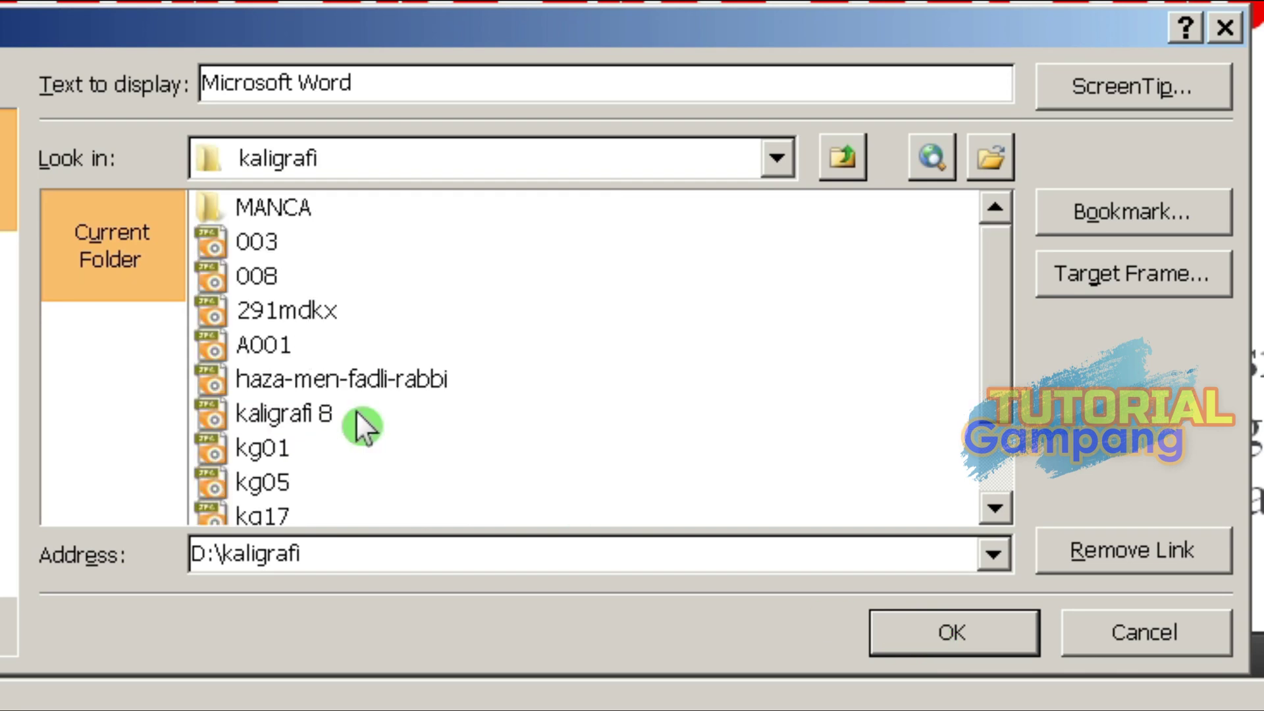
- Link the "Microsoft Word" text to the image file 003 in the kaligrafi folder and confirm the hyperlink
left_click(240, 240)
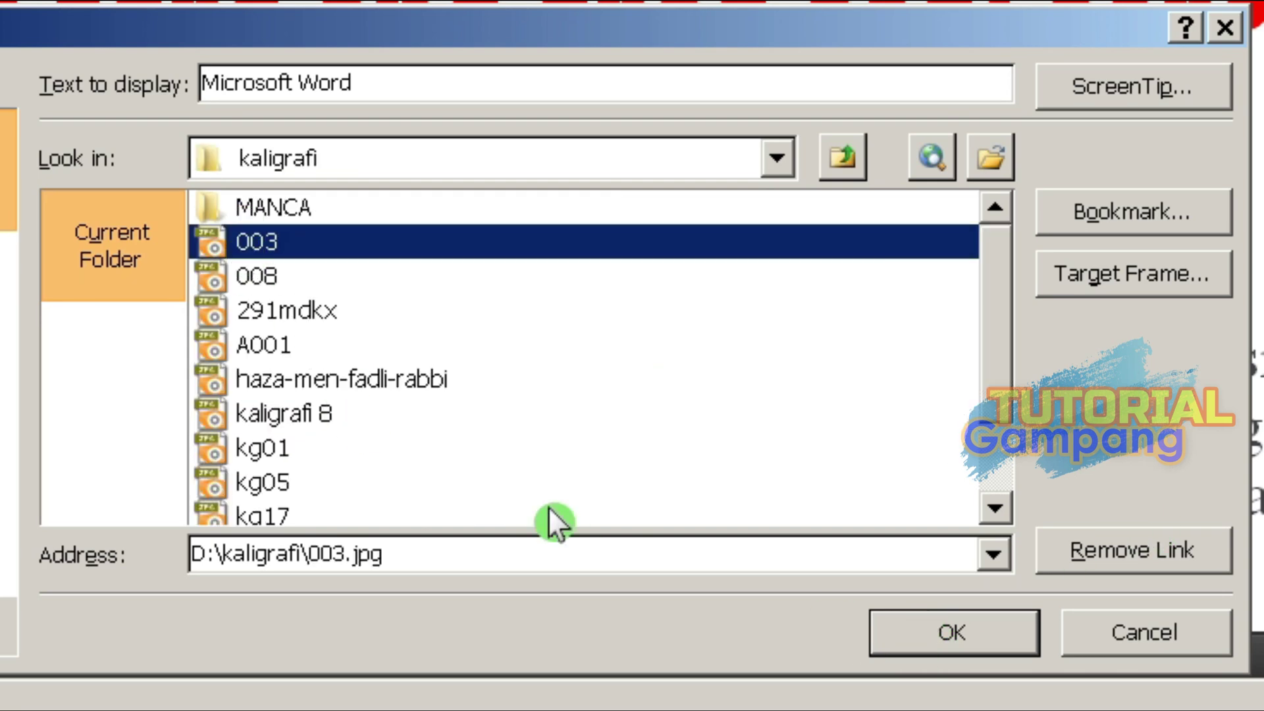
left_click(270, 448)
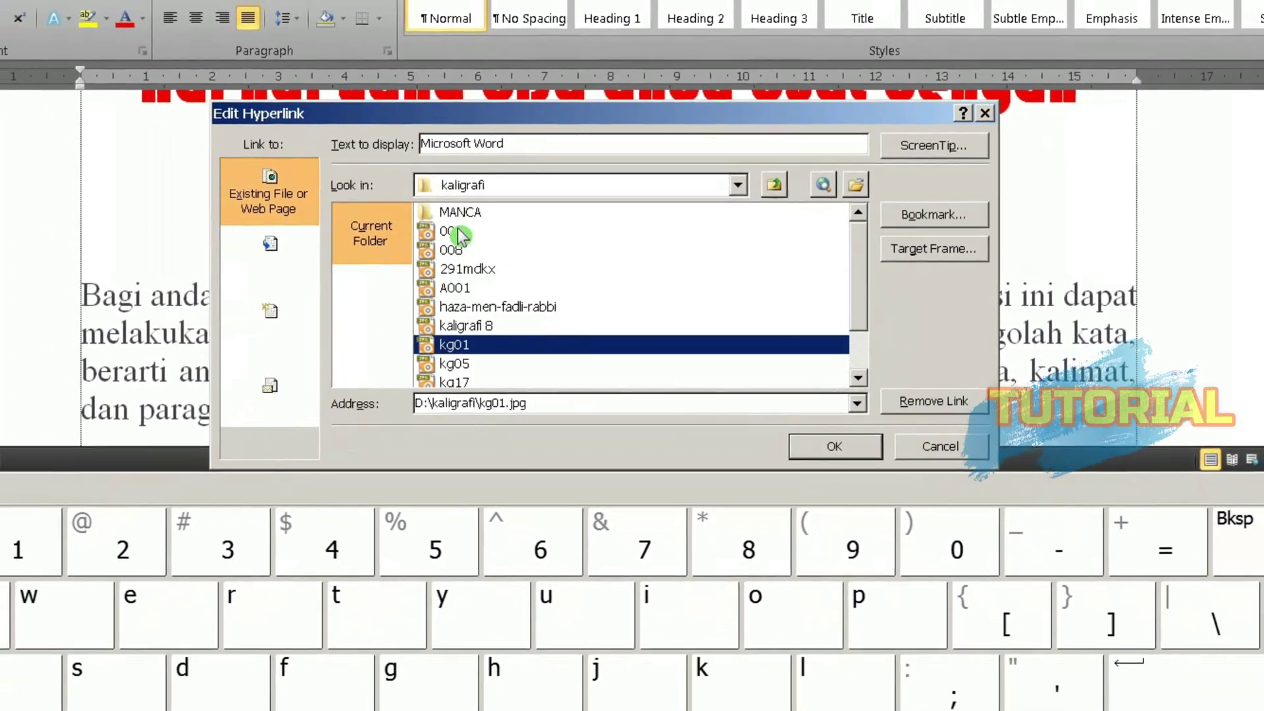
left_click(395, 210)
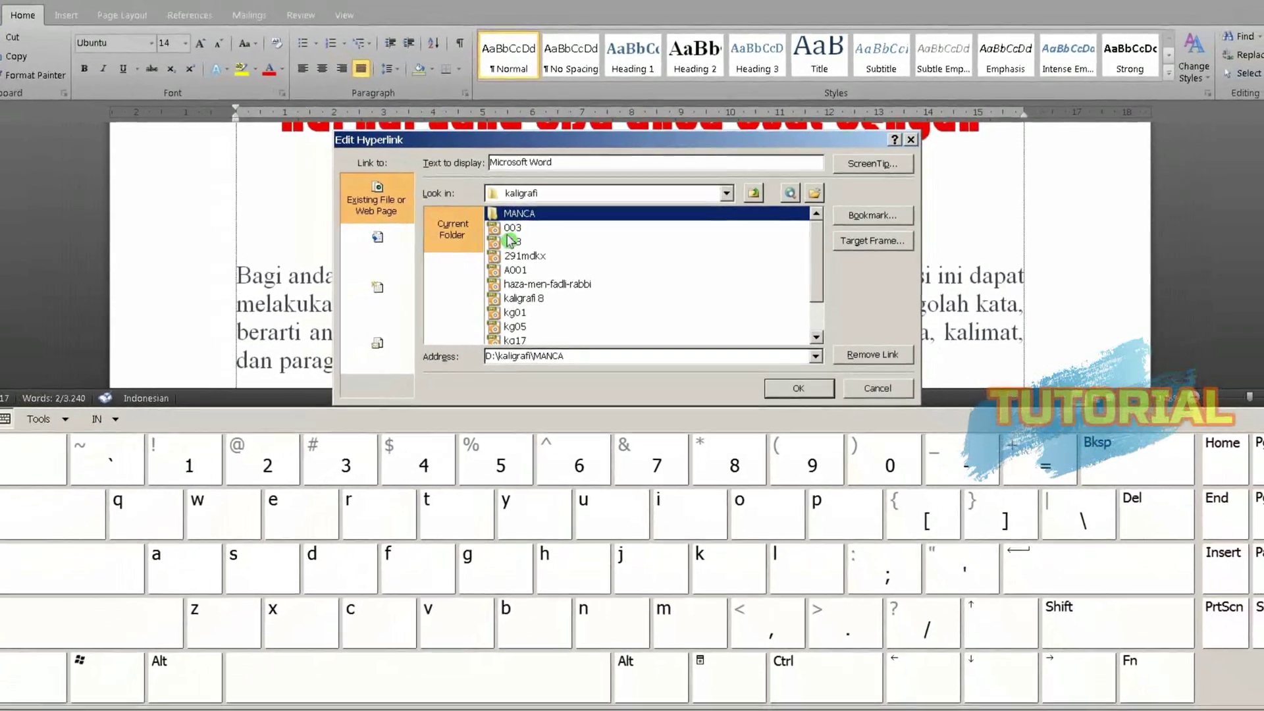
left_click(506, 230)
left_click(783, 377)
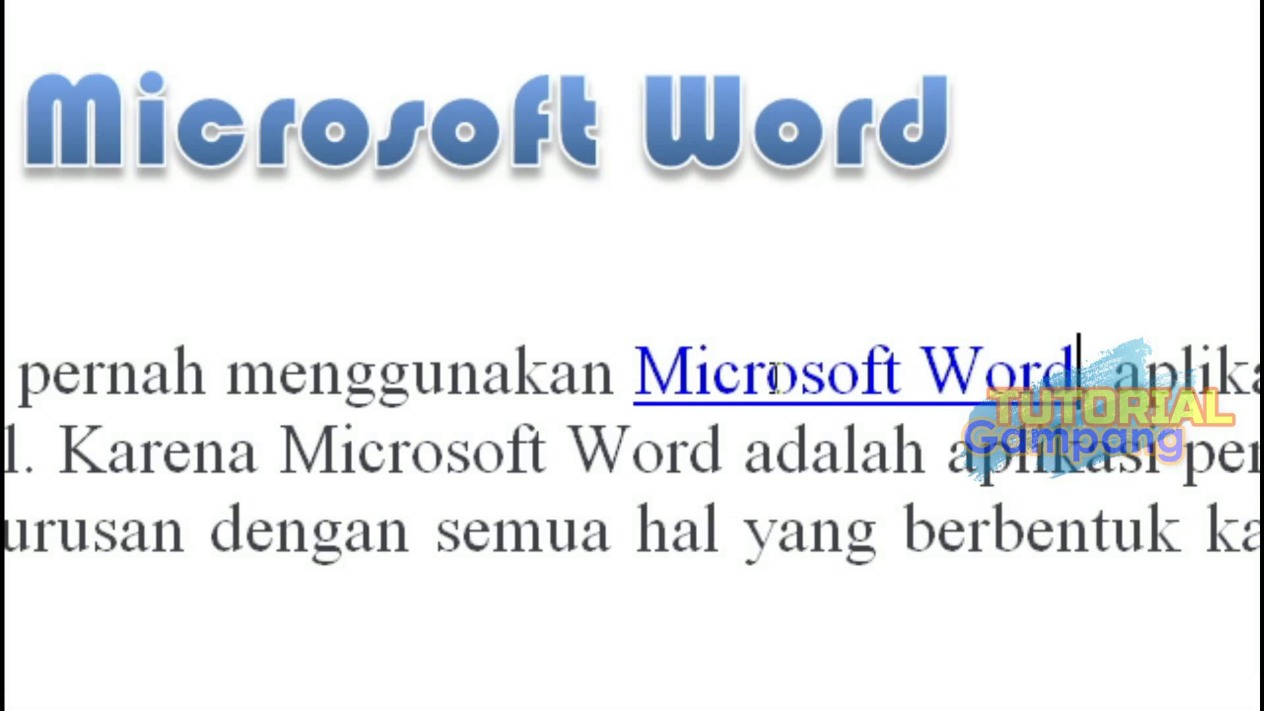
- Follow the "Microsoft Word" hyperlink, page forward and back through the images in the viewer, and close the viewer
left_click(819, 372, "ctrl")
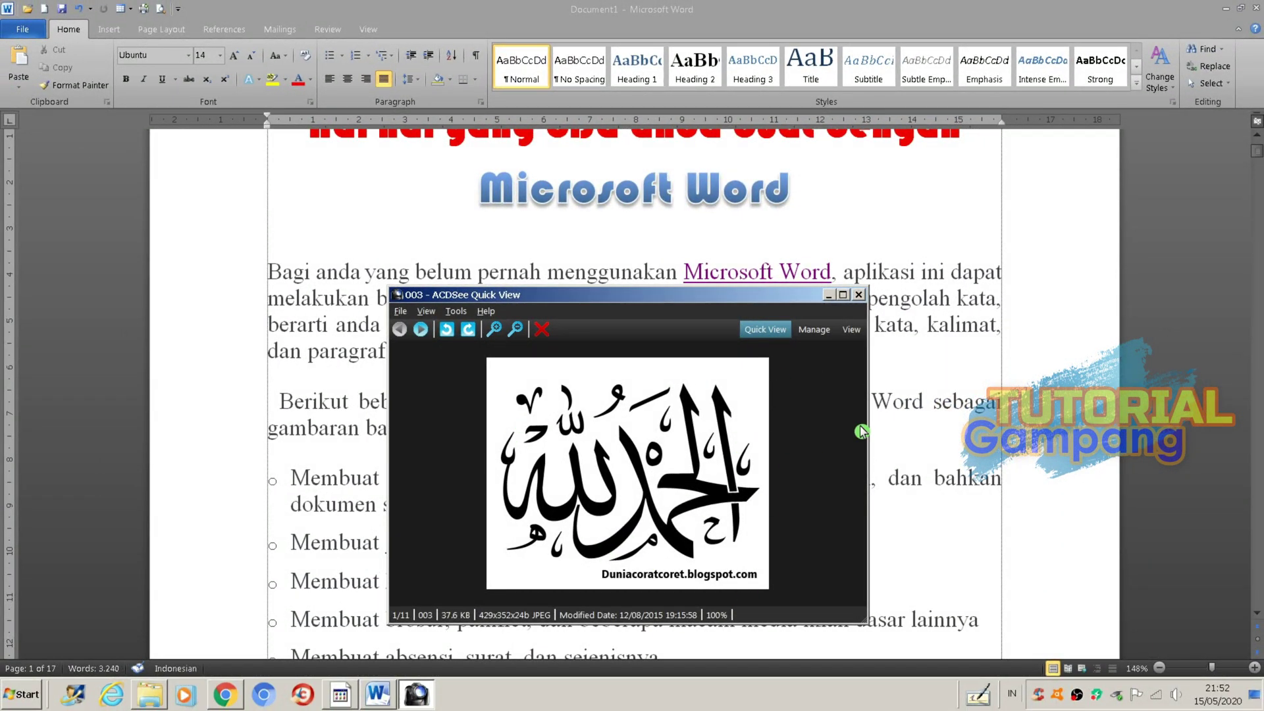
key("Page_Down")
key("Page_Down")
key("Page_Down")
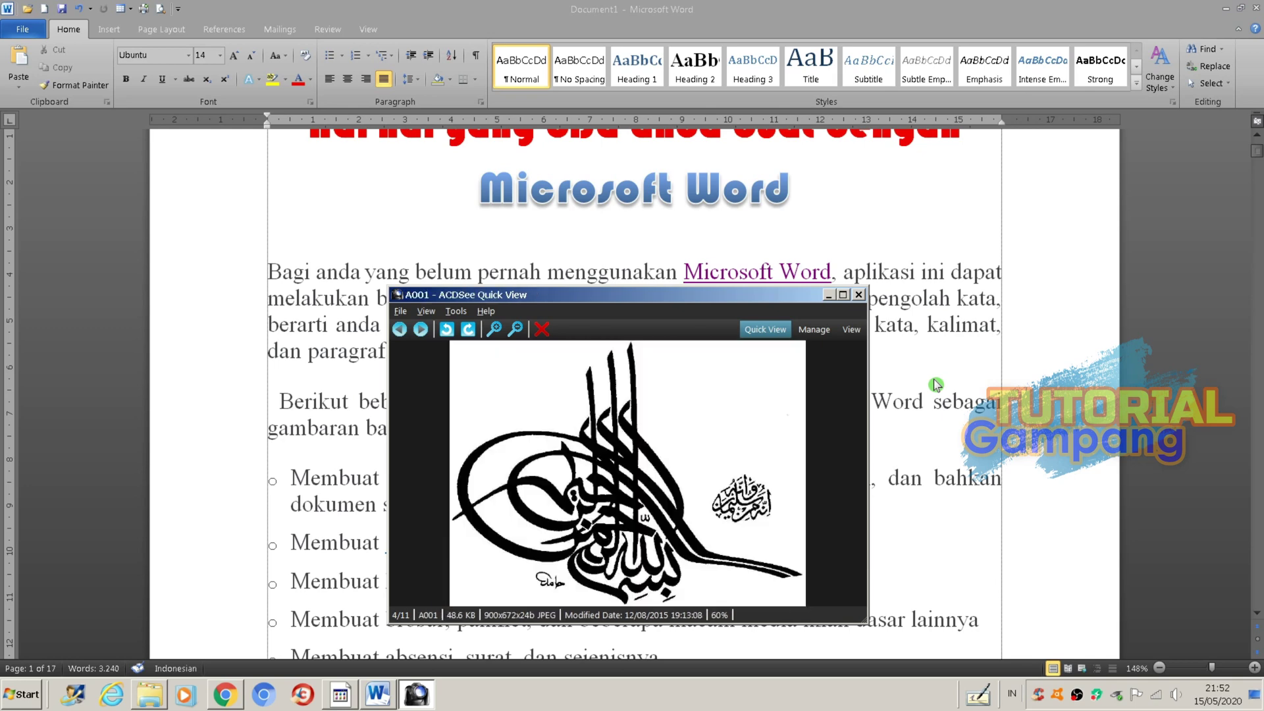
key("Page_Down")
key("Page_Down")
key("Page_Down")
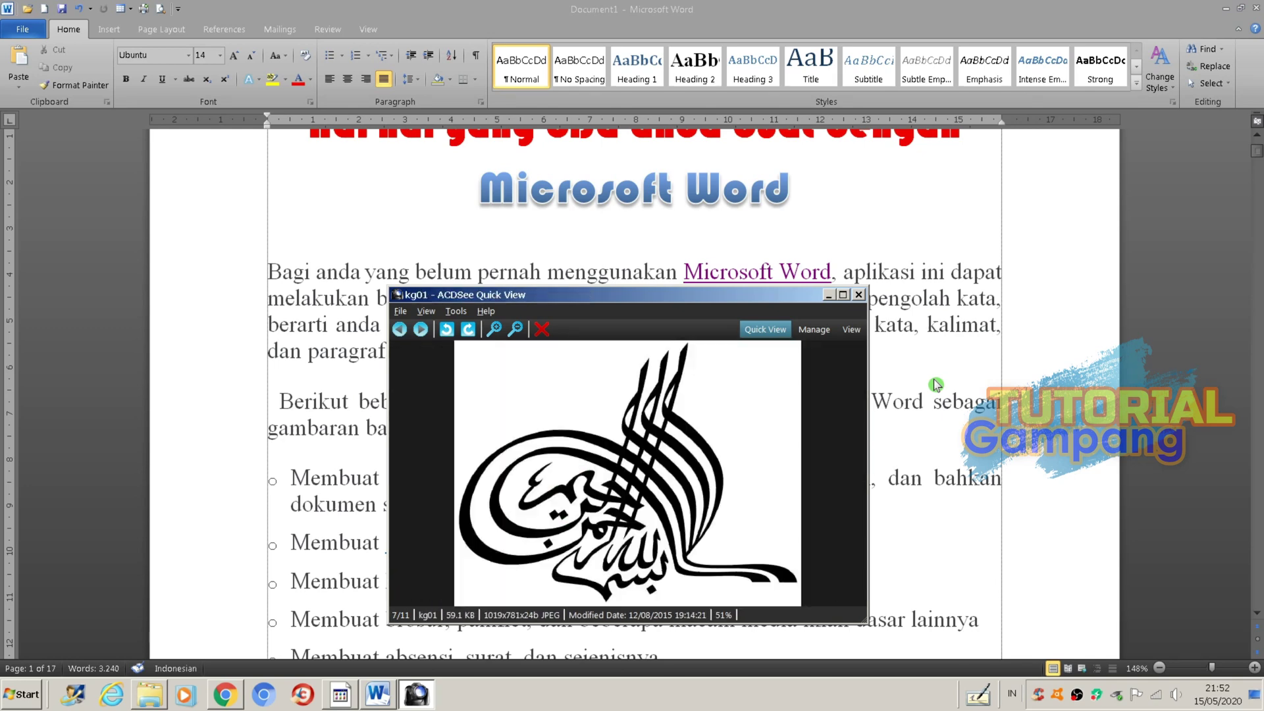
key("Page_Down")
key("Page_Down")
key("Page_Down")
key("Page_Down")
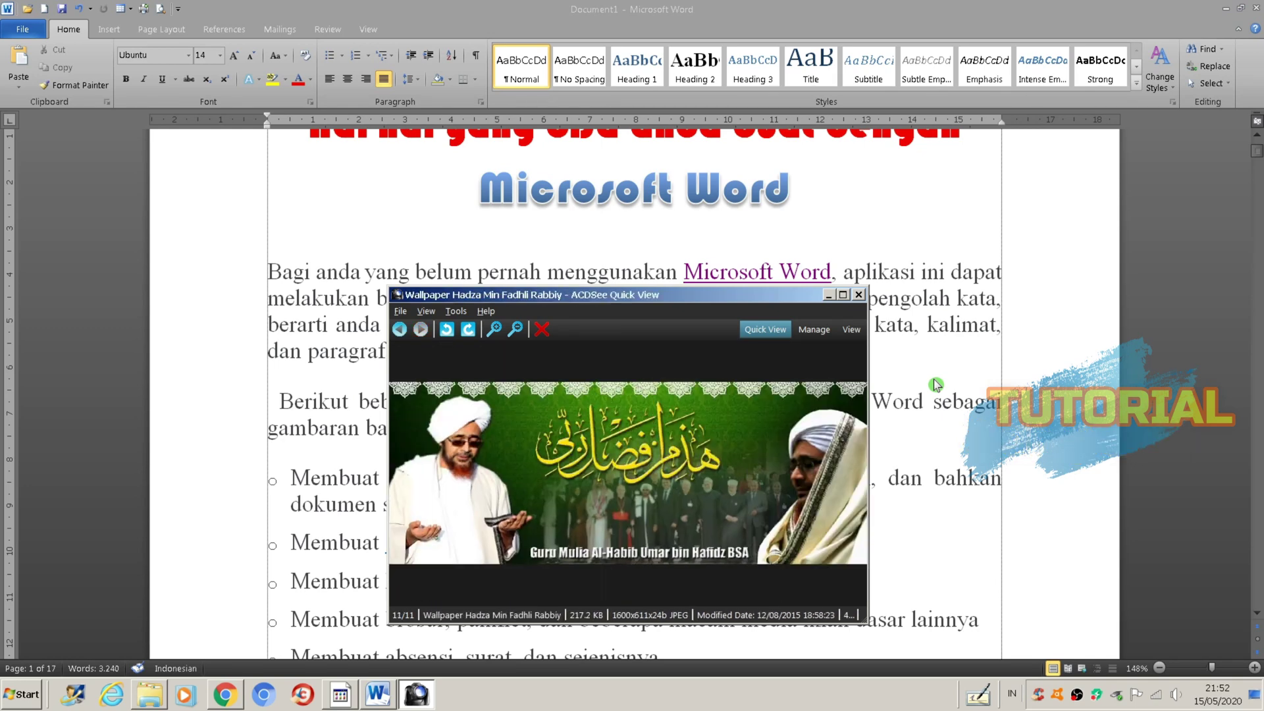
key("Page_Up")
key("Page_Up")
key("Page_Up")
key("Page_Up")
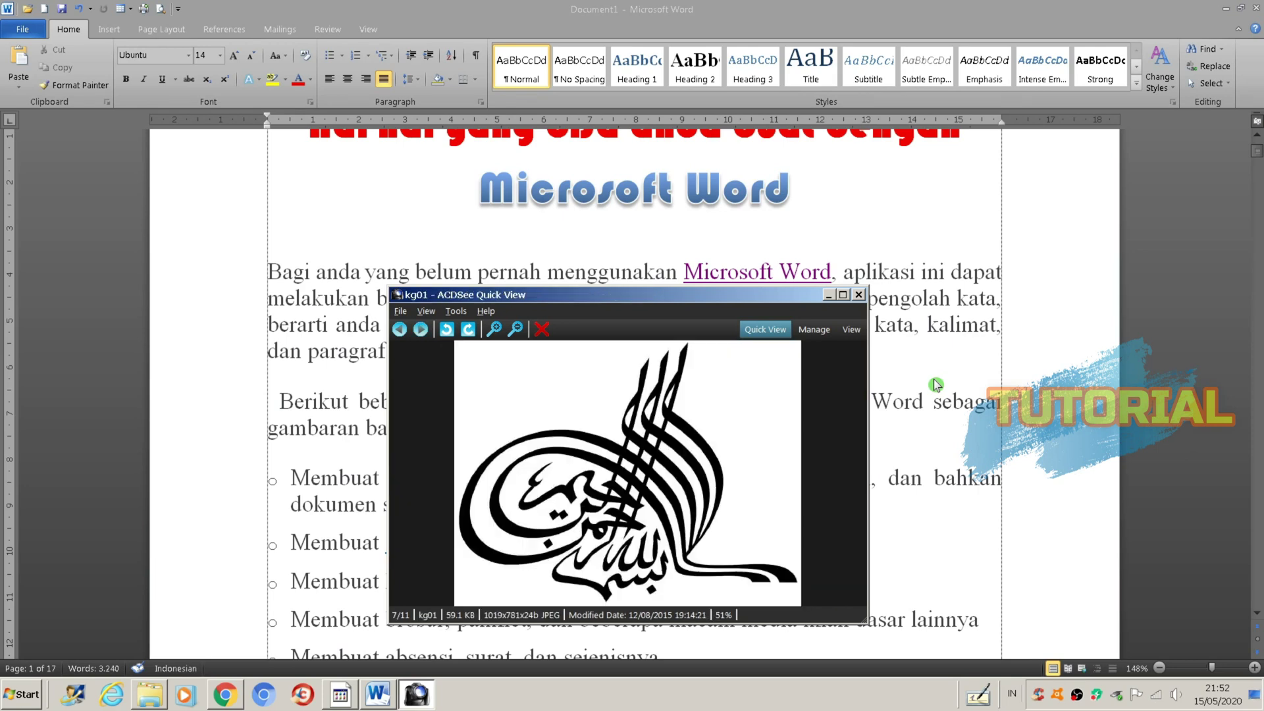
key("Page_Up")
key("Page_Up")
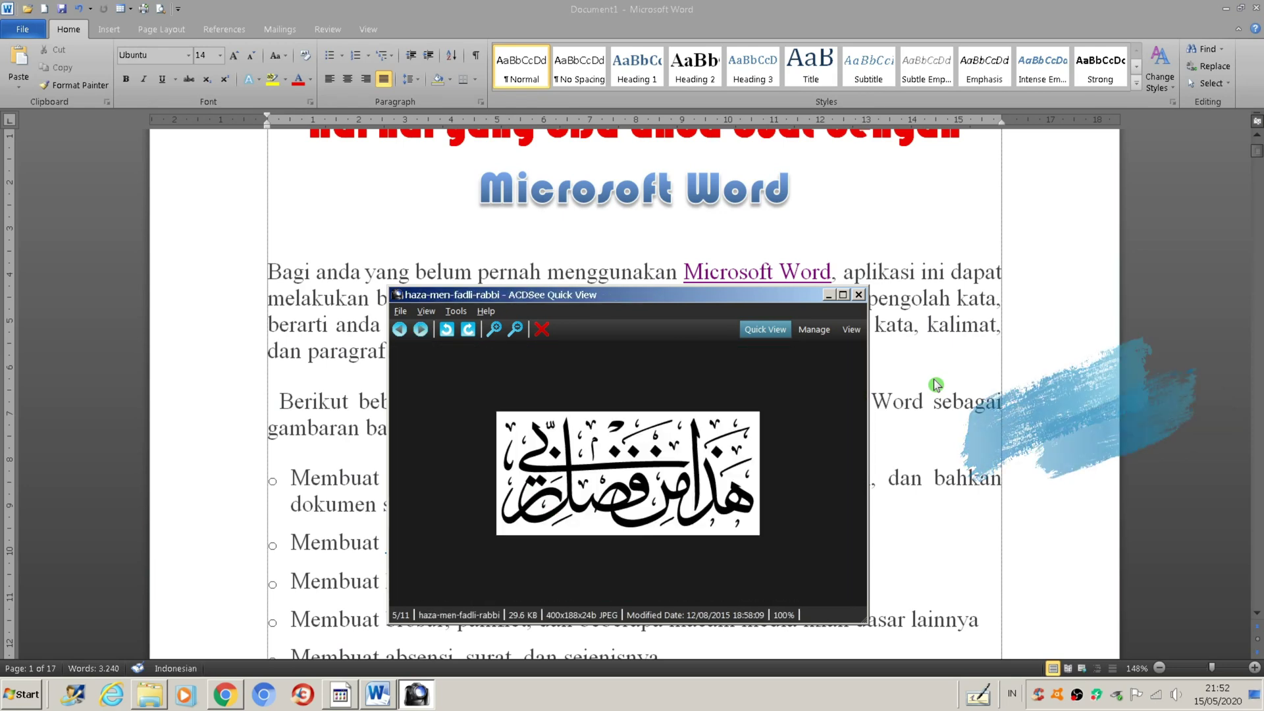
key("Page_Up")
key("Page_Up")
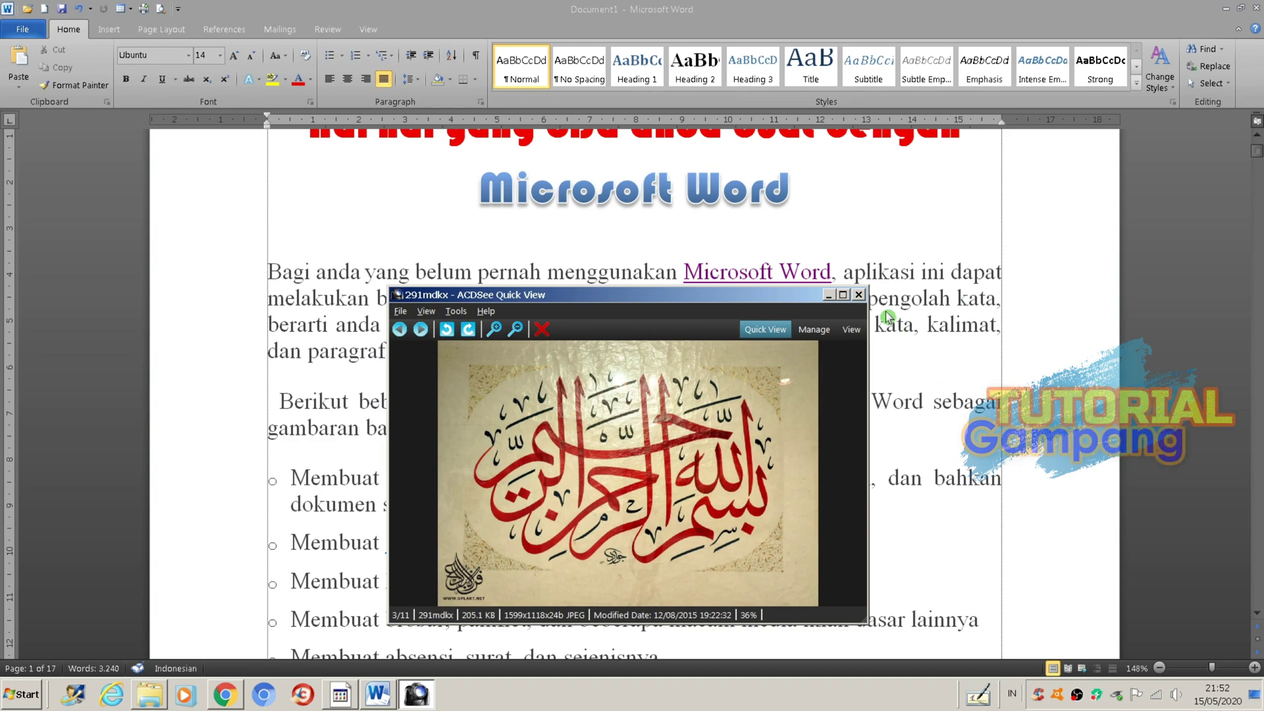
left_click(860, 295)
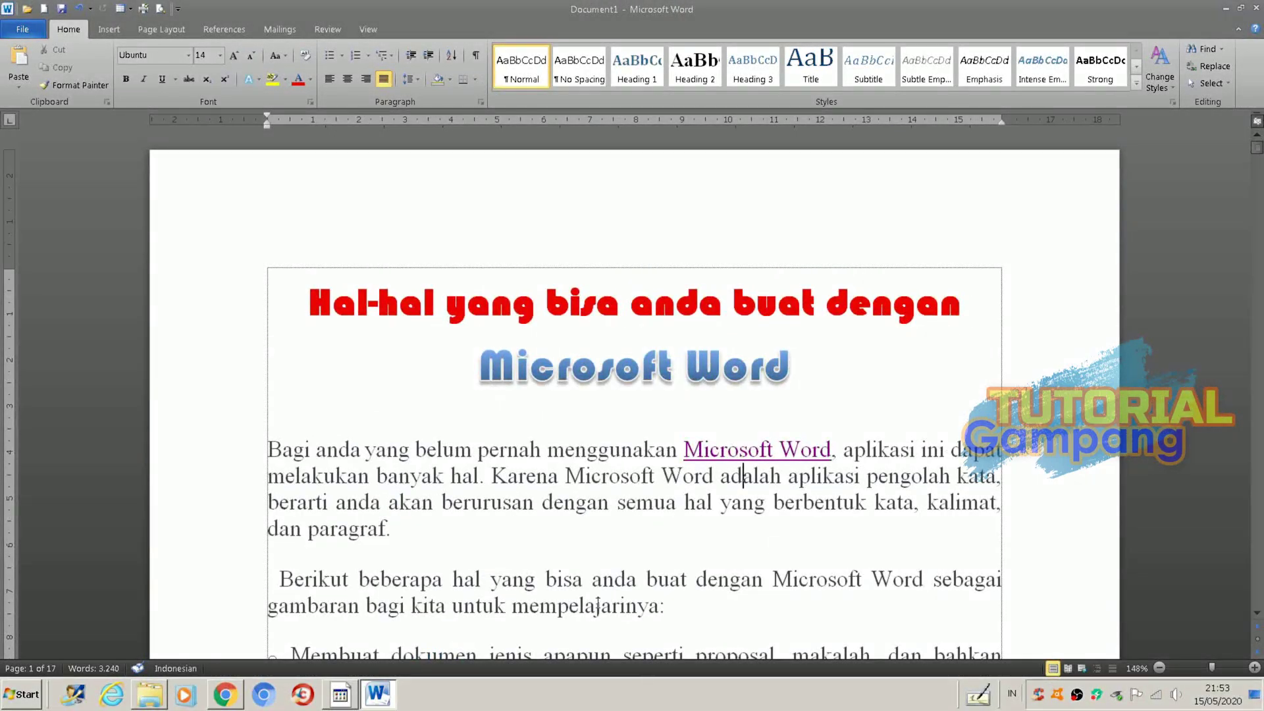
- Show the on-screen keyboard and use its Ctrl+L shortcut to left-align the "Bagi anda yang belum pernah" paragraph
left_click(981, 703)
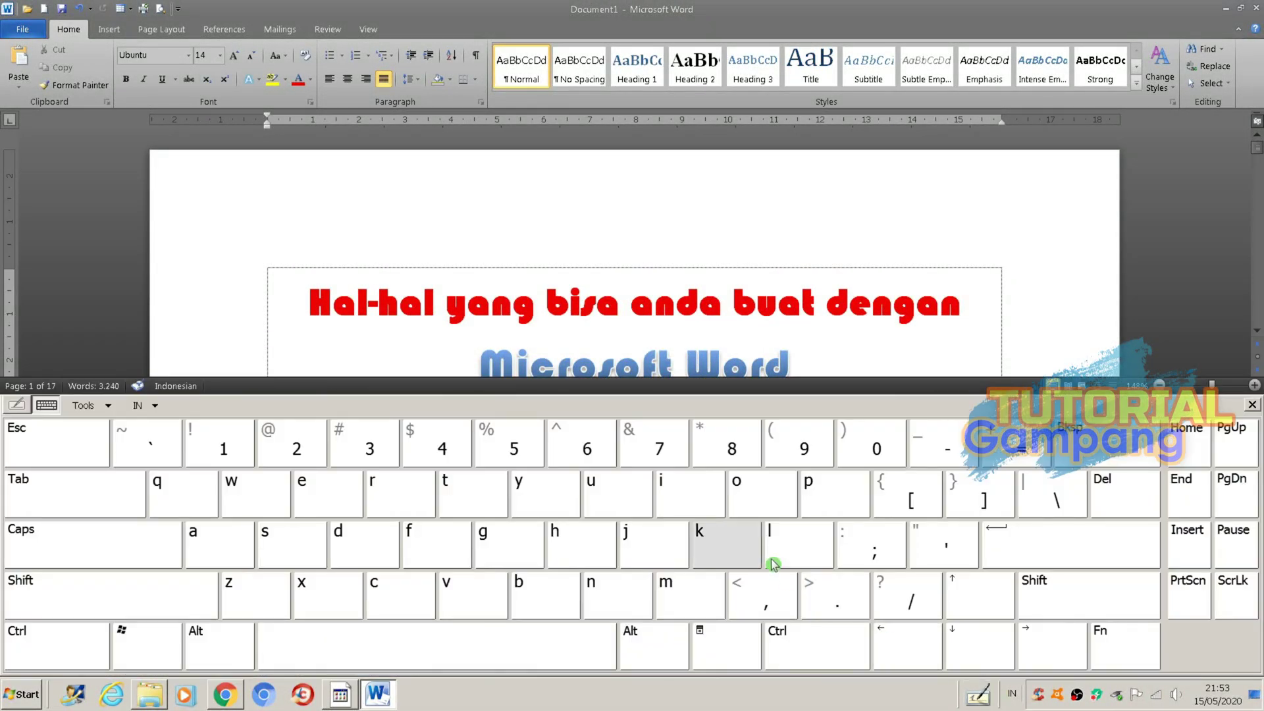
left_click(56, 650)
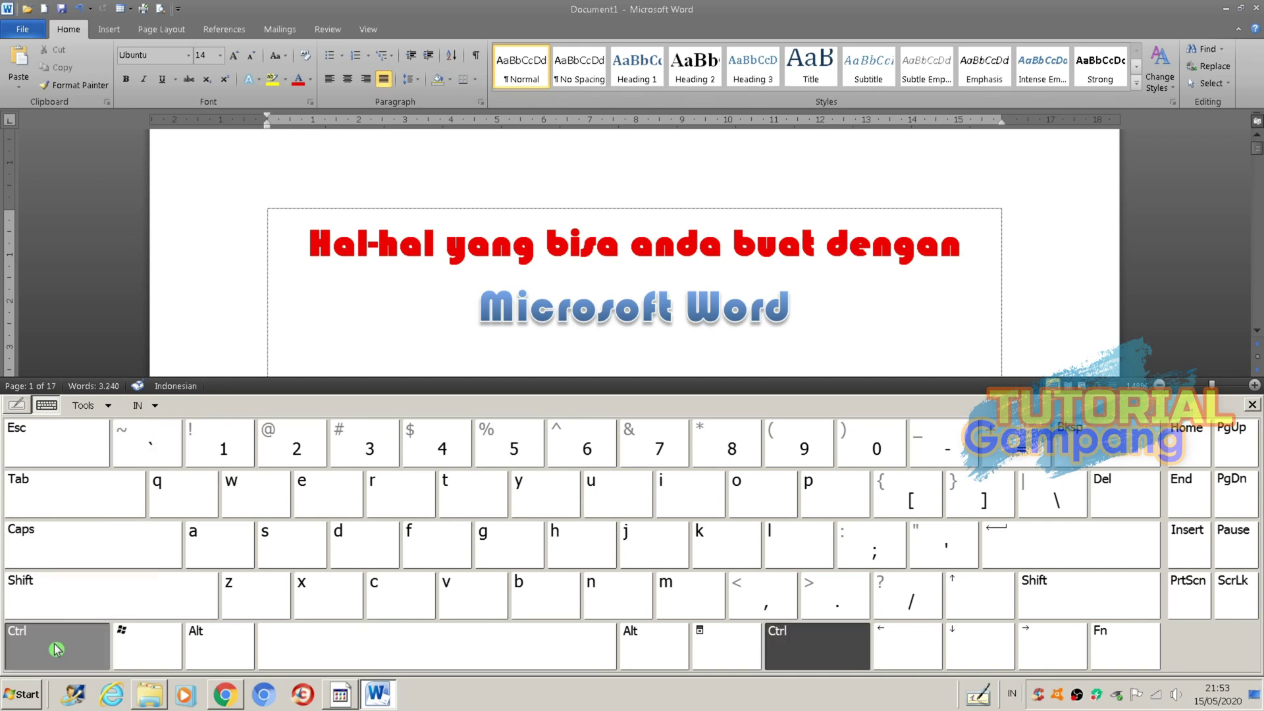
left_click(806, 541)
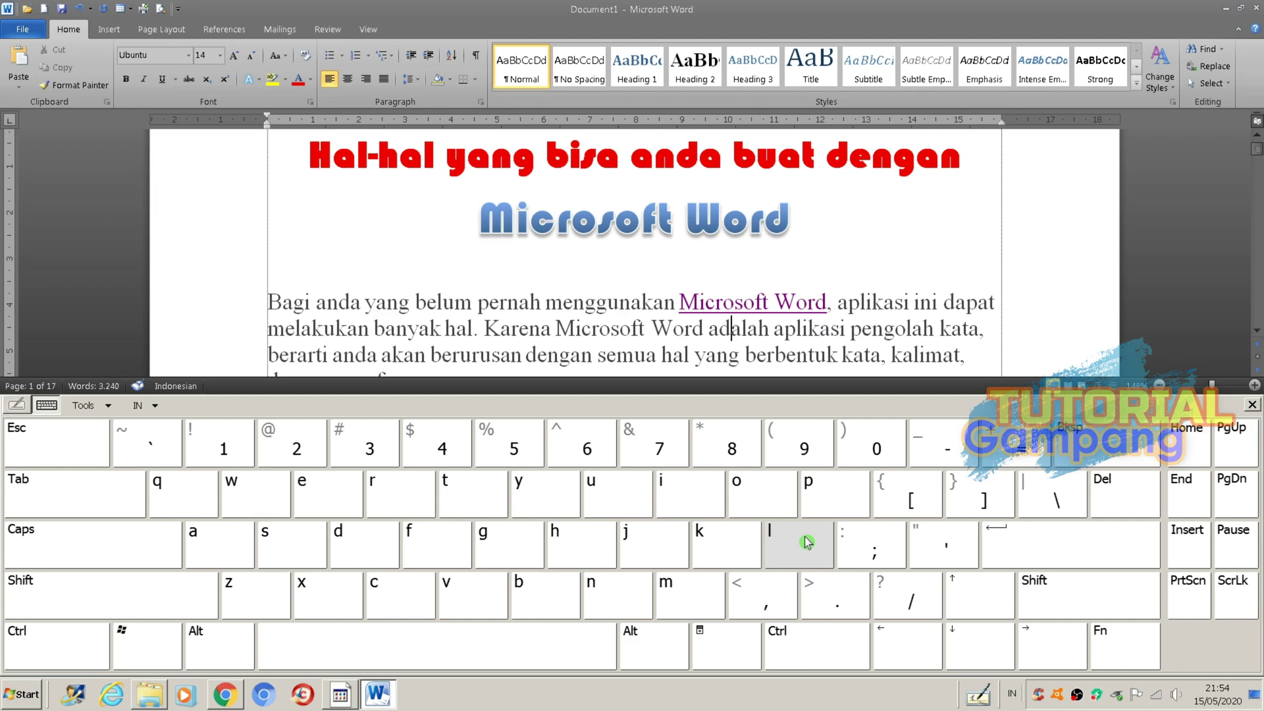
- Select the whole "Bagi anda yang belum pernah" paragraph, justify it, left-align it again and deselect it
scroll(528, 284, "down", 1)
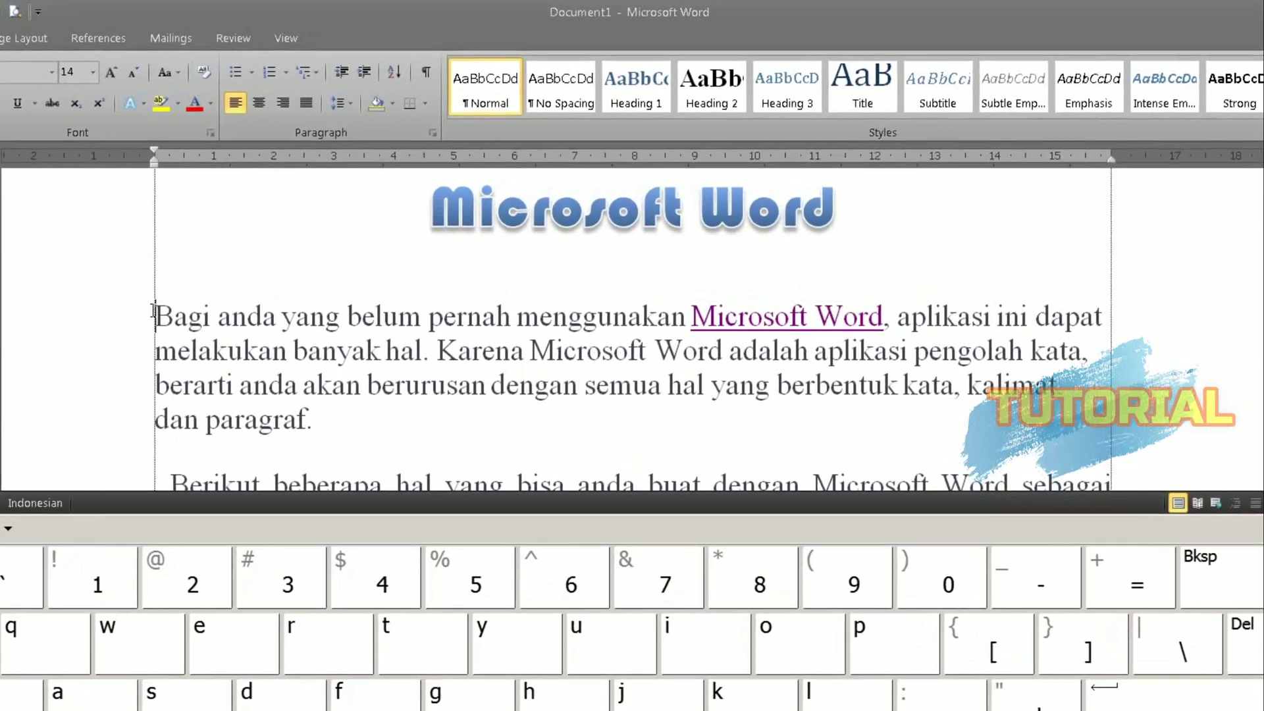
triple_click(431, 312)
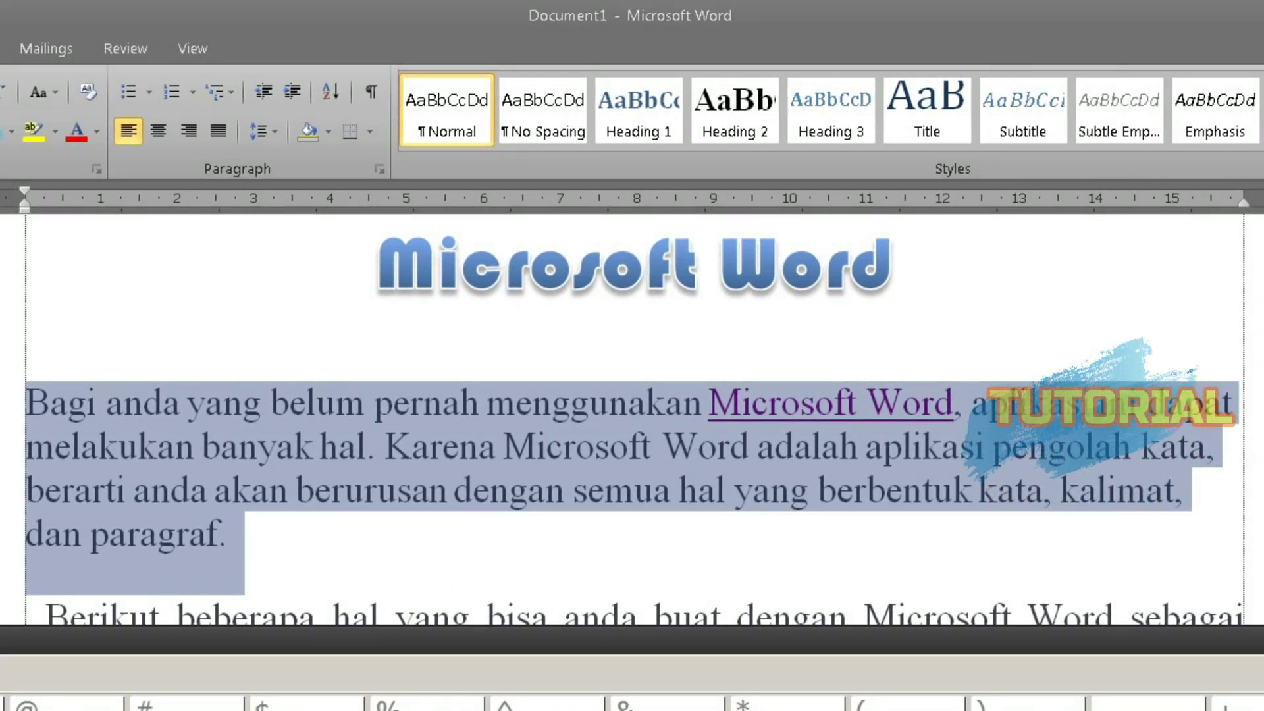
key("ctrl+j")
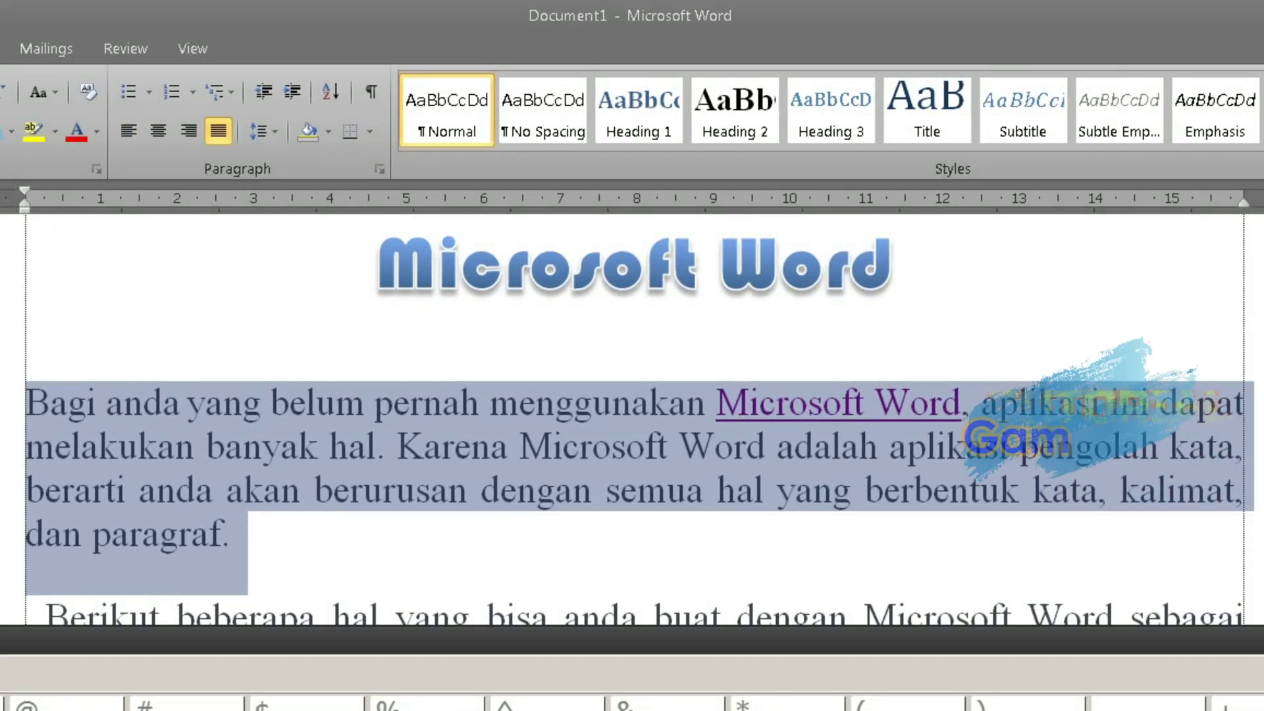
key("ctrl+l")
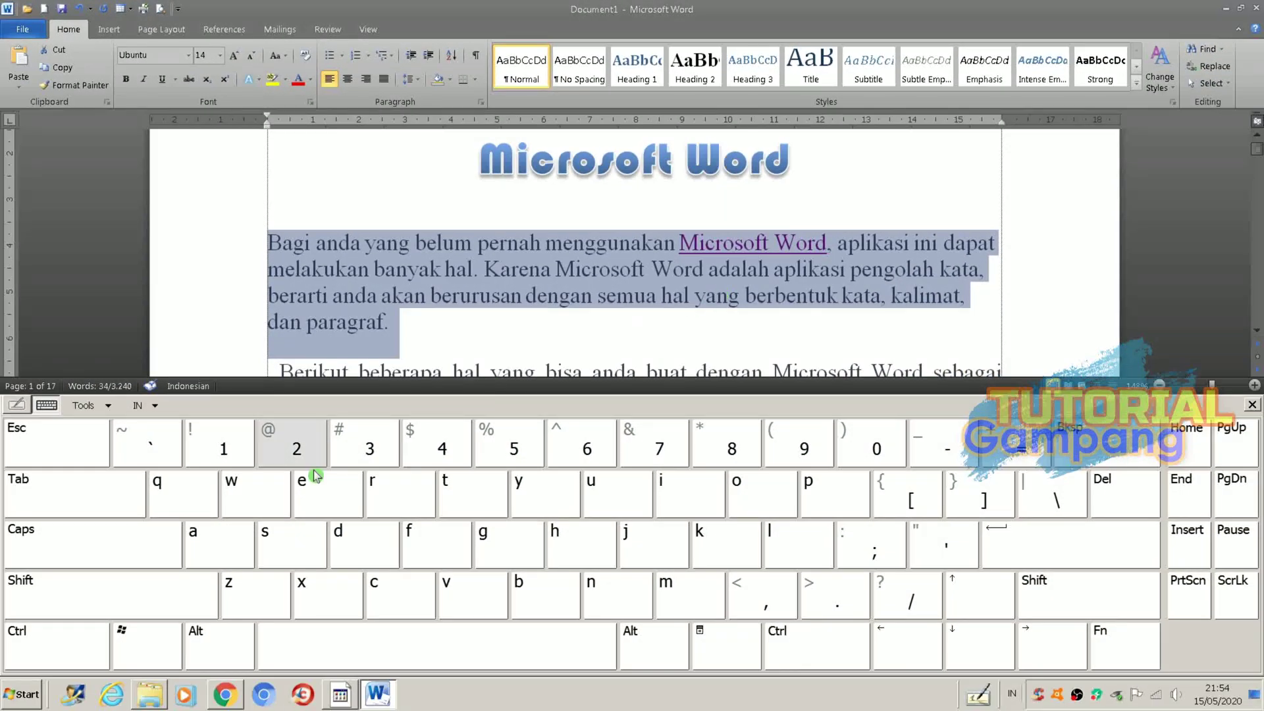
left_click(556, 270)
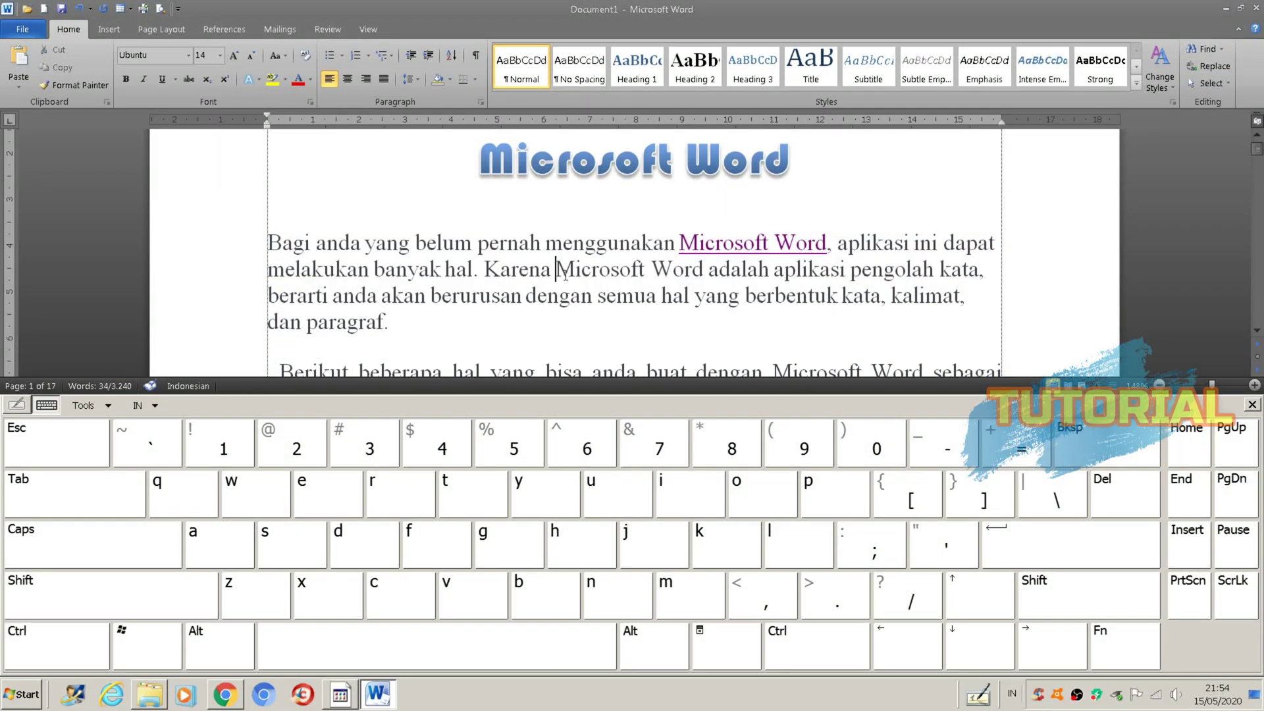
- Bring up the on-screen keyboard and point out its Ctrl+M combination, then return to the "Bagi anda yang belum pernah" paragraph
scroll(902, 434, "down", 1)
scroll(902, 435, "up", 2)
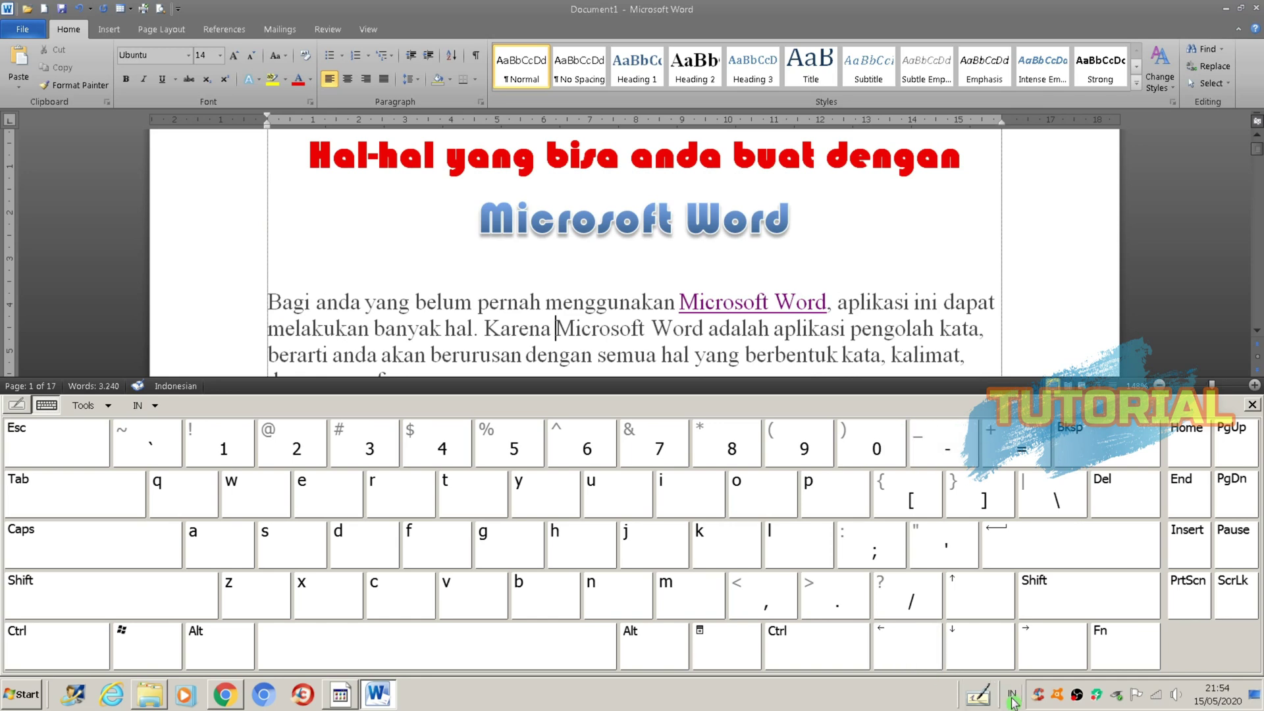
left_click(978, 694)
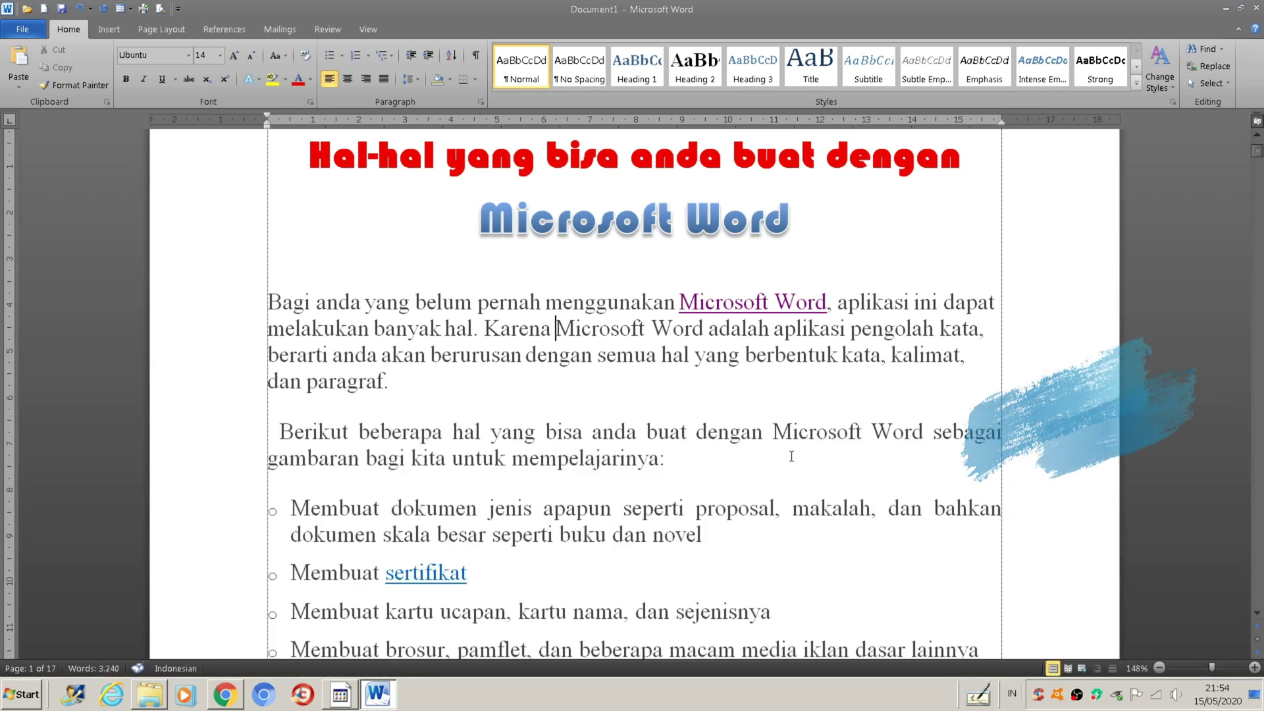
left_click(980, 695)
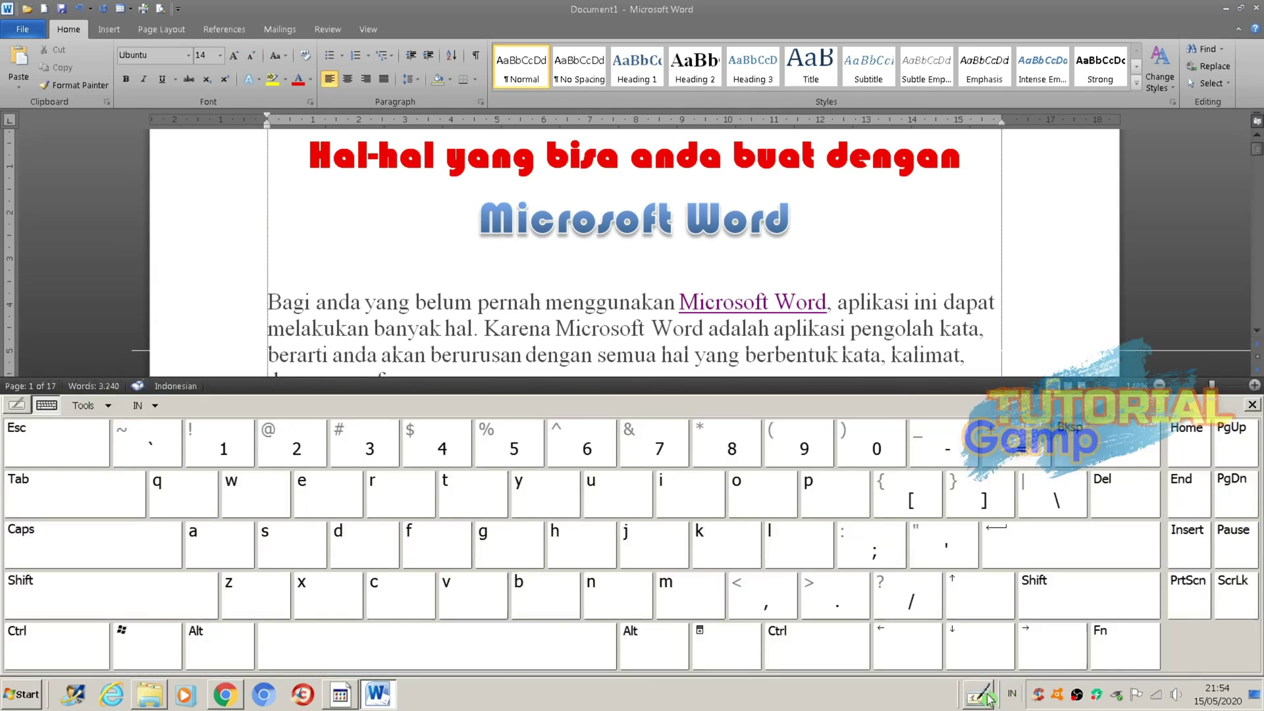
left_click(88, 652)
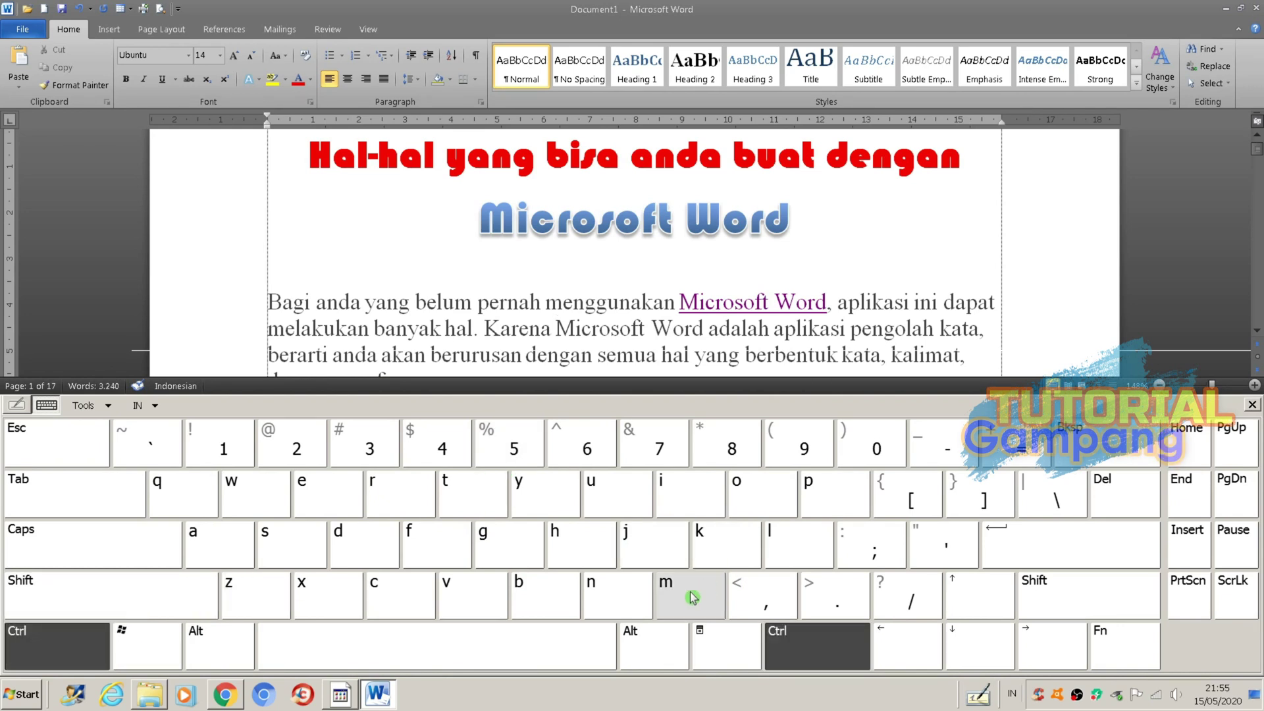
left_click(555, 327, "ctrl")
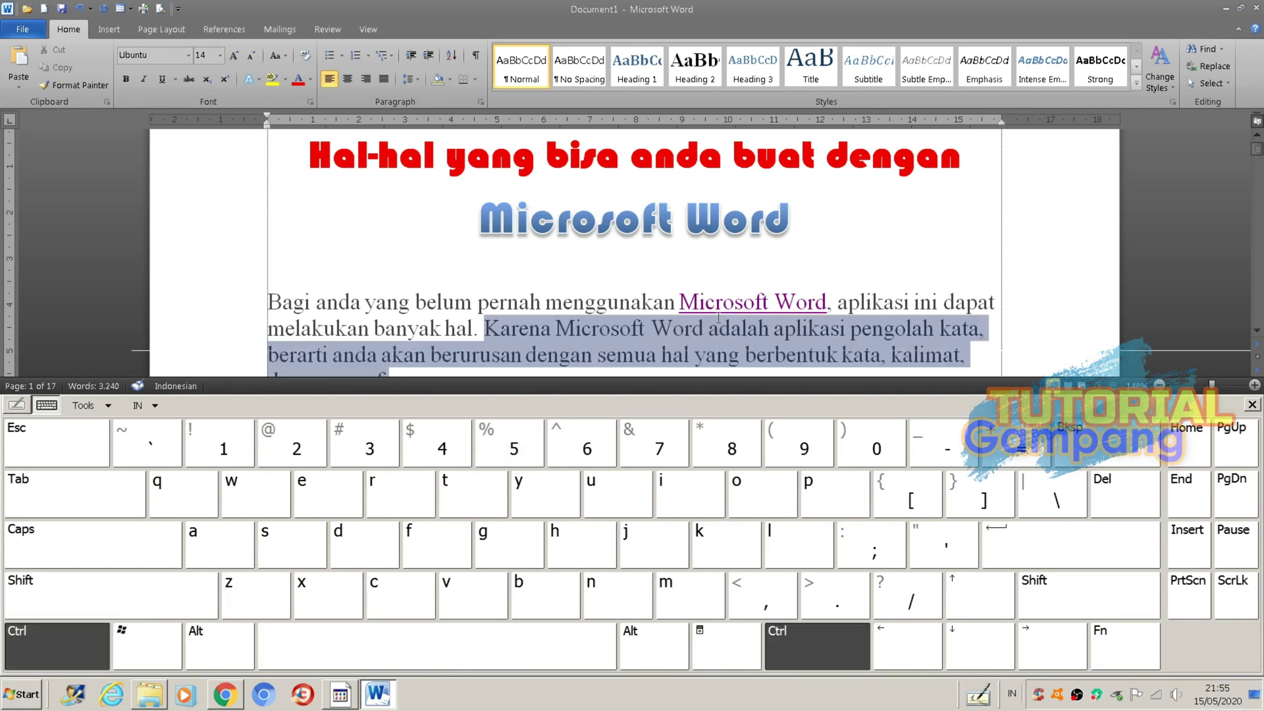
- Select the whole "Bagi anda yang belum pernah" paragraph, justify it and clear the selection
scroll(650, 303, "down", 1)
scroll(649, 303, "up", 2)
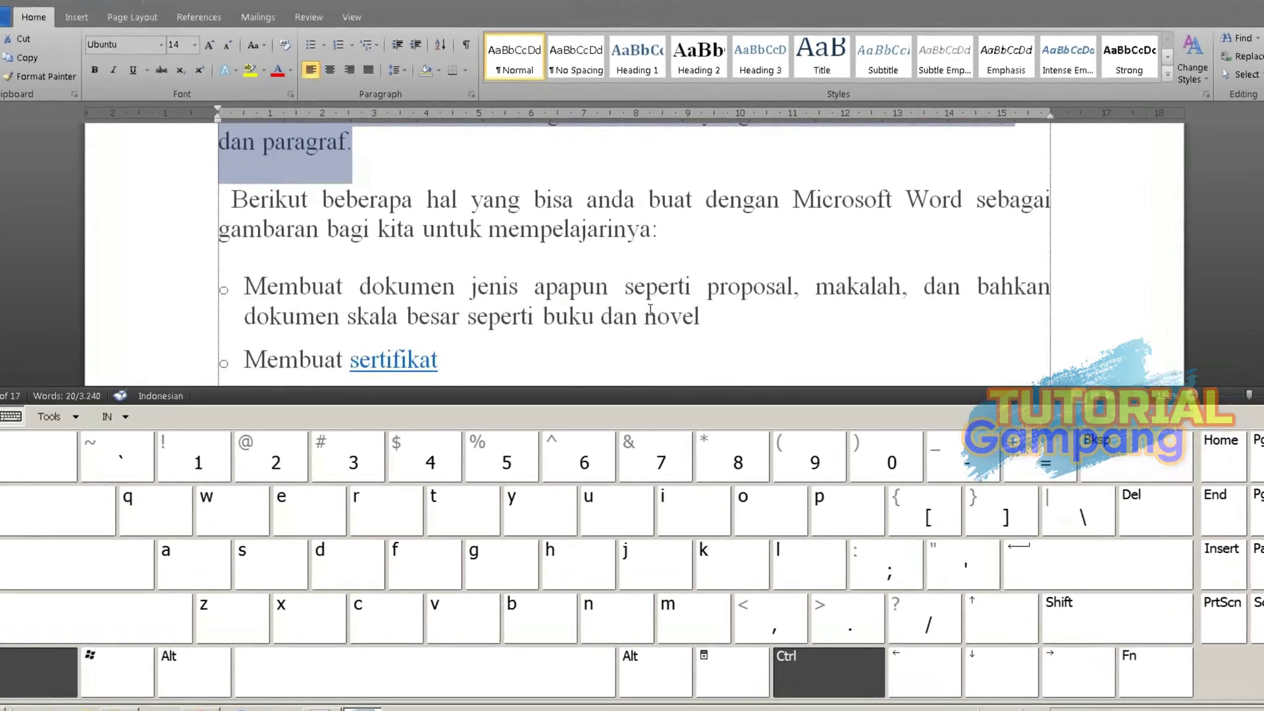
scroll(650, 308, "down", 1)
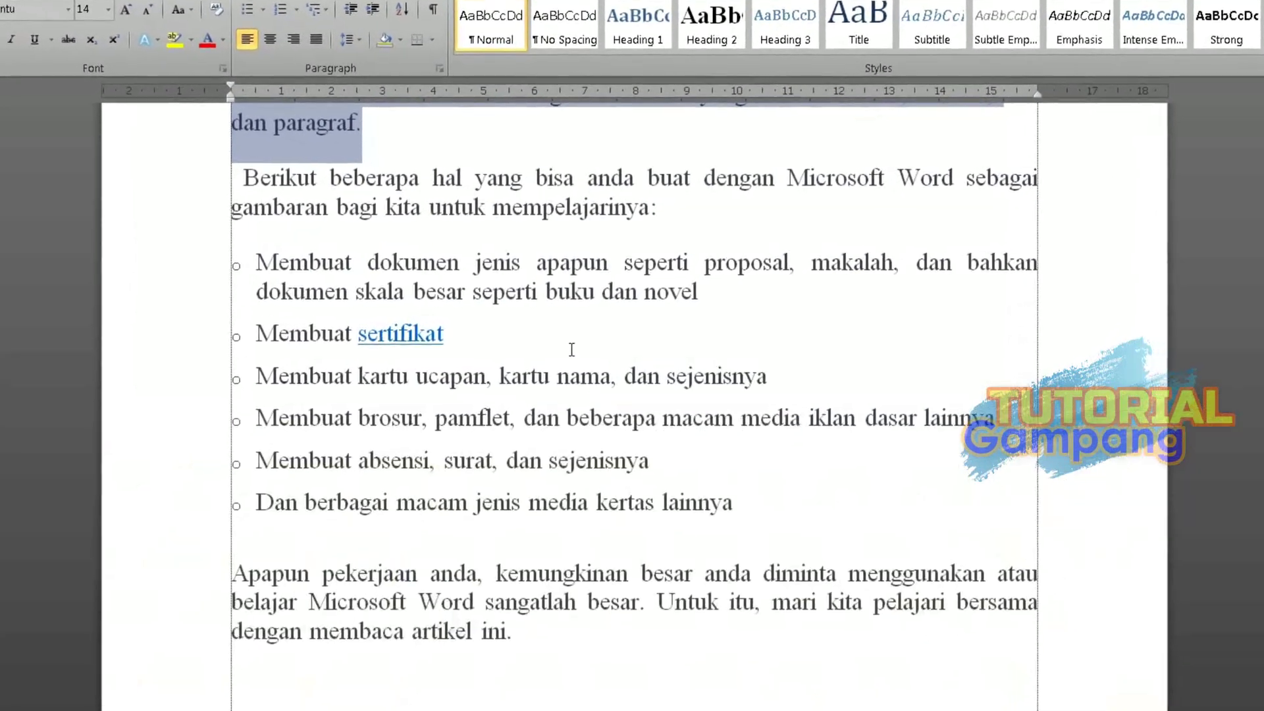
scroll(326, 312, "up", 5)
triple_click(381, 464)
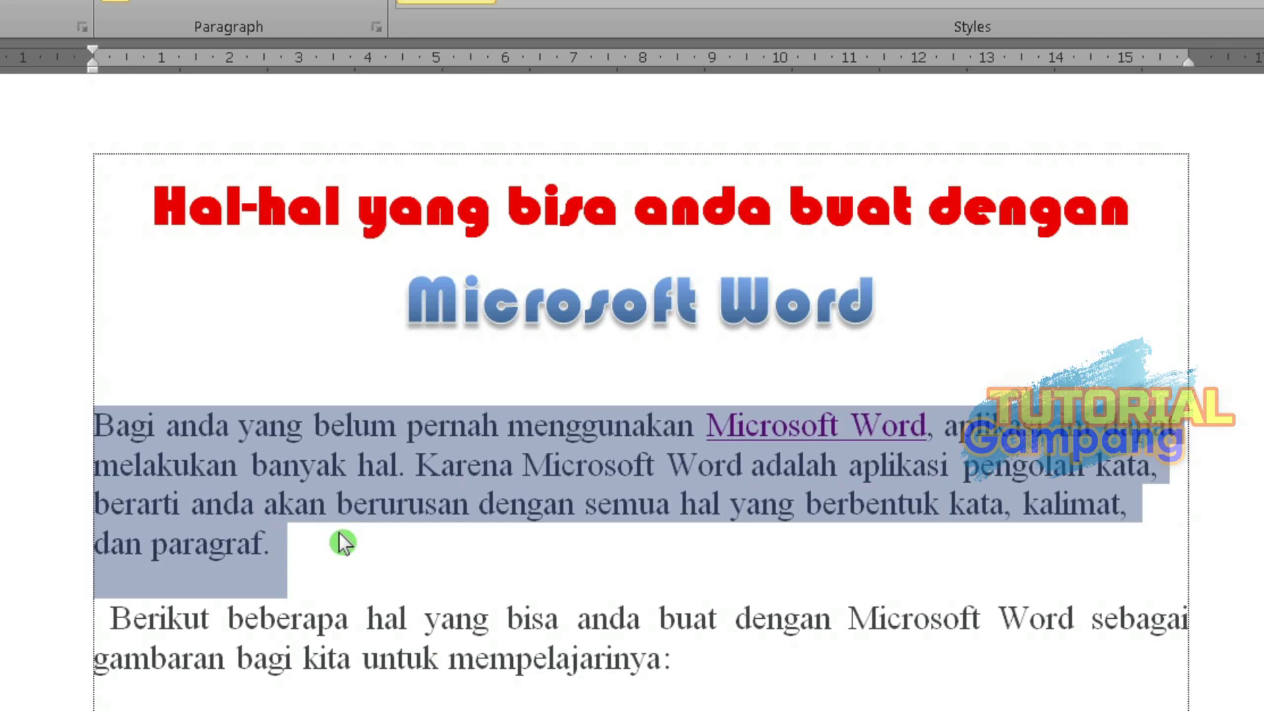
key("ctrl+j")
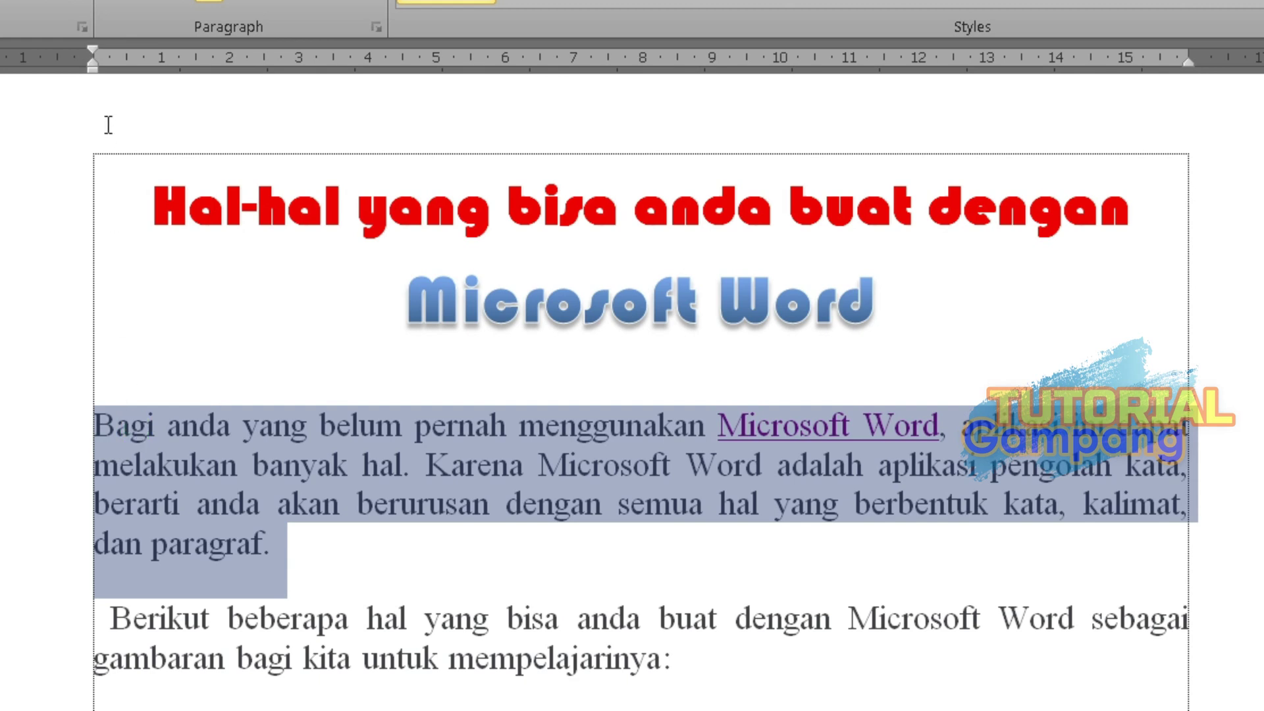
left_click(355, 499)
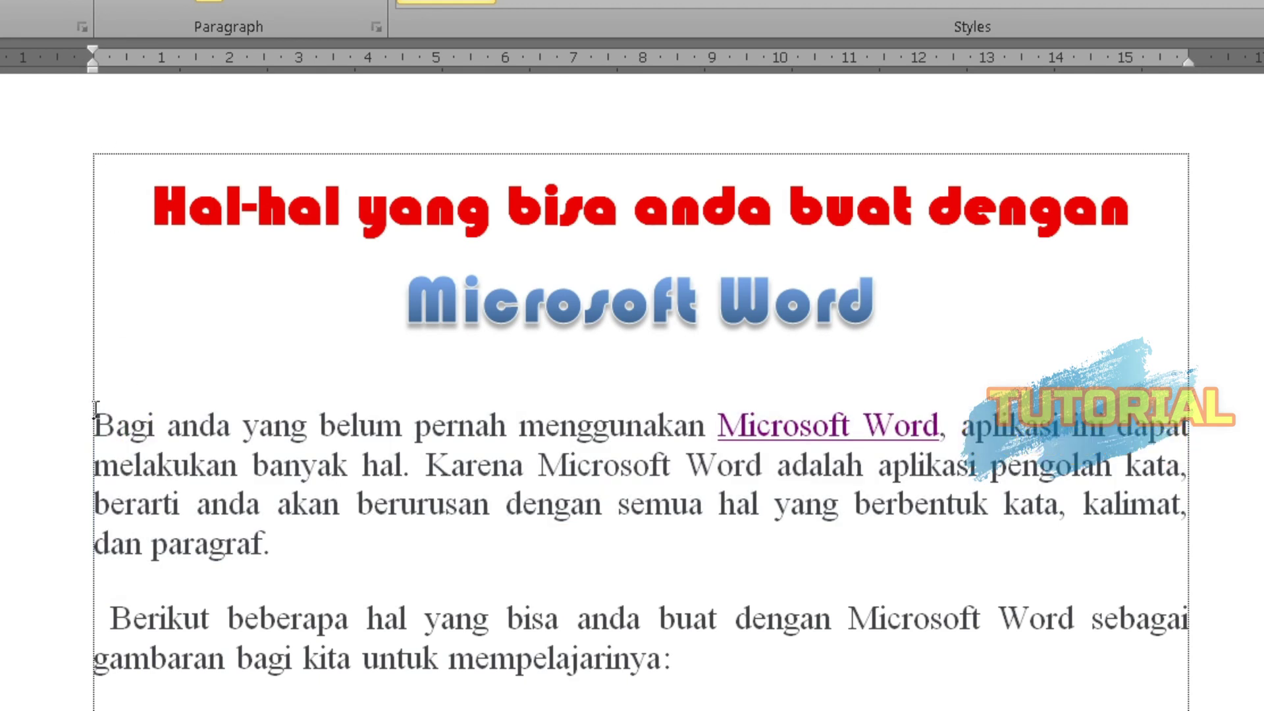
- Select the "Bagi anda yang belum pernah" paragraph and increase its left indent nine times with the Ctrl+M shortcut
left_click_drag(95, 414, 274, 527)
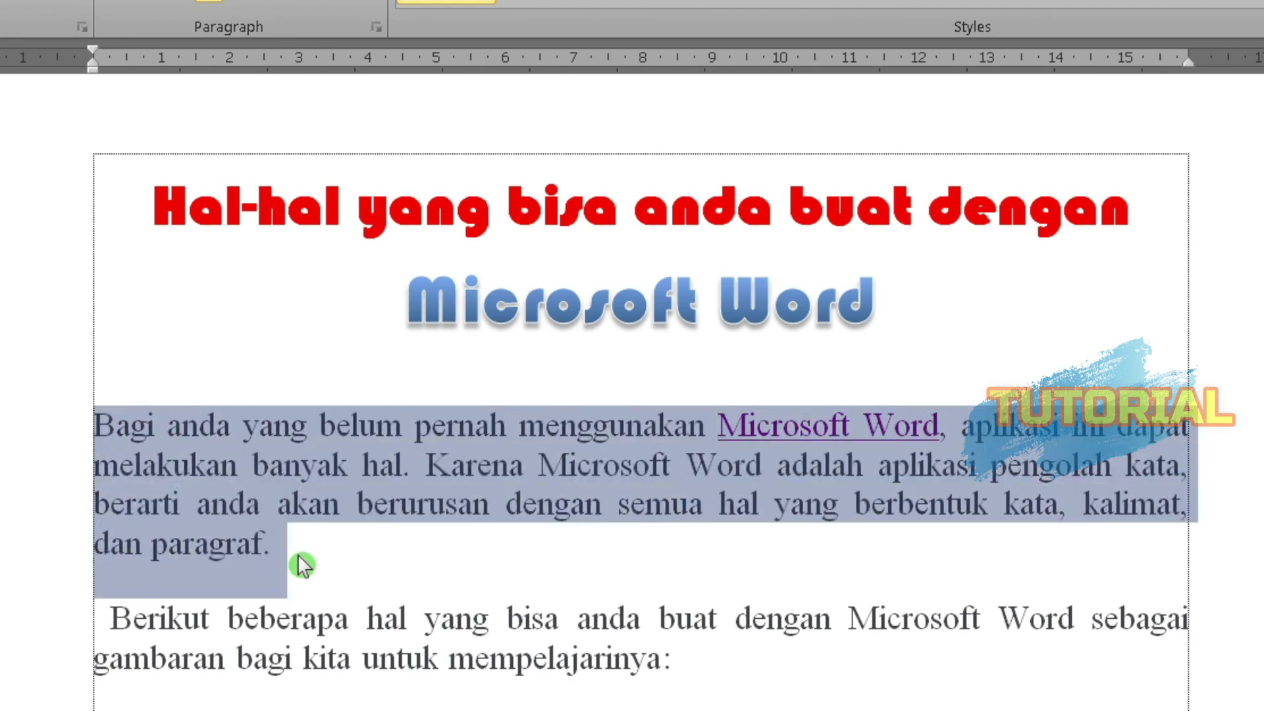
key("ctrl+m")
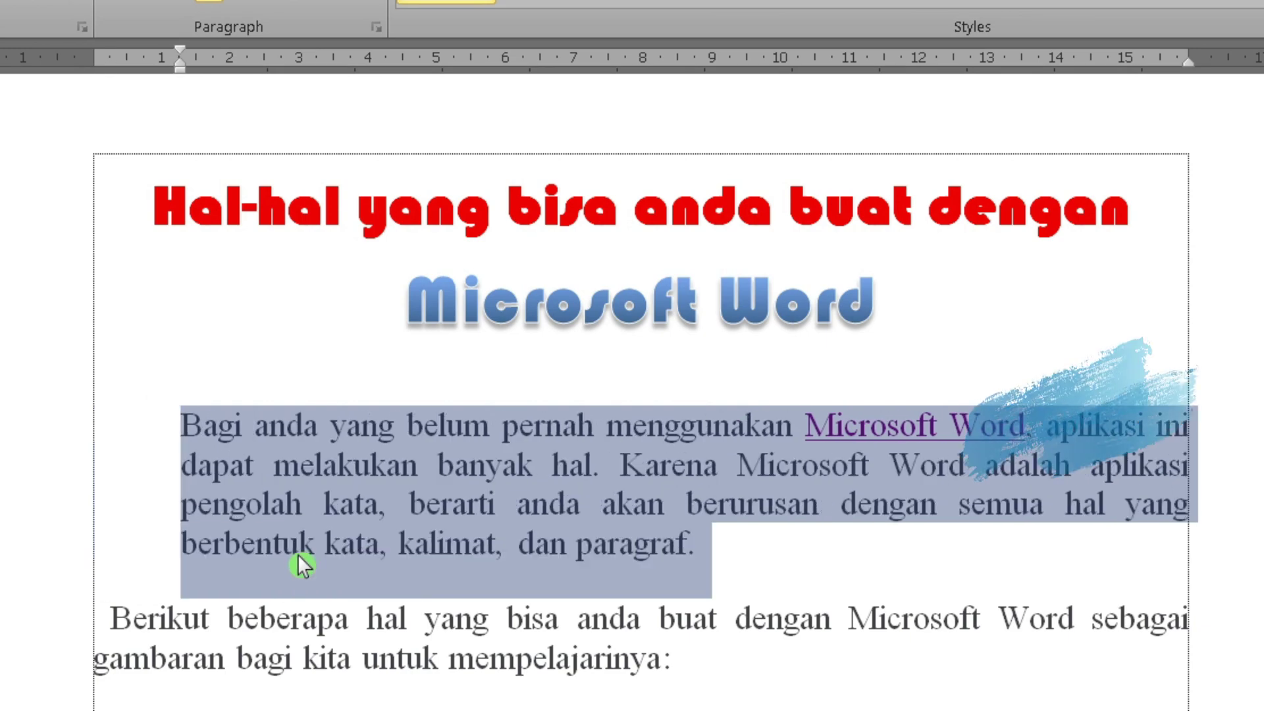
key("ctrl+m")
key("ctrl+m")
key("ctrl+m")
key("ctrl+m")
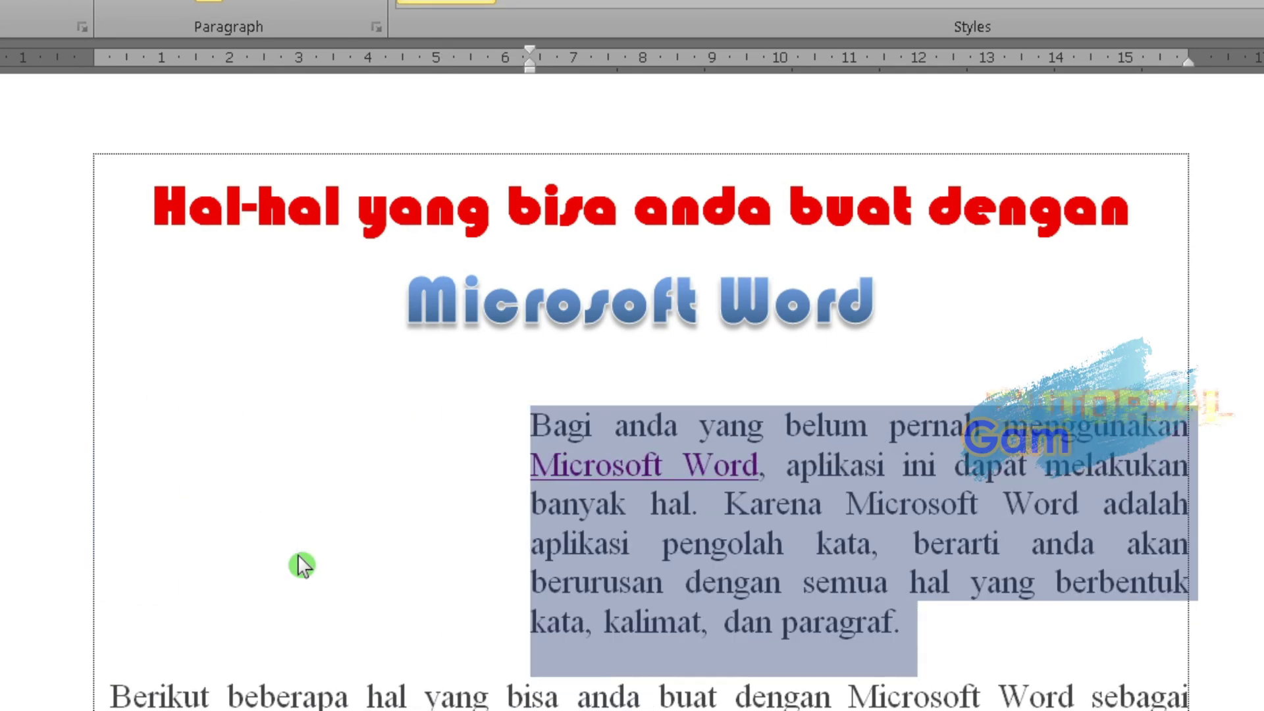
key("ctrl+m")
key("ctrl+m")
key("ctrl+m")
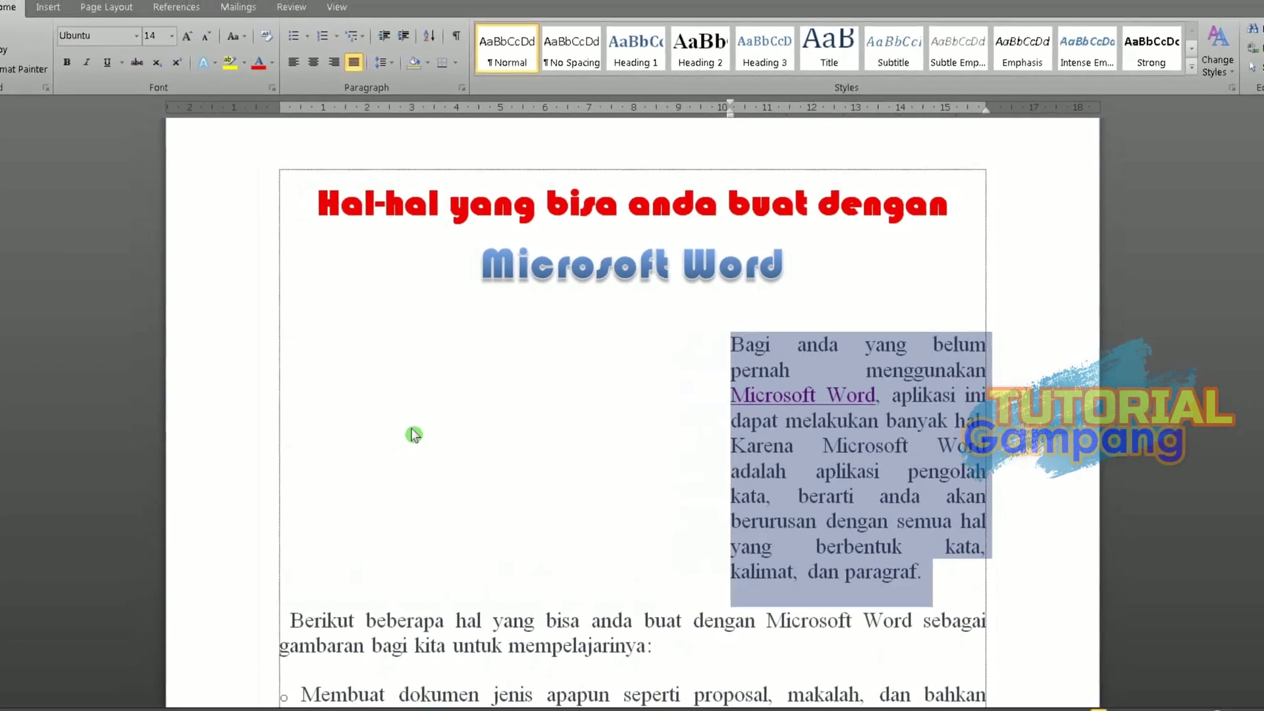
key("ctrl+m")
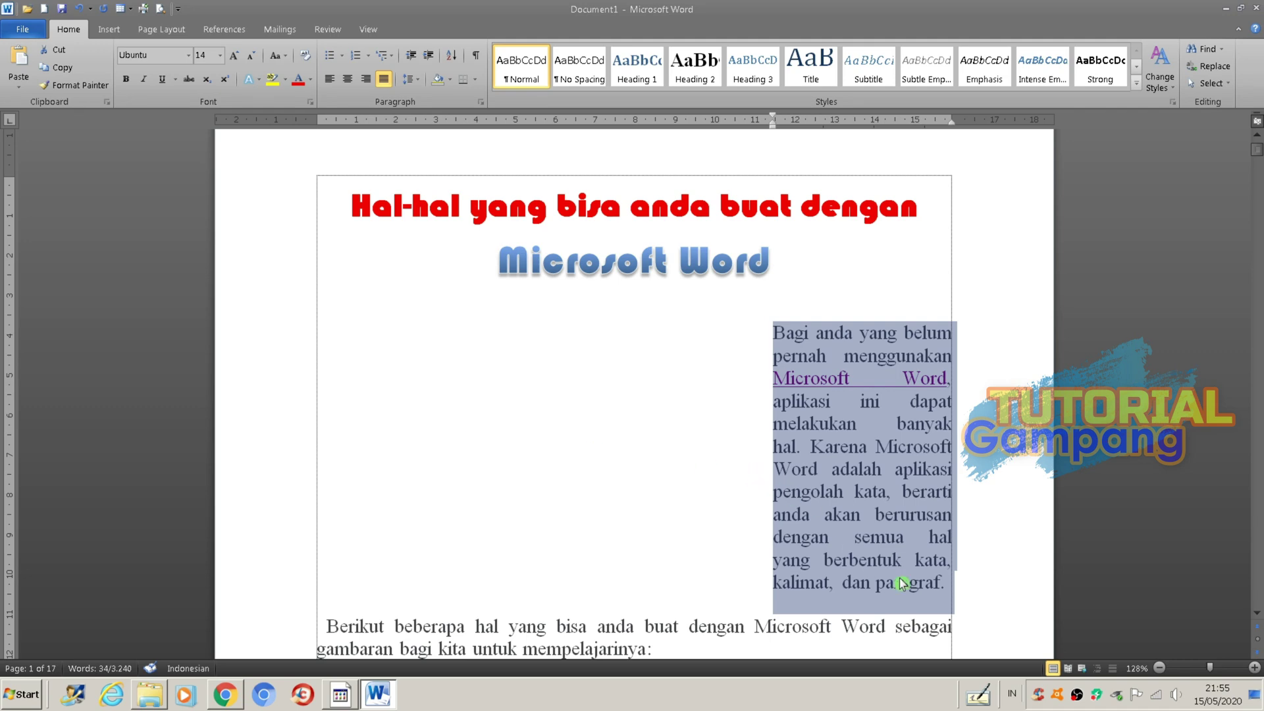
- Reduce the paragraph's indent by one level using Ctrl+Shift+M on the on-screen keyboard, and undo the stray "mm" text replacing it
left_click(977, 695)
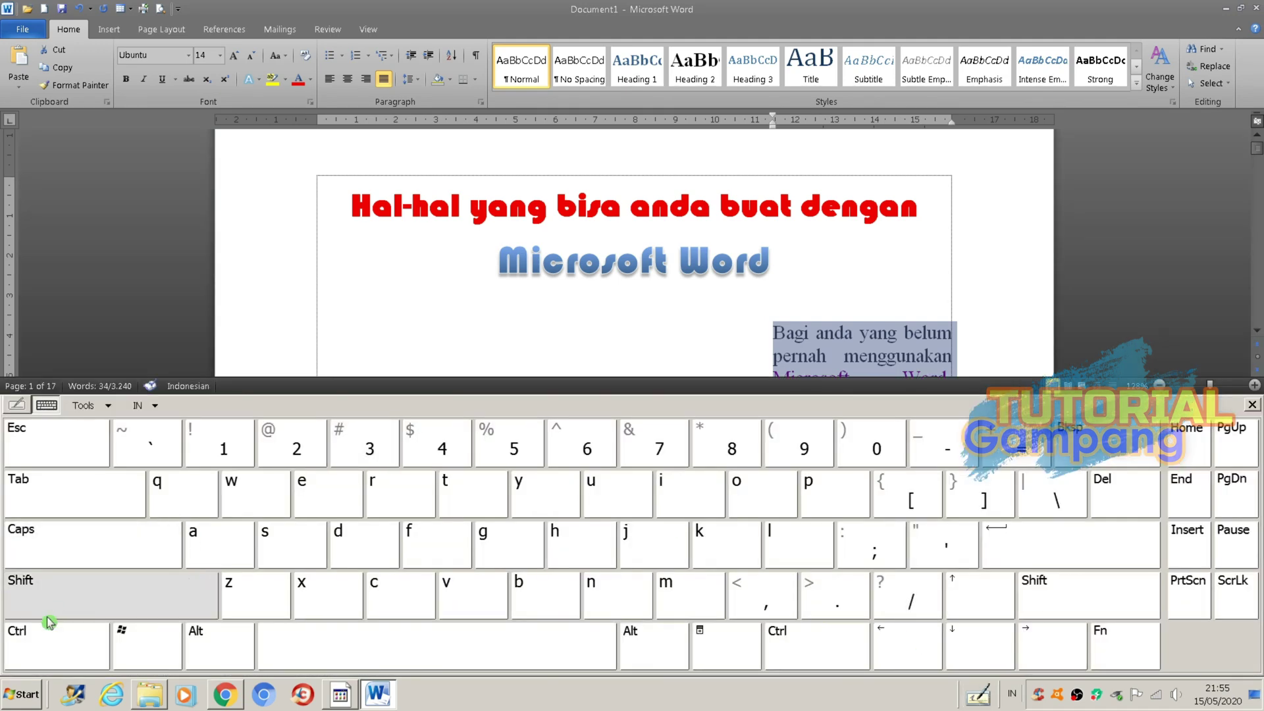
left_click(50, 642)
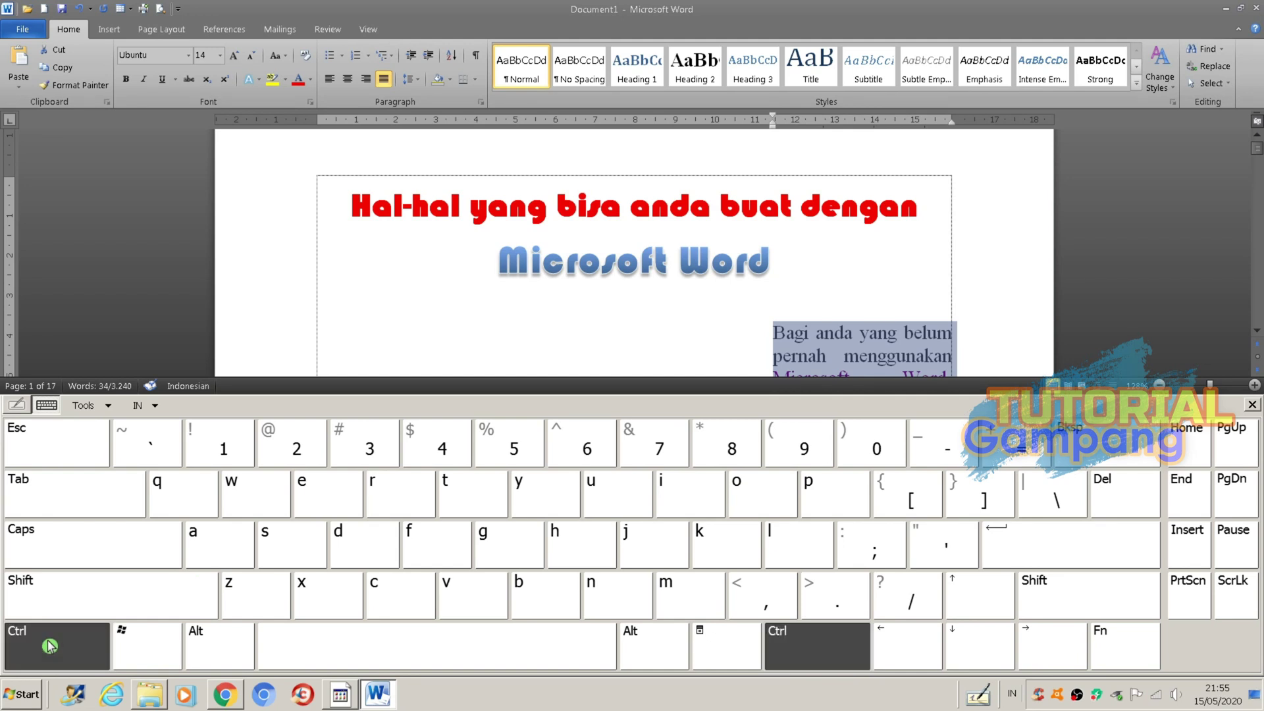
left_click(38, 596)
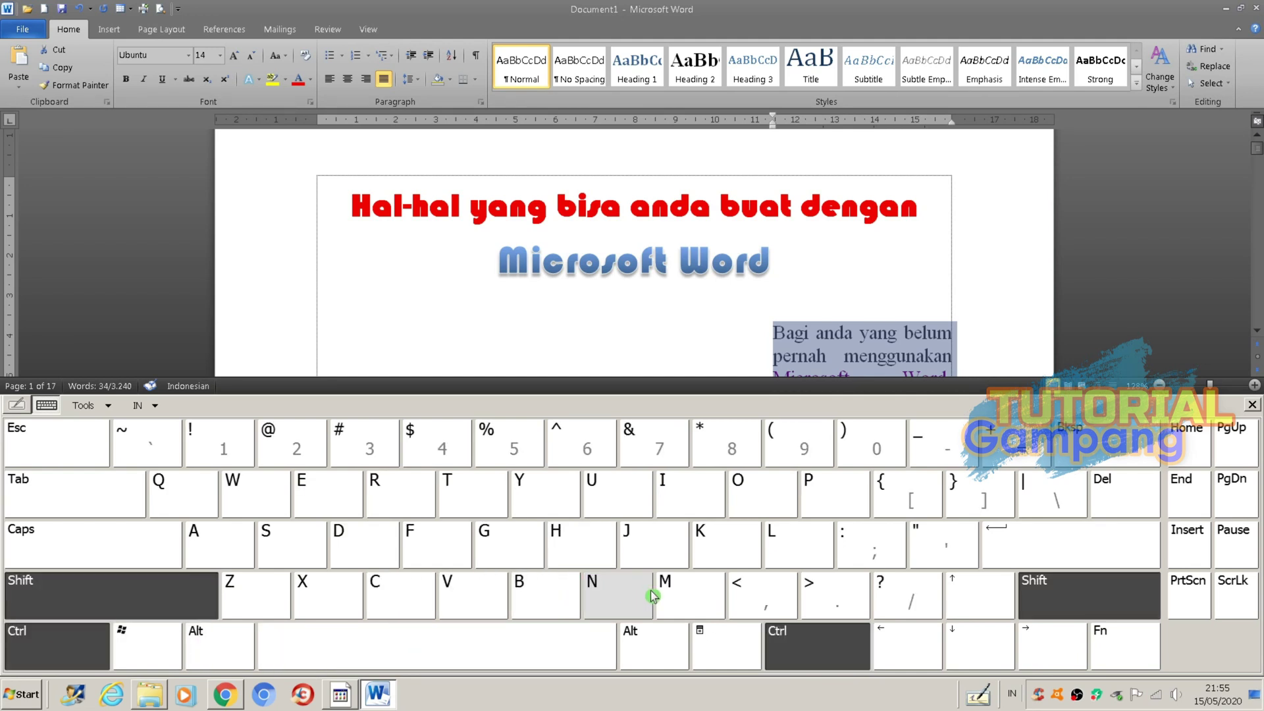
left_click(698, 599)
left_click(700, 599)
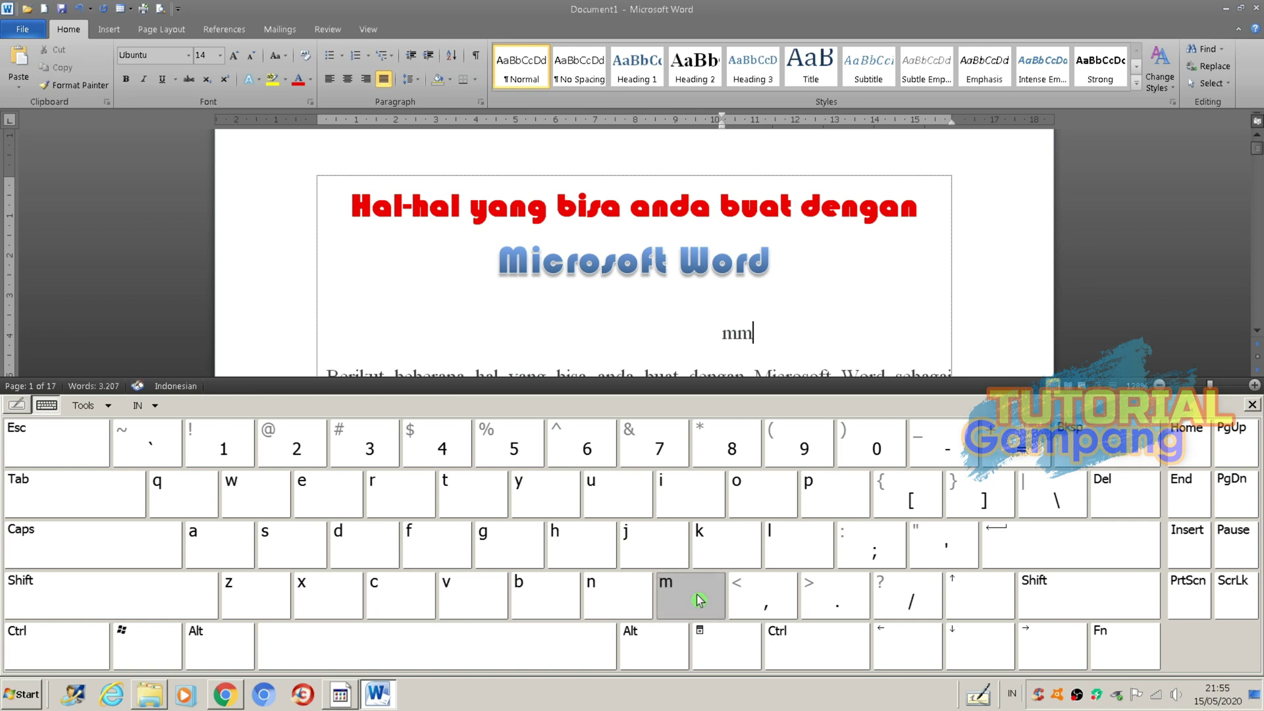
key("ctrl+z")
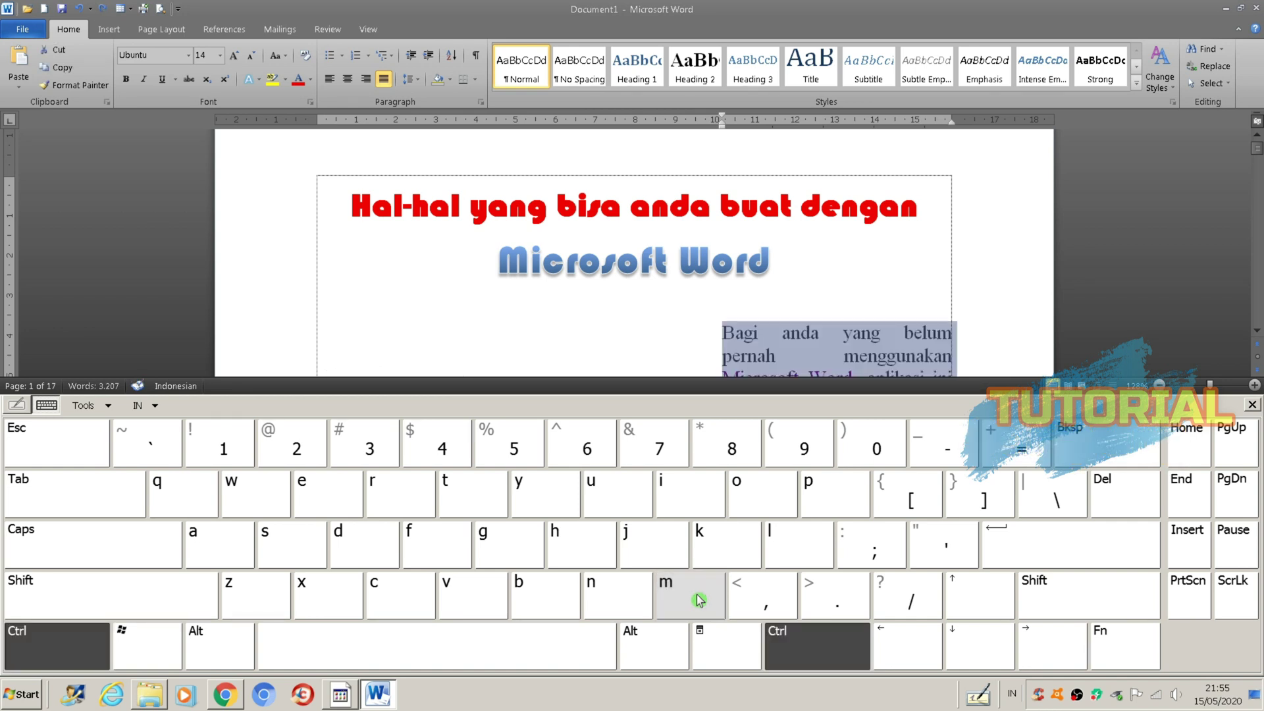
- Point out the Ctrl+Shift+M combination on the on-screen keyboard again and return to the document
left_click(64, 661)
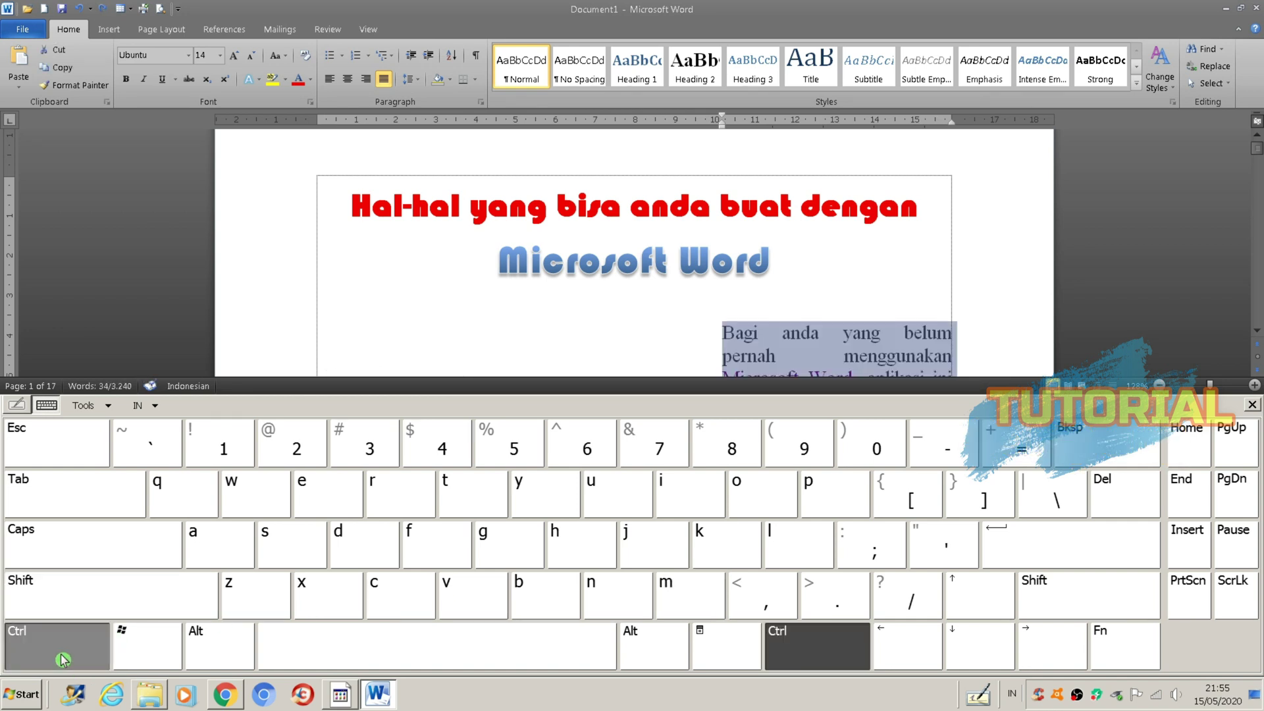
left_click(63, 611)
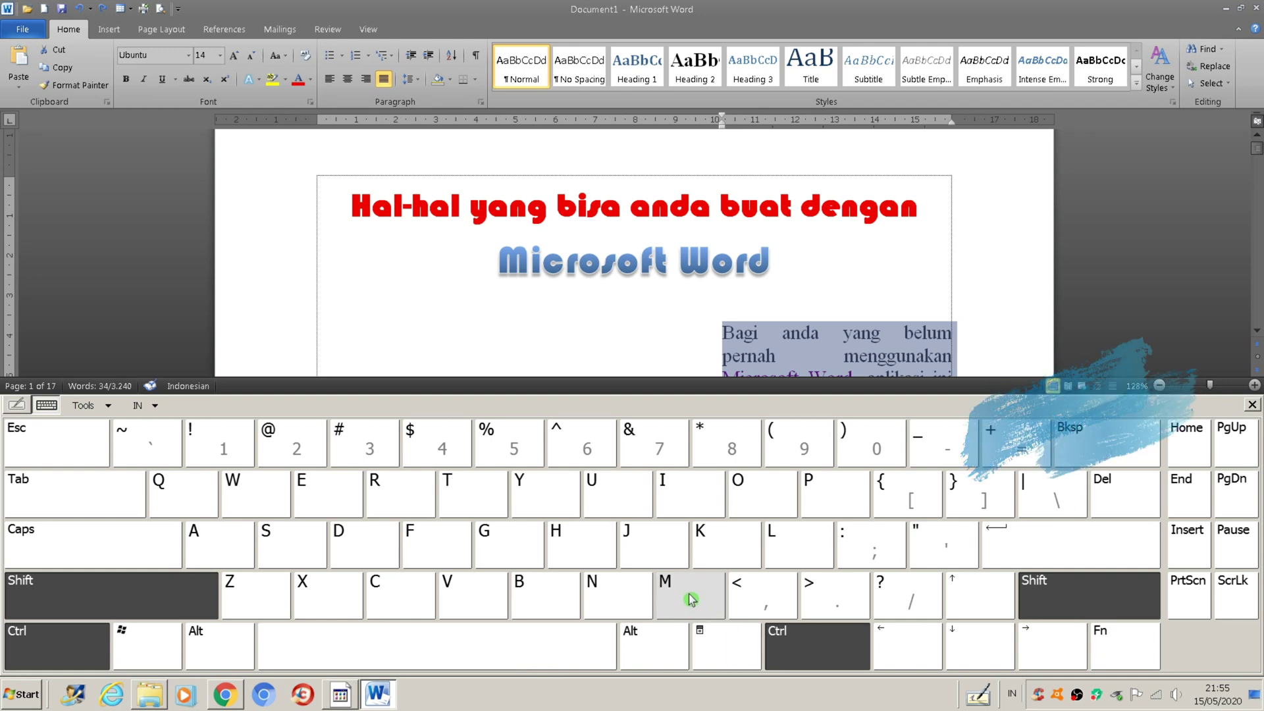
left_click(669, 341)
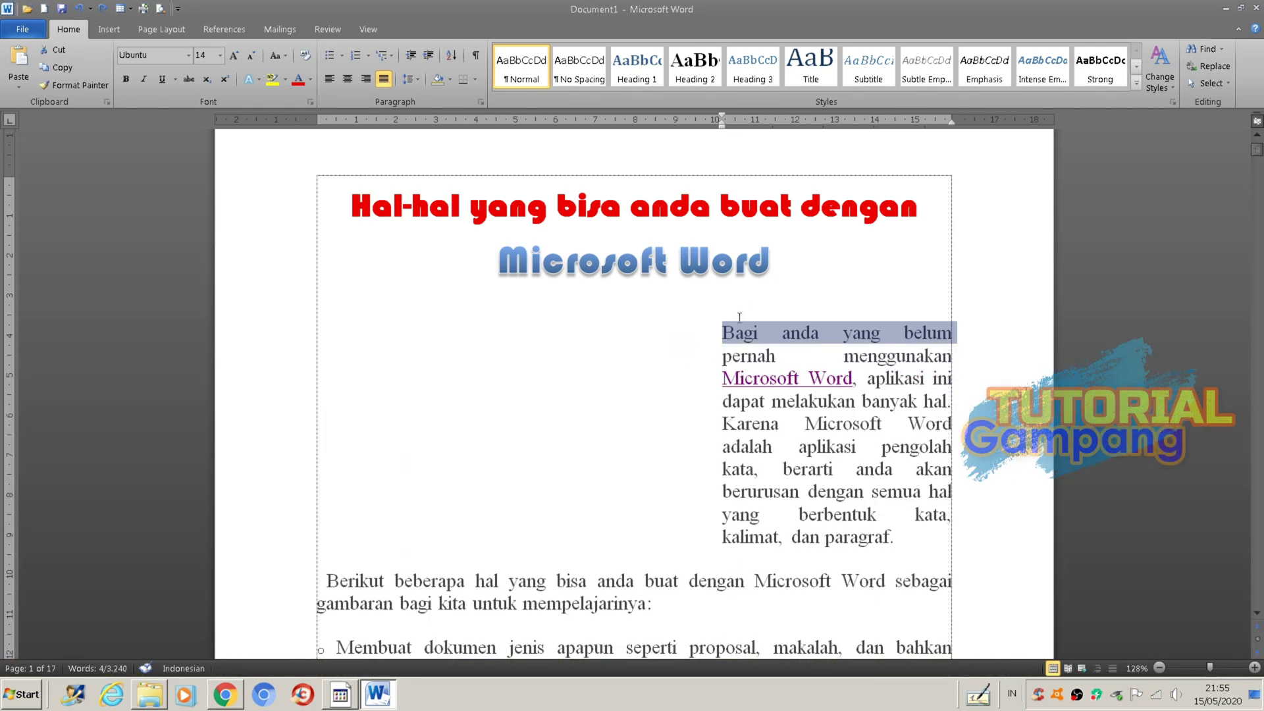
- Select the indented "Bagi anda yang belum pernah" paragraph and decrease its indent eight times, back to the left margin
left_click_drag(722, 347, 948, 551)
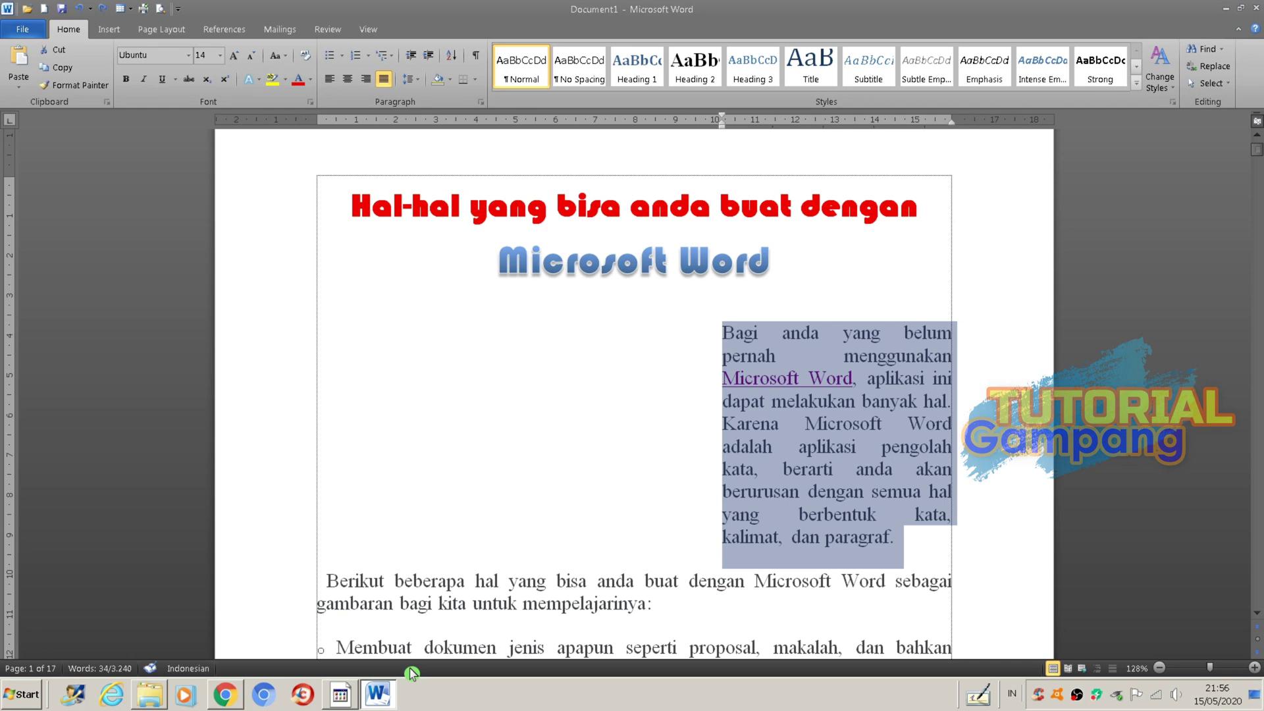
key("ctrl+shift+m")
key("ctrl+shift+m")
key("ctrl+shift+m")
key("ctrl+shift+m")
key("ctrl+shift+m")
key("ctrl+shift+m")
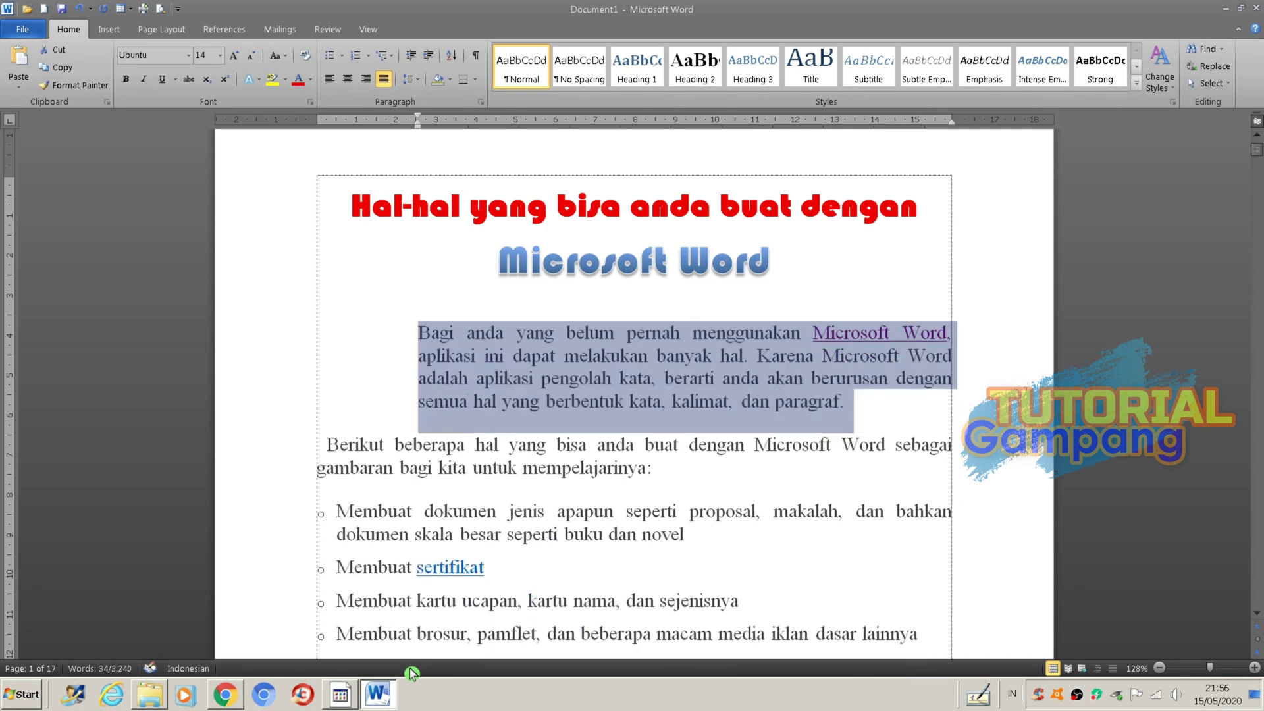
key("ctrl+shift+m")
key("ctrl+shift+m")
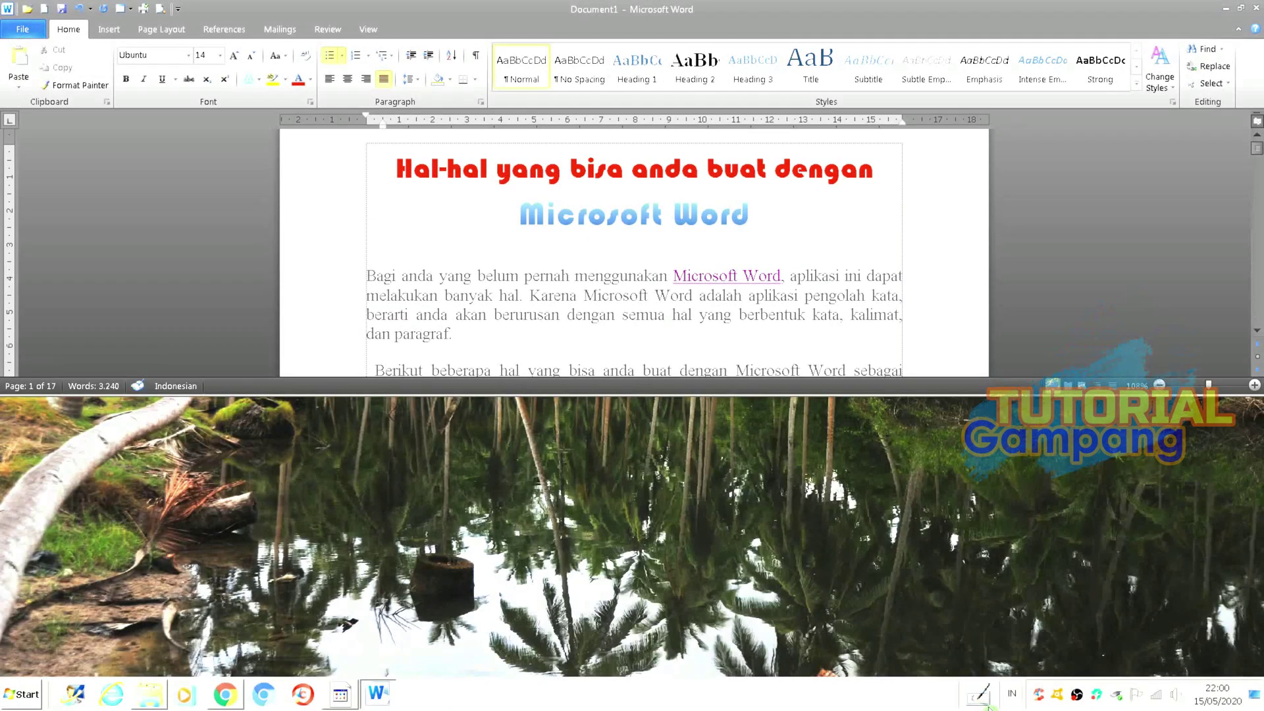
- Show the on-screen keyboard, point out its Ctrl key for the new-document shortcut, release it and hide the keyboard
left_click(981, 697)
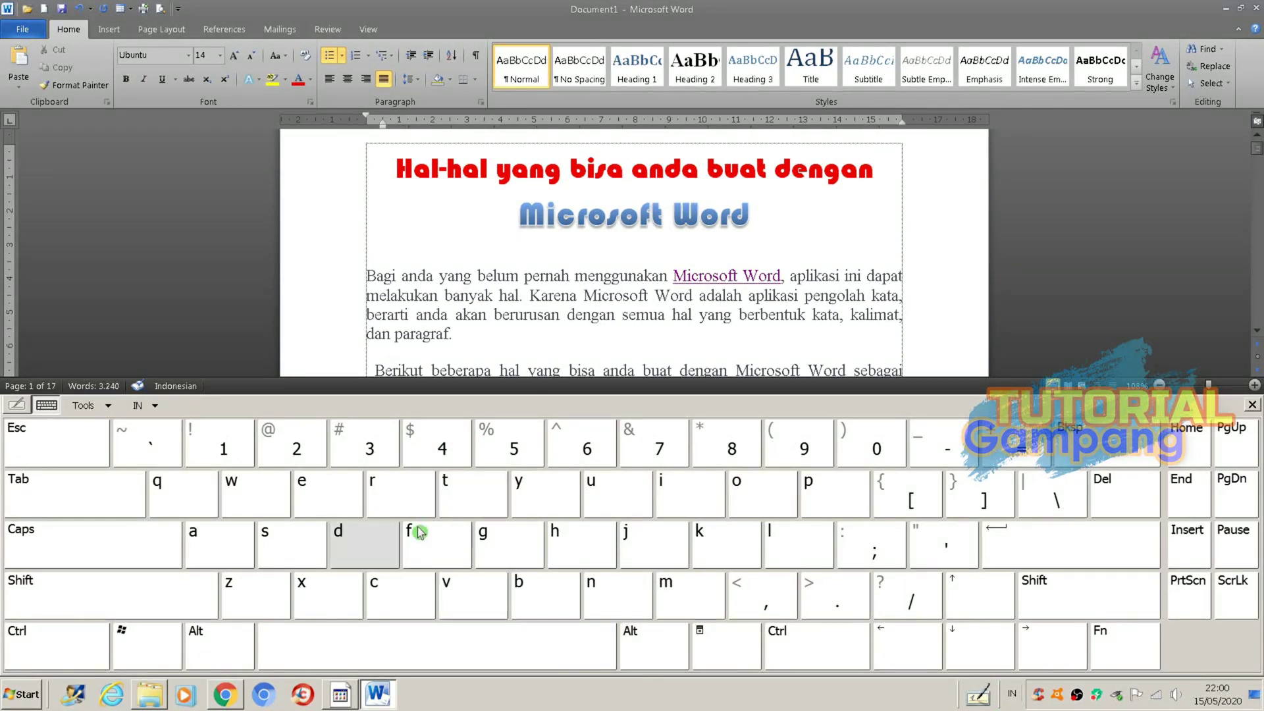
left_click(62, 658)
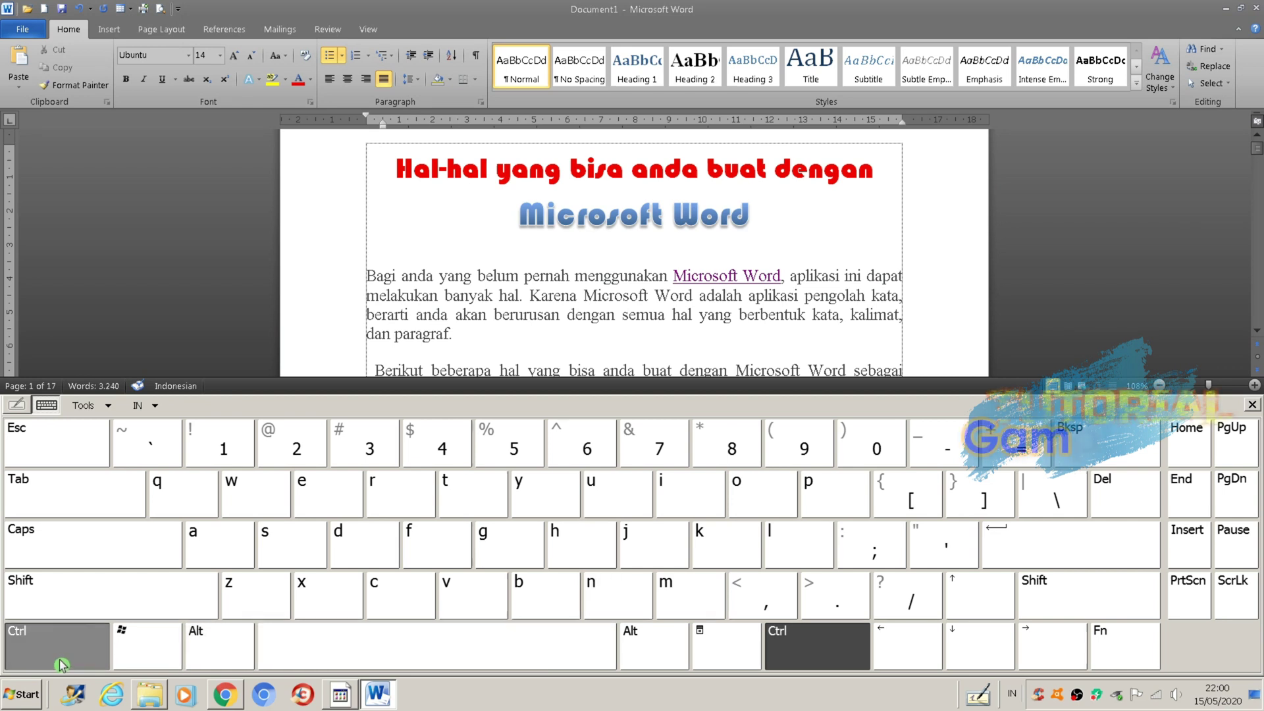
left_click(670, 259, "ctrl")
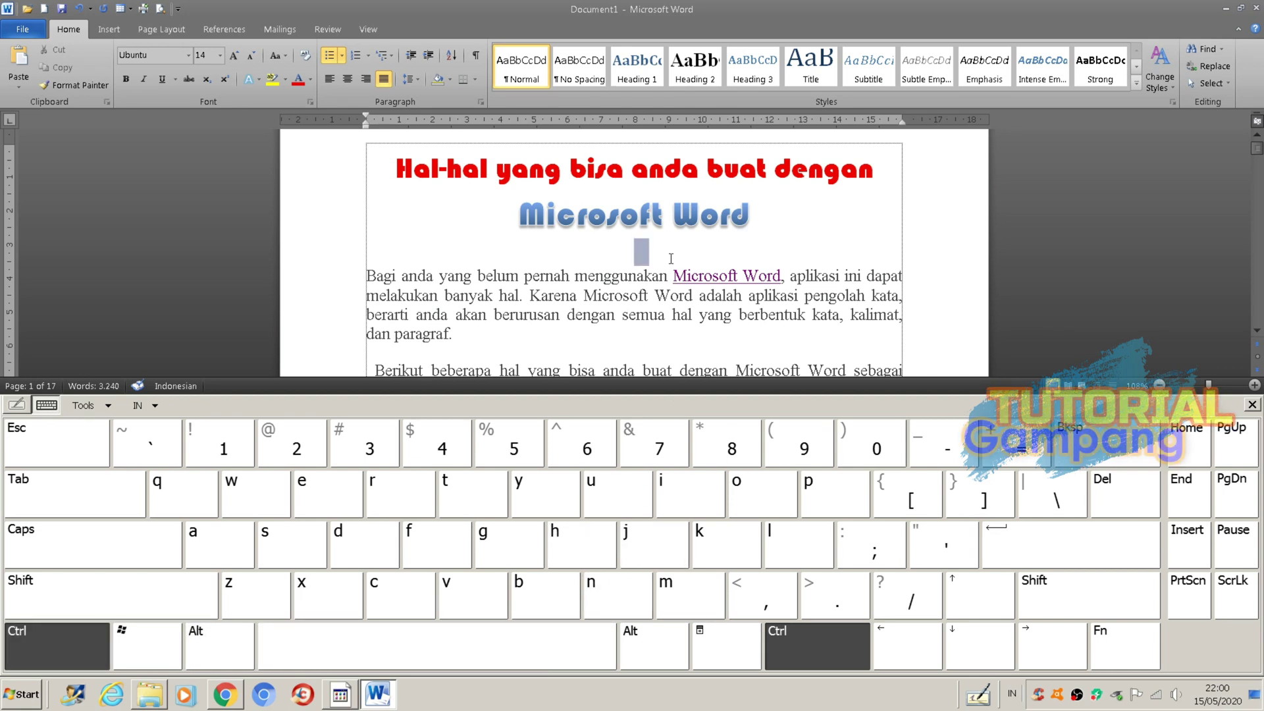
left_click(57, 645)
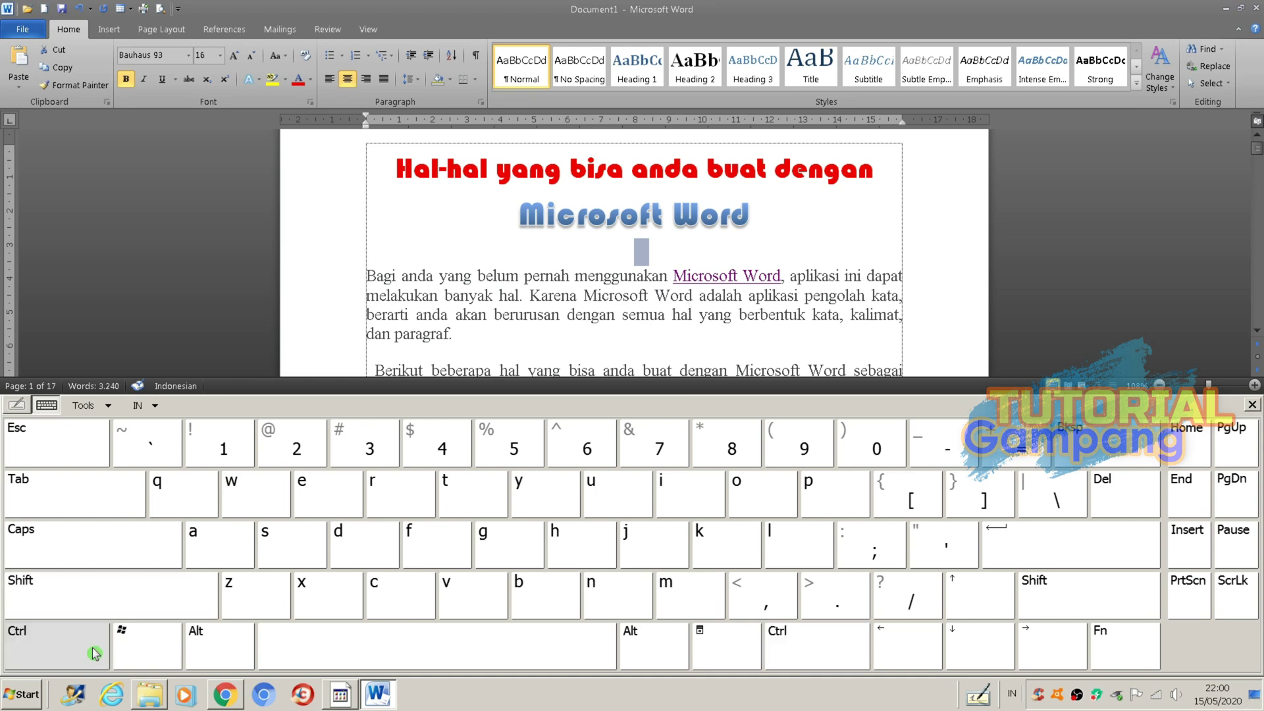
left_click(798, 275)
left_click(978, 694)
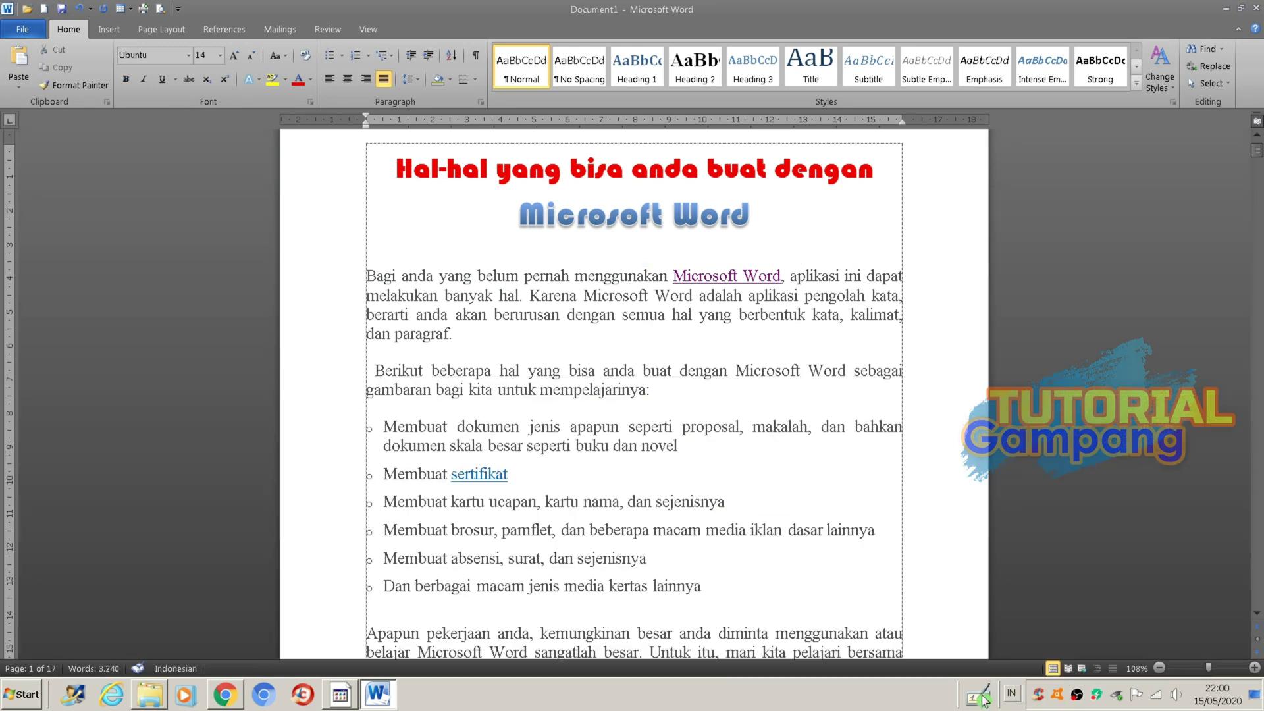
- Create several new blank documents with the new-document shortcut and switch back to Document2
scroll(811, 543, "up", 5)
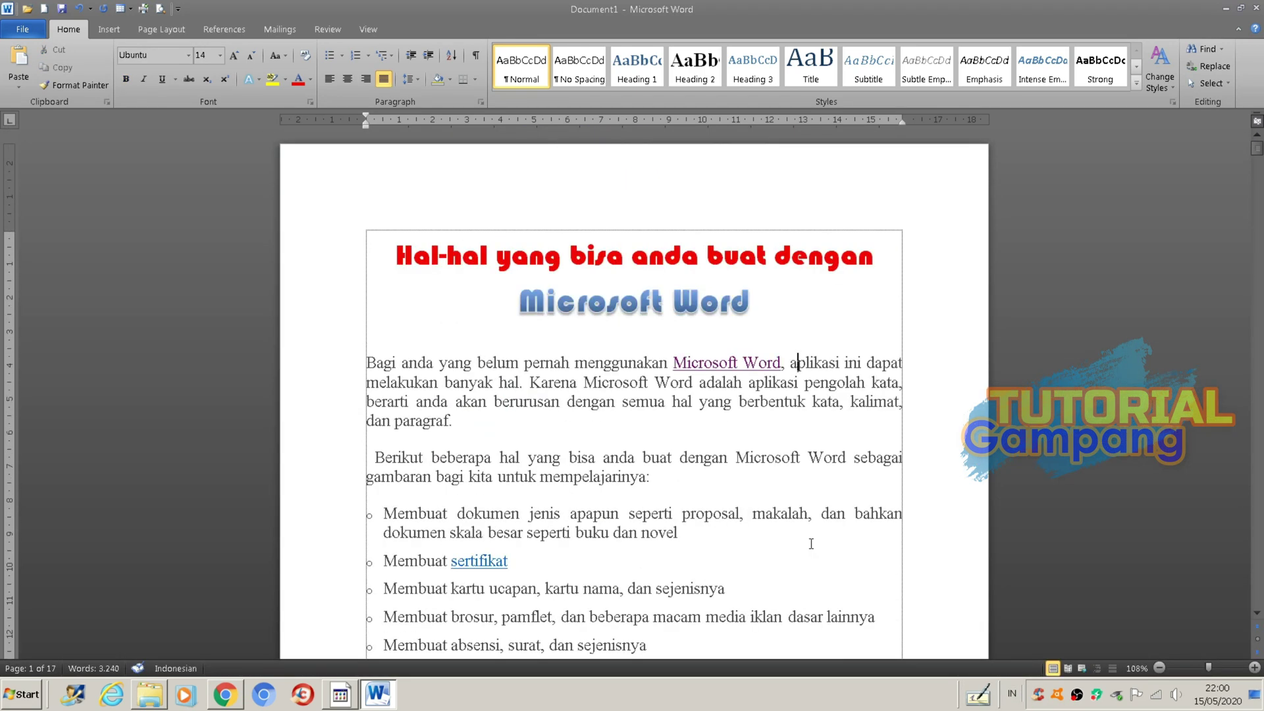
key("ctrl+n")
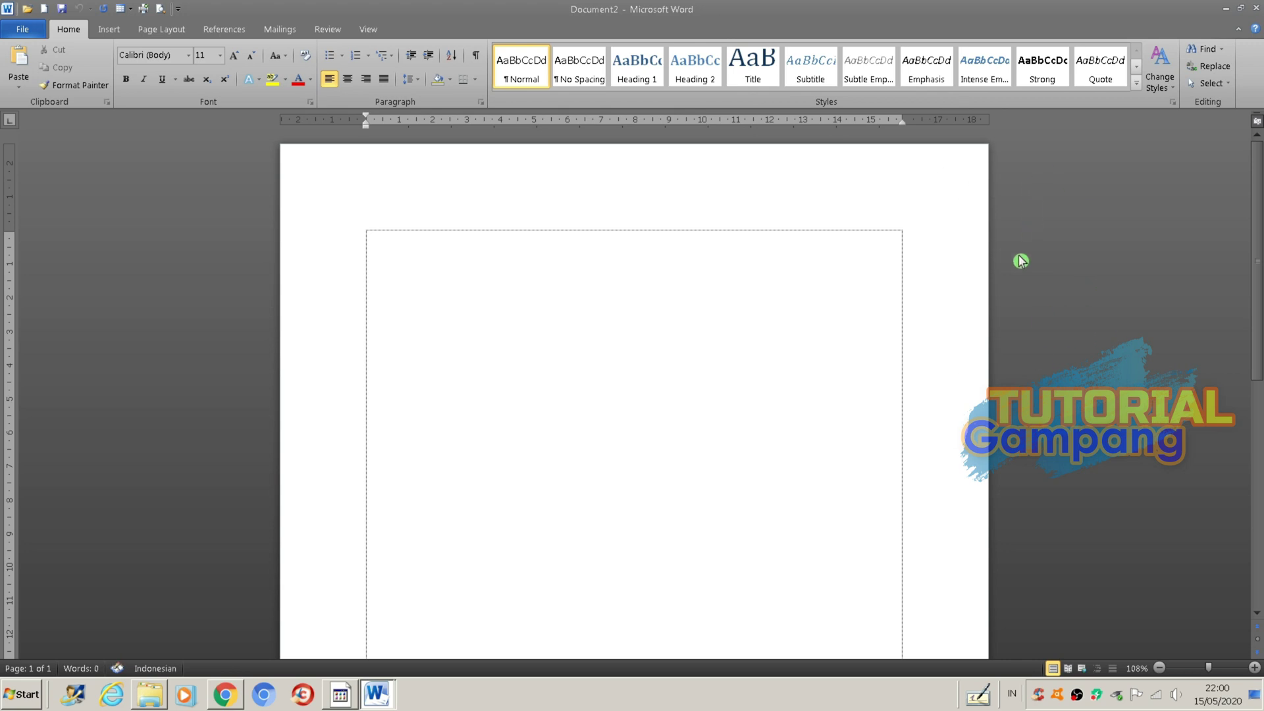
key("ctrl+n")
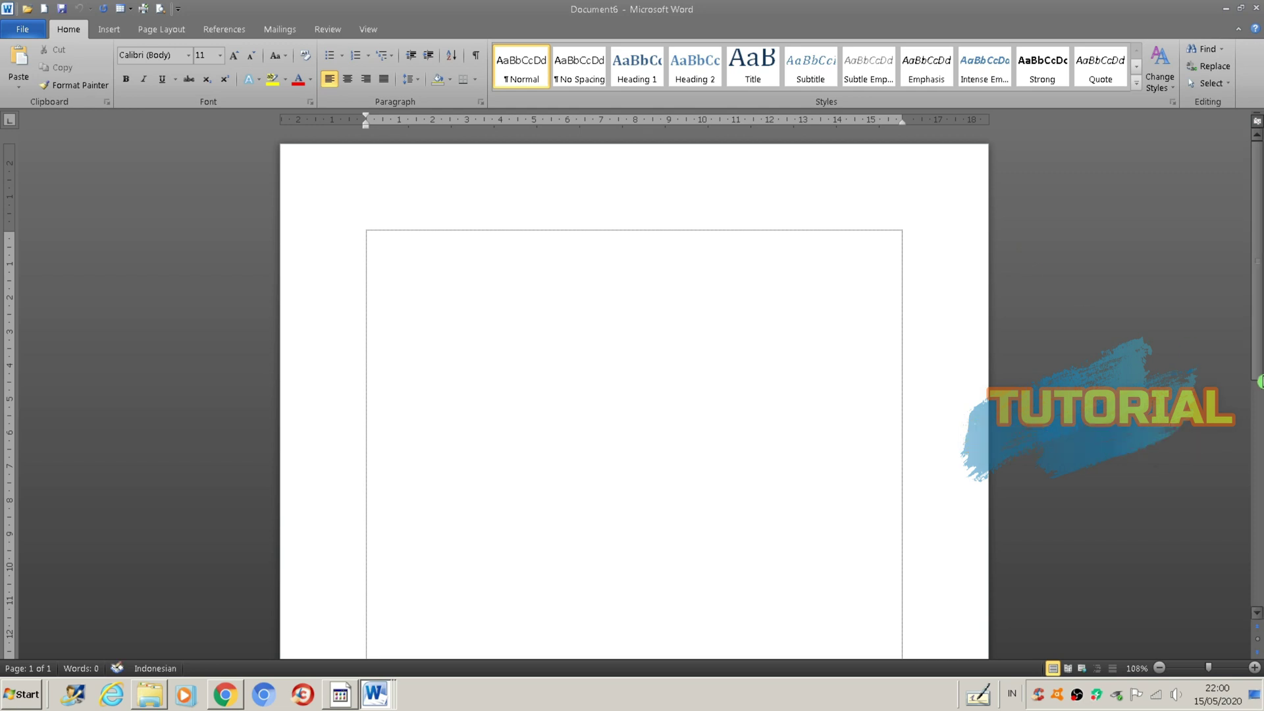
left_click(388, 699)
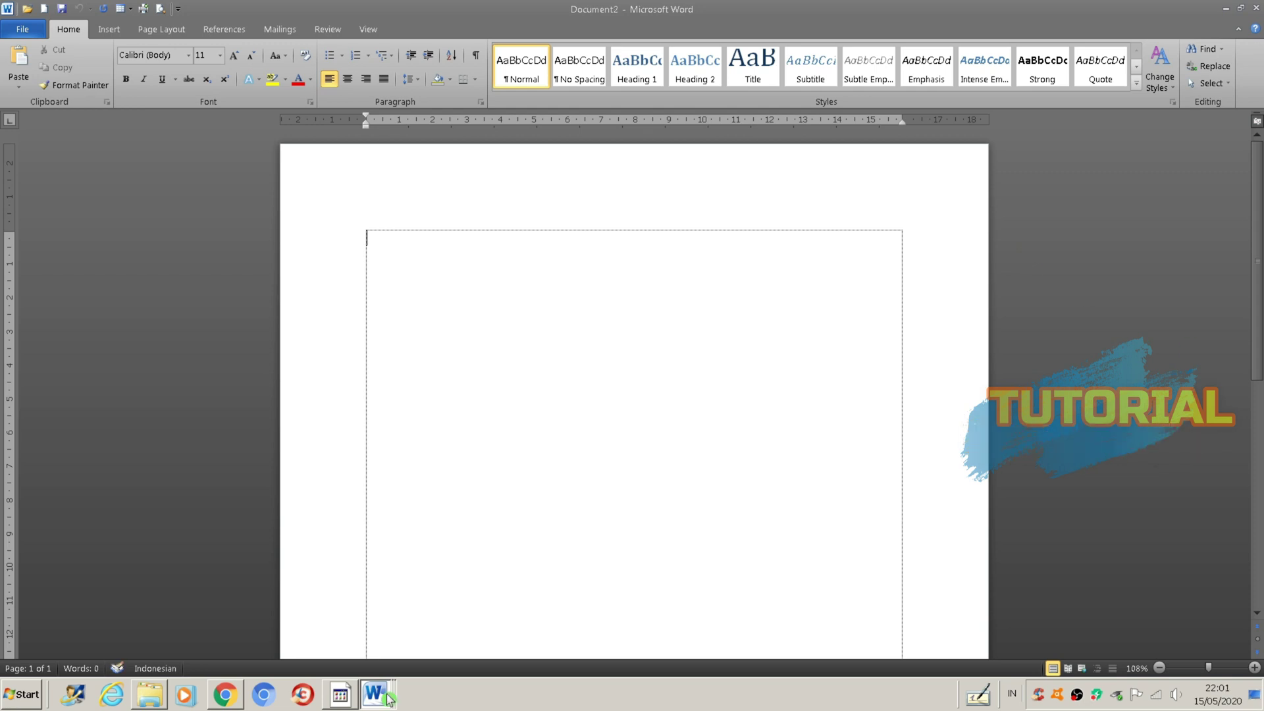
- Return to Document1 and call up the Open dialog with the open shortcut on the on-screen keyboard
left_click(389, 699)
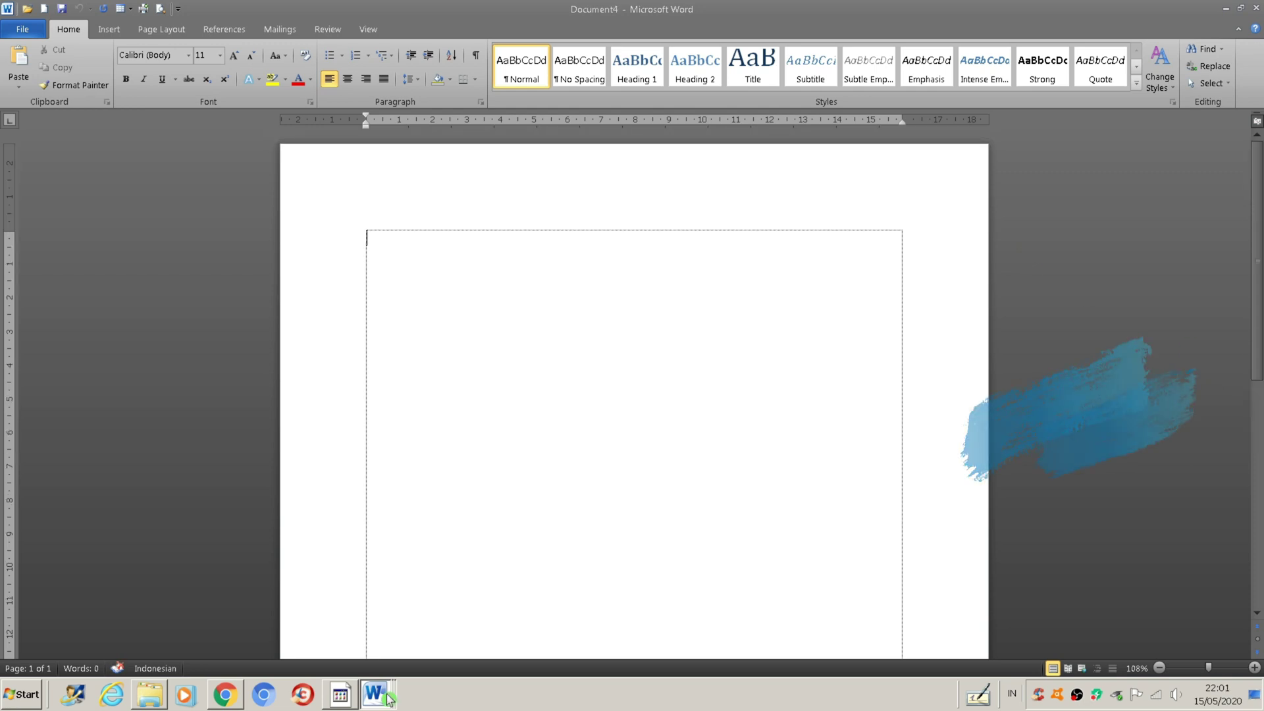
left_click(388, 697)
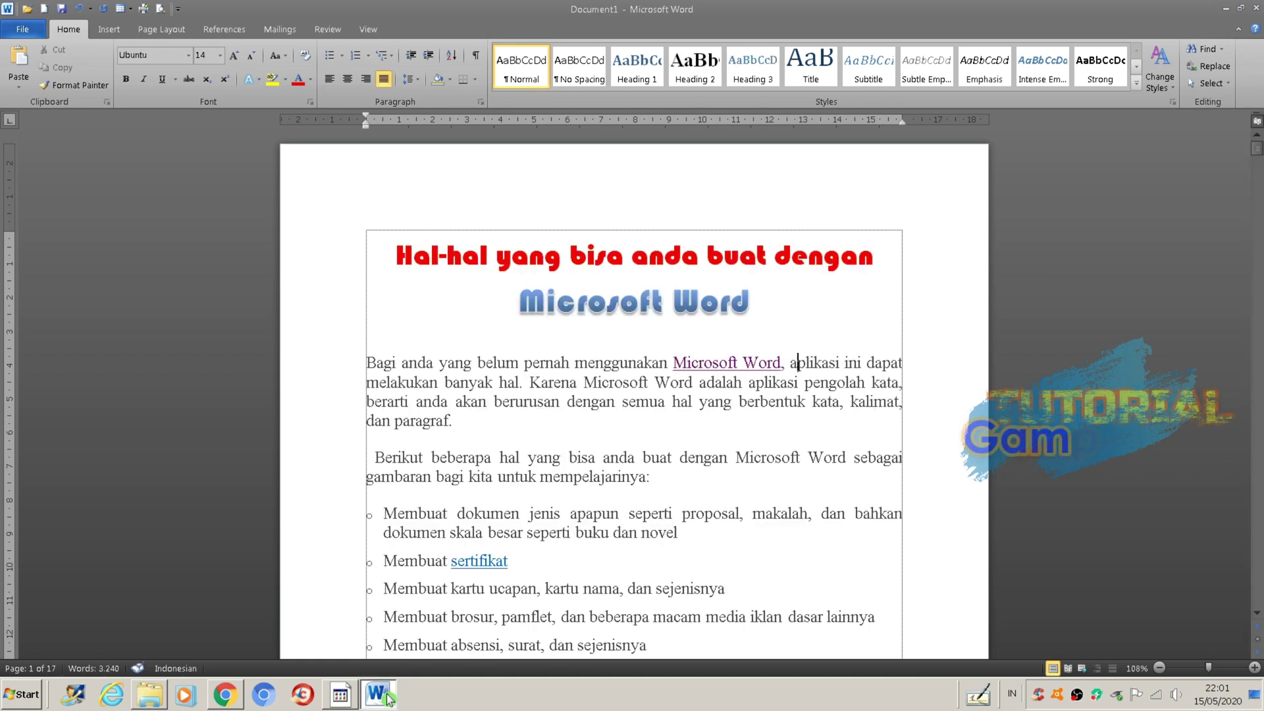
left_click(978, 694)
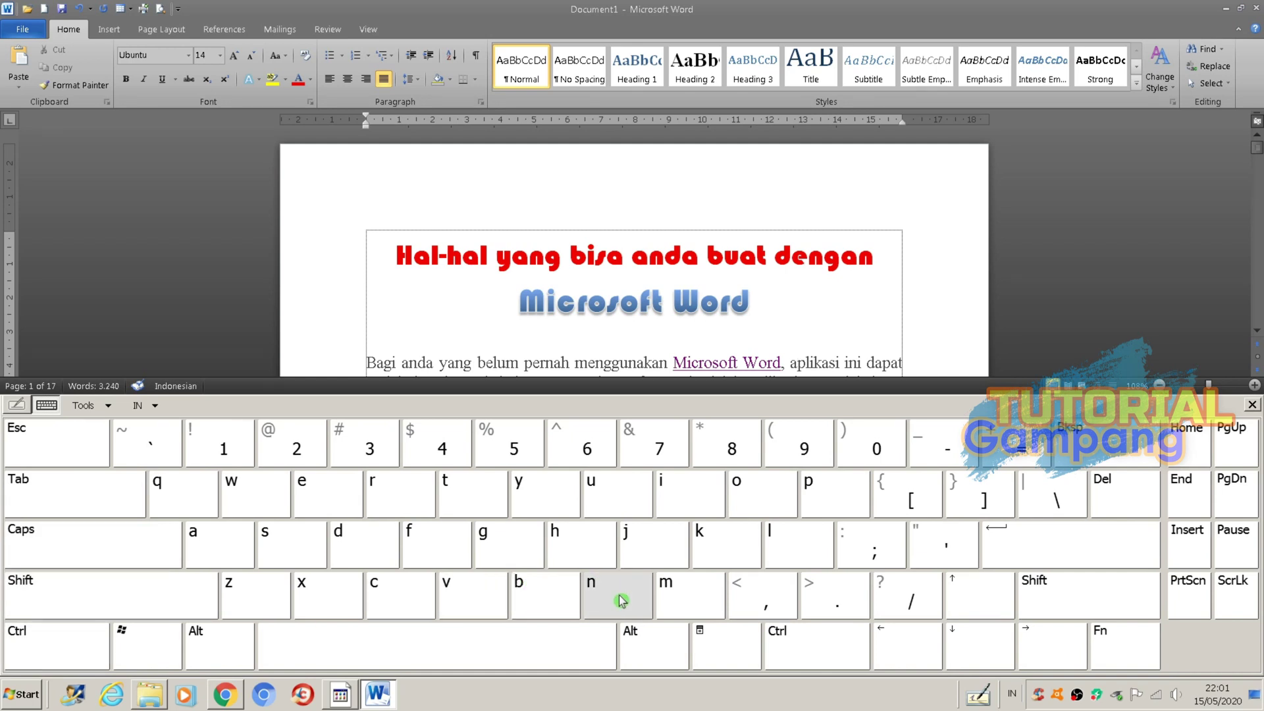
left_click(48, 658)
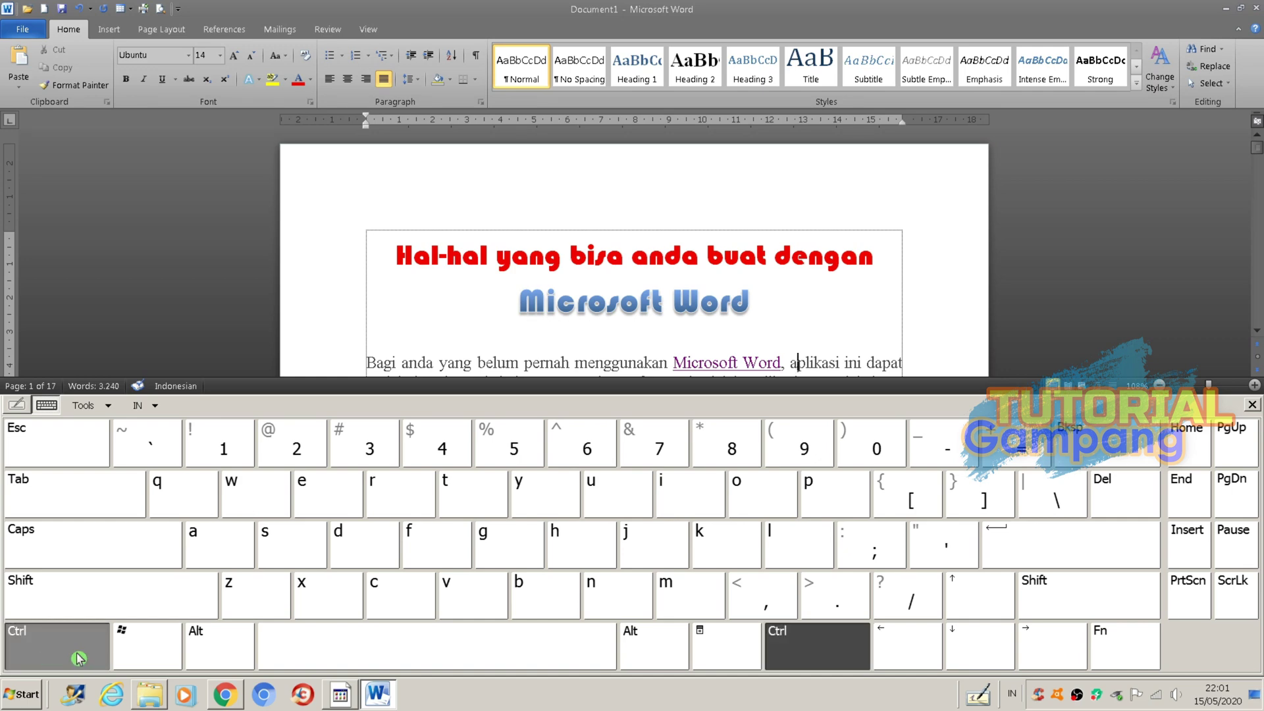
left_click(764, 502)
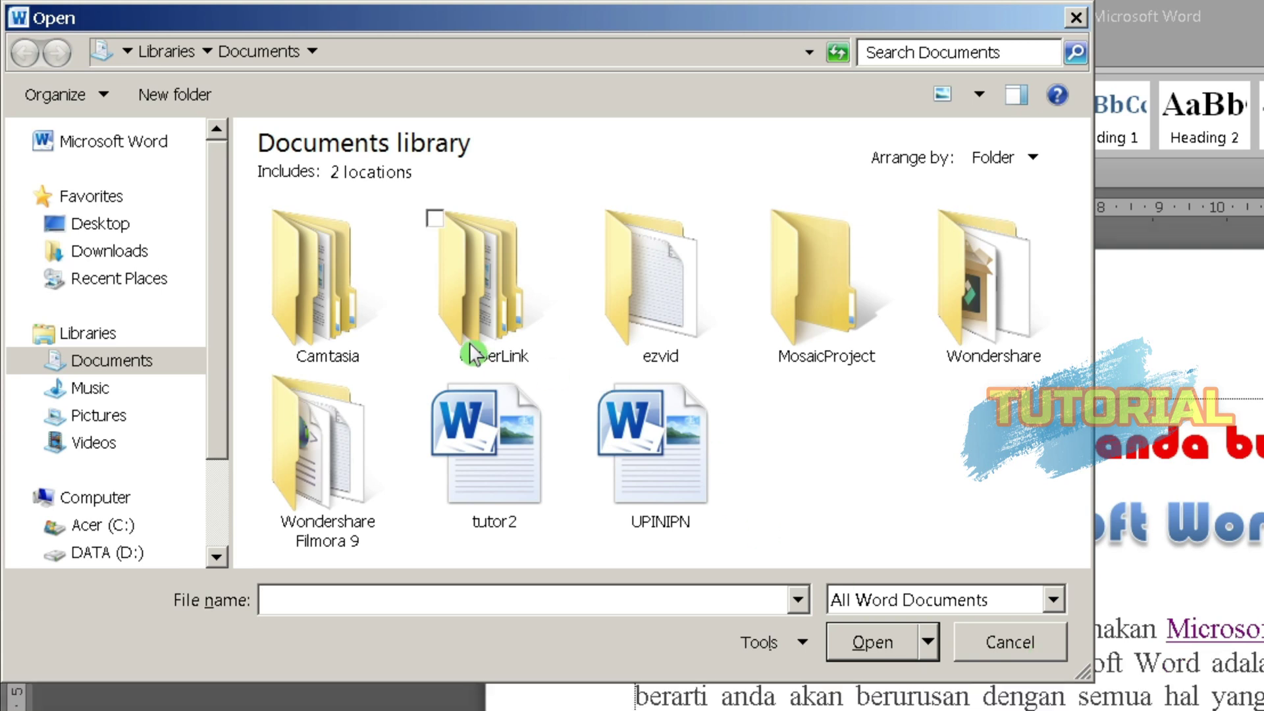
- Browse from the Documents library to drive DATA (D:) and open the MATERI FOTOGRAFI document
left_click(678, 449)
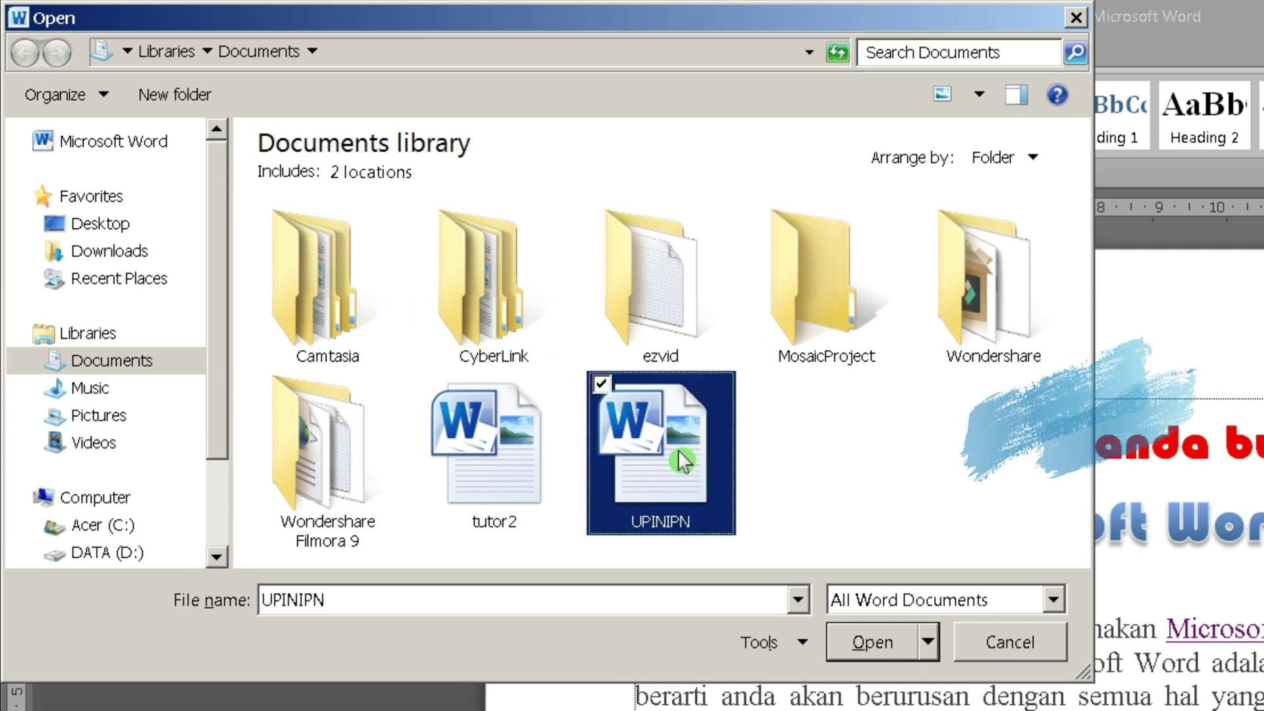
left_click(503, 456)
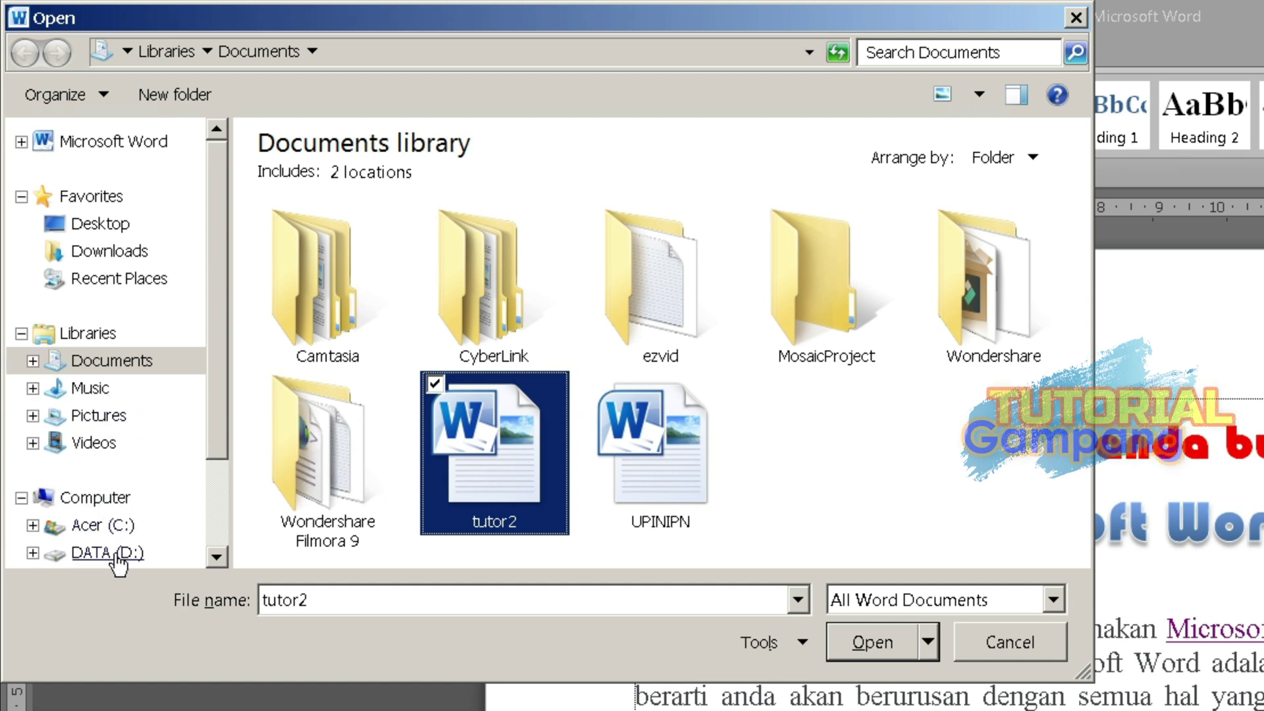
left_click(106, 553)
left_click(849, 369)
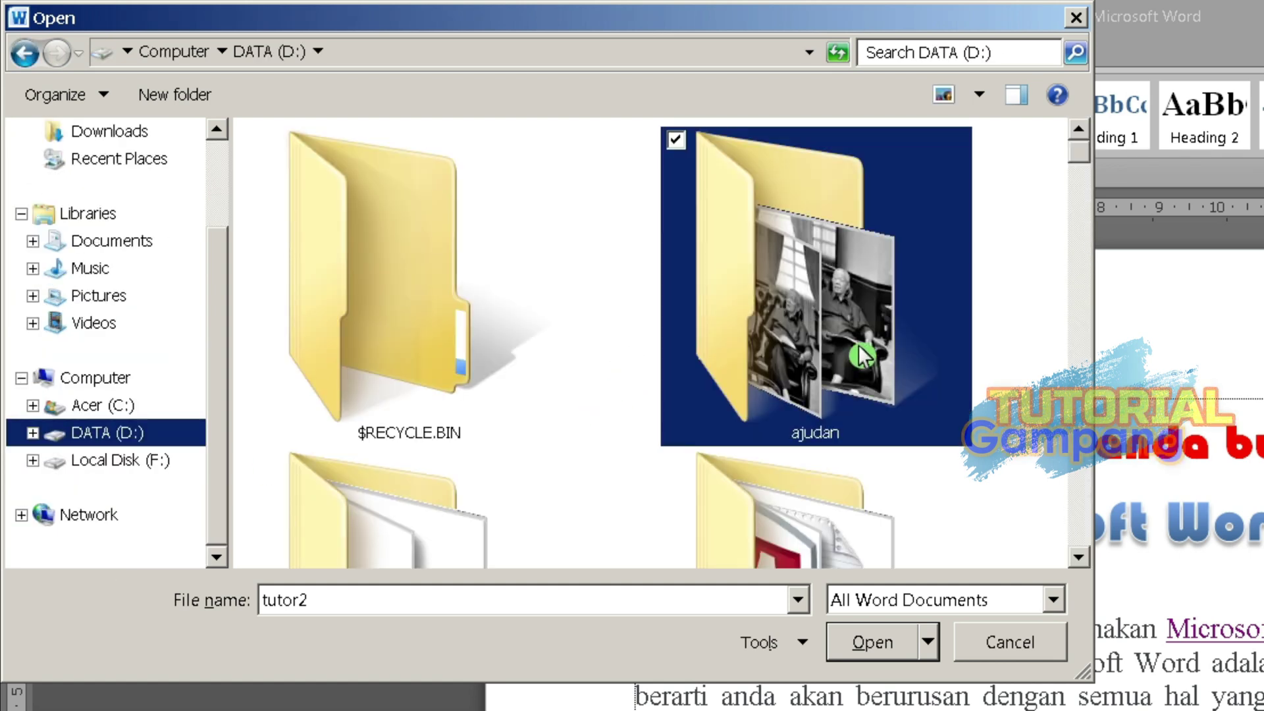
scroll(868, 349, "down", 6)
scroll(876, 421, "down", 6)
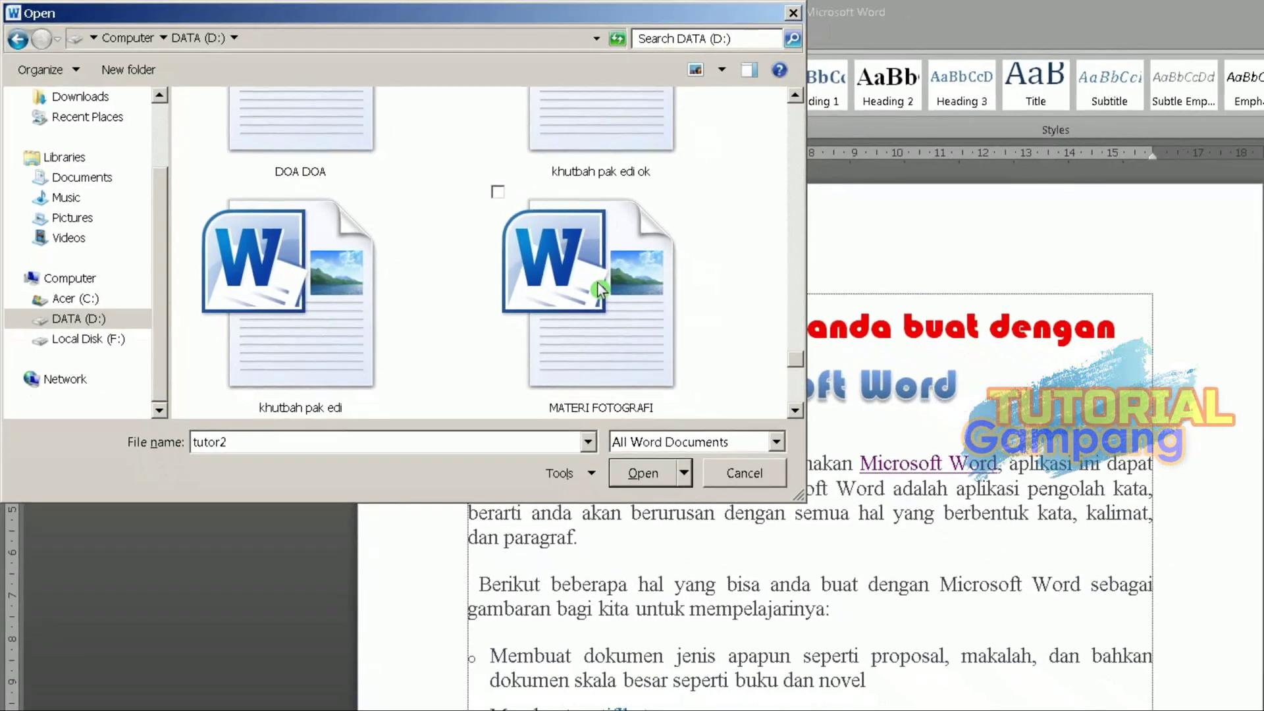
left_click(745, 354)
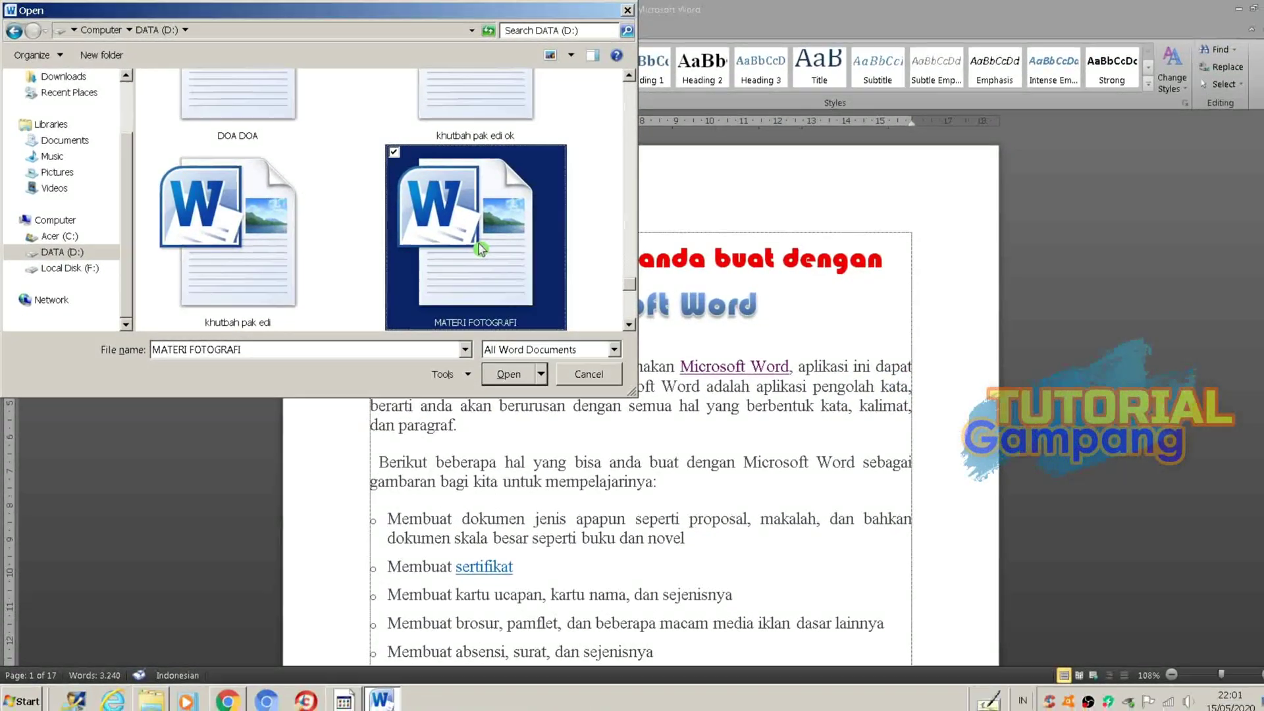
double_click(560, 267)
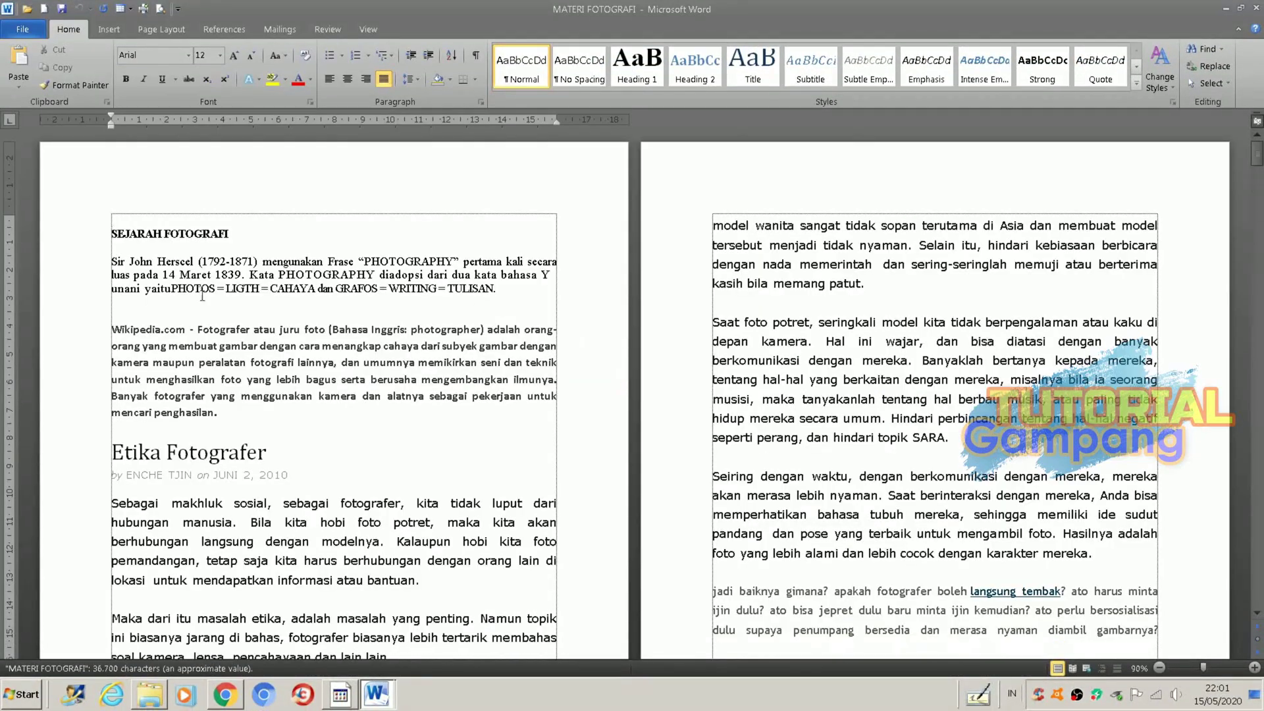
- Skim the opening pages of the MATERI FOTOGRAFI document and close it
scroll(480, 446, "down", 10)
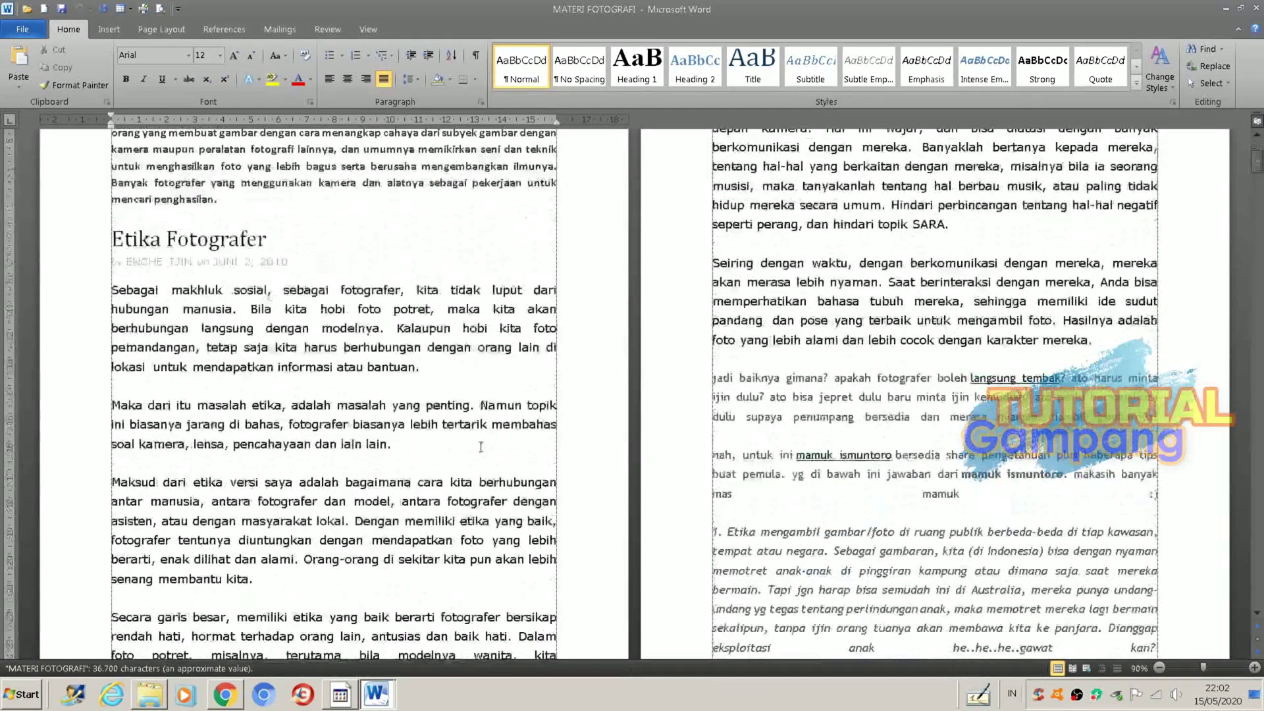
scroll(480, 444, "up", 9)
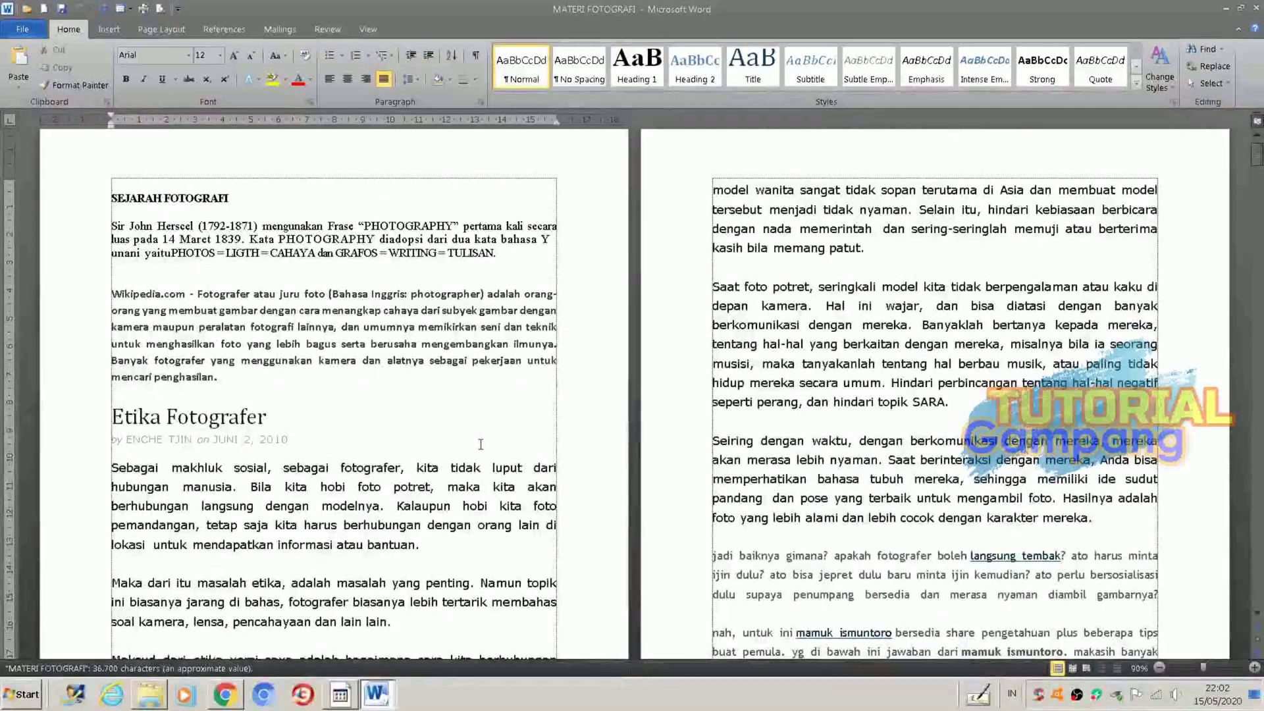
key("ctrl+w")
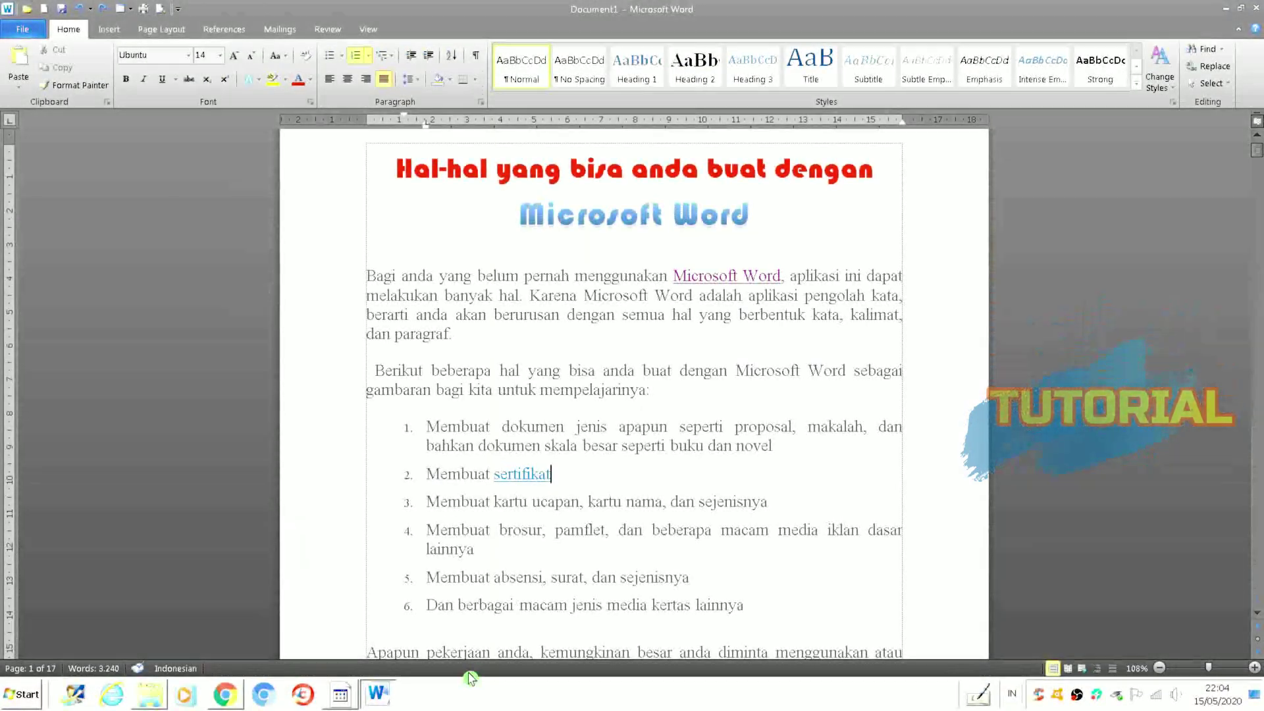
- Show the on-screen keyboard in Document1 and use its print shortcut to bring up the print settings
left_click(977, 696)
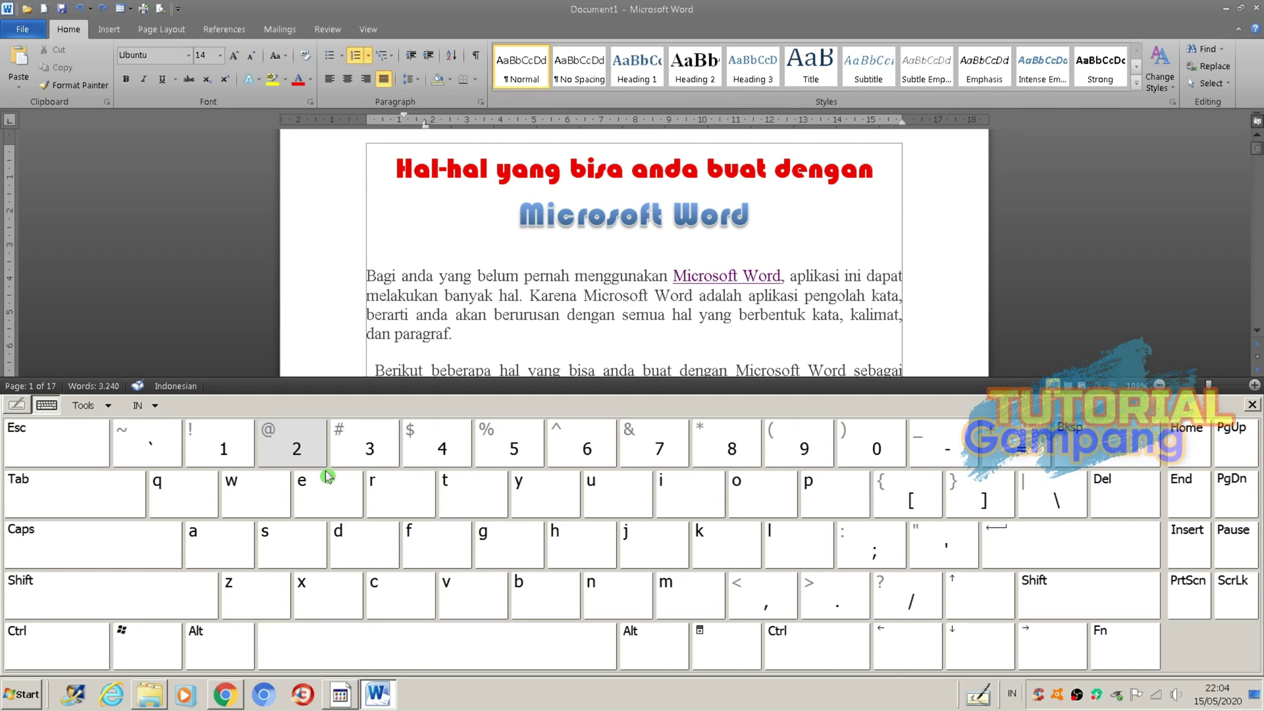
left_click(49, 661)
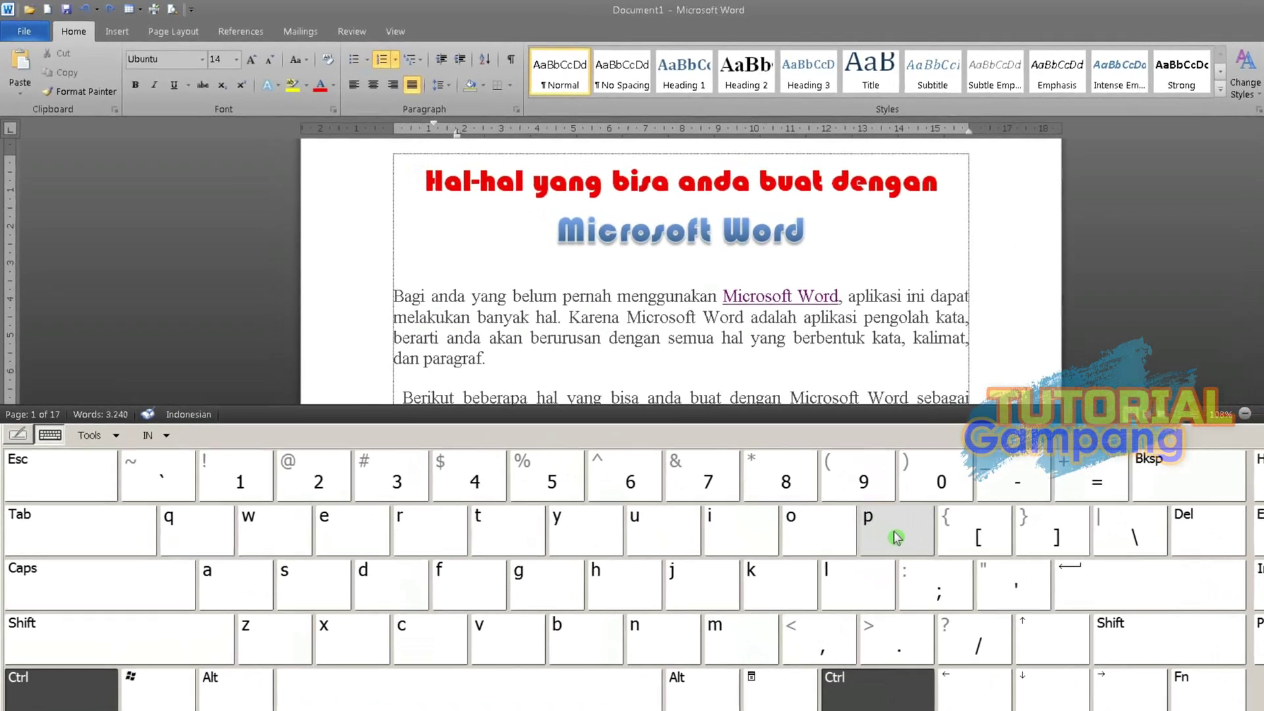
left_click(834, 501)
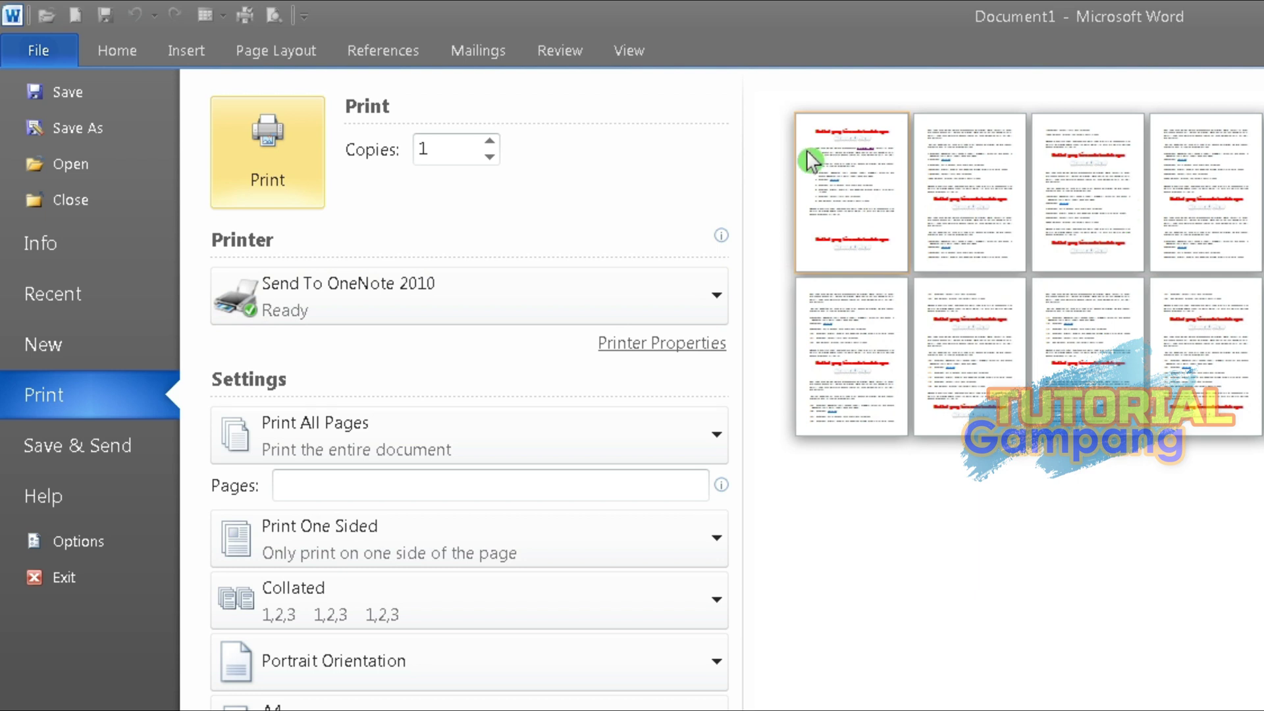
- Review the print settings for number of copies, page range and available printers without changing them
left_click(490, 158)
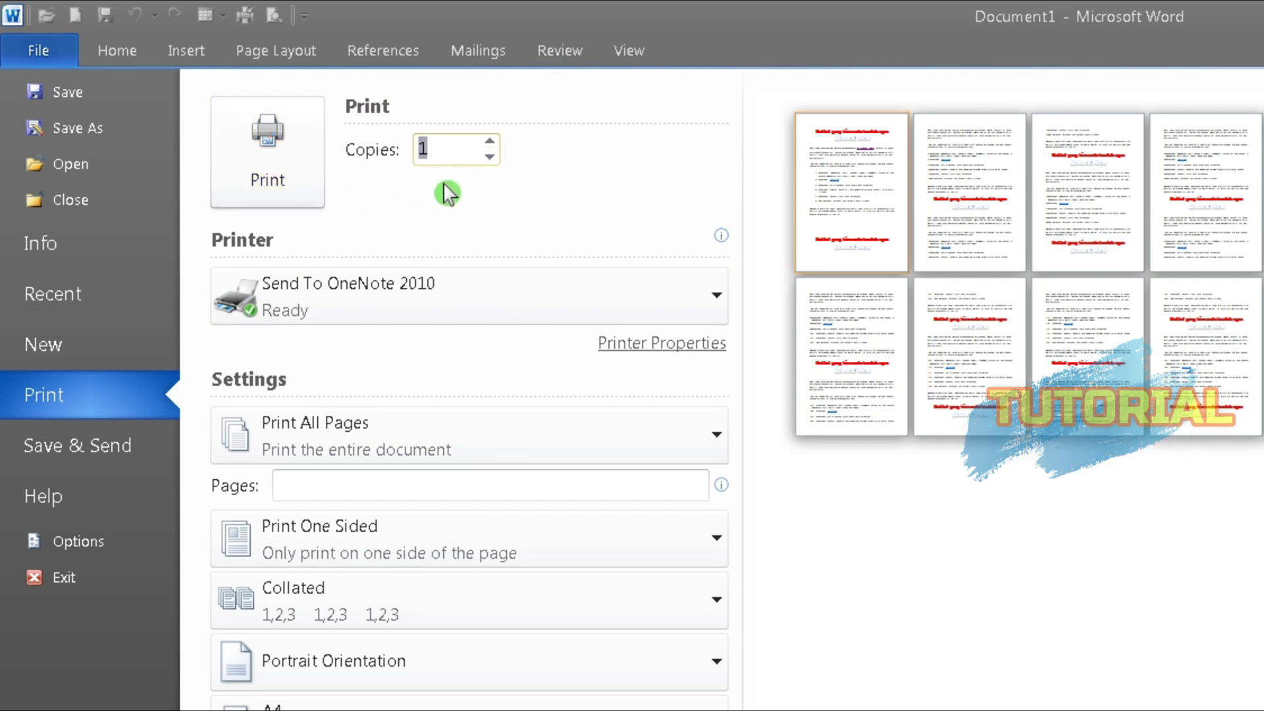
left_click(712, 436)
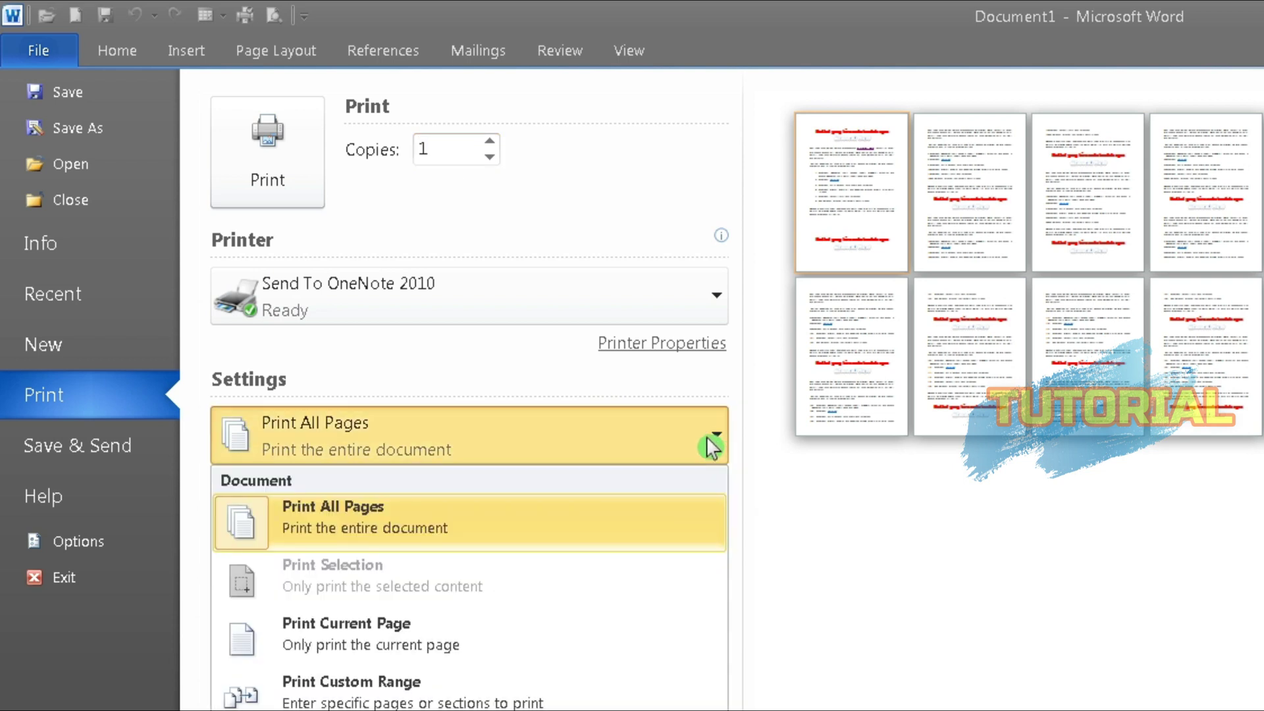
left_click(491, 389)
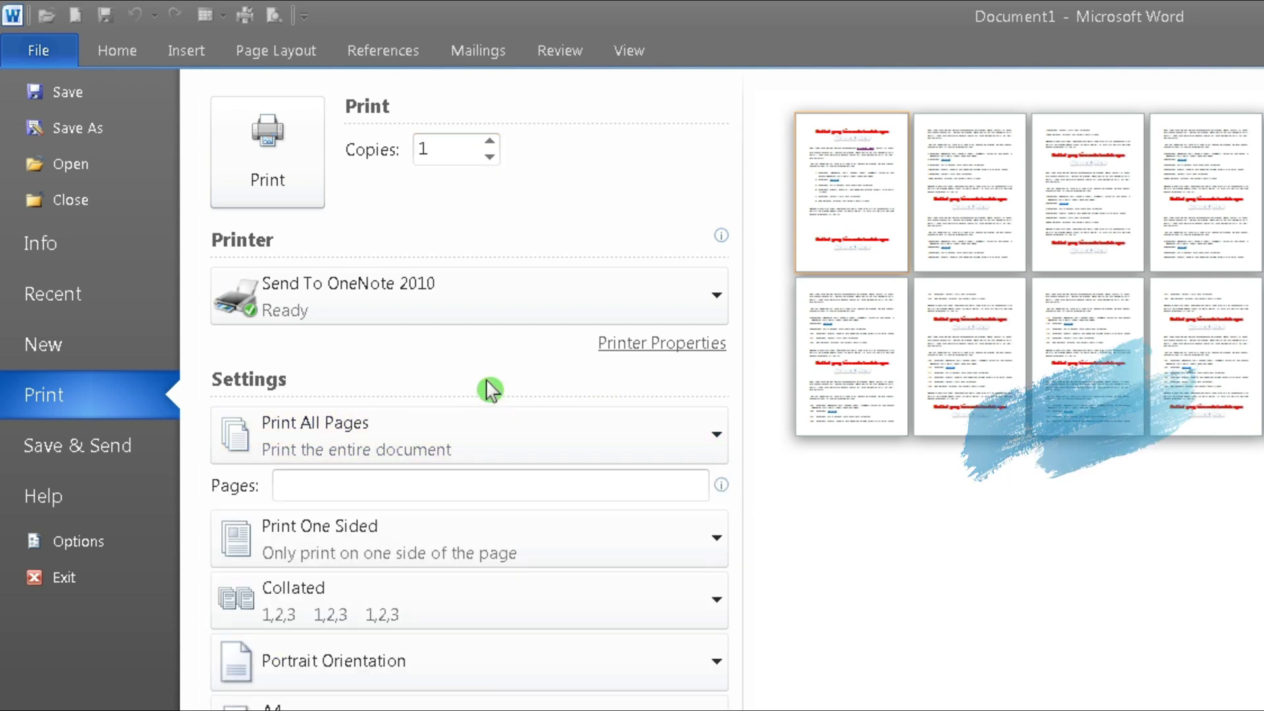
left_click(706, 313)
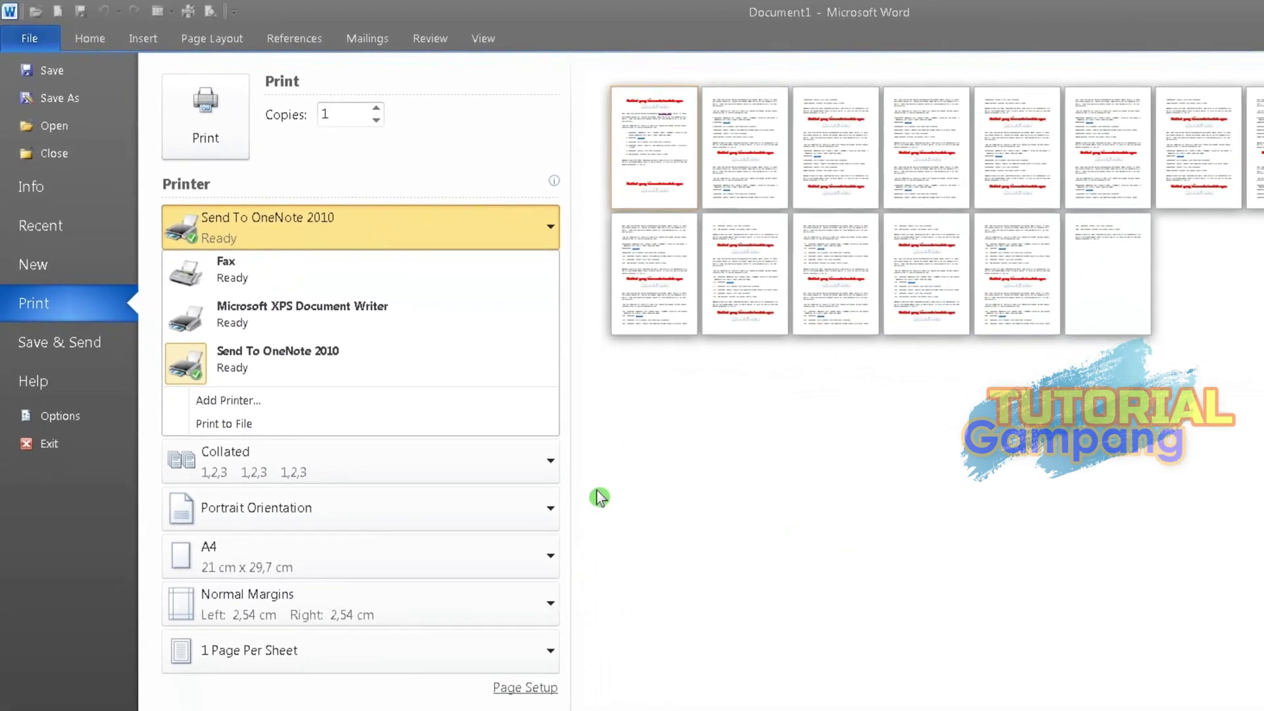
left_click(778, 639)
- Review the print options for collation, sides, paper size, margins and pages per sheet without changing them
left_click(481, 411)
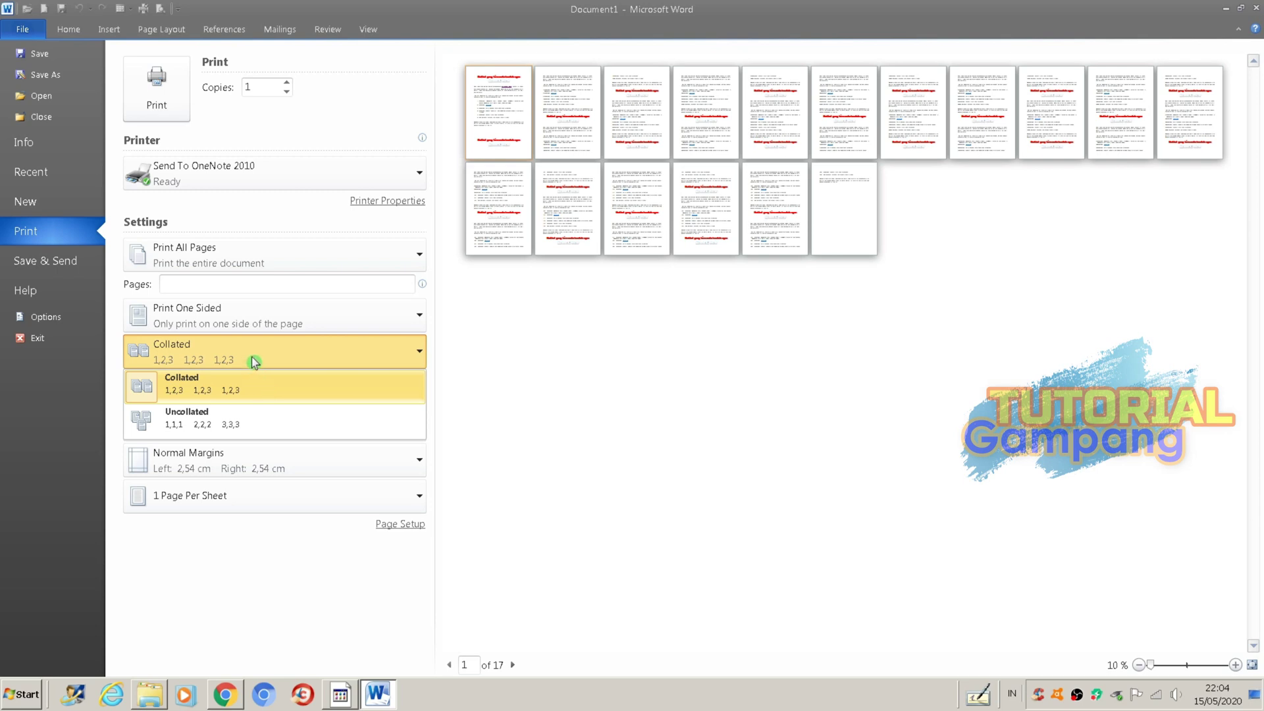
left_click(283, 323)
left_click(414, 336)
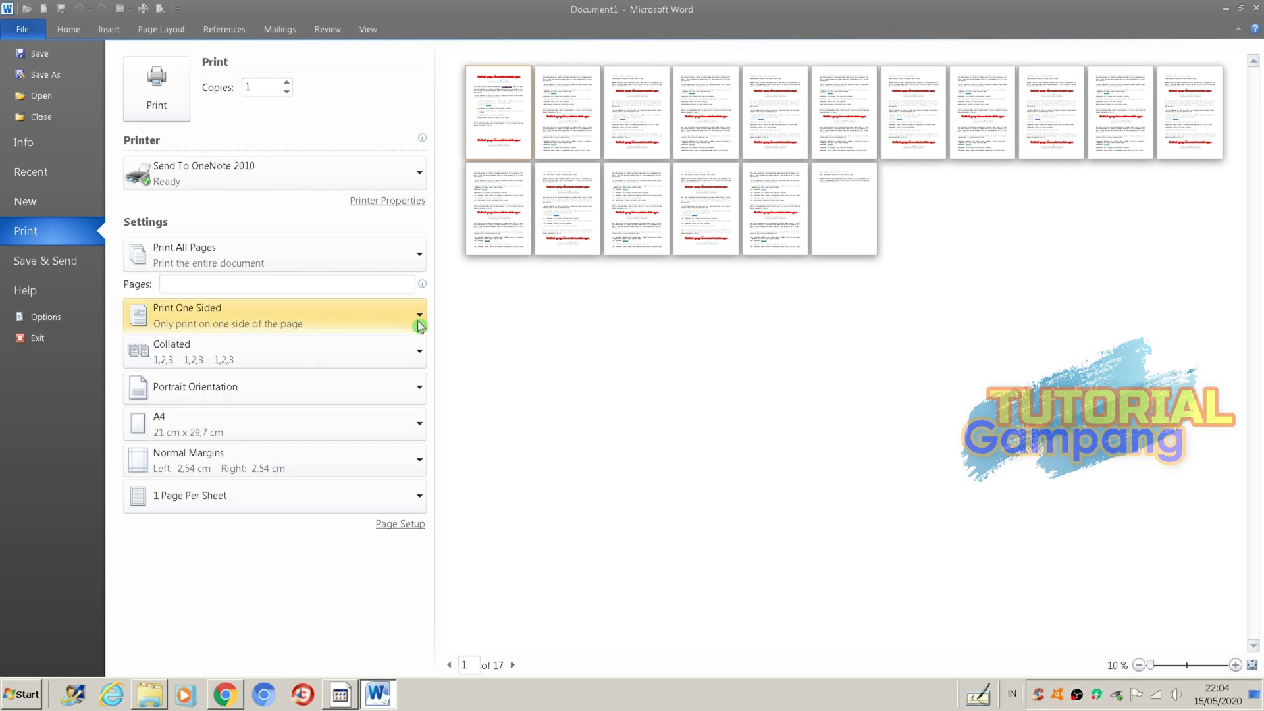
left_click(419, 430)
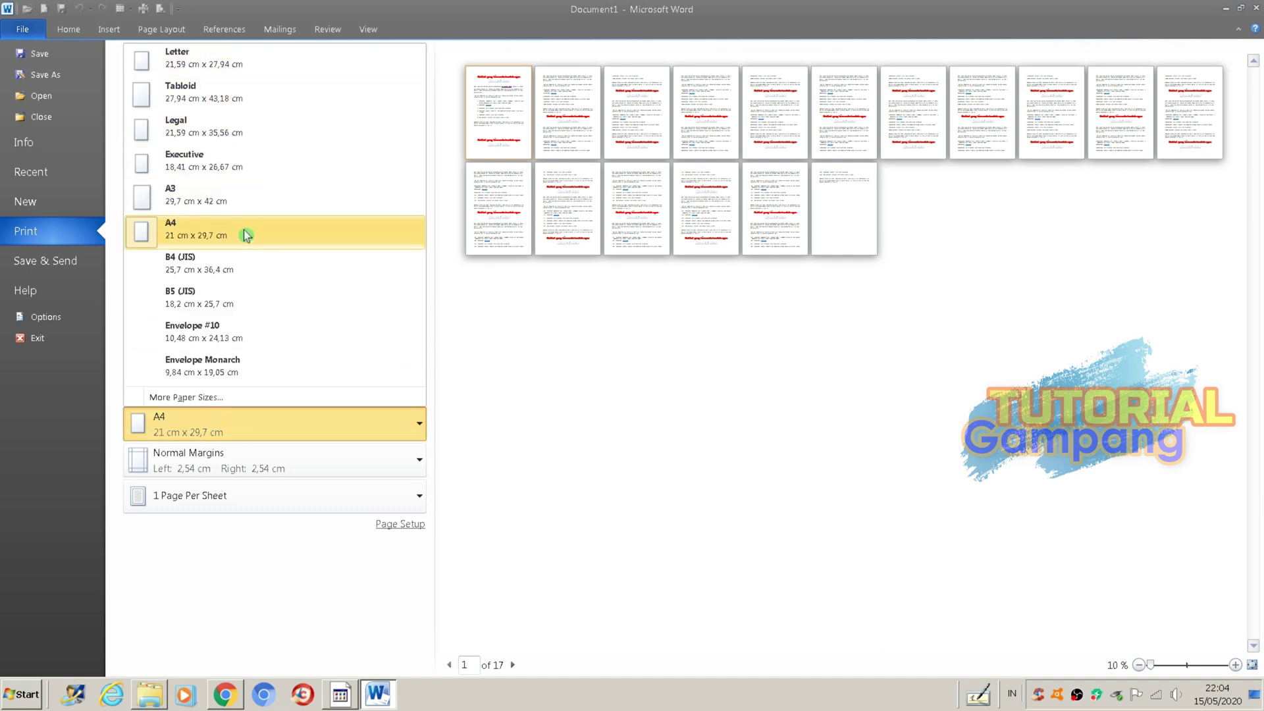
left_click(414, 432)
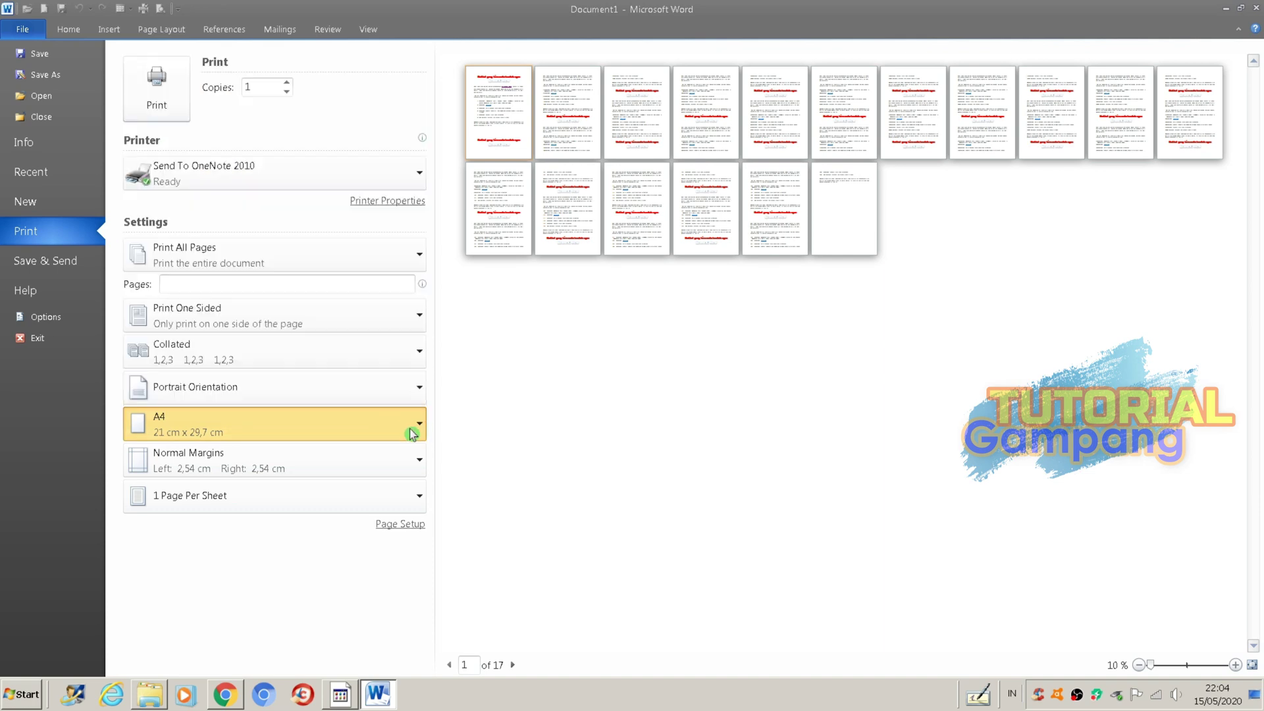
left_click(421, 467)
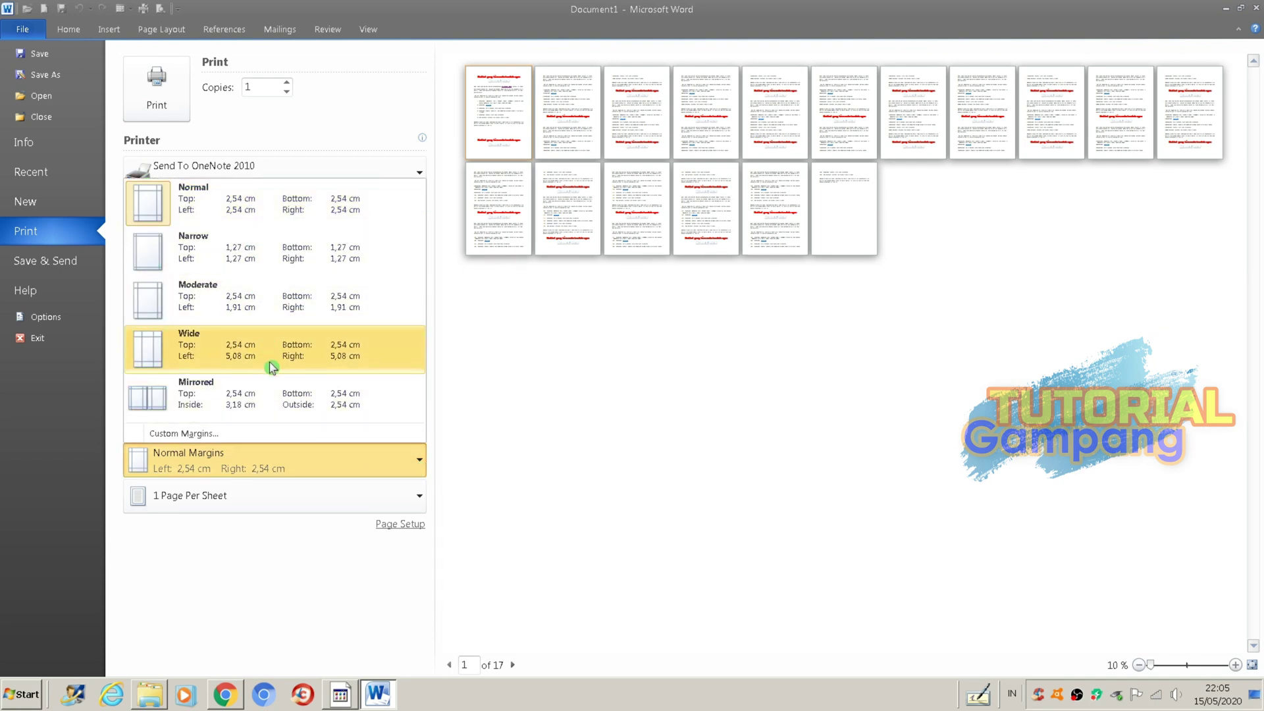
left_click(413, 469)
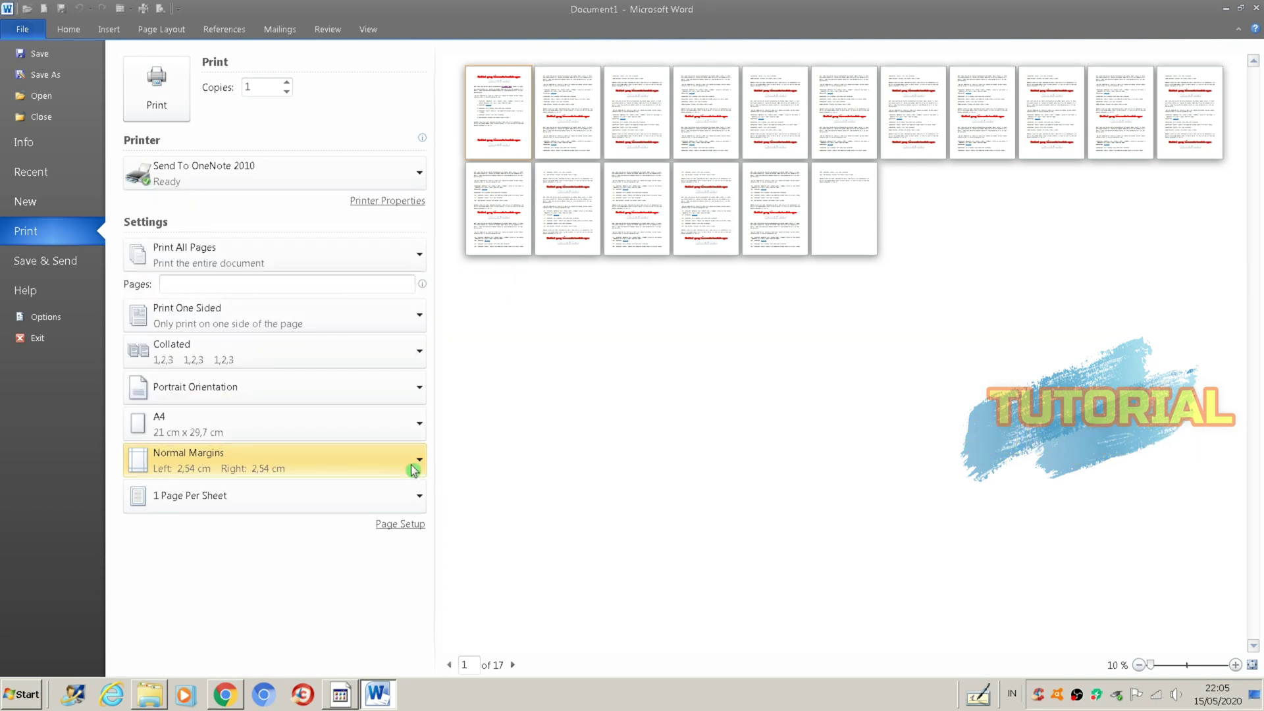
left_click(418, 511)
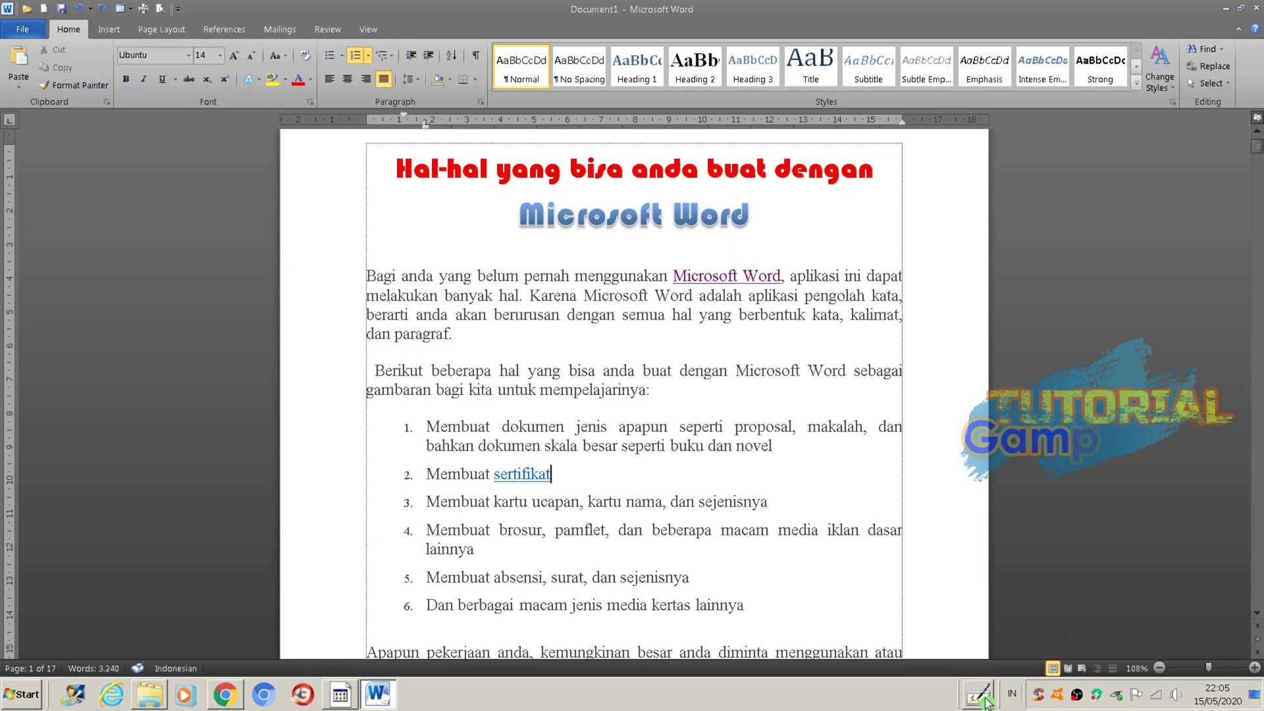
- Reset the paragraph formatting of the "Membuat sertifikat" list item with the on-screen keyboard, hide the keyboard and undo the reset
left_click(981, 696)
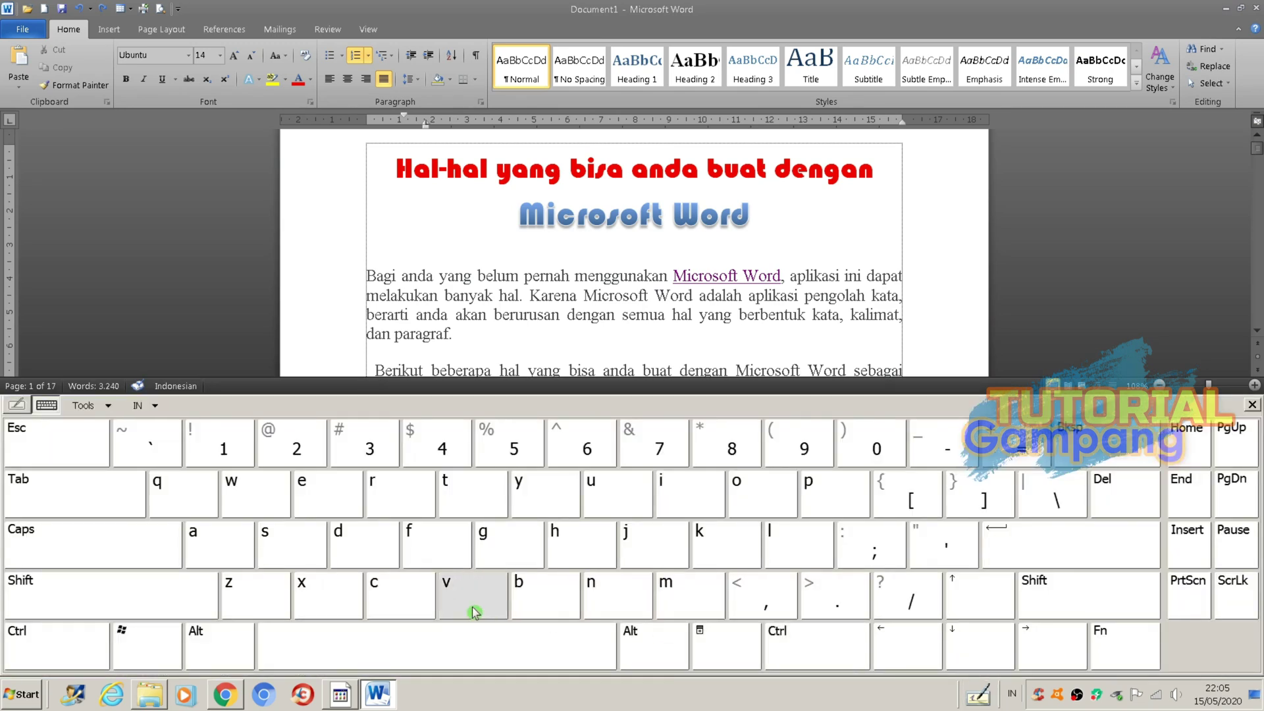
left_click(34, 657)
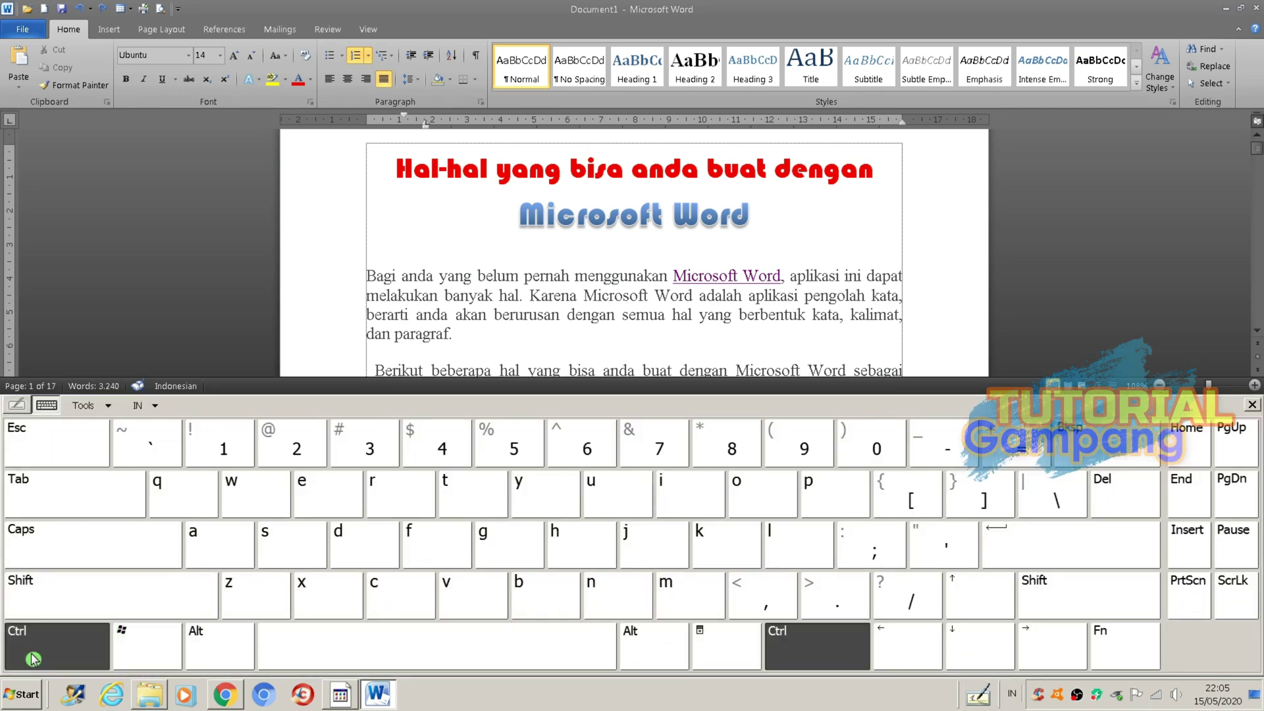
left_click(182, 500)
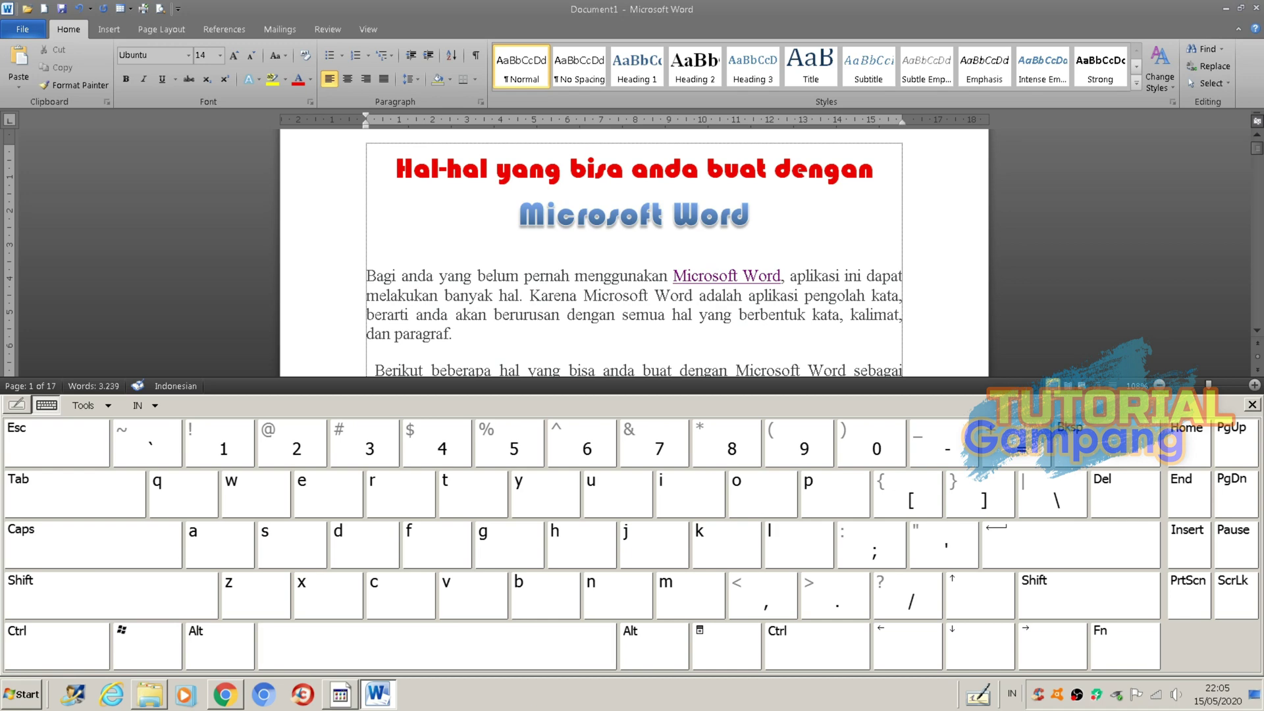
left_click(981, 701)
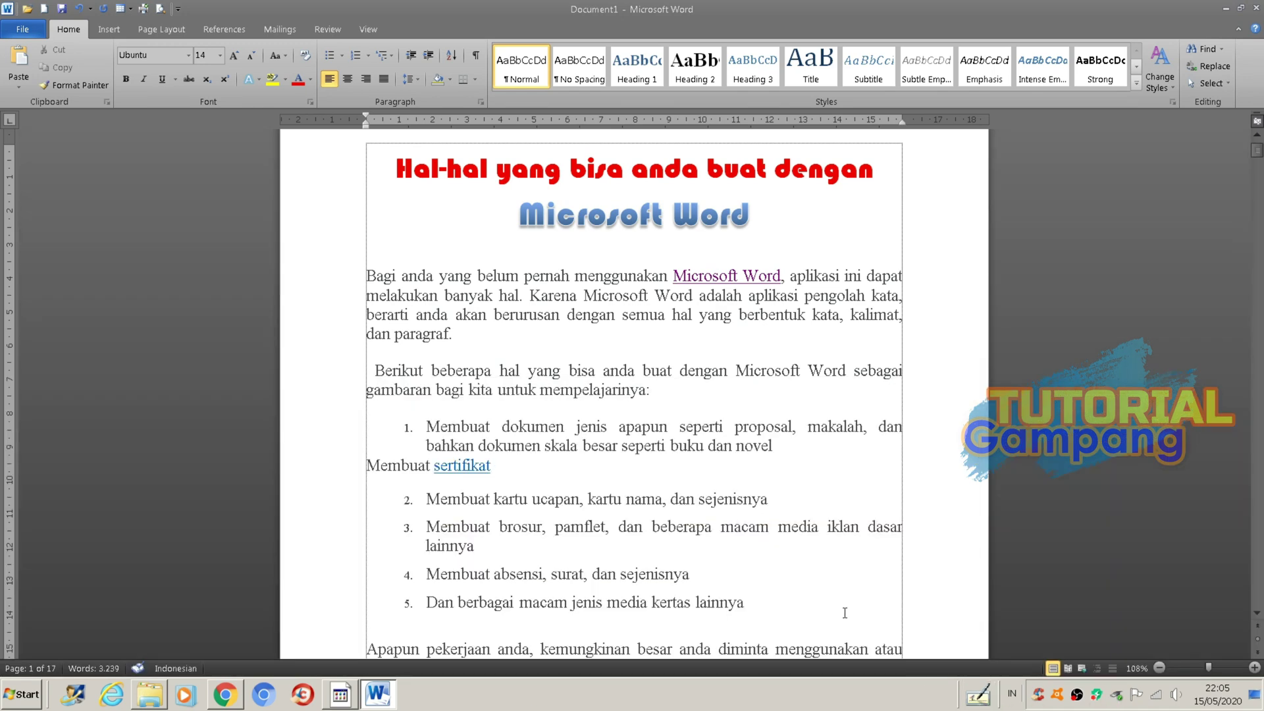
key("ctrl+z")
- Select all six numbered list items, from "Membuat dokumen" to "Dan berbagai macam", and reset their paragraph formatting
scroll(569, 470, "down", 1)
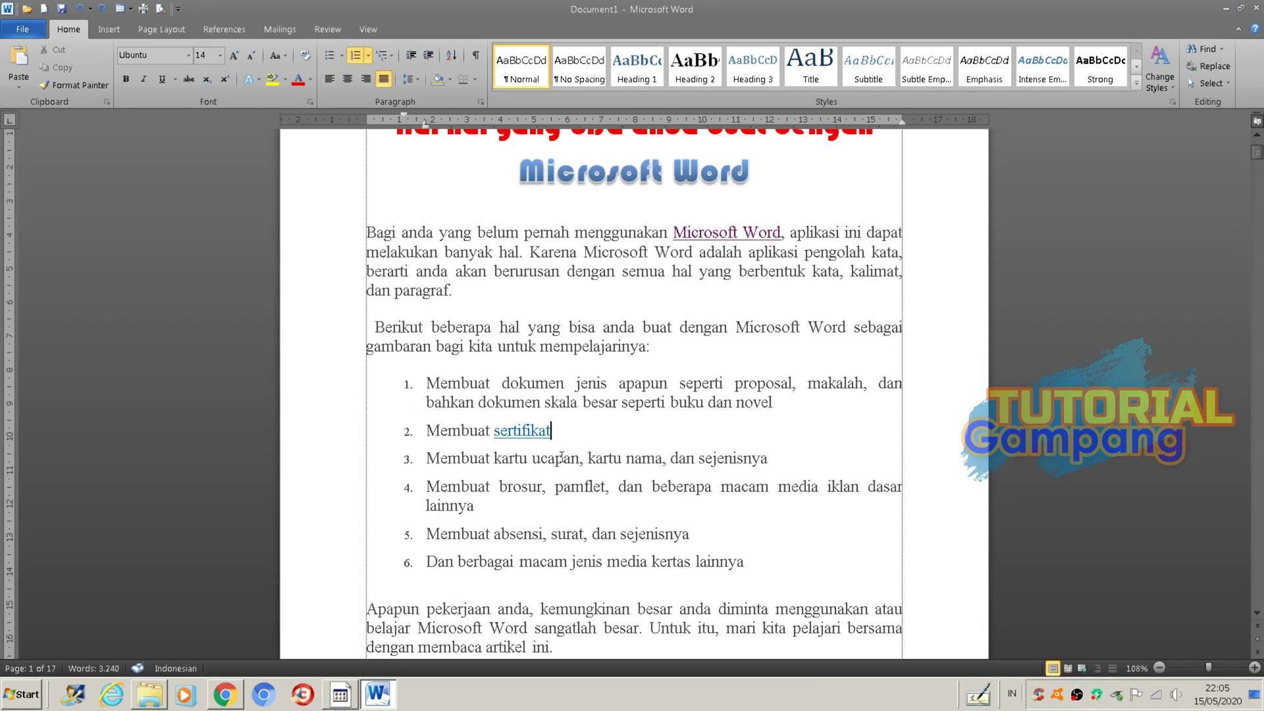
left_click_drag(427, 383, 683, 490)
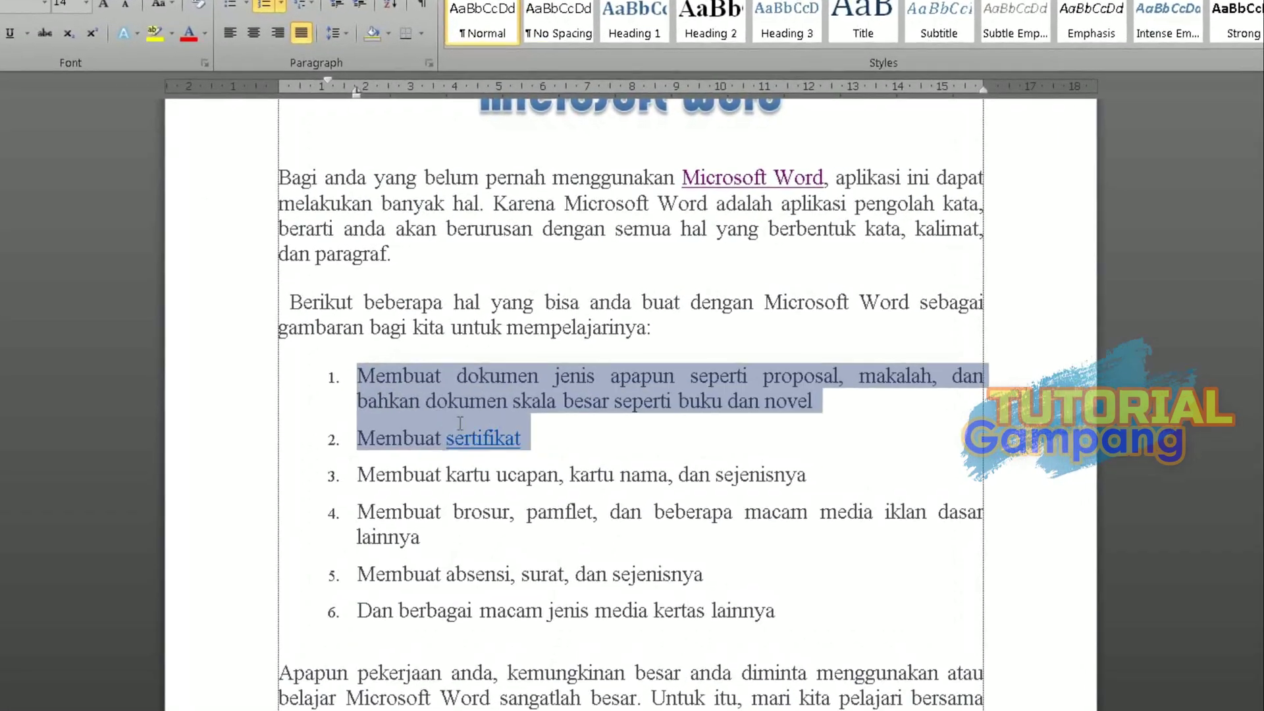
left_click_drag(703, 557, 810, 662)
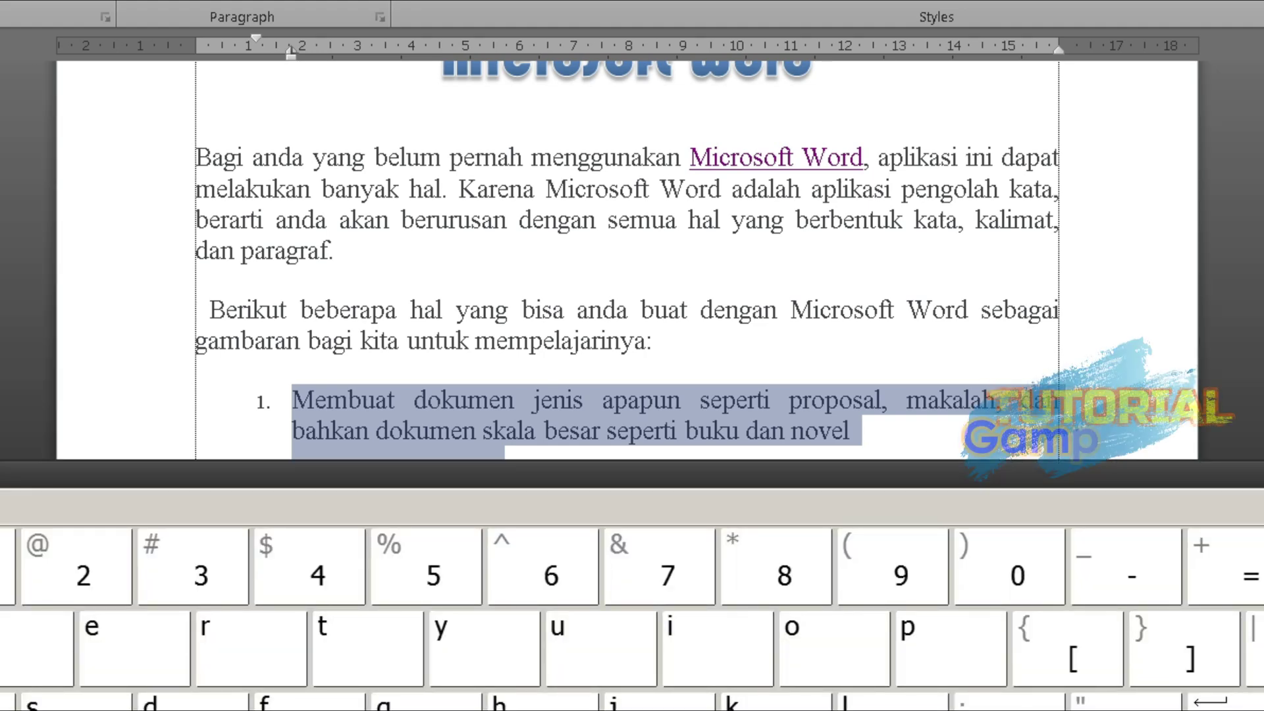
key("ctrl+shift+n")
scroll(788, 525, "down", 2)
scroll(788, 524, "down", 1)
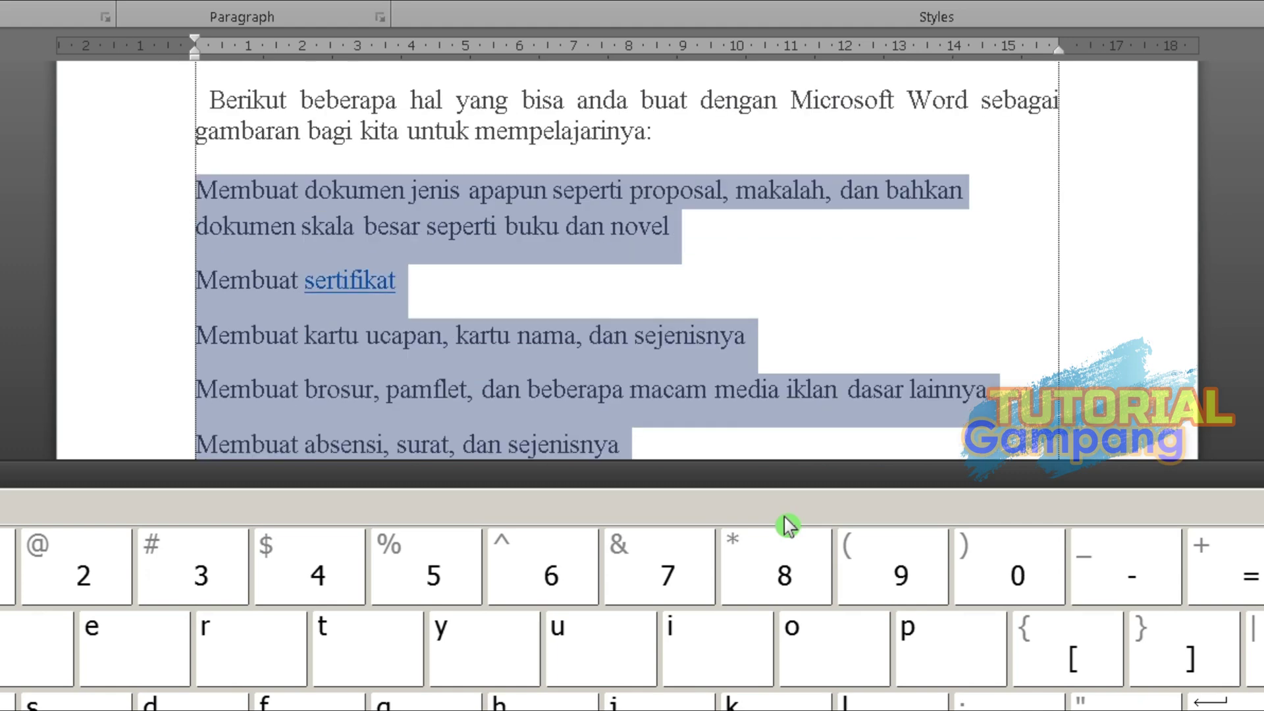
scroll(793, 506, "down", 1)
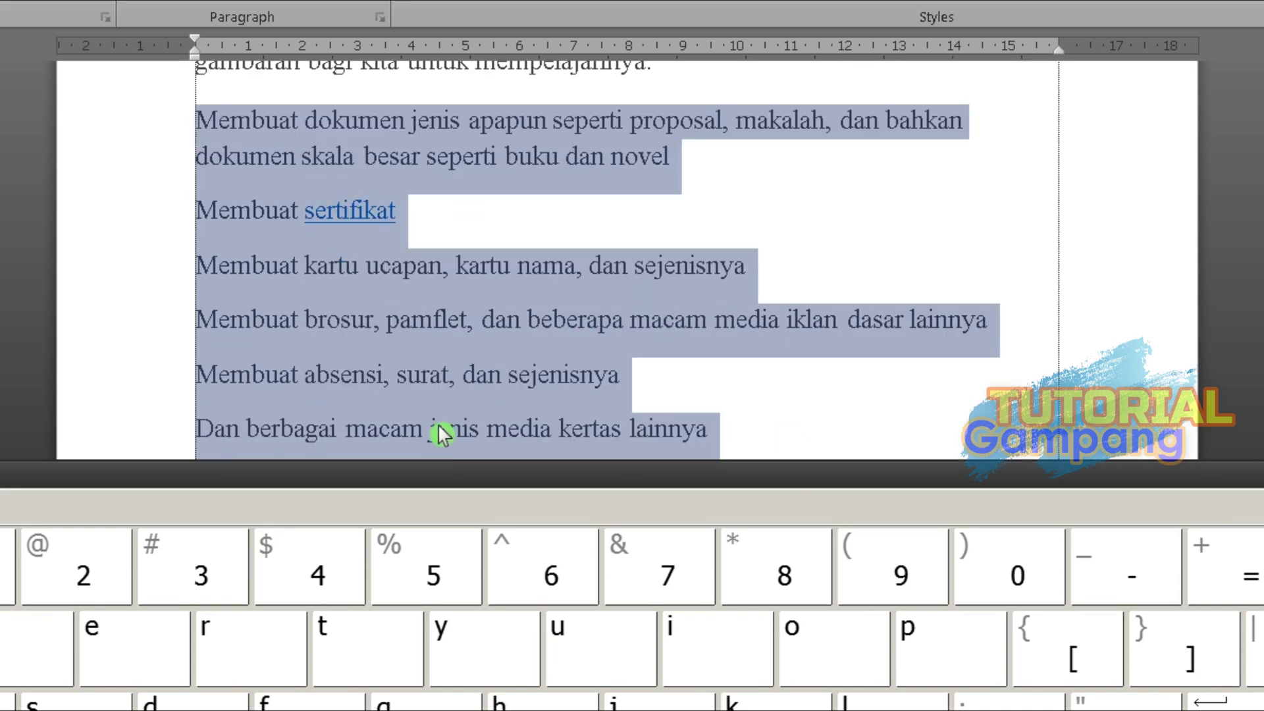
- Undo the formatting reset of the list items, try the reset again and undo it as well
key("alt+h")
key("n")
key("Return")
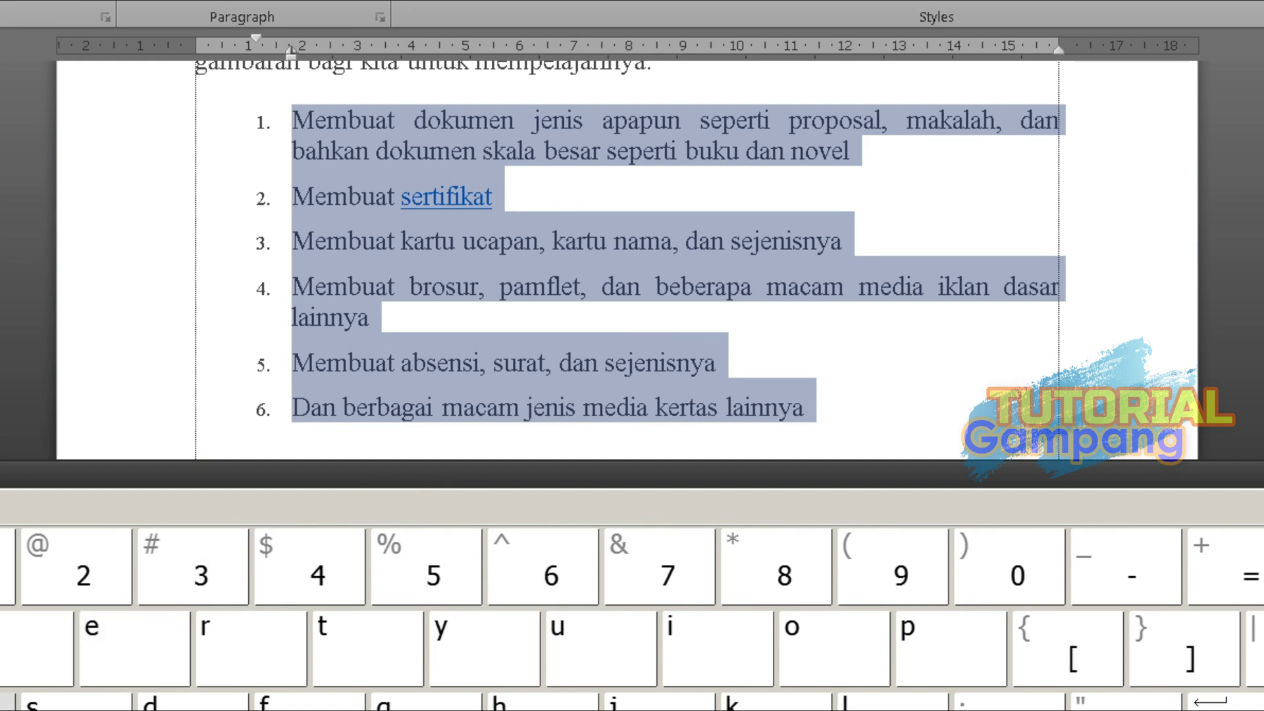
key("ctrl+z")
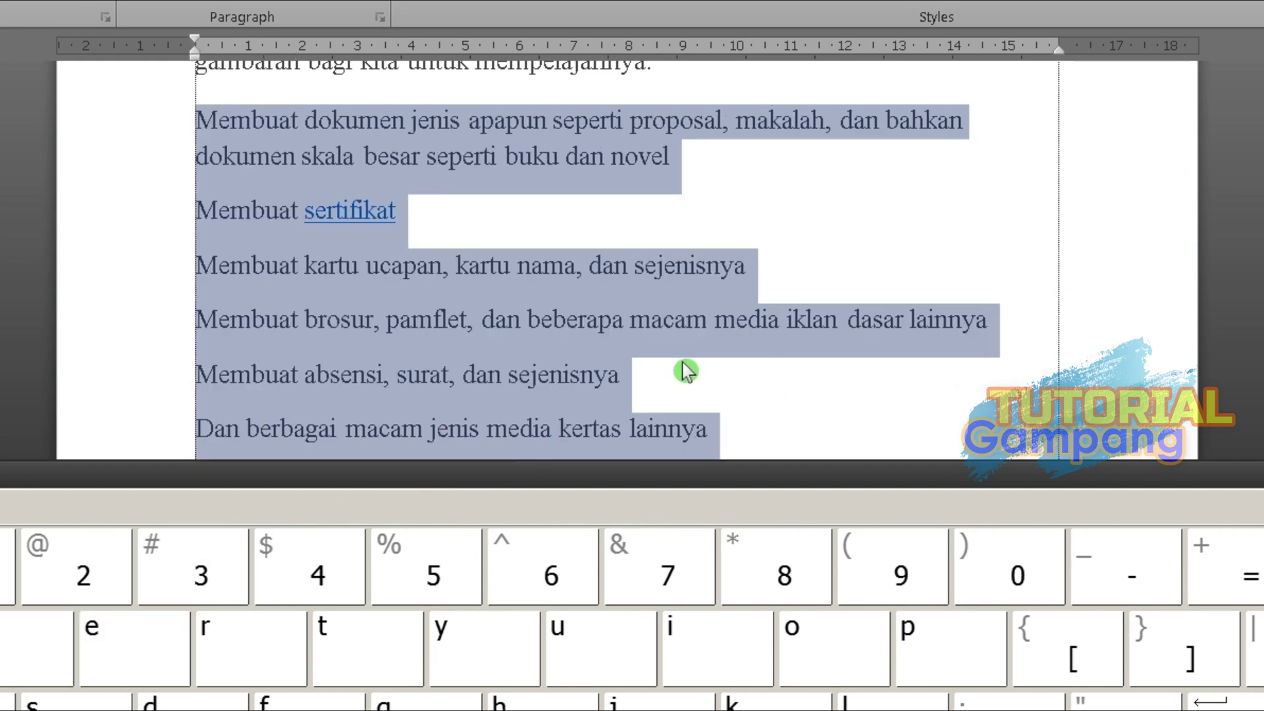
key("ctrl+z")
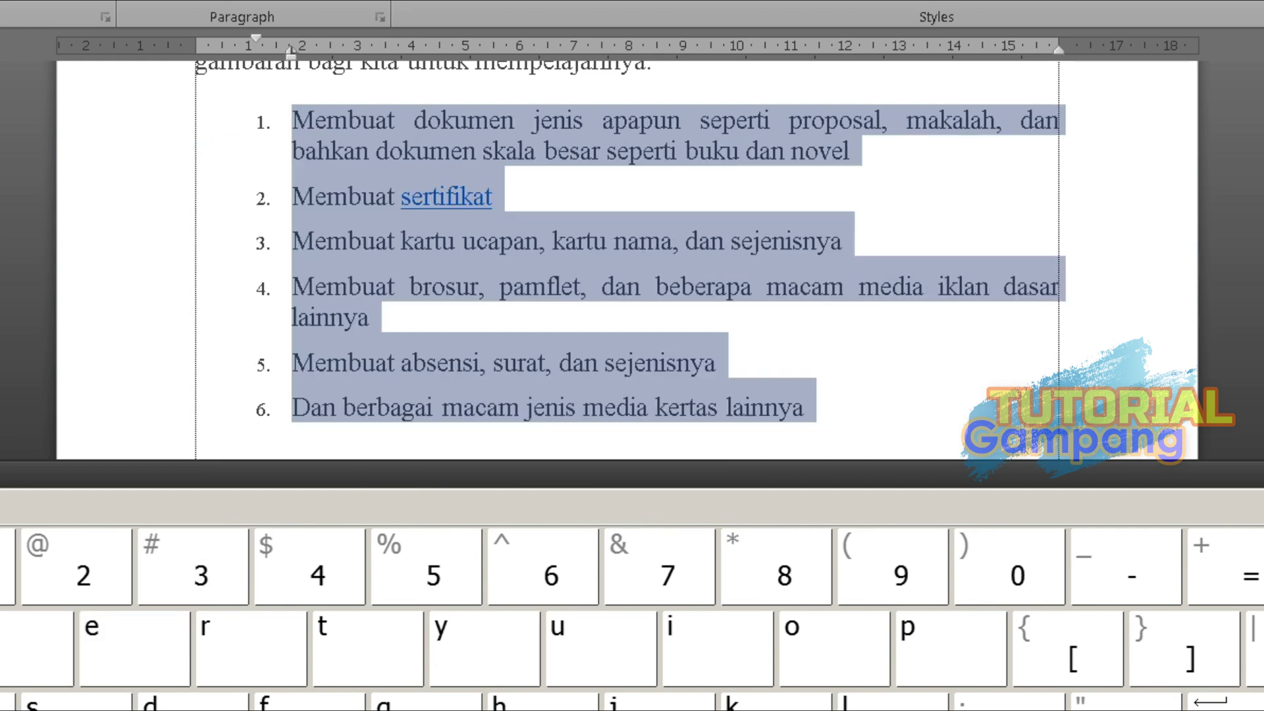
left_click(958, 344)
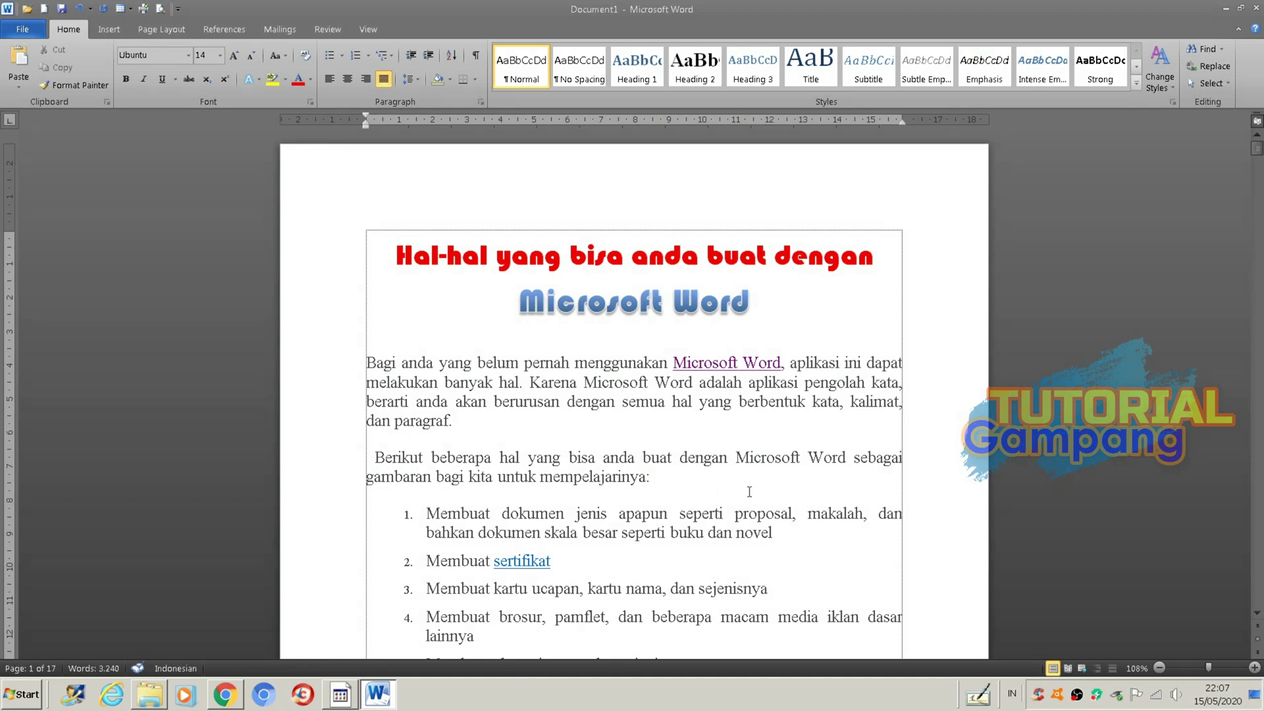
- Right-align the empty paragraph near the end of page 1 with the on-screen keyboard and hide the keyboard
left_click(977, 694)
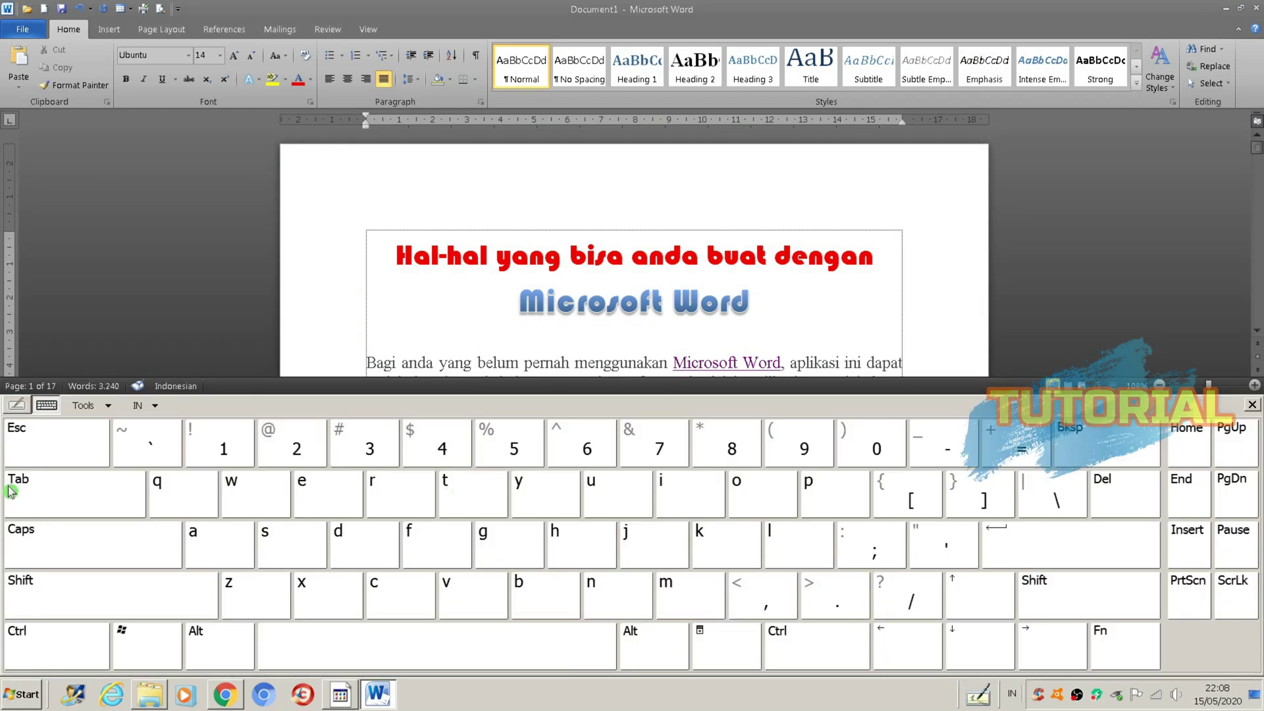
left_click(39, 648)
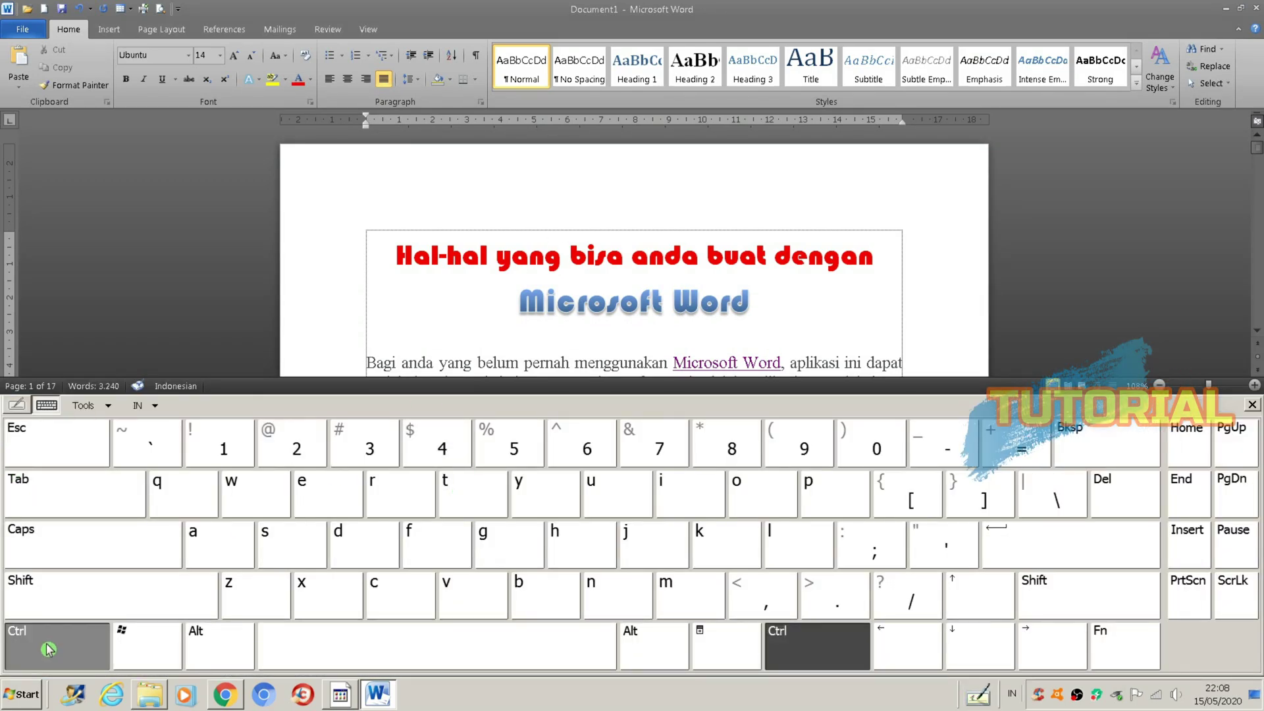
left_click(407, 501)
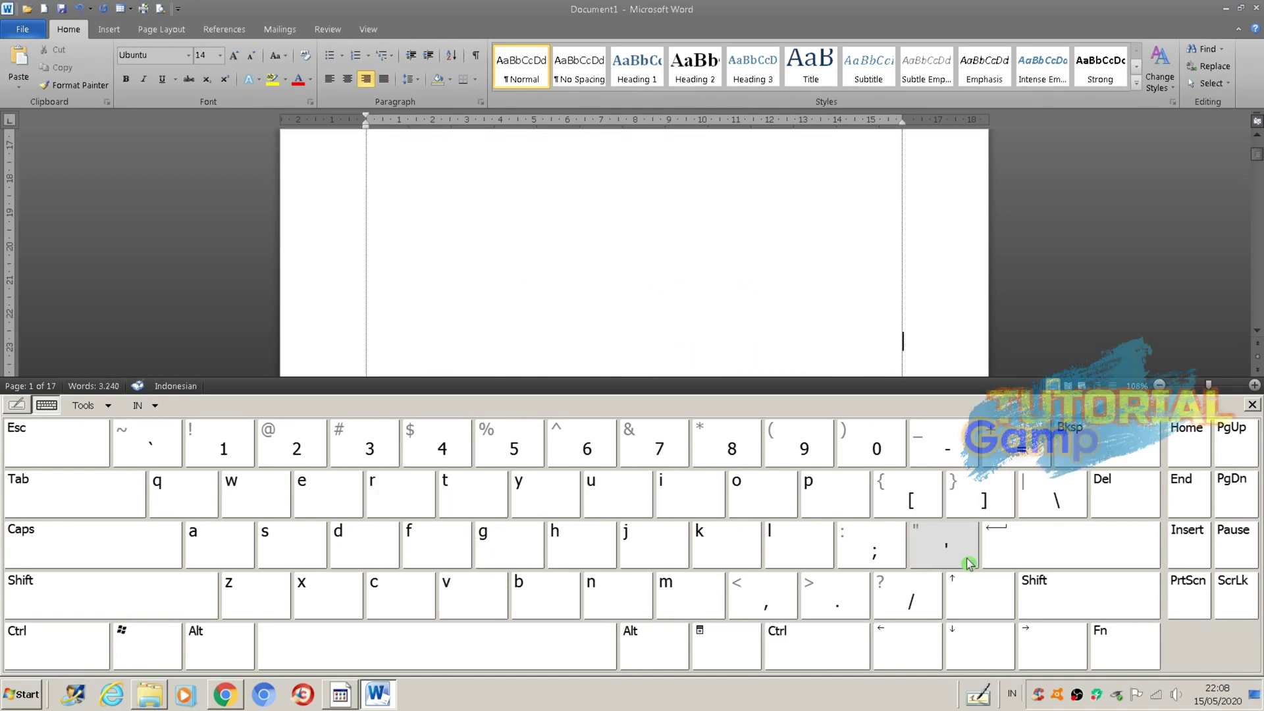
left_click(977, 697)
scroll(841, 538, "up", 10)
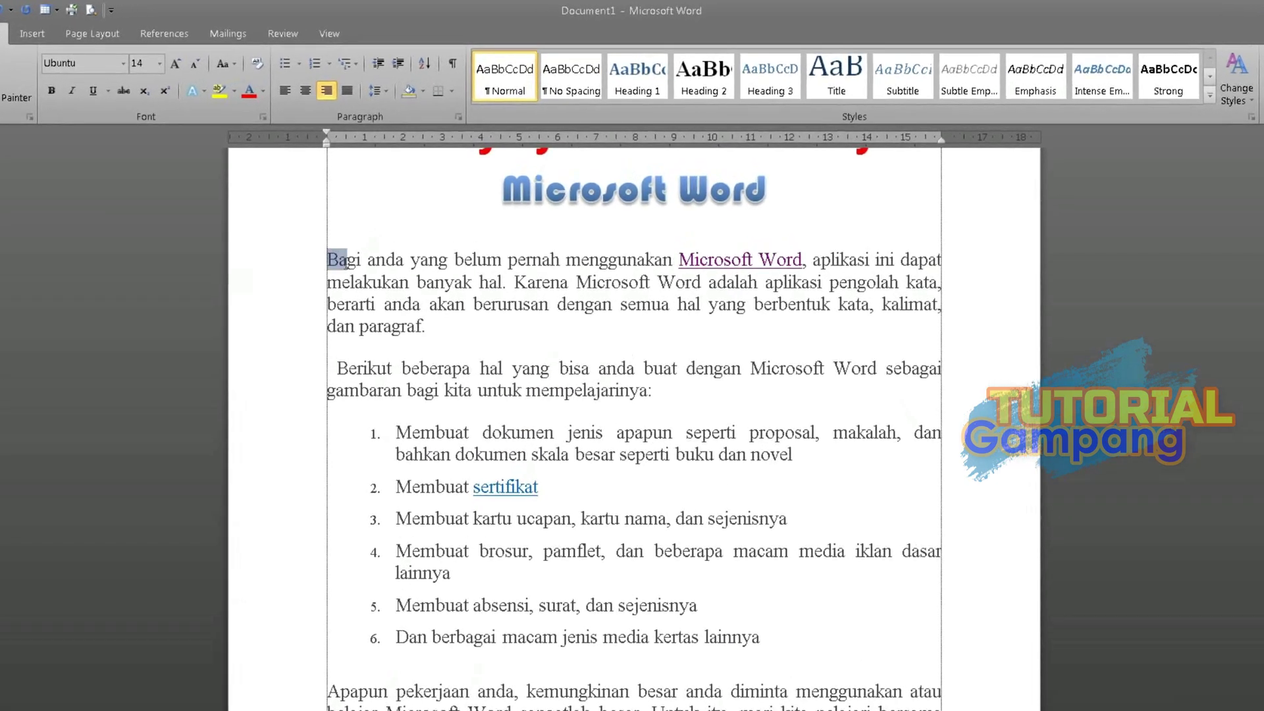
- Right-align the "Bagi anda yang belum pernah" paragraph, switch it to left alignment and deselect it
triple_click(363, 227)
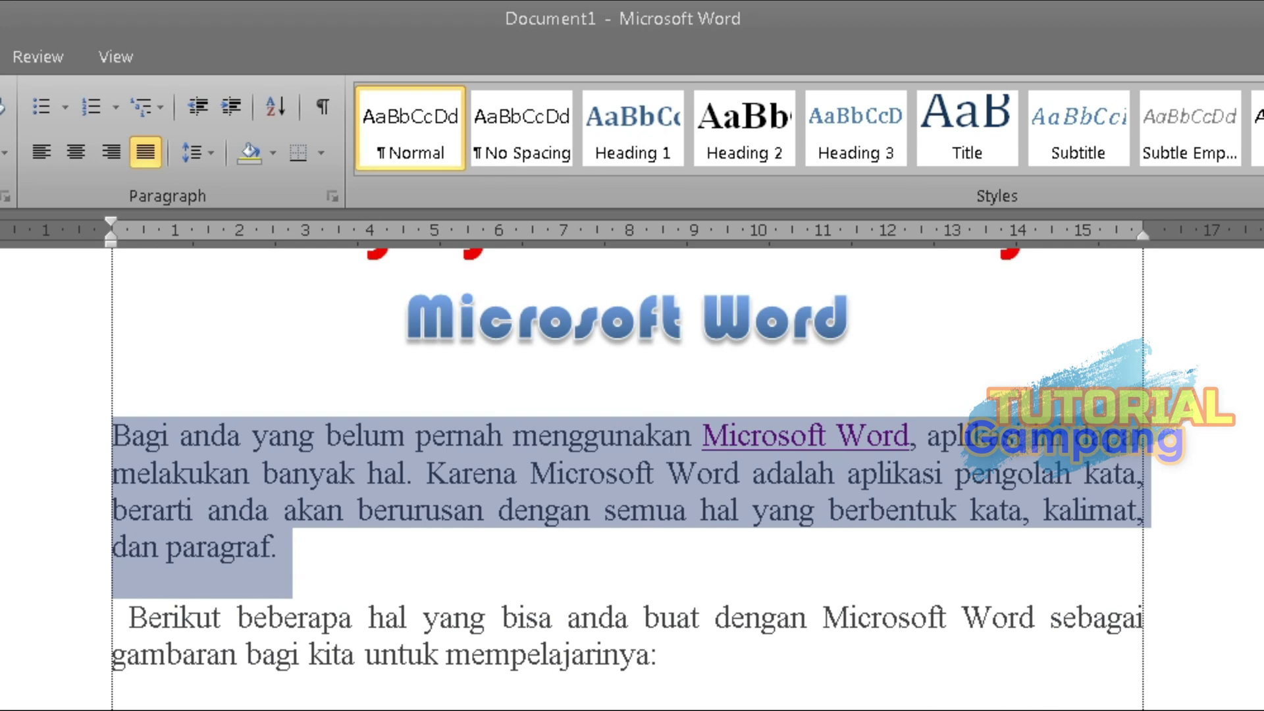
key("ctrl+r")
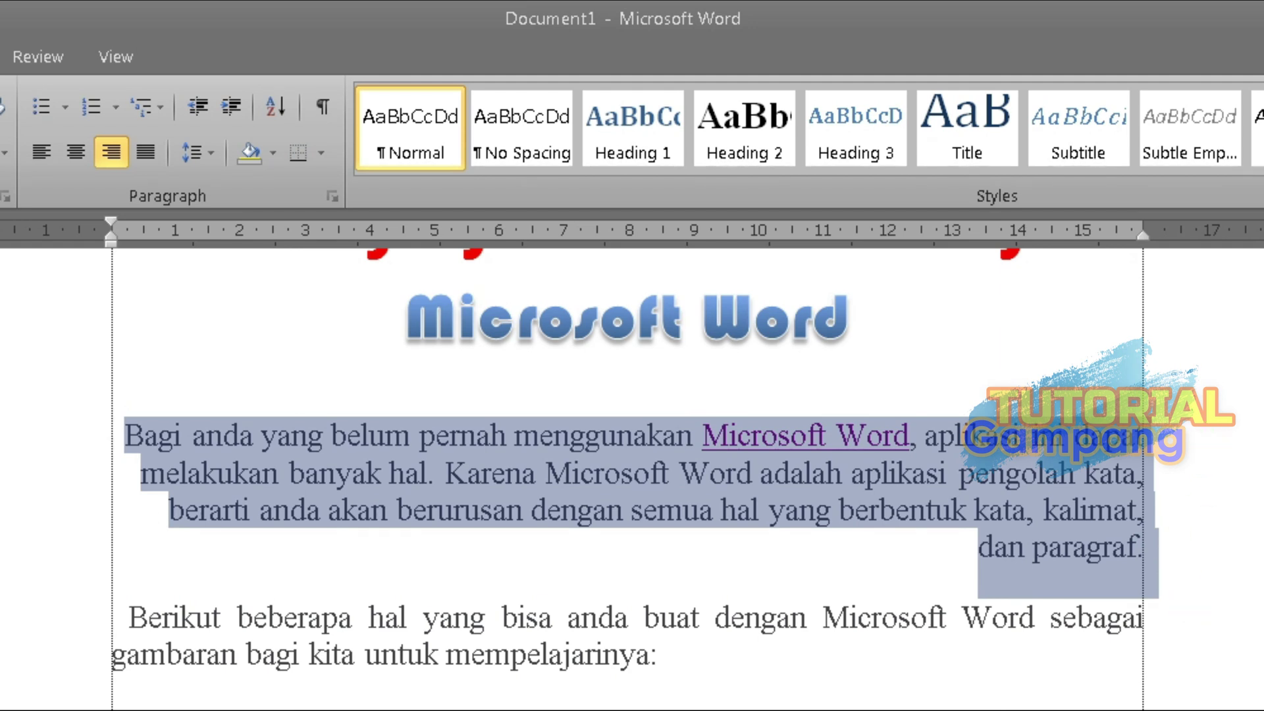
key("ctrl+l")
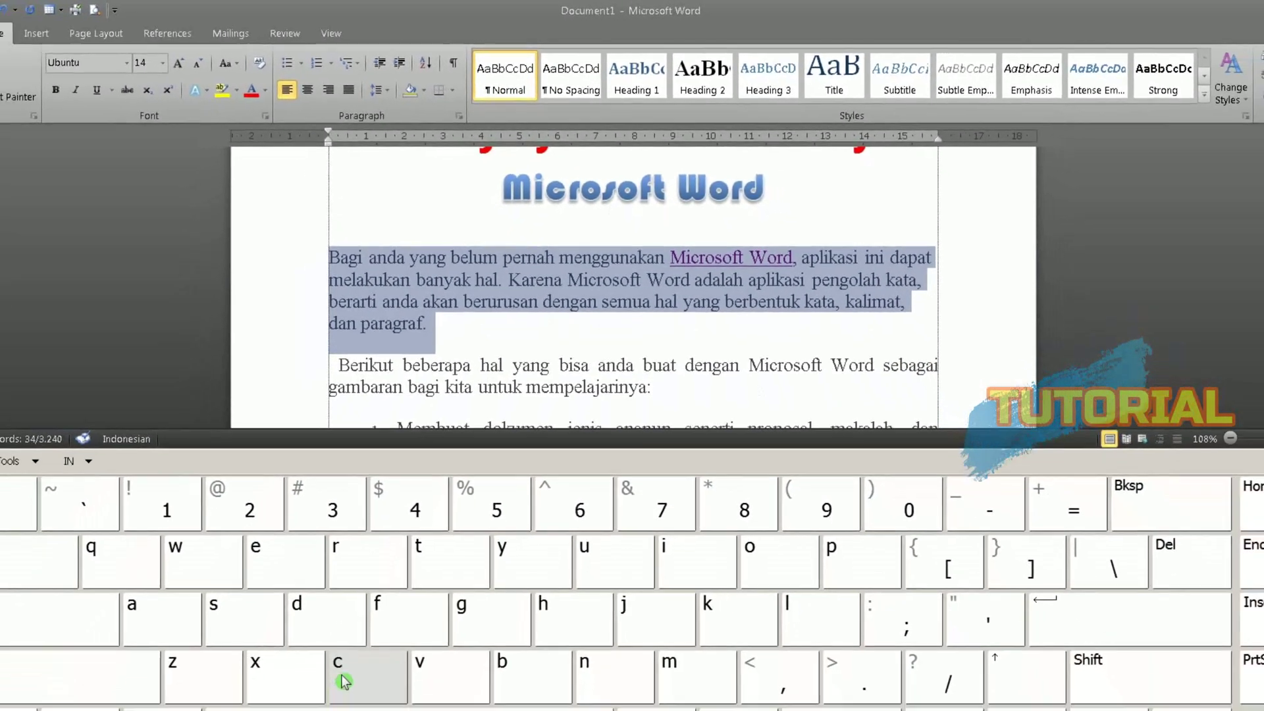
left_click(728, 283)
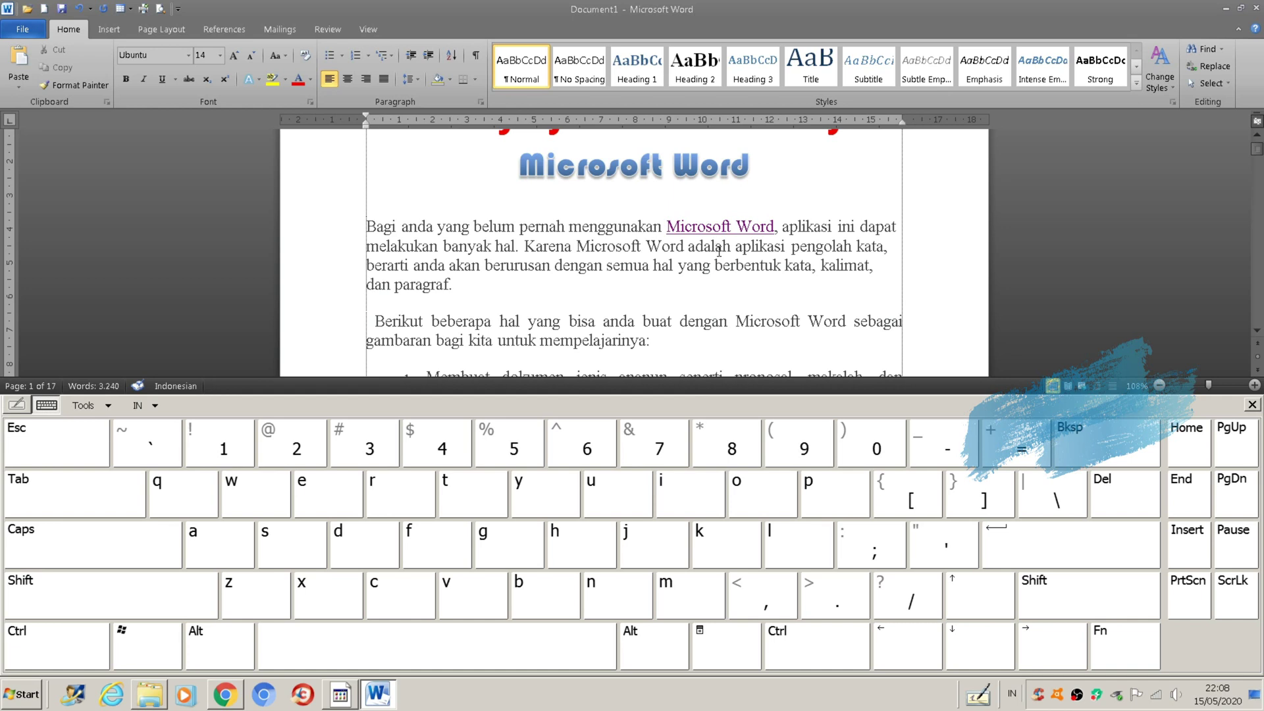
- Use the on-screen keyboard's save shortcut and save the document in the Documents library as "tutorial 2"
left_click(76, 652)
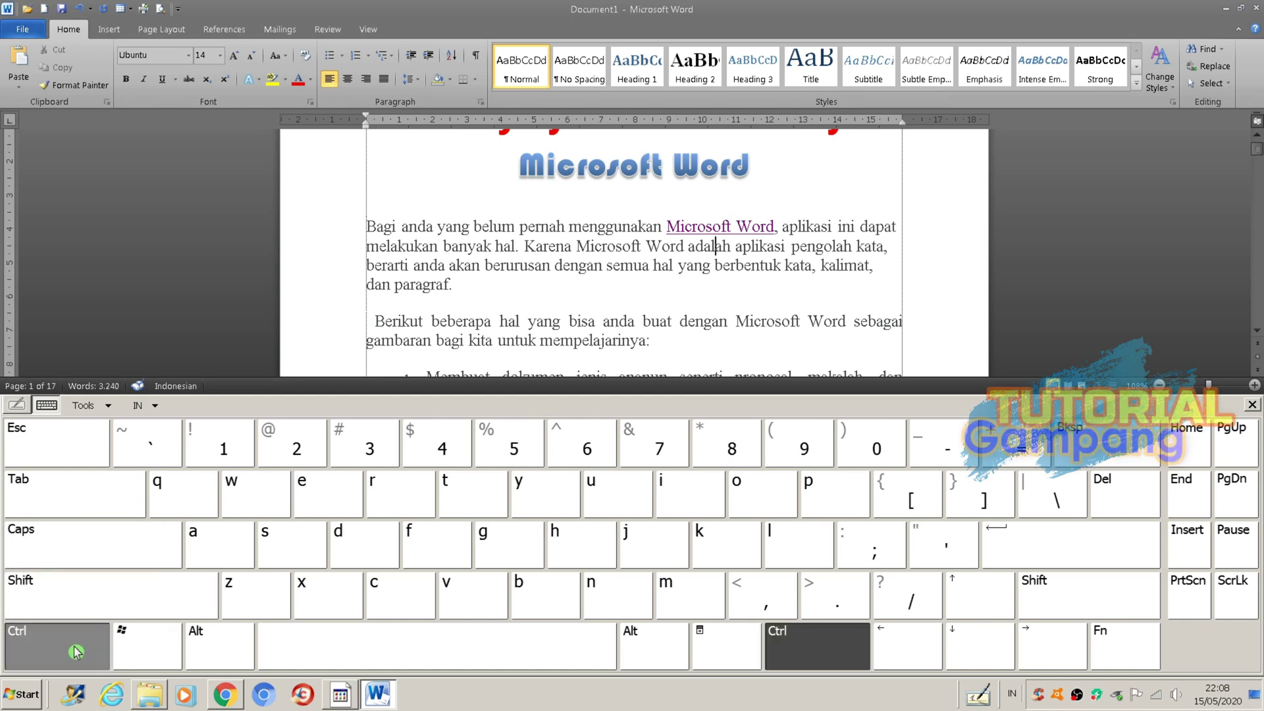
left_click(287, 556)
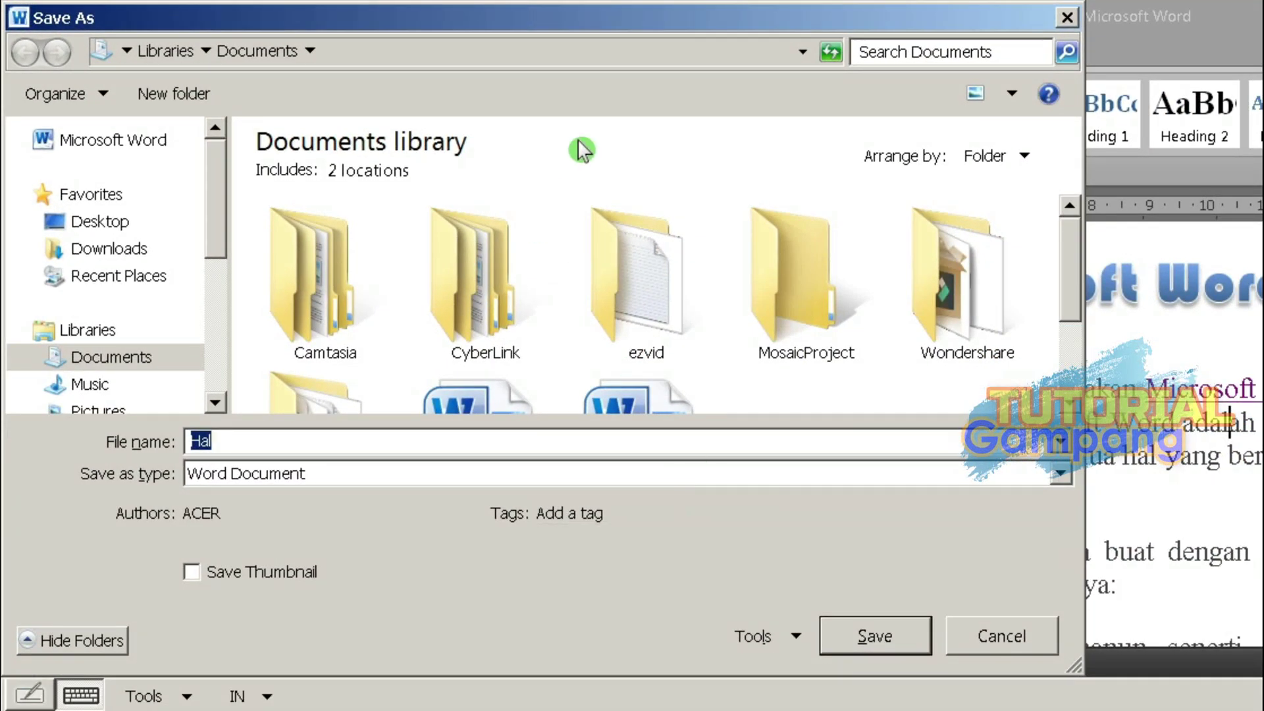
left_click(478, 293)
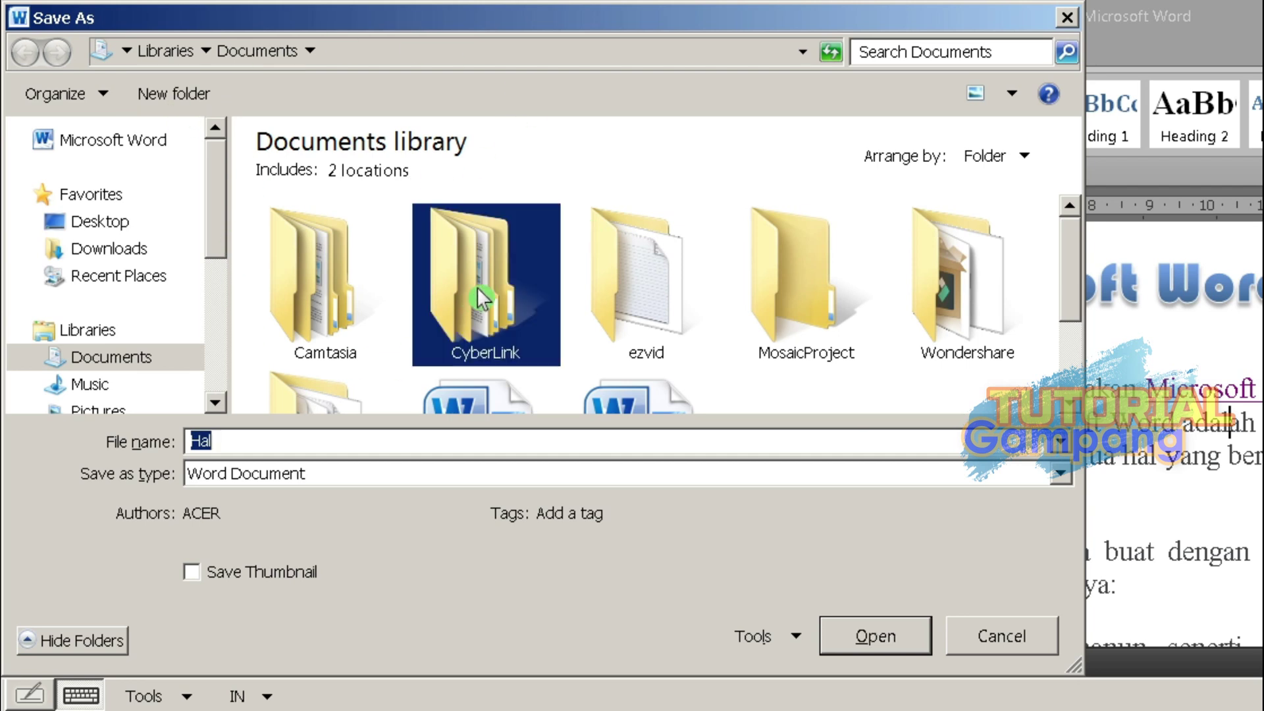
scroll(690, 293, "down", 2)
left_click(235, 442)
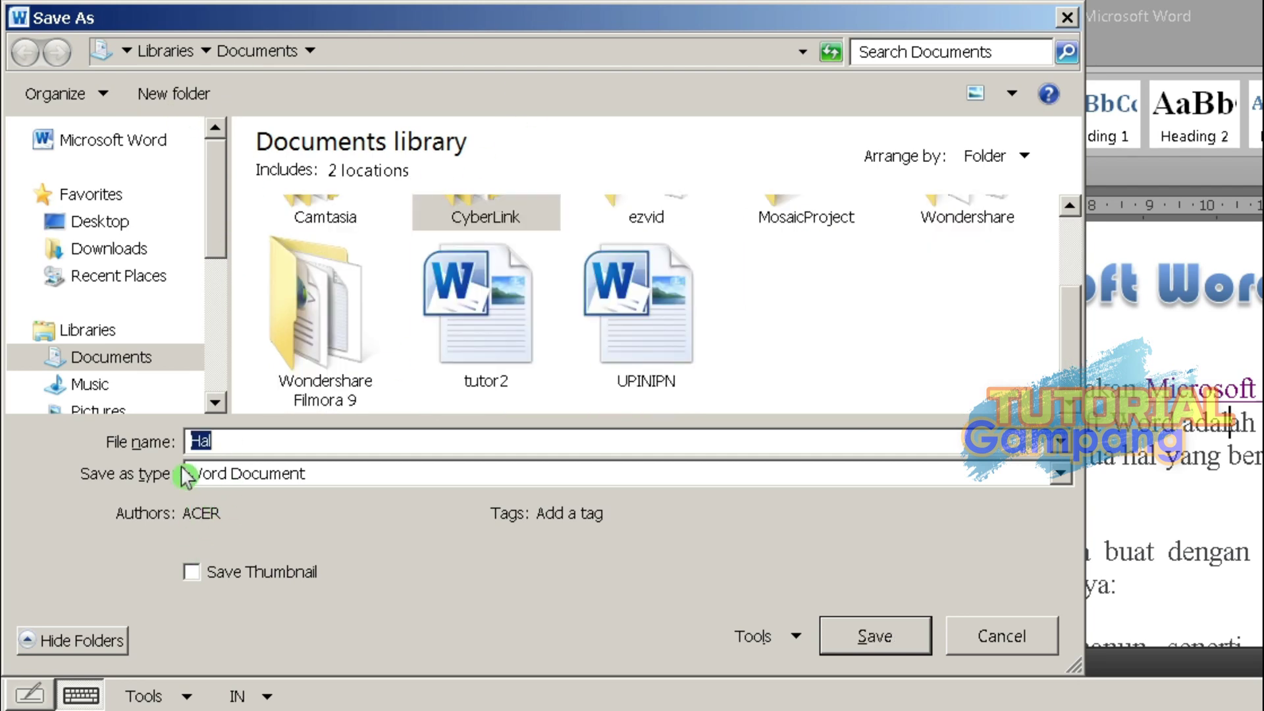
type("tu")
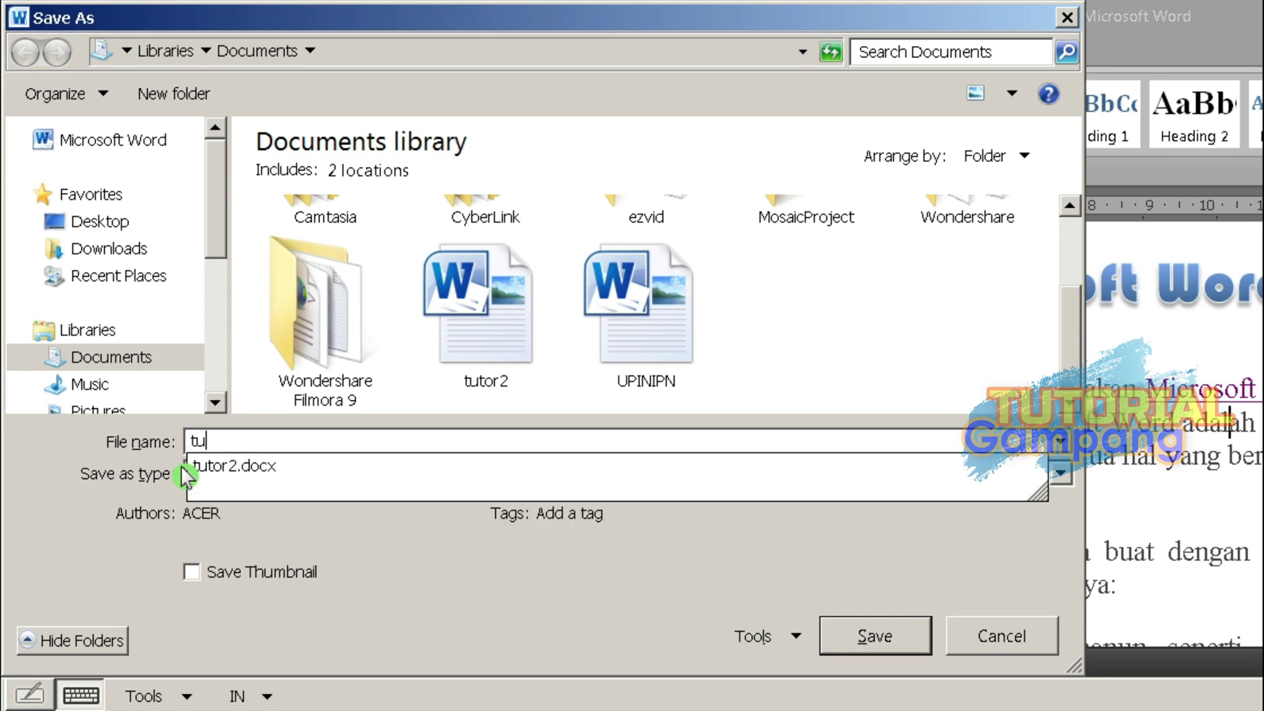
type("torial 2")
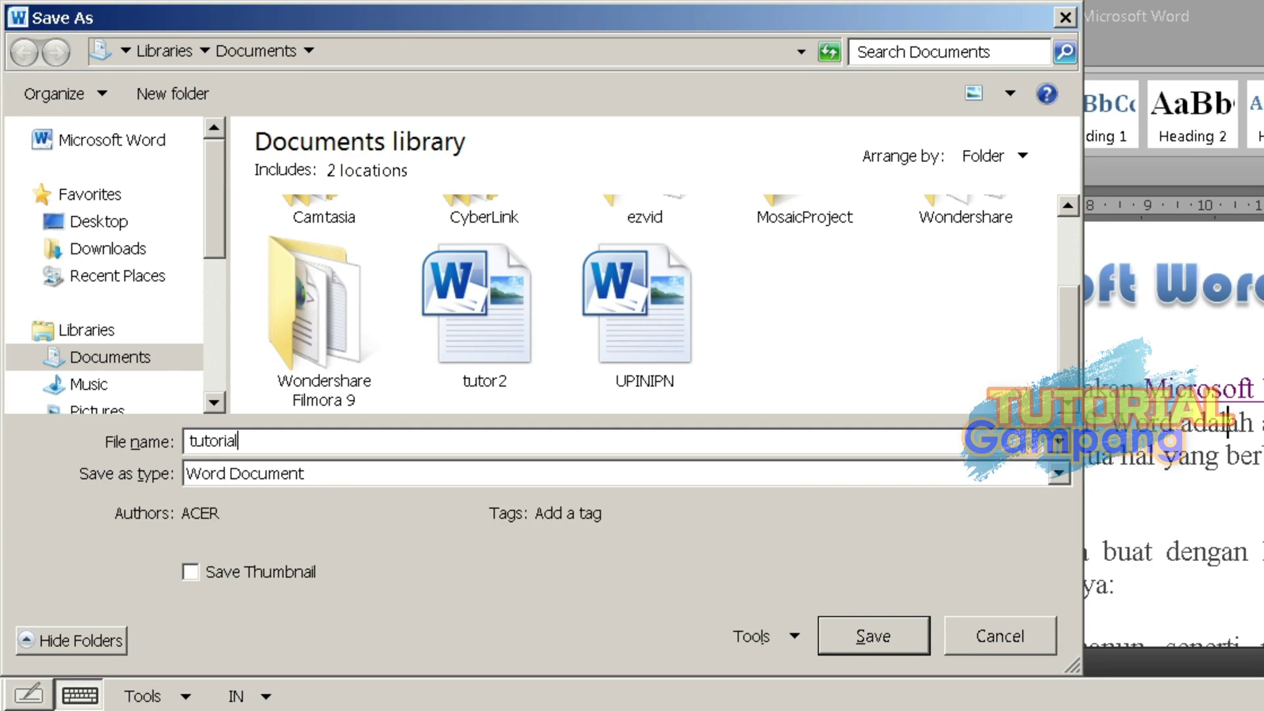
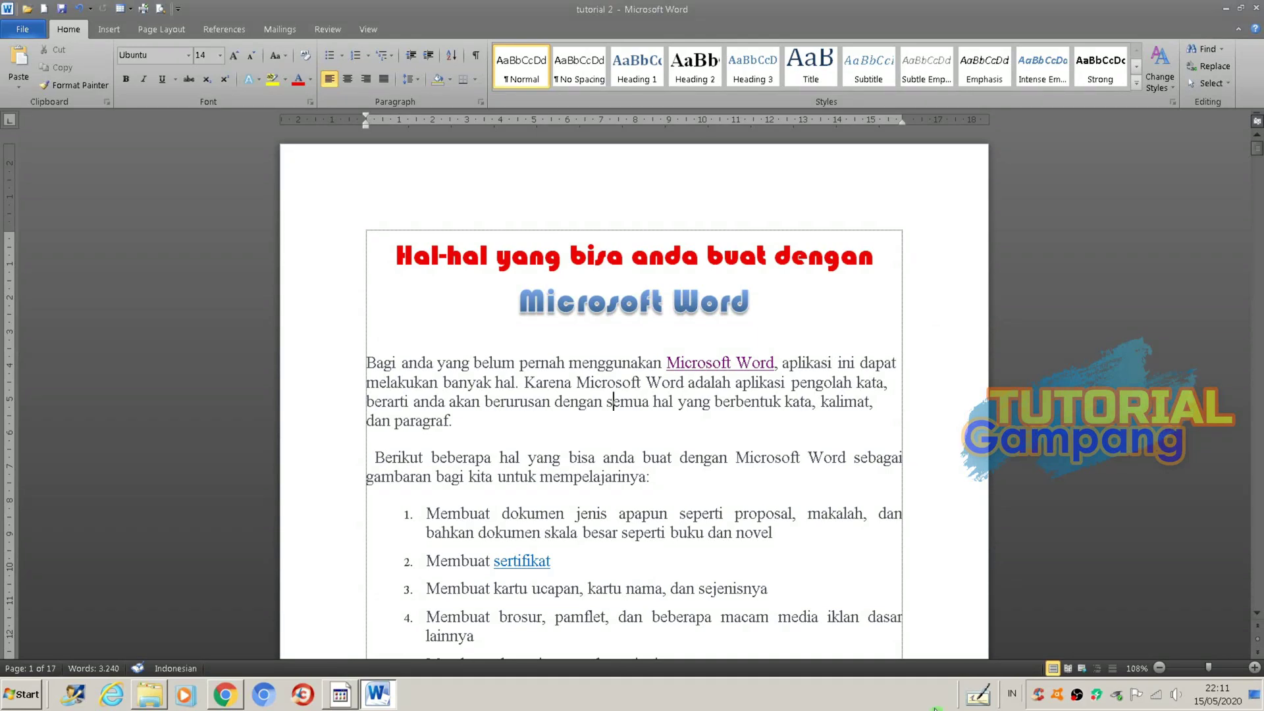
- Apply a hanging indent to the first body paragraph with the on-screen keyboard and undo it
left_click(978, 699)
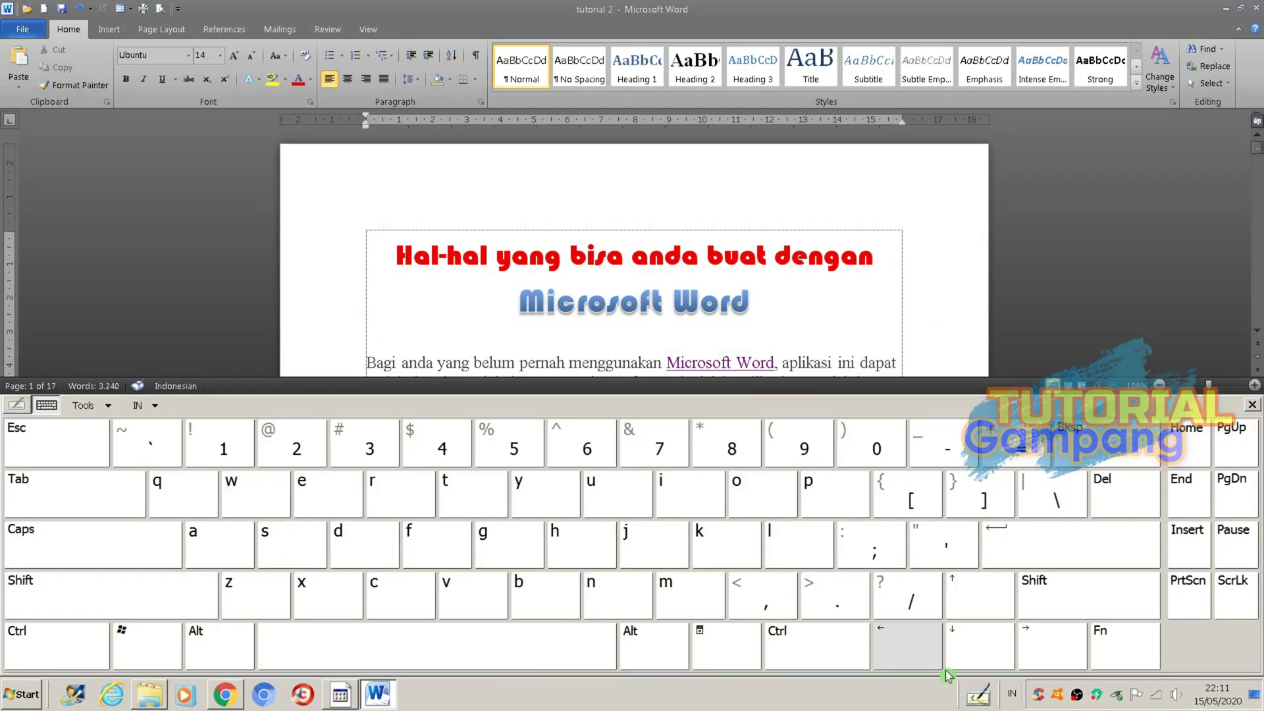
left_click(51, 644)
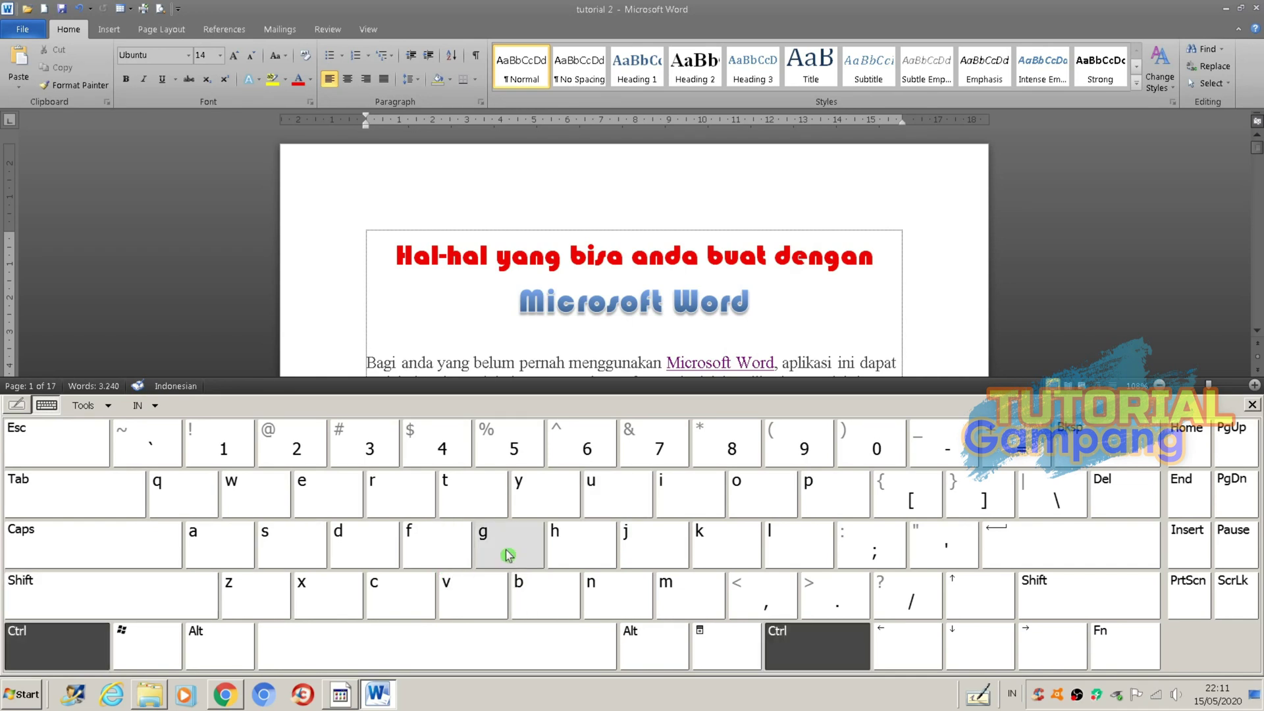
left_click(479, 502)
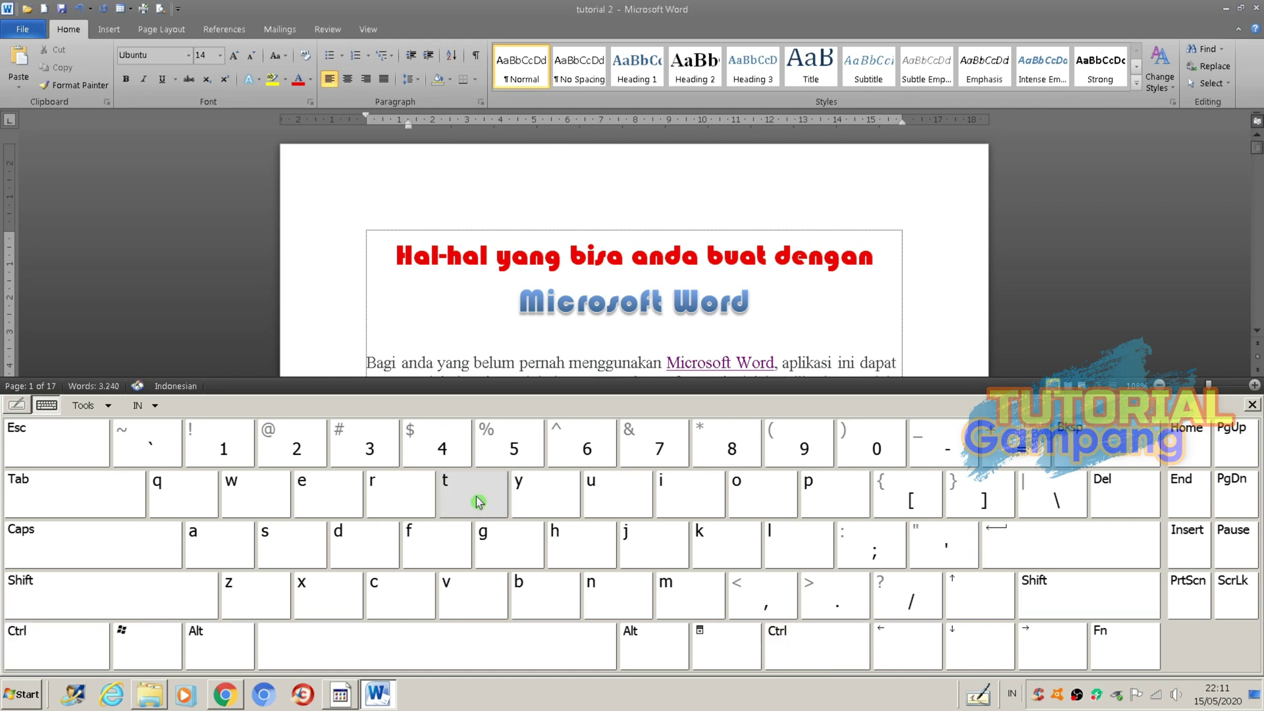
scroll(749, 294, "down", 2)
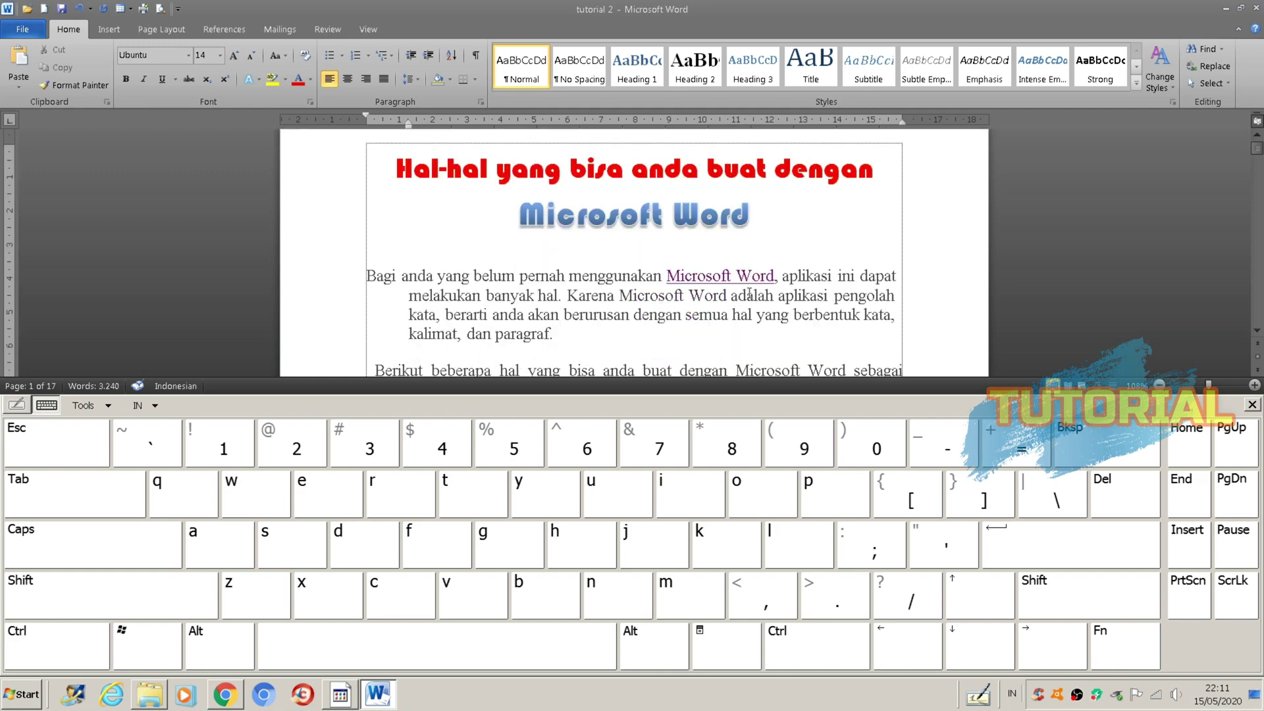
scroll(749, 294, "down", 1)
key("ctrl+z")
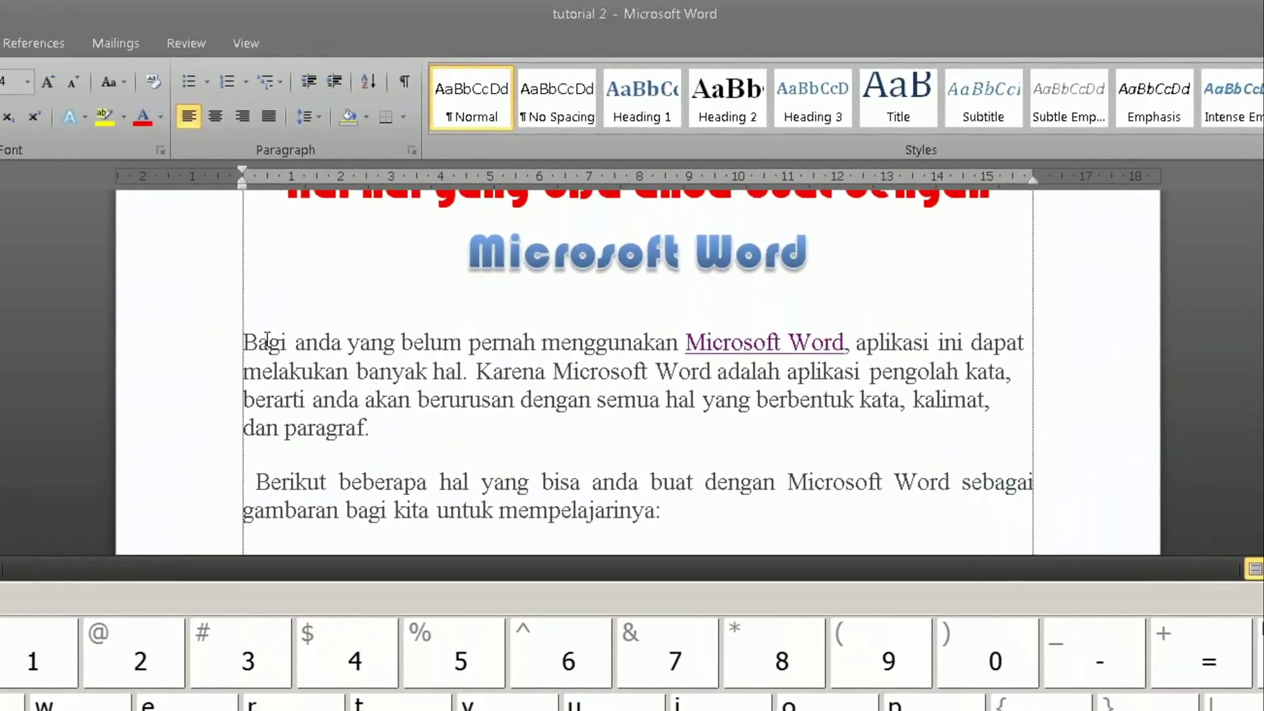
- Select the "Bagi anda" paragraph, give it a hanging indent and remove that indent
left_click_drag(267, 342, 475, 447)
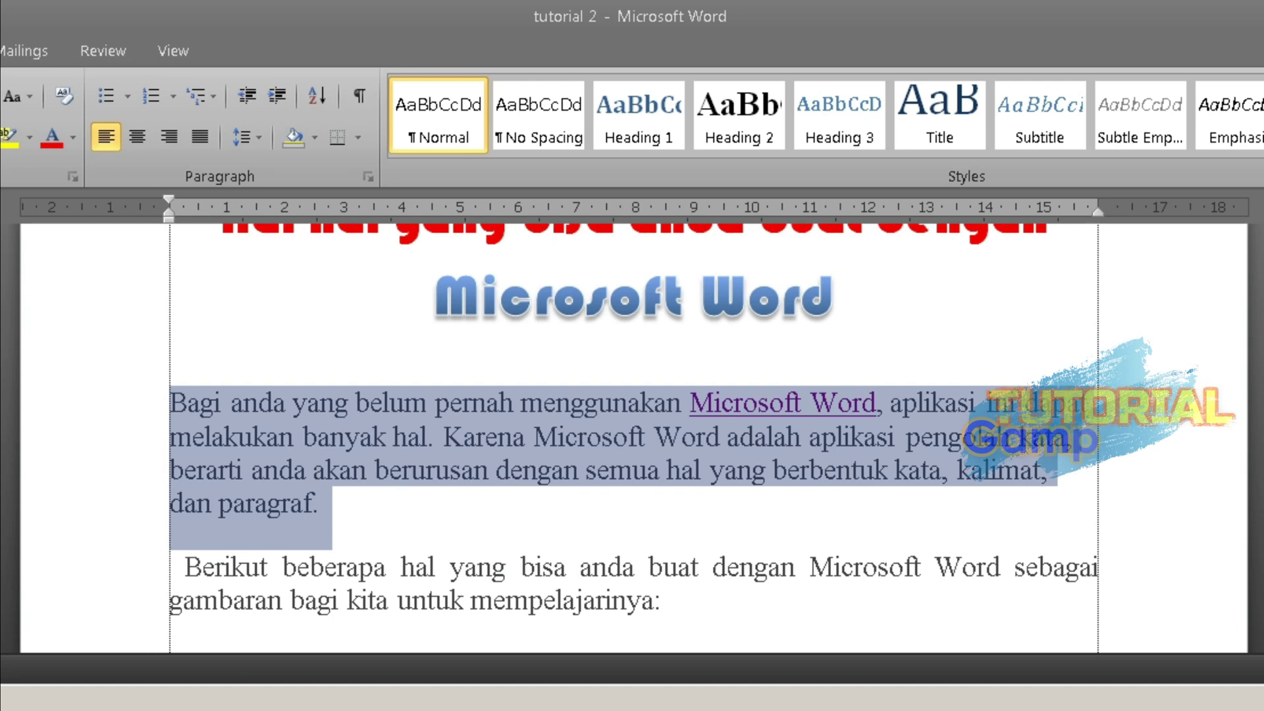
key("ctrl+t")
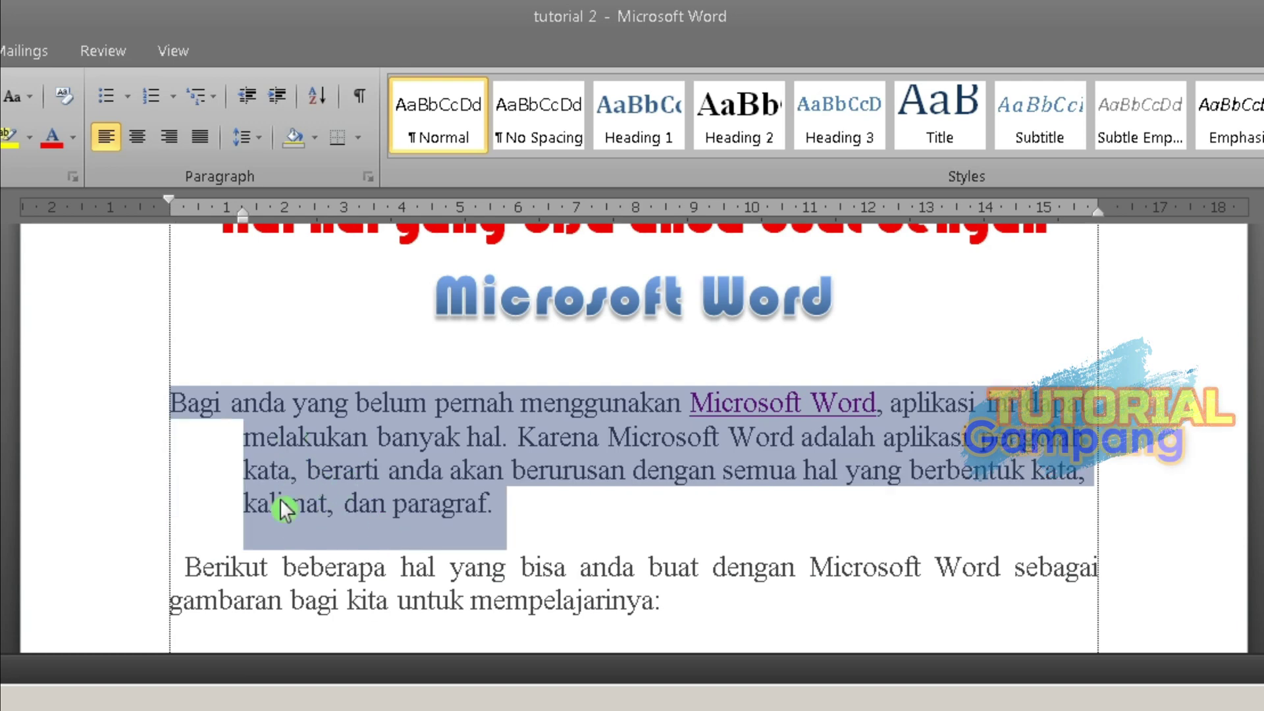
scroll(298, 483, "down", 1)
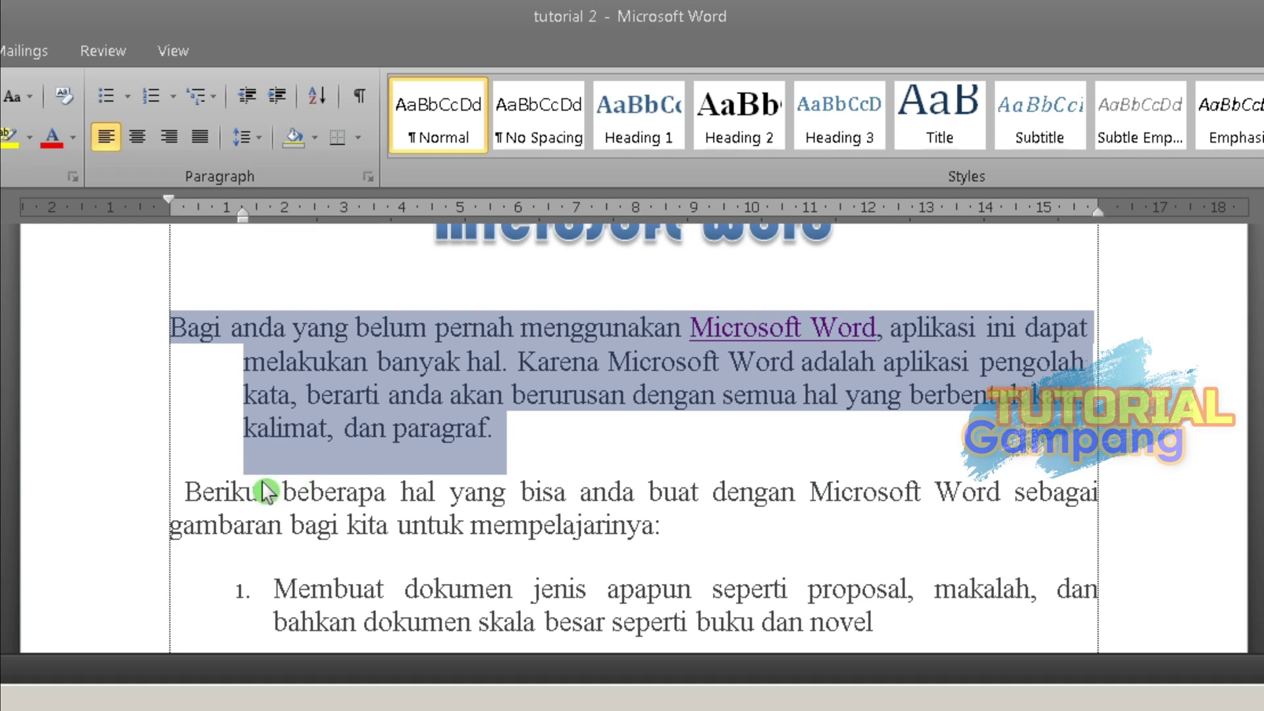
key("ctrl+shift+t")
- Delete the leading space before "Berikut" at the start of the second body paragraph
left_click(184, 491)
key("BackSpace")
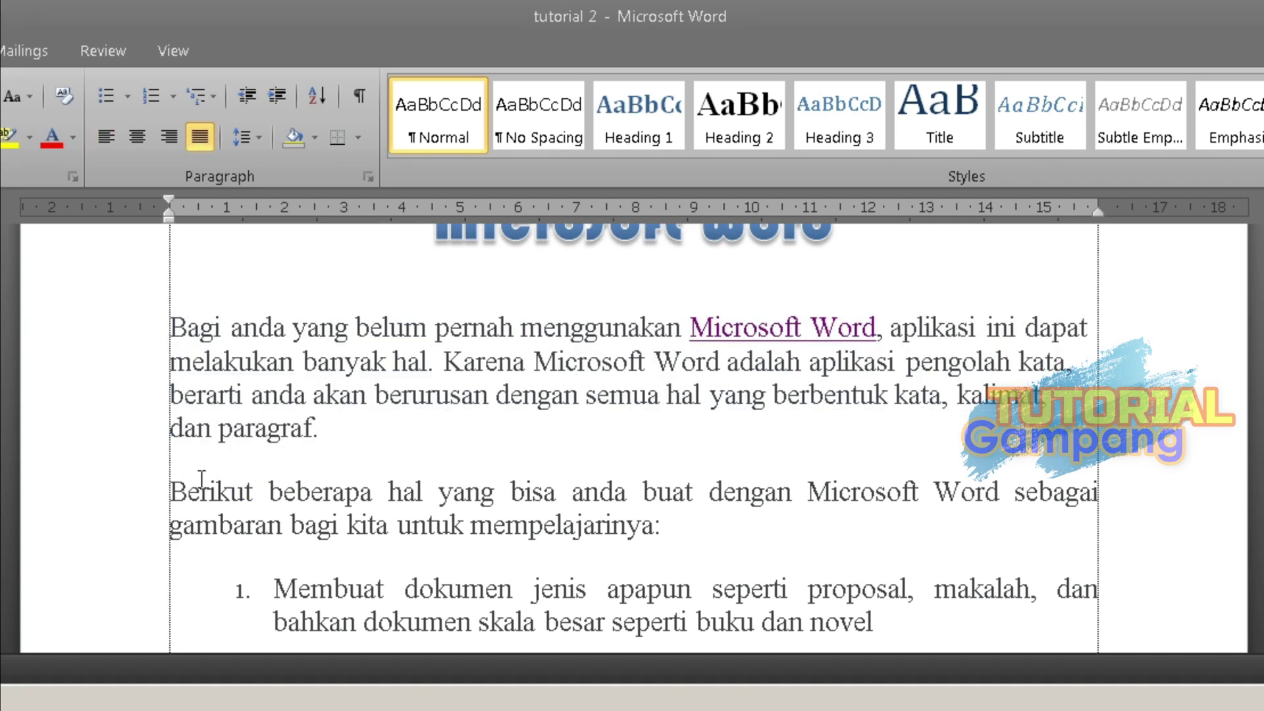
- Select the first two body paragraphs and apply the hanging indent shortcut five times to deepen the indent
scroll(158, 542, "down", 2)
scroll(156, 544, "up", 3)
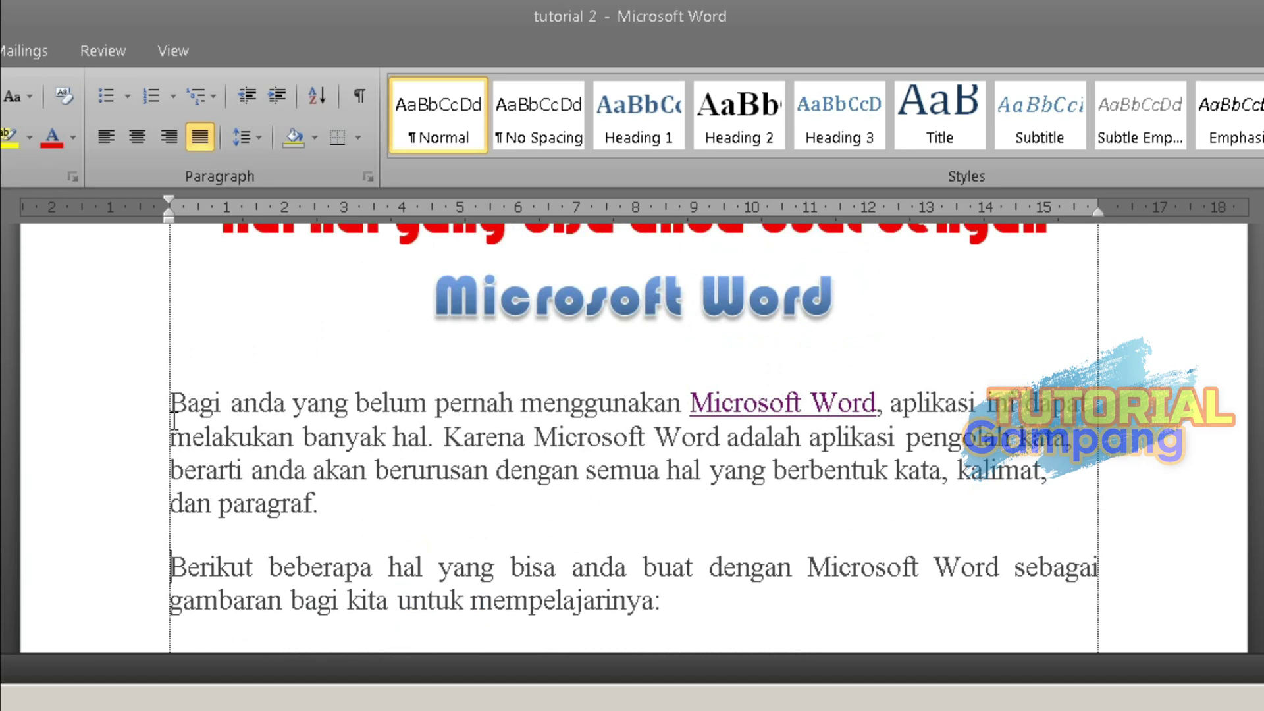
left_click_drag(172, 402, 354, 654)
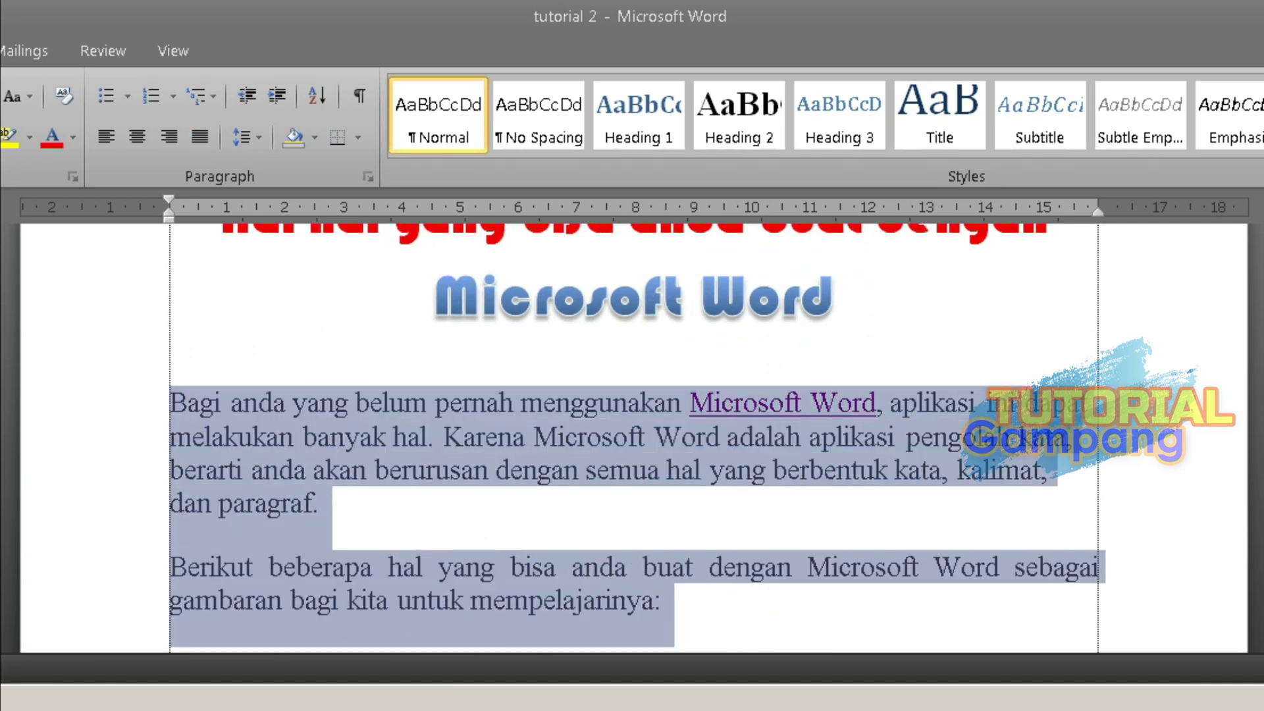
key("ctrl+t")
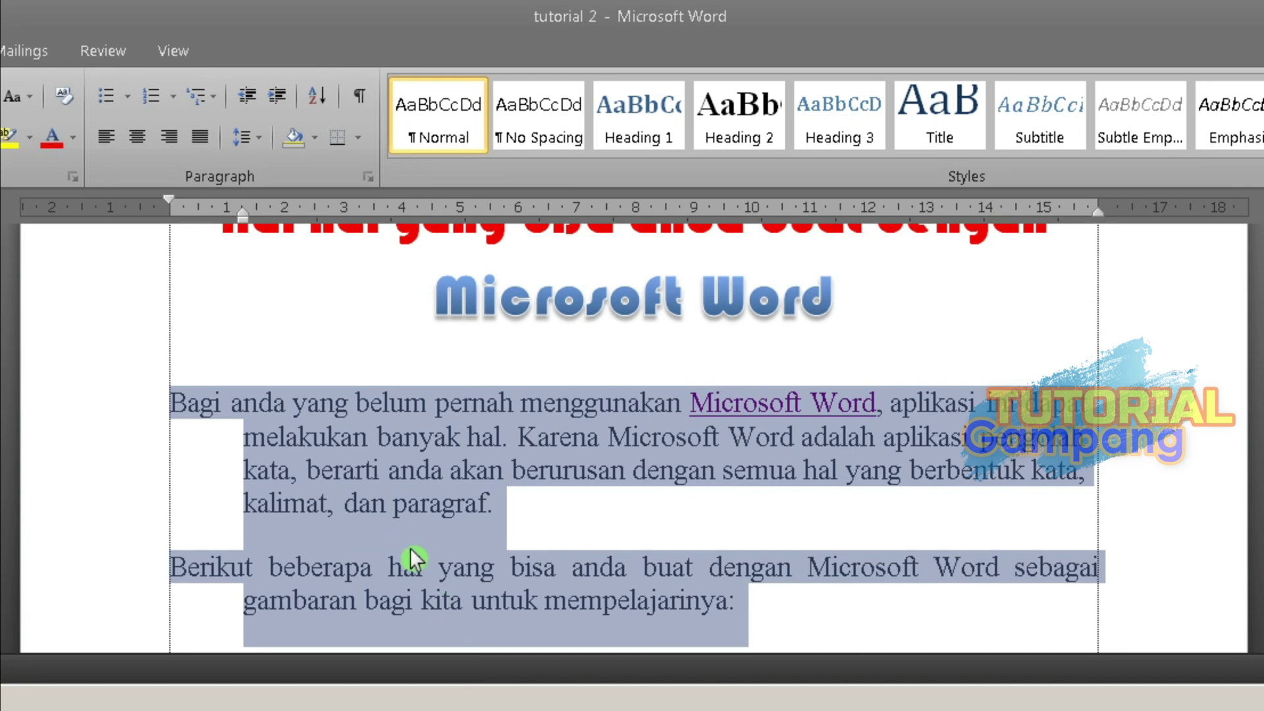
scroll(376, 495, "down", 1)
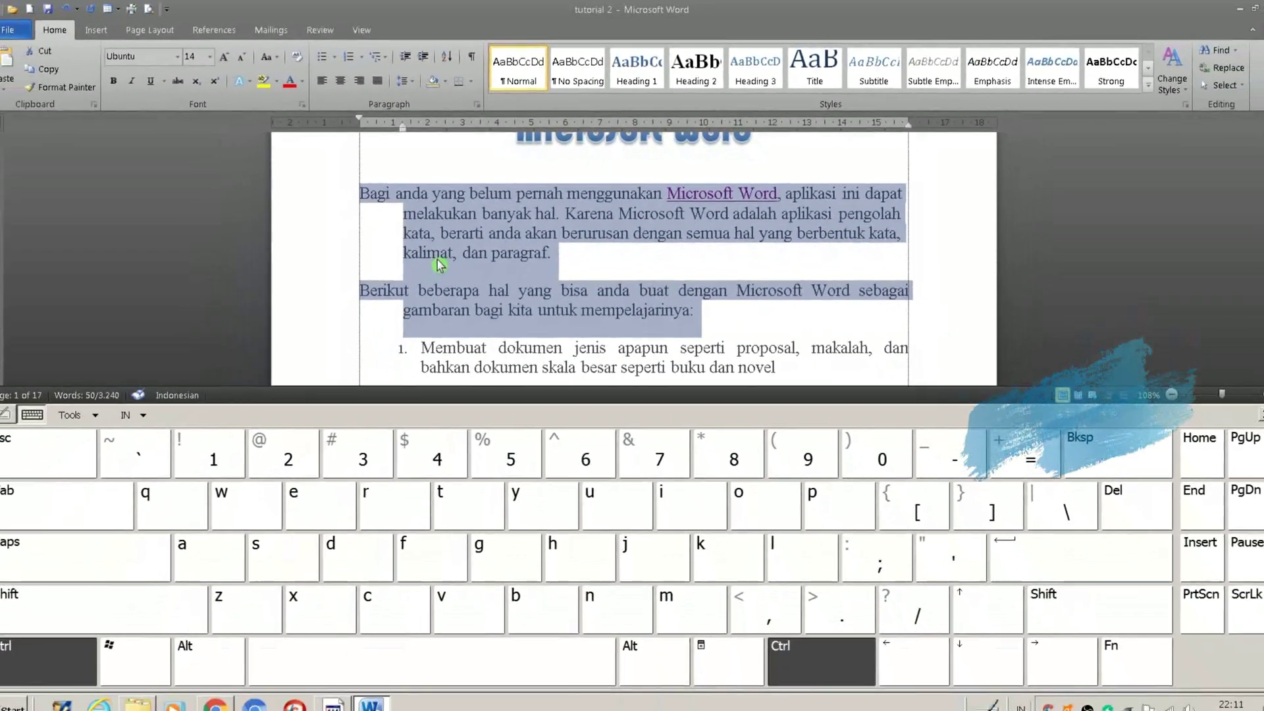
key("ctrl+t")
key("ctrl+t")
key("ctrl+t")
key("ctrl+t")
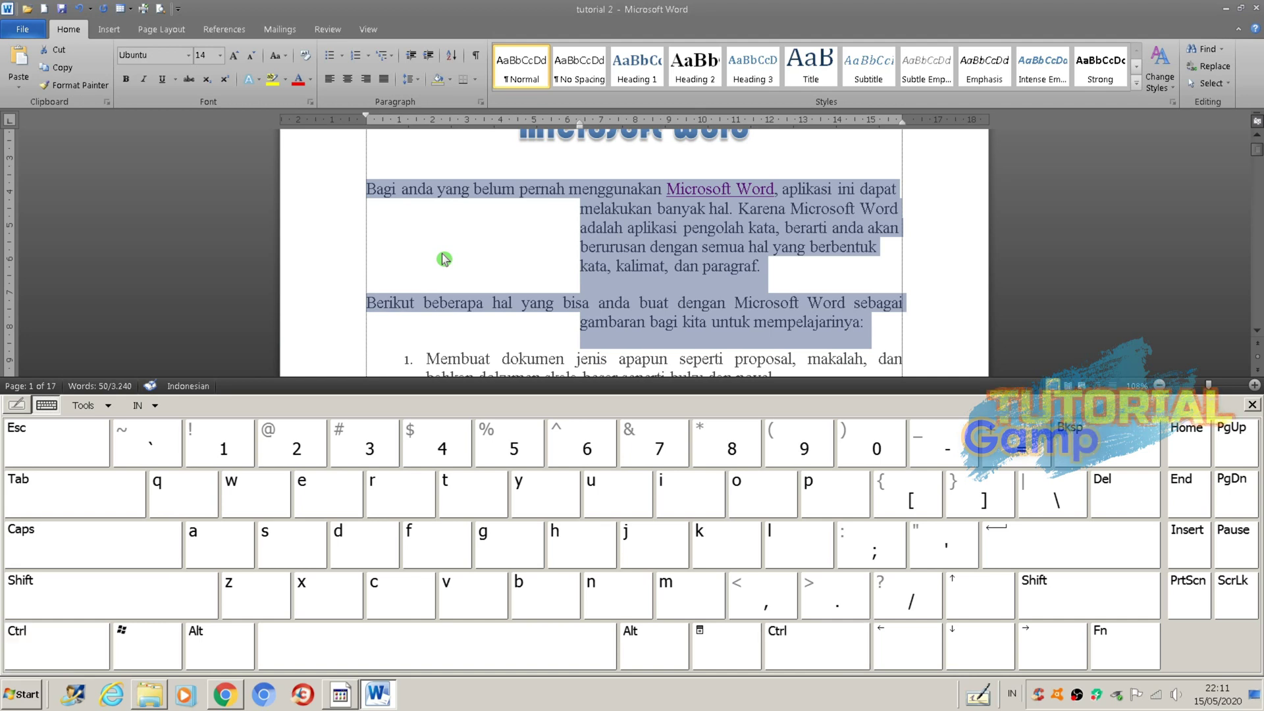
- Reduce the hanging indent of the two selected paragraphs stepwise with the on-screen keyboard until it is completely removed
left_click(59, 645)
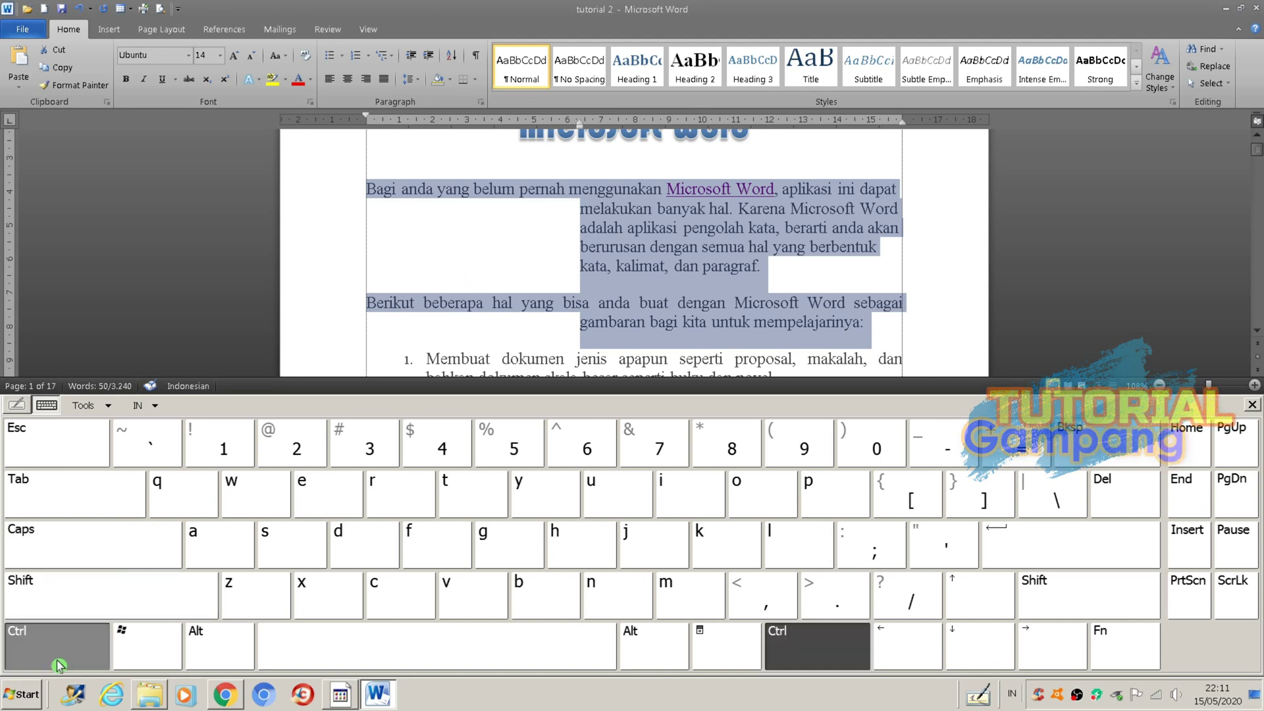
left_click(77, 615)
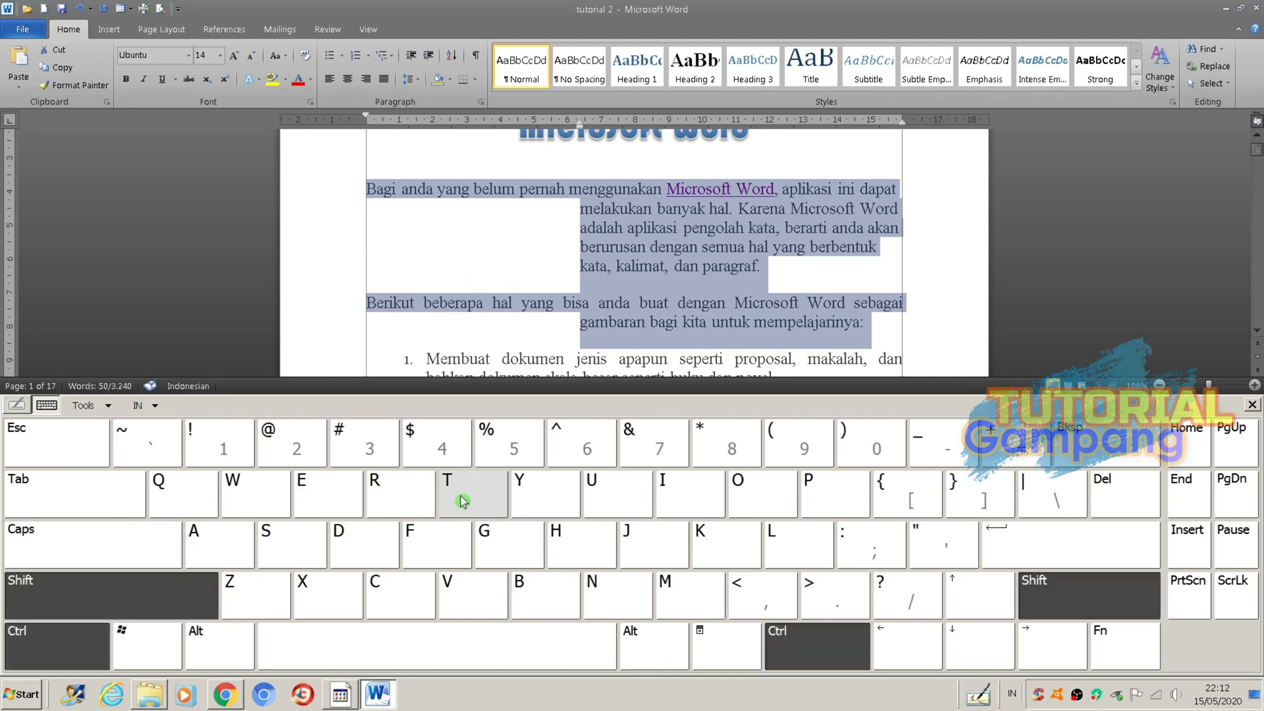
left_click(460, 496)
left_click(97, 625)
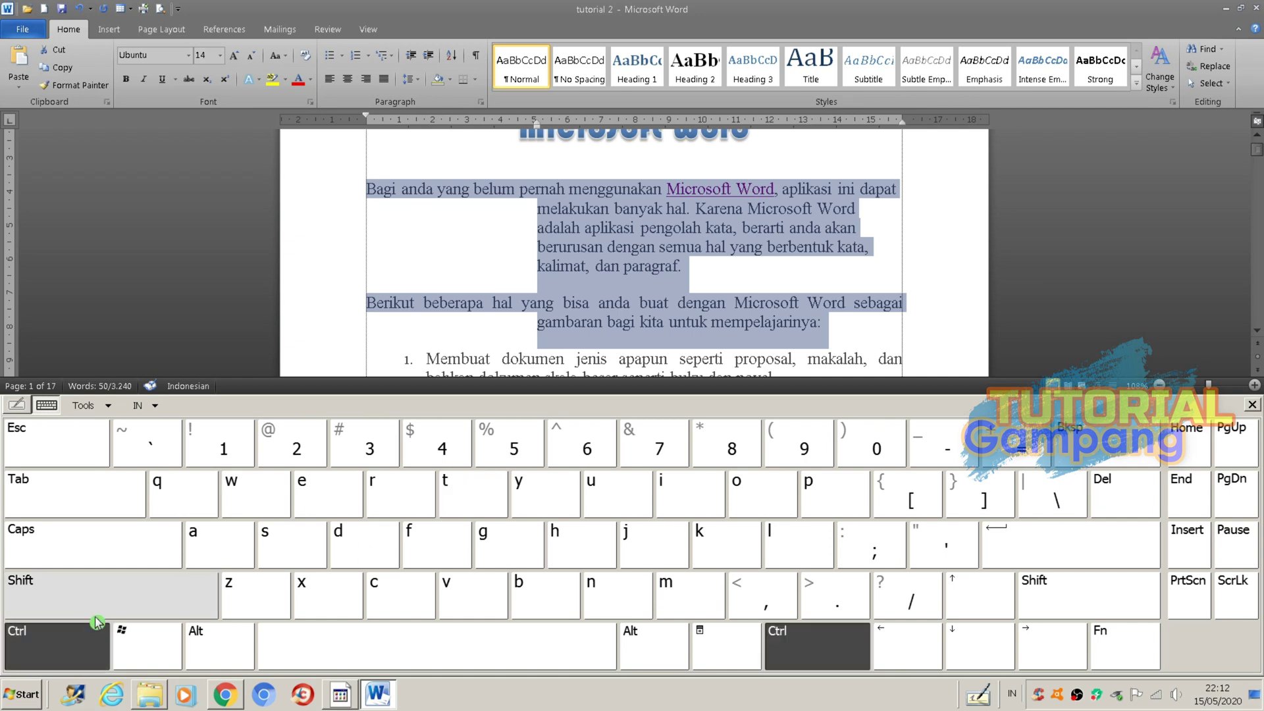
left_click(99, 611)
left_click(462, 506)
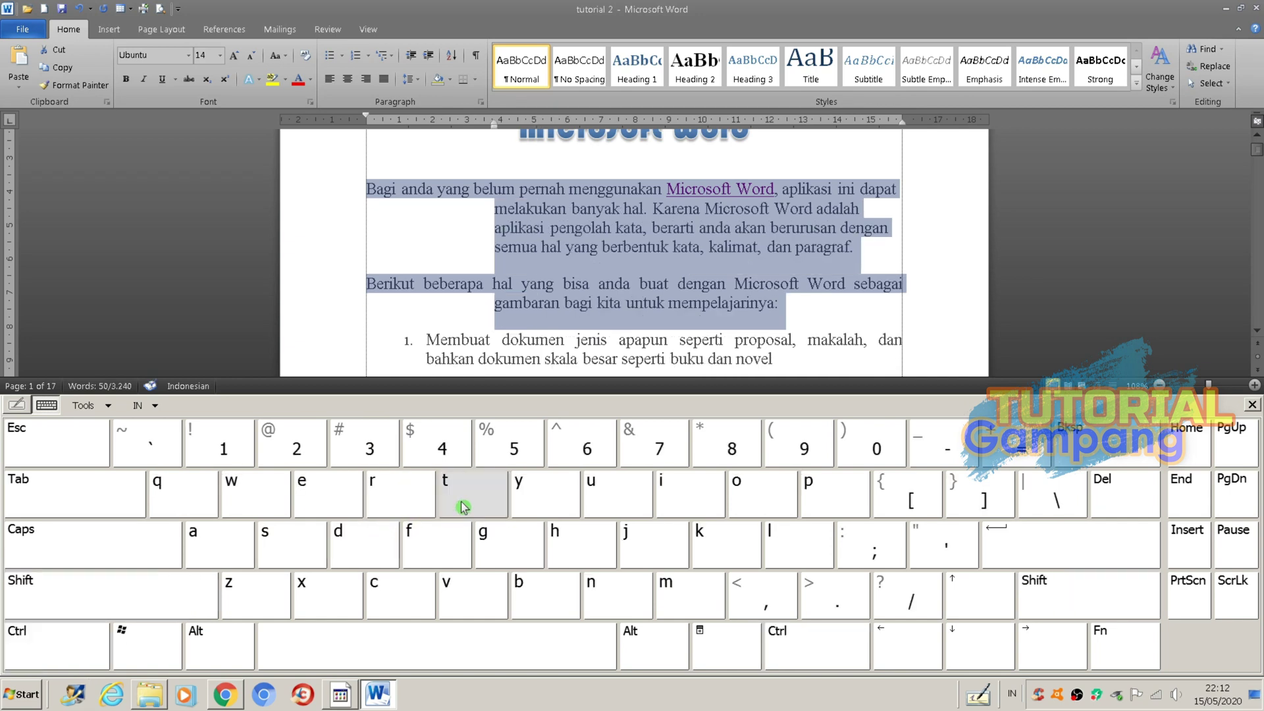
key("ctrl+shift")
left_click(463, 506)
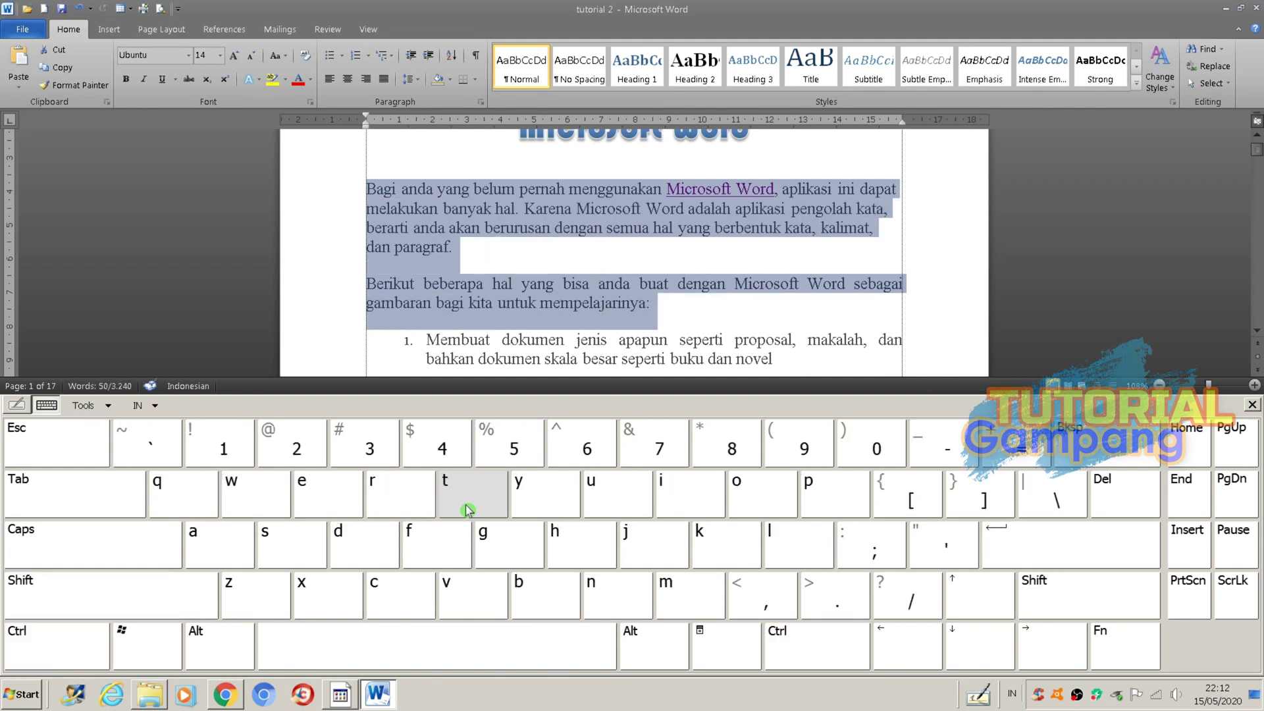
- Justify the two selected body paragraphs, deselect them and hide the on-screen keyboard
key("ctrl+j")
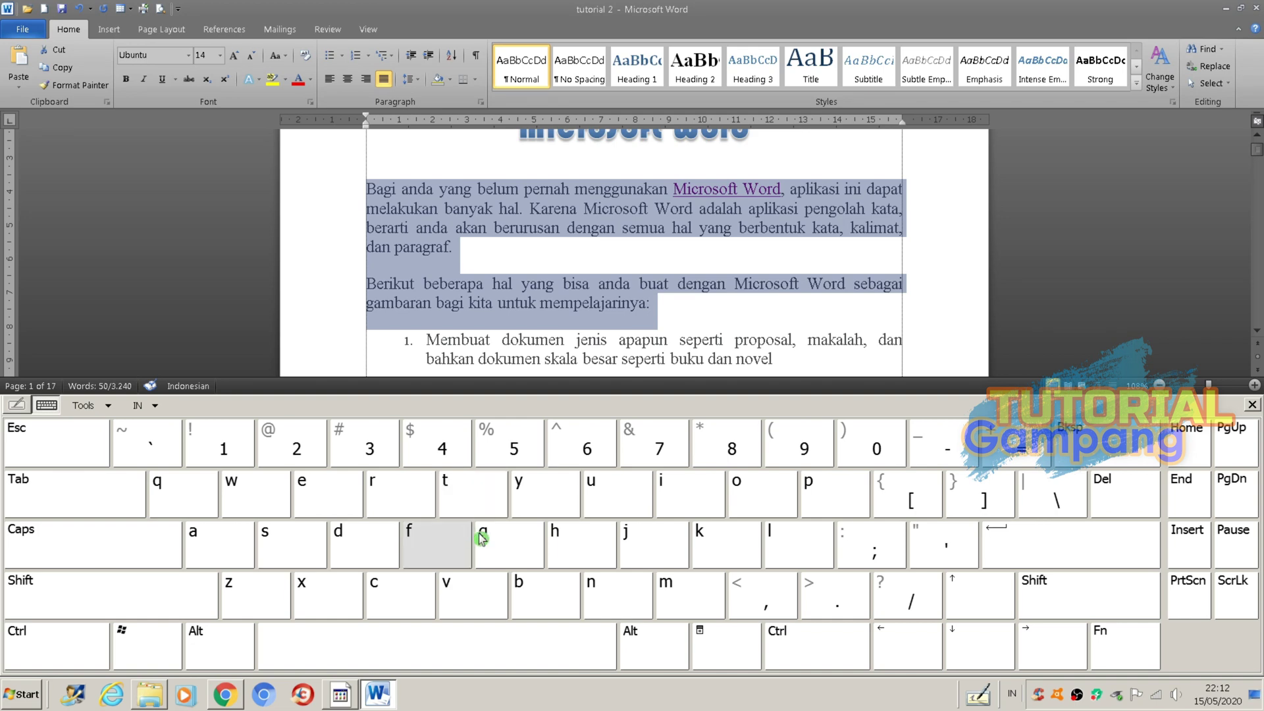
left_click(564, 284)
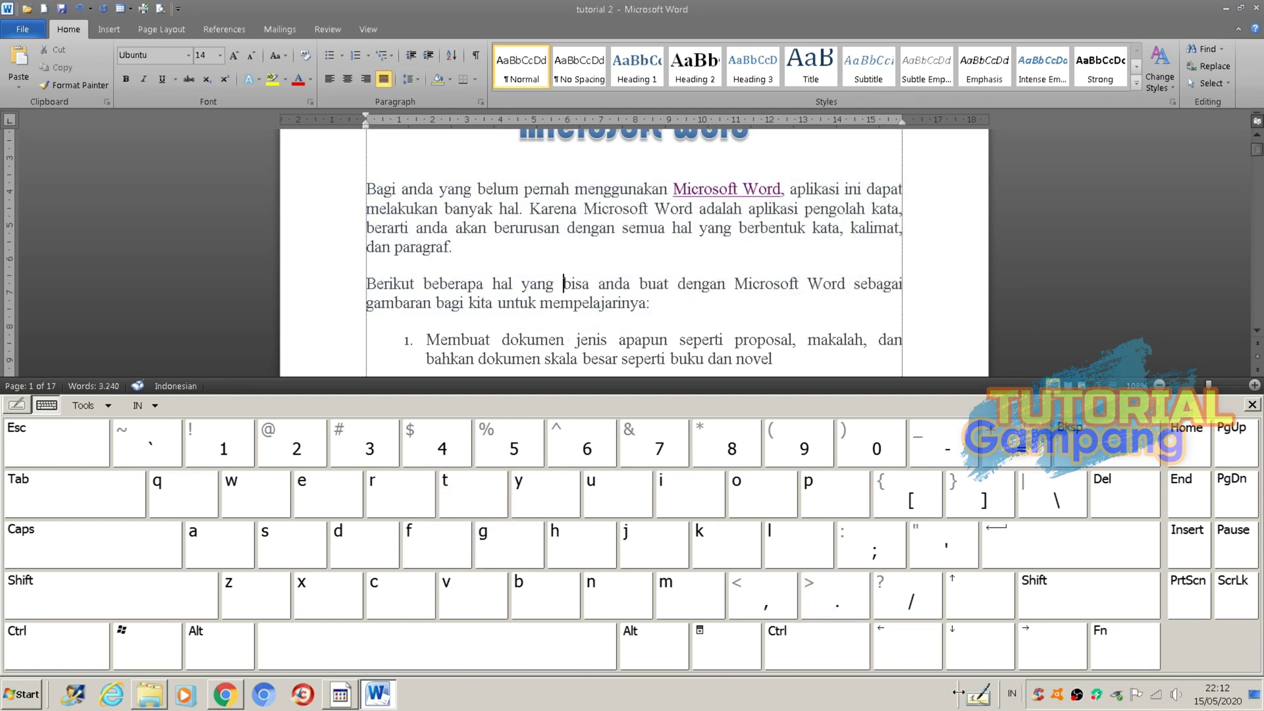
left_click(975, 703)
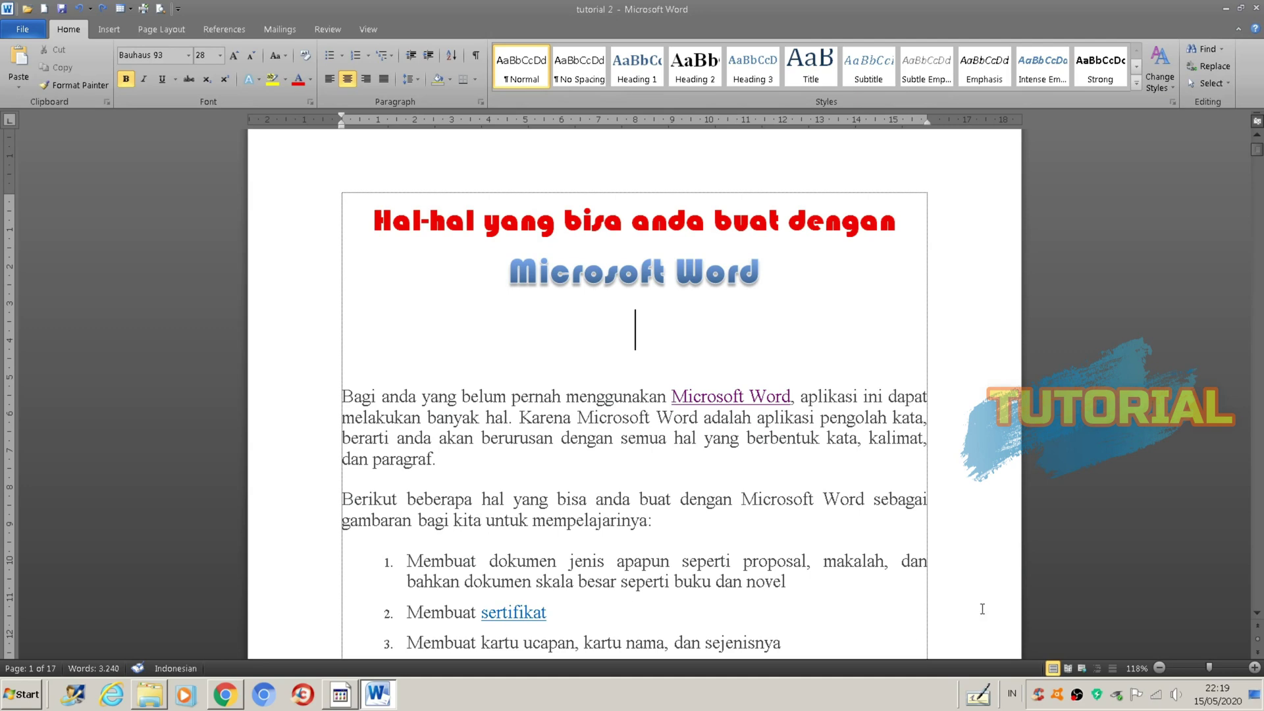
- Show the on-screen keyboard, demonstrate its Ctrl key, turn off Caps and underline both title lines
left_click(979, 695)
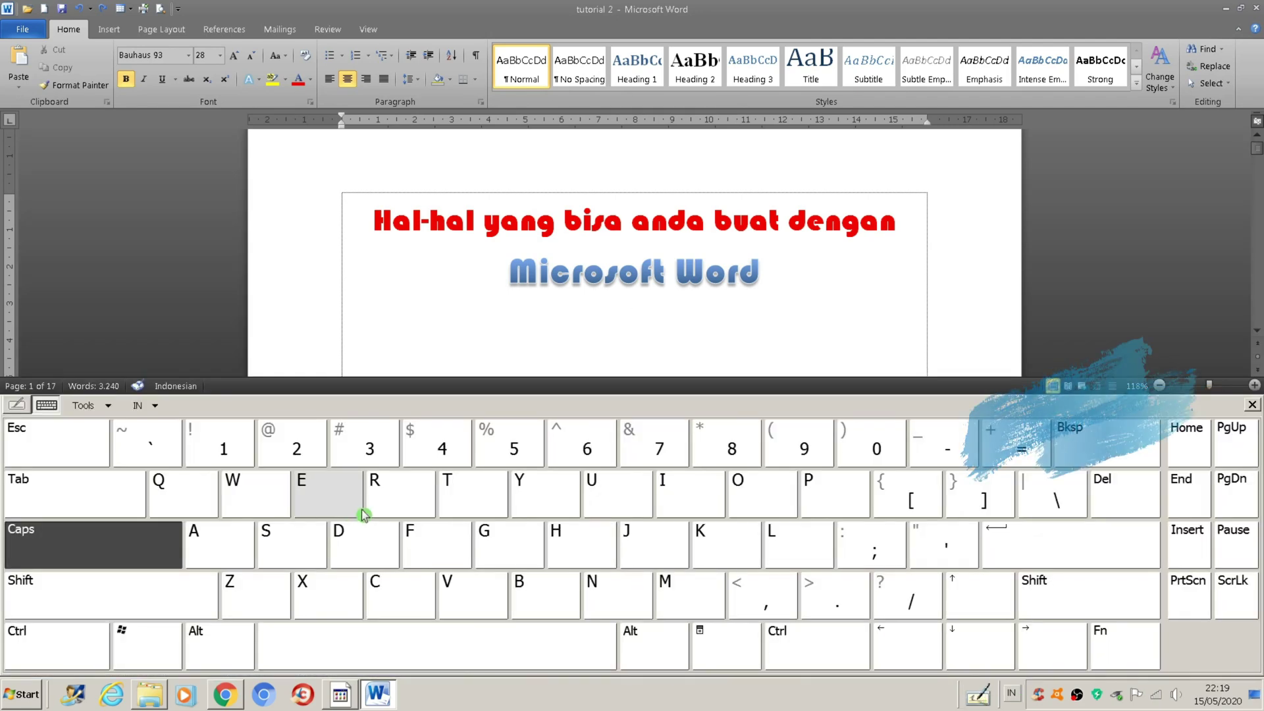
left_click(72, 647)
left_click(103, 555)
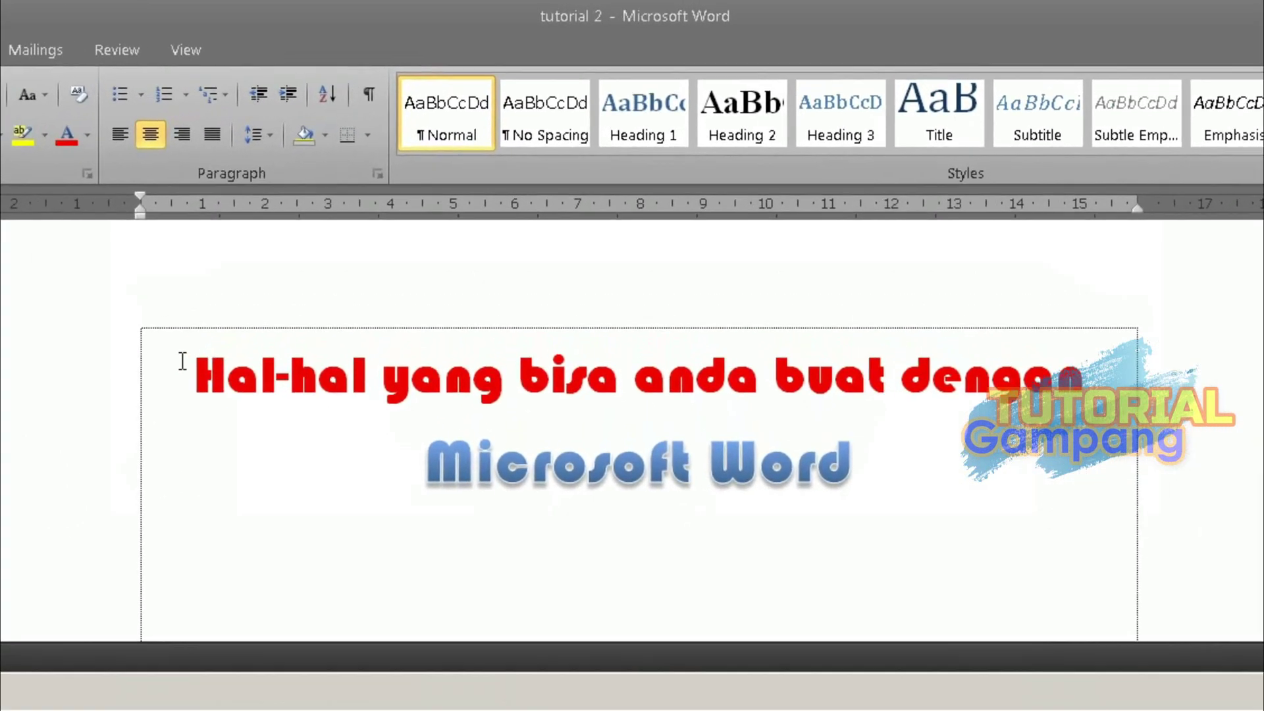
left_click_drag(182, 361, 942, 466)
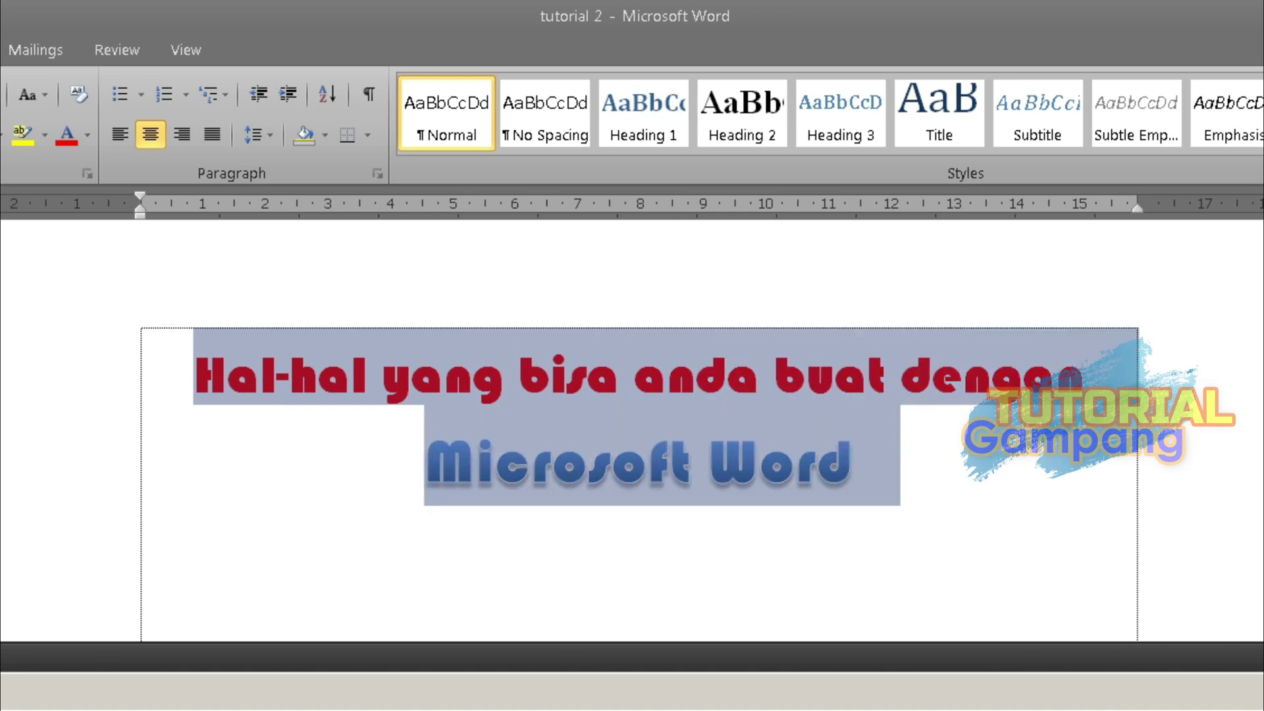
key("ctrl+u")
left_click(953, 503)
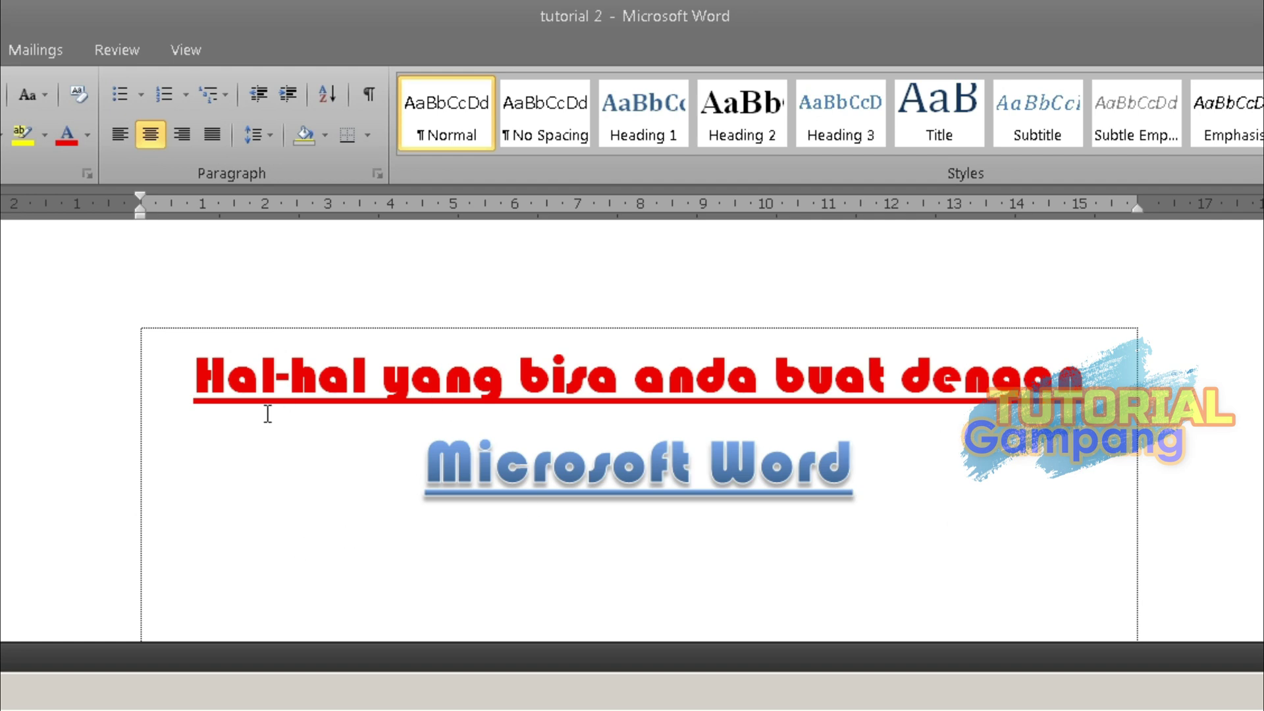
- Remove the underline from the title line "Hal-hal yang bisa anda buat dengan" only
left_click_drag(181, 370, 1080, 360)
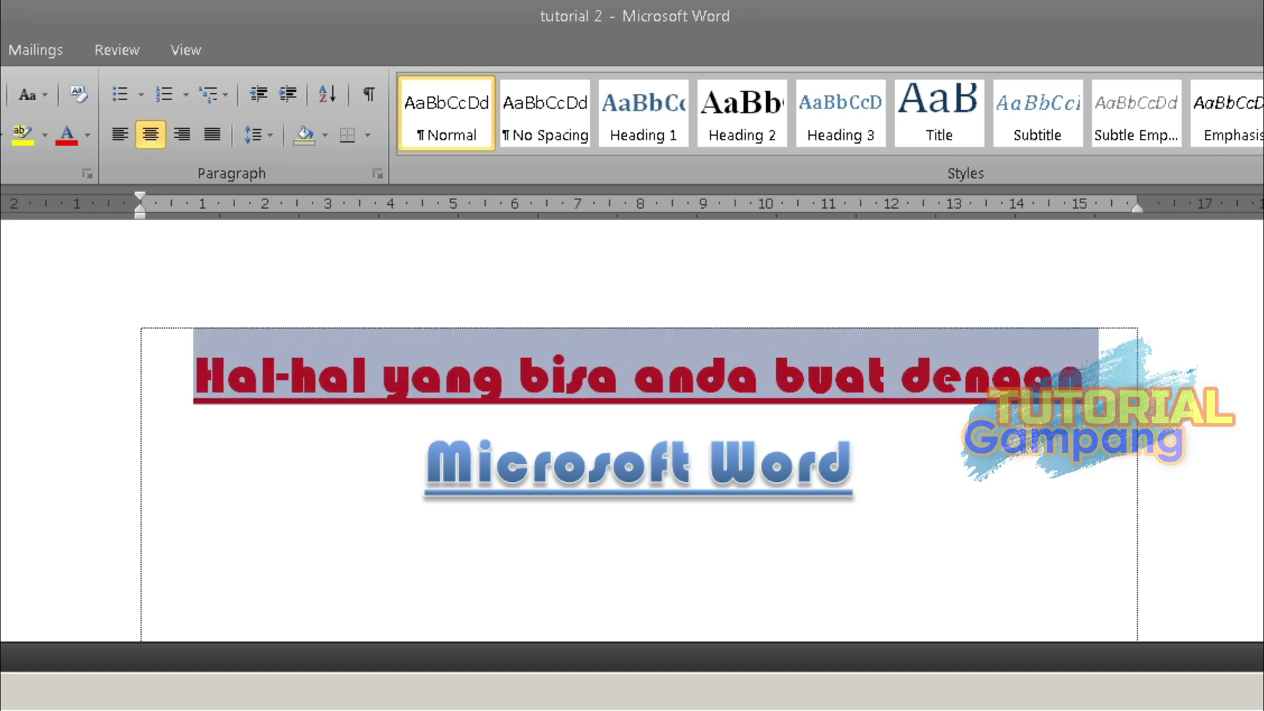
key("ctrl+u")
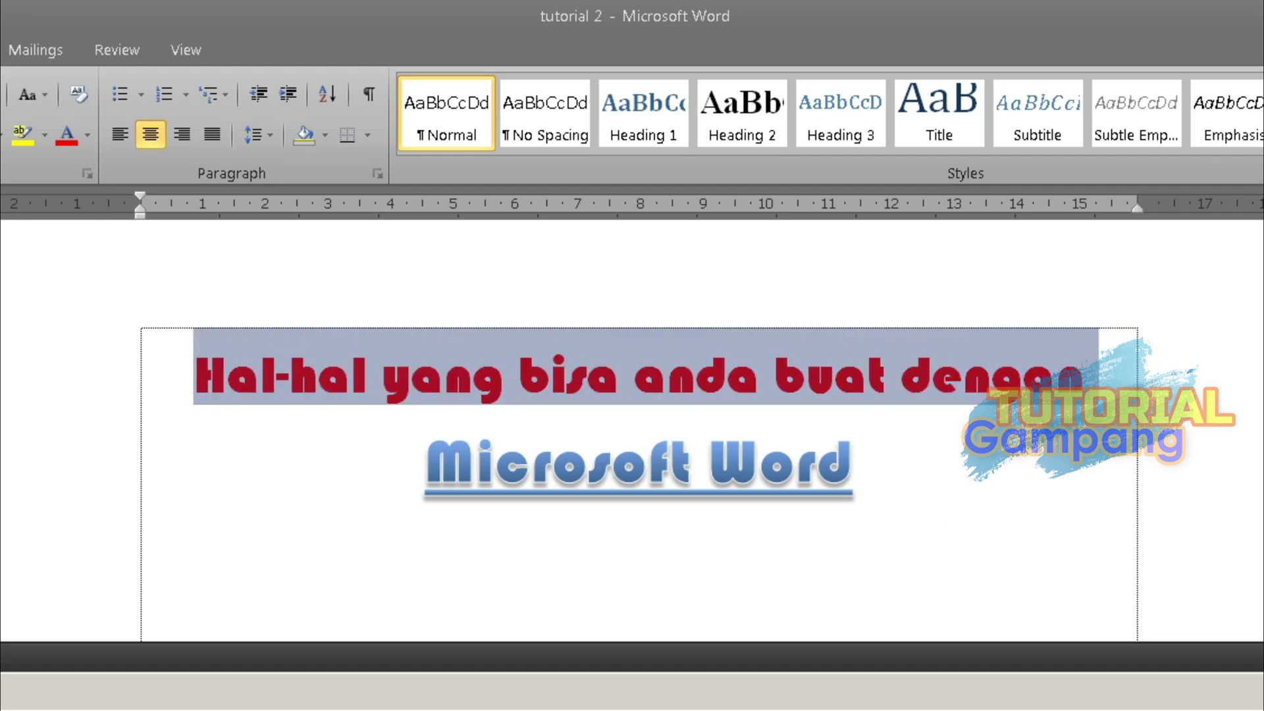
left_click(911, 577)
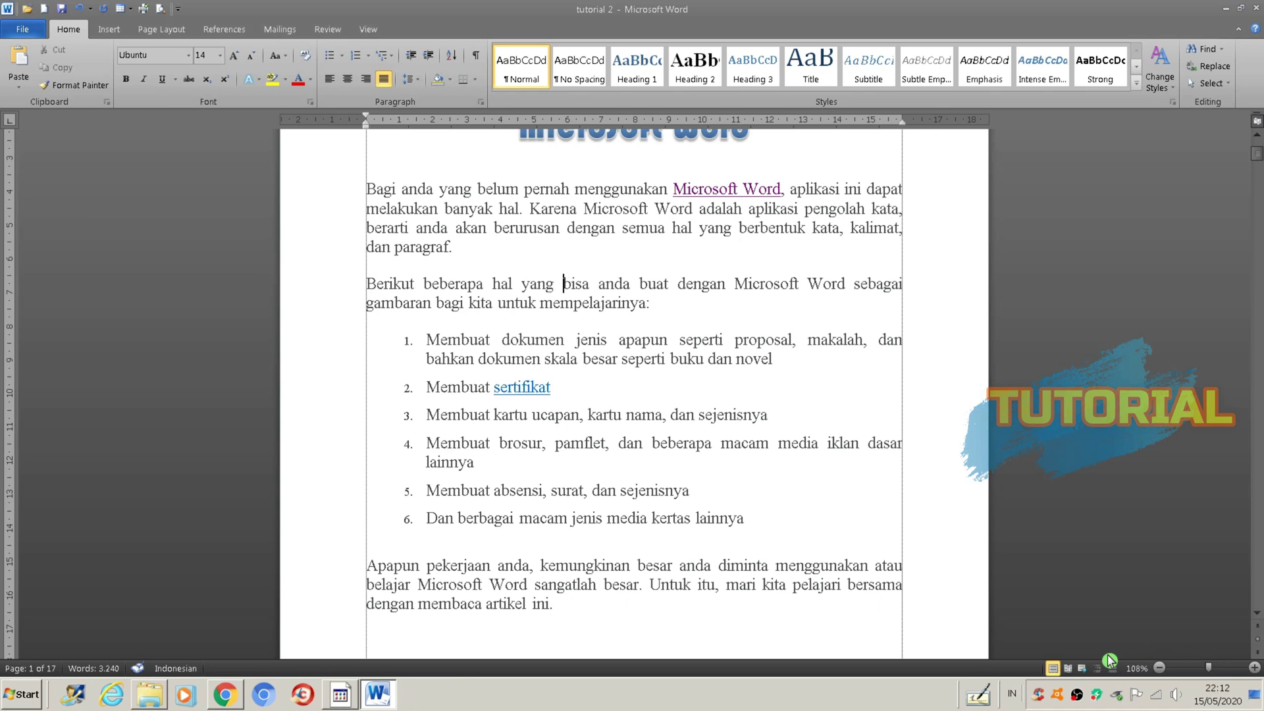
- Bring up the on-screen keyboard, copy the "Microsoft Word" title line and paste it on the empty line beneath
left_click(978, 695)
left_click(66, 650)
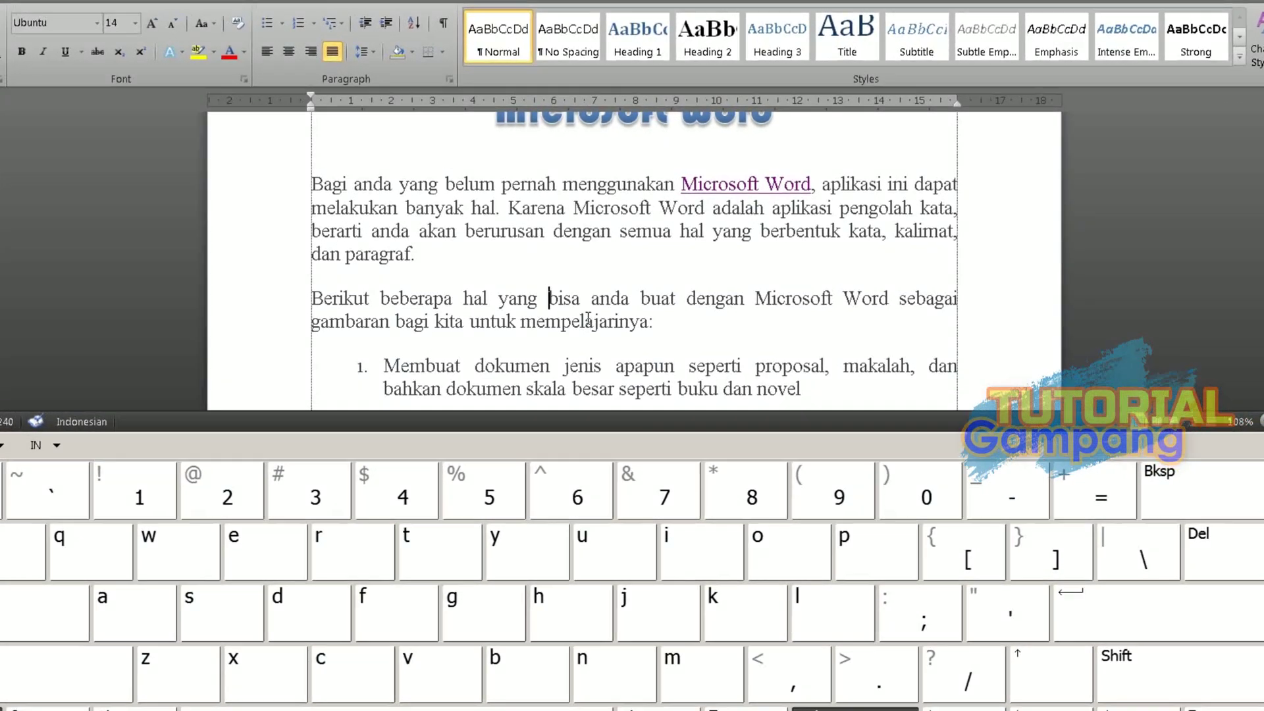
left_click(602, 289, "ctrl")
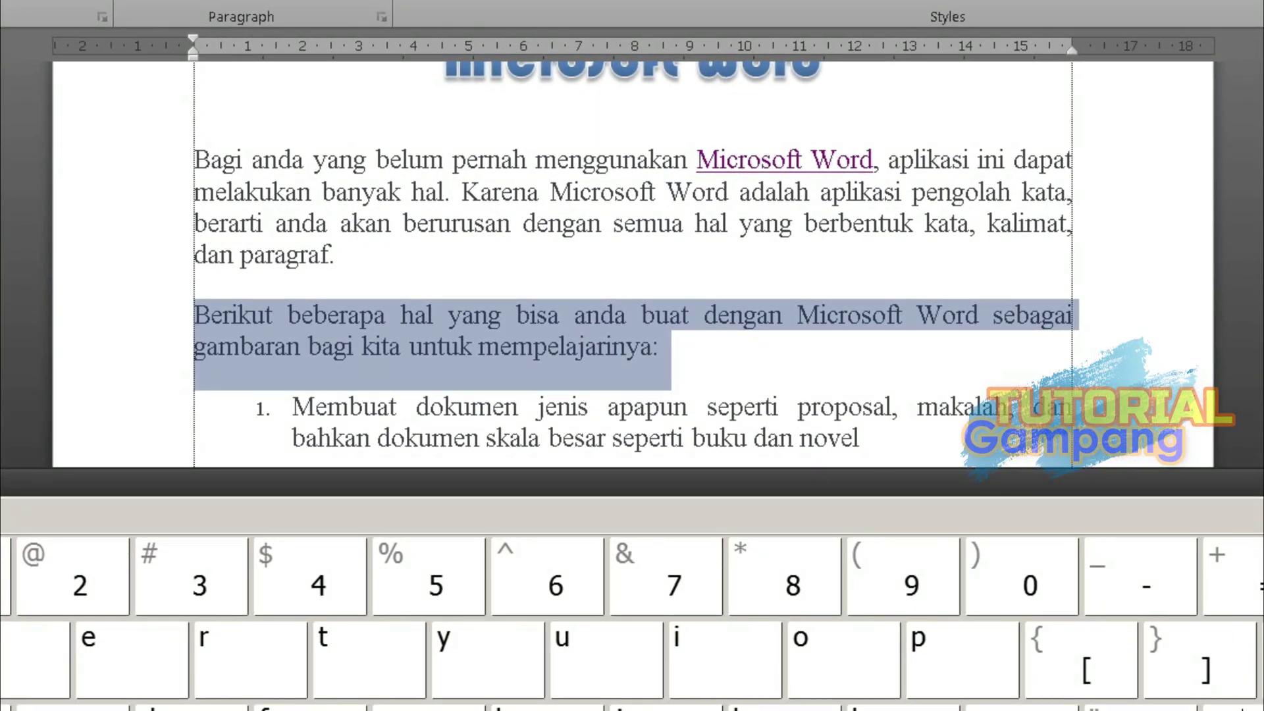
scroll(410, 238, "down", 4)
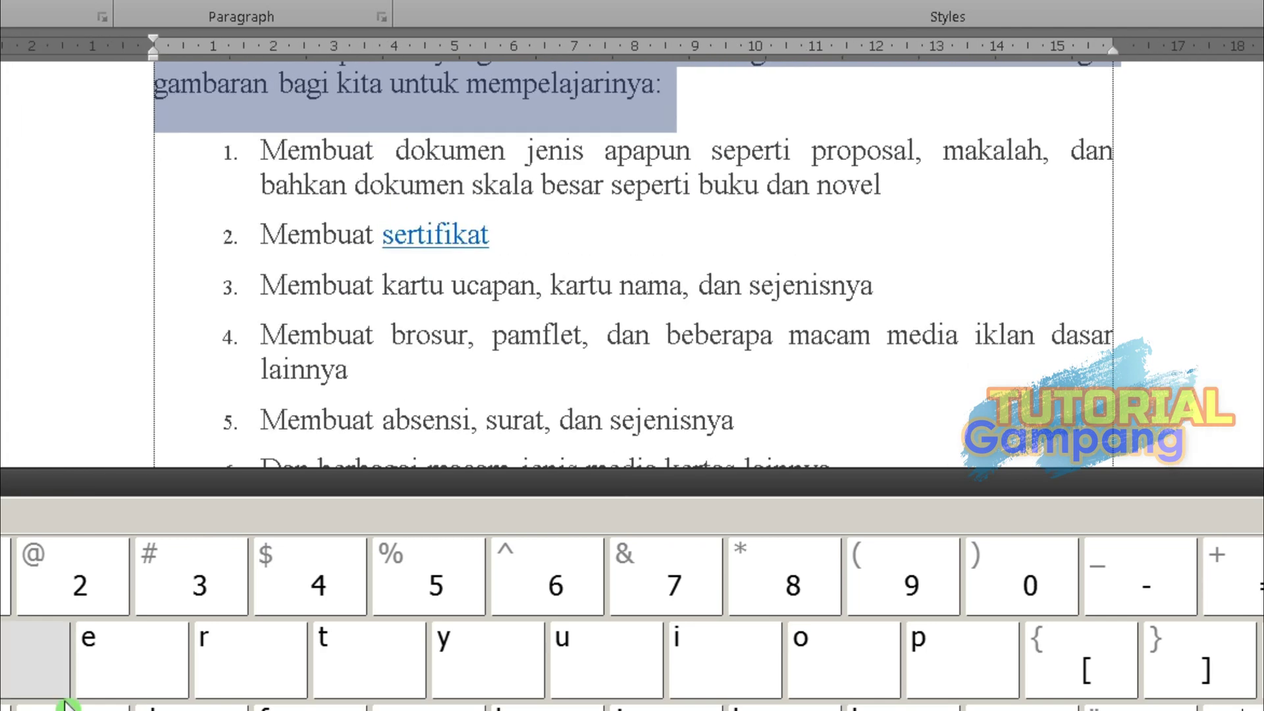
scroll(785, 221, "up", 8)
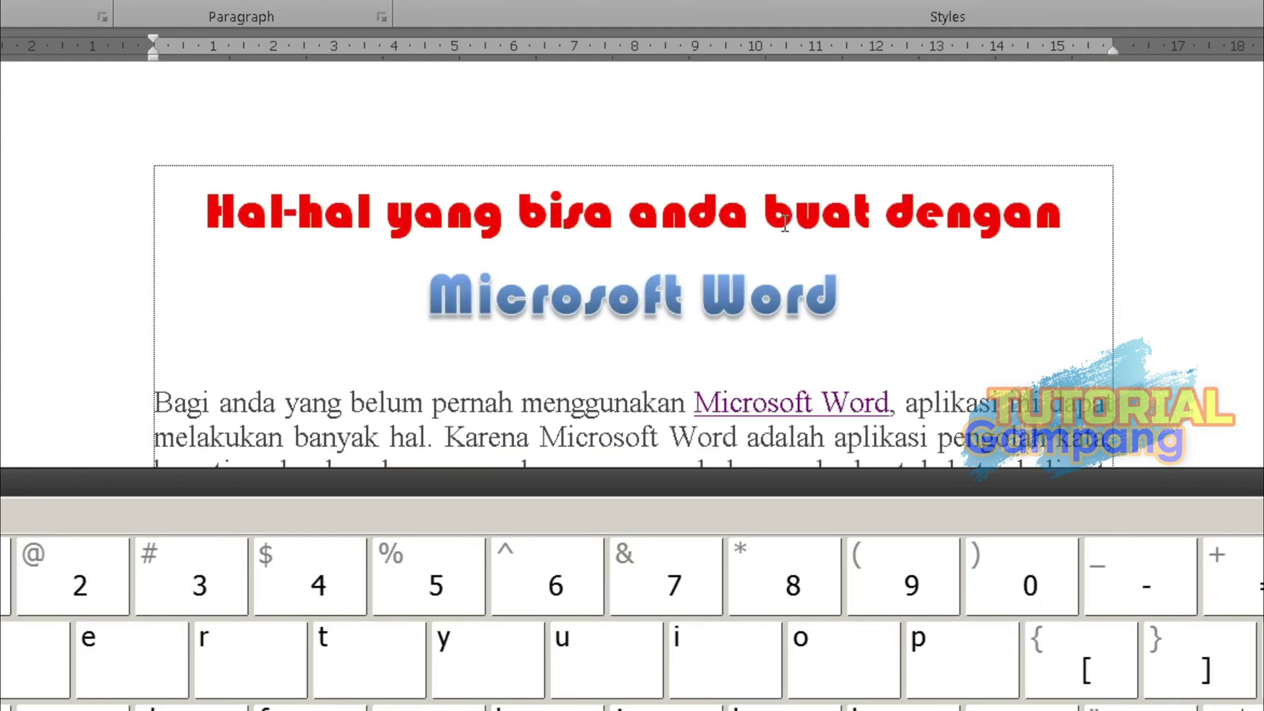
left_click_drag(418, 294, 881, 328)
key("ctrl+c")
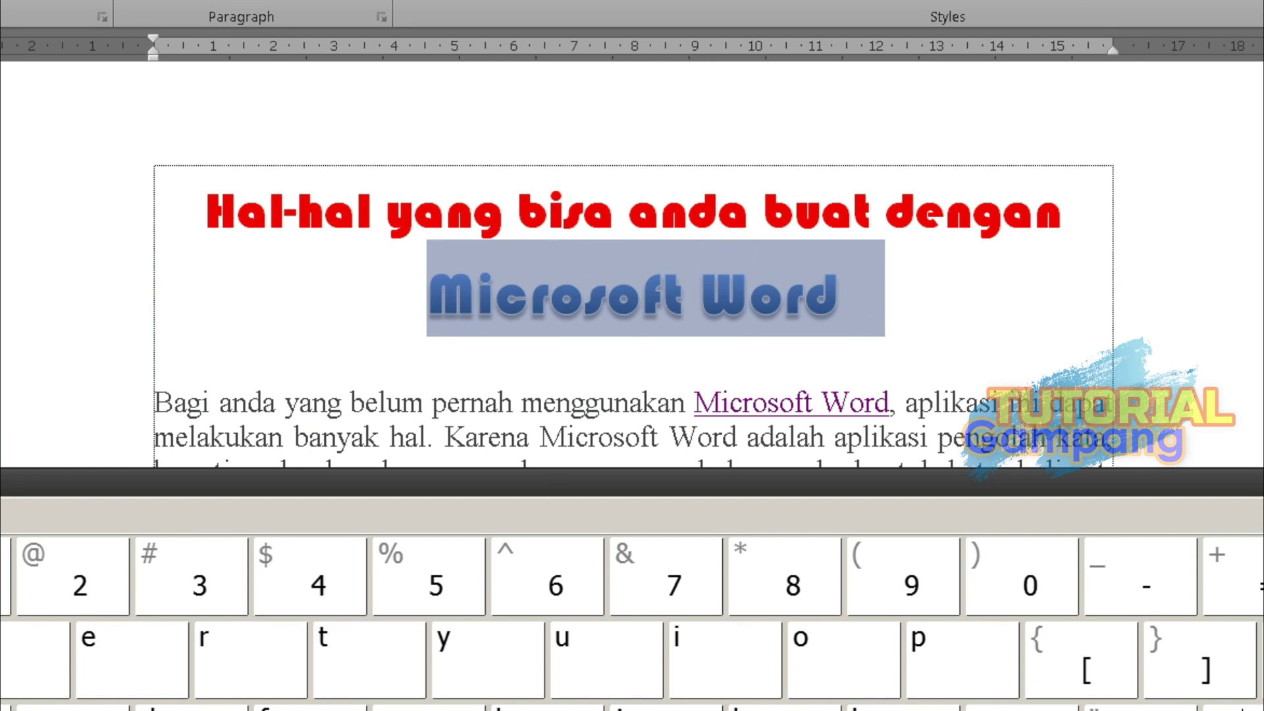
left_click(929, 323)
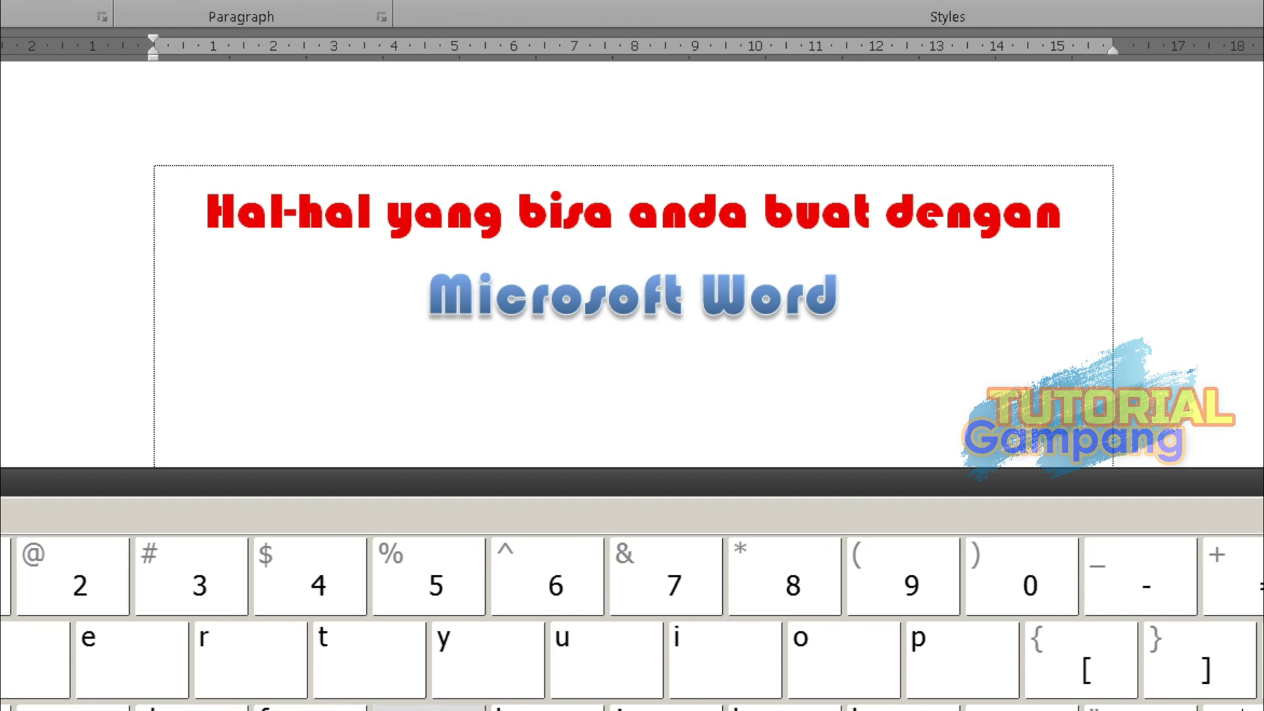
key("ctrl+v")
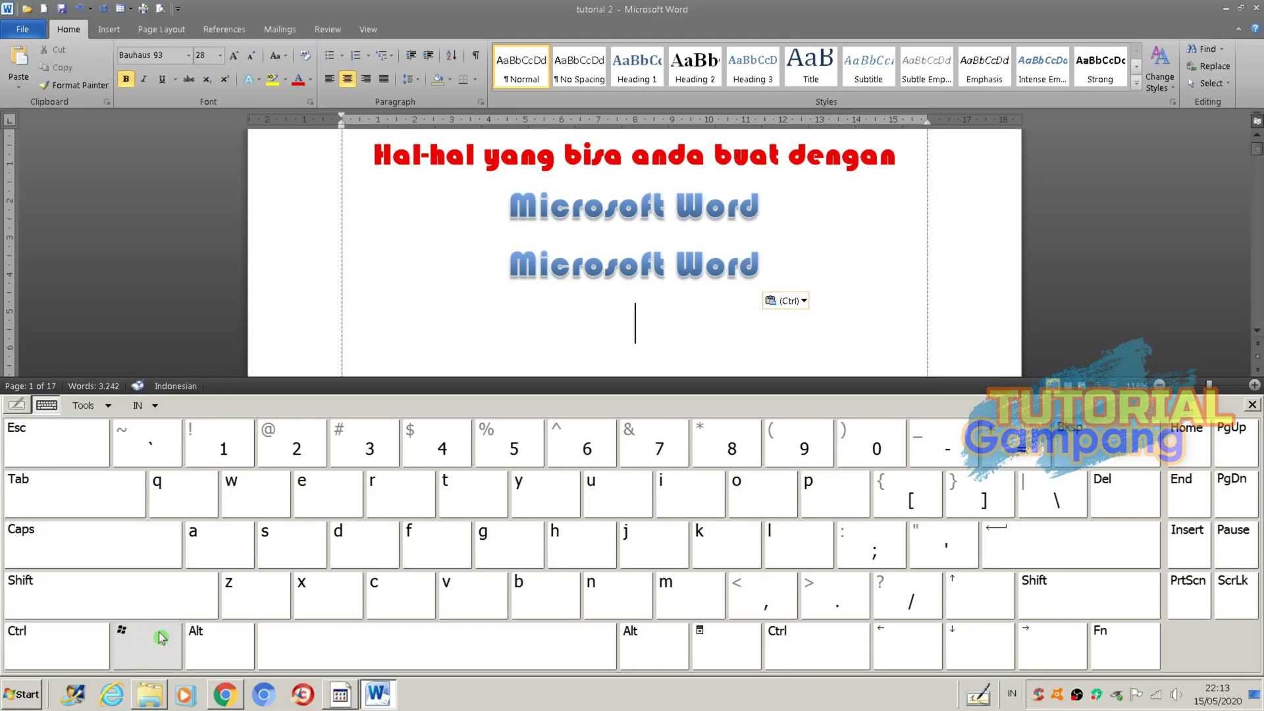
left_click(59, 648)
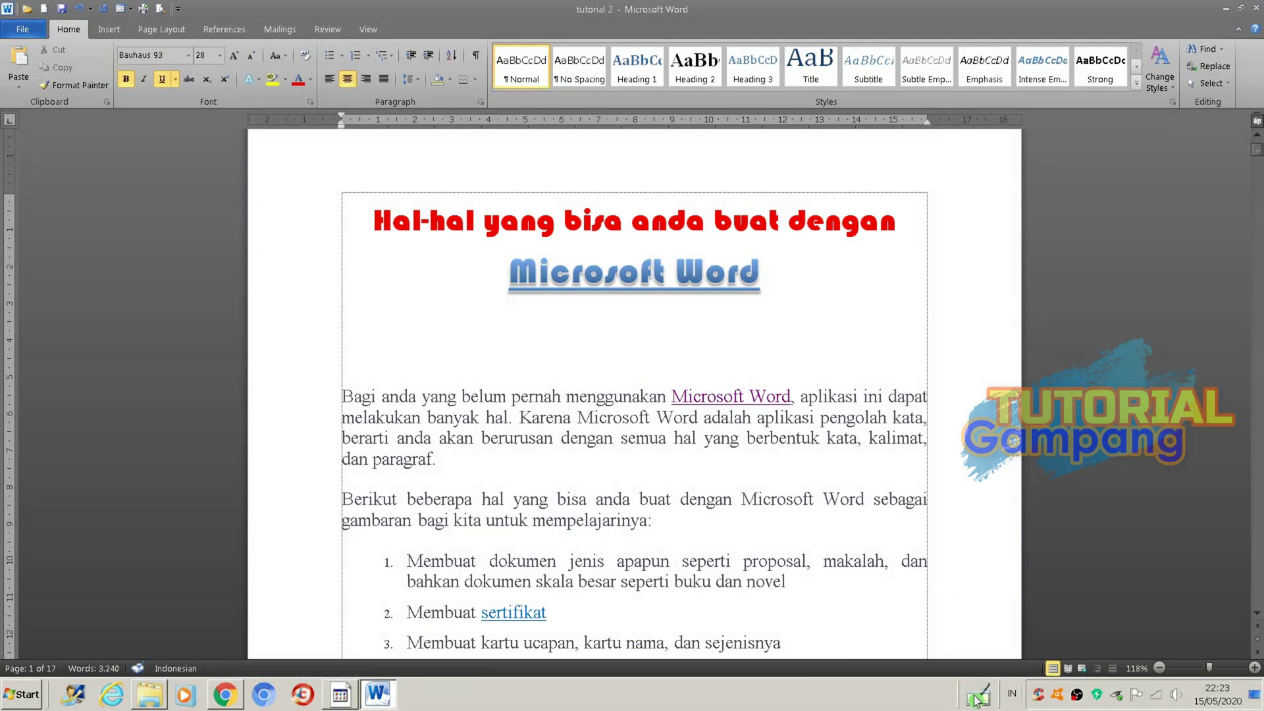
- Use the on-screen keyboard's close shortcut to close "tutorial 2" without saving the changes
left_click(976, 699)
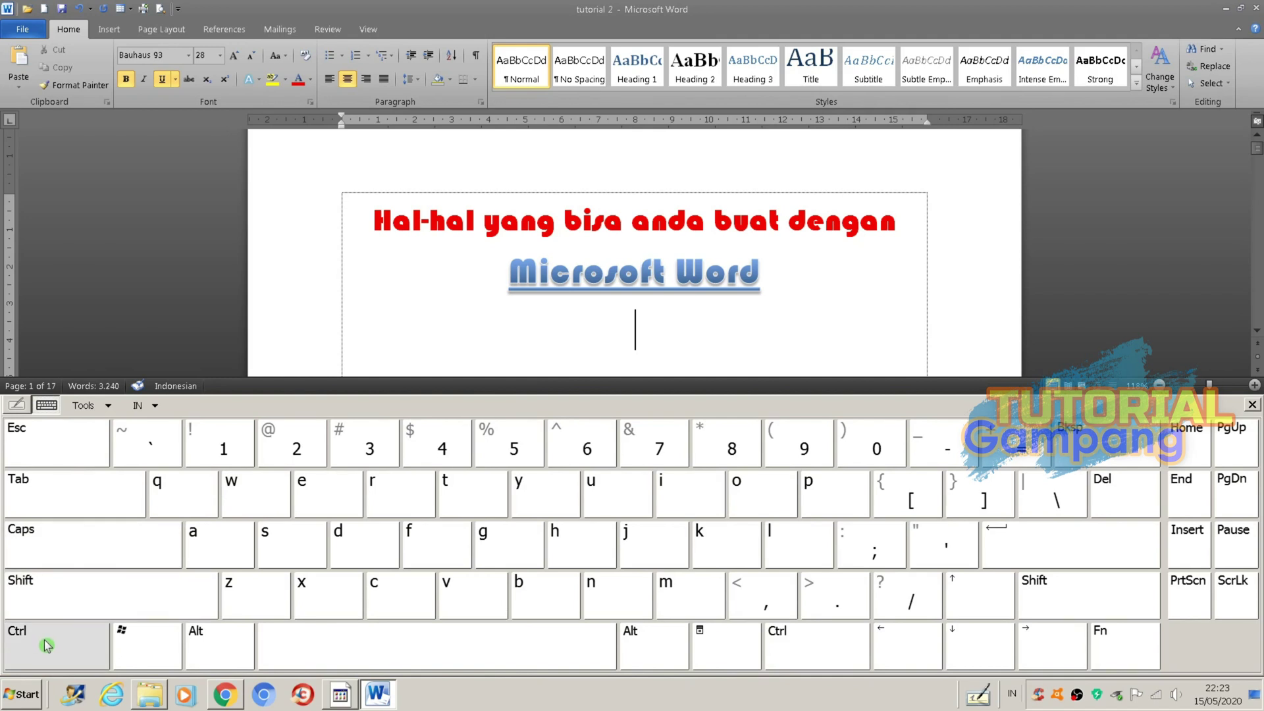
left_click(47, 645)
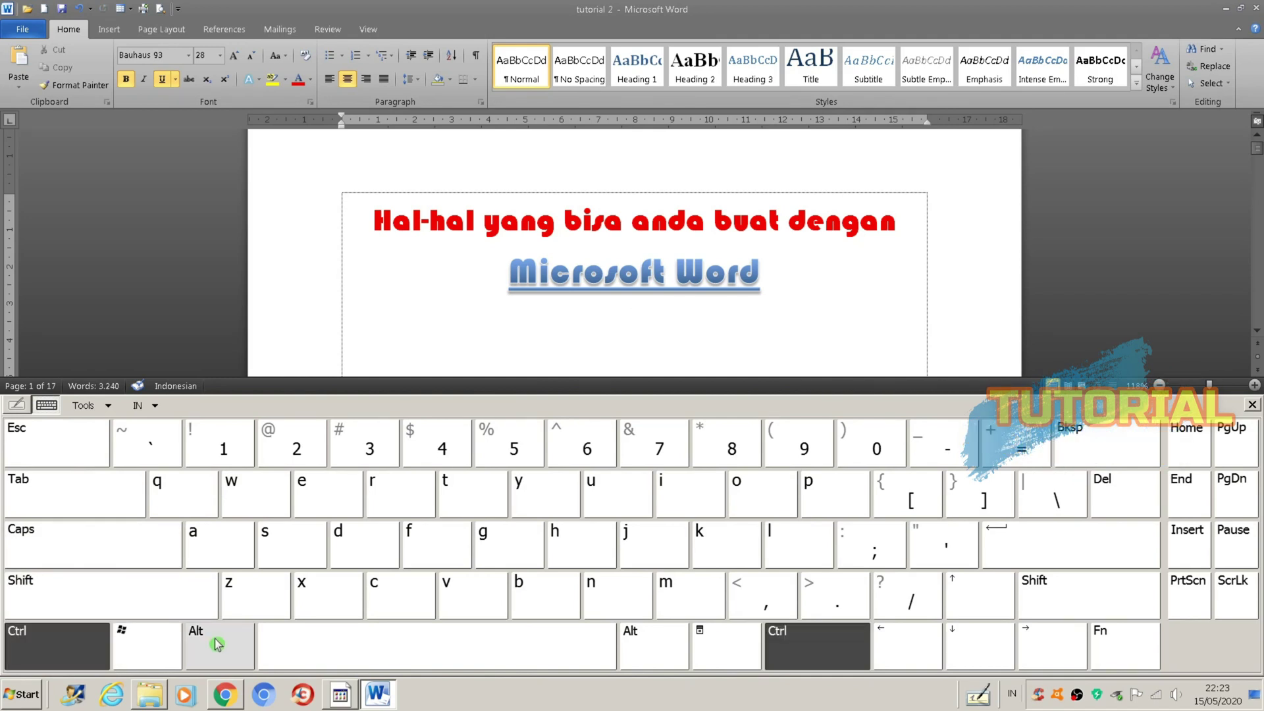
left_click(245, 499)
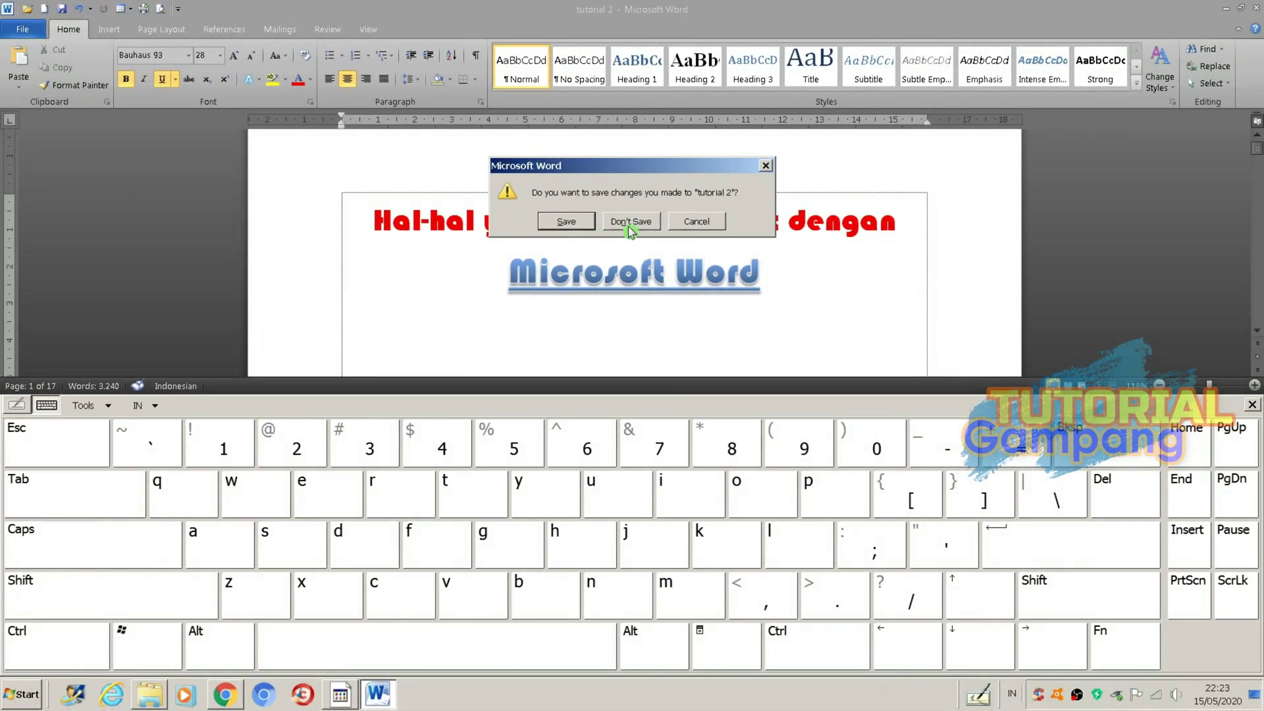
left_click(630, 227)
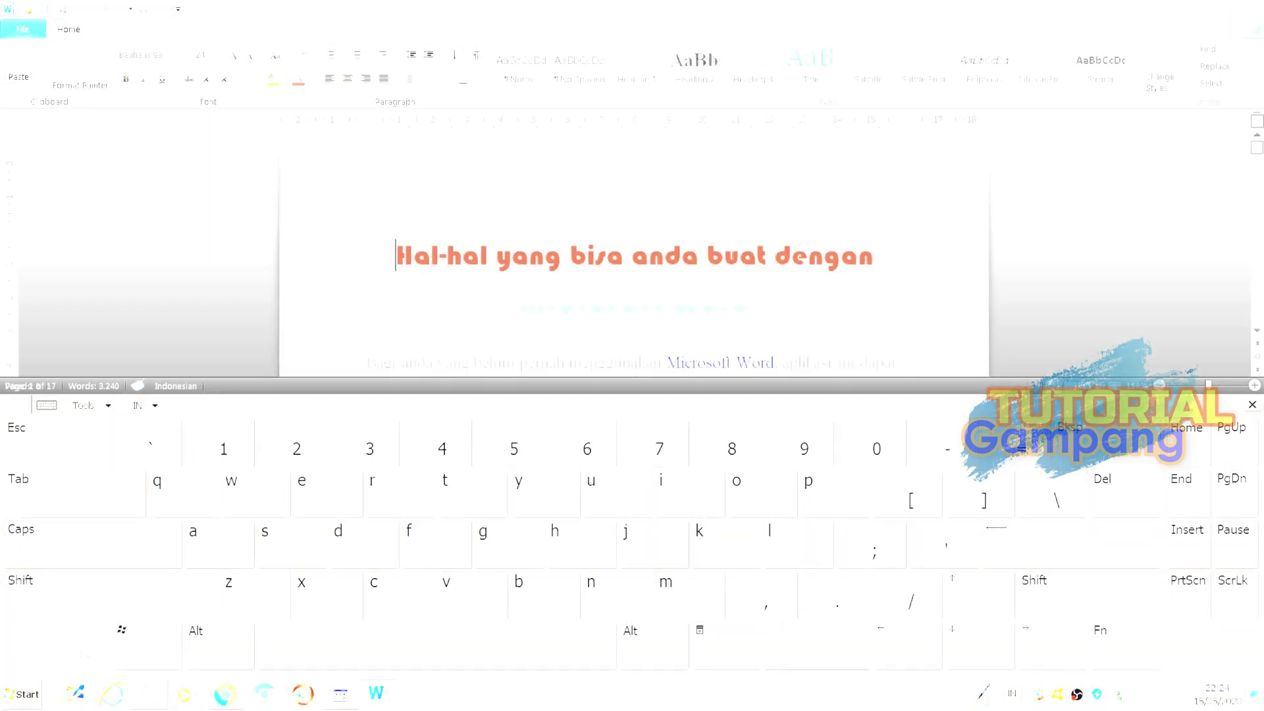
- Show the cut shortcut on the on-screen keyboard and cut "Bagi anda yang belum pernah ... banyak hal" from the first paragraph, including its leftover period and space
left_click(84, 653)
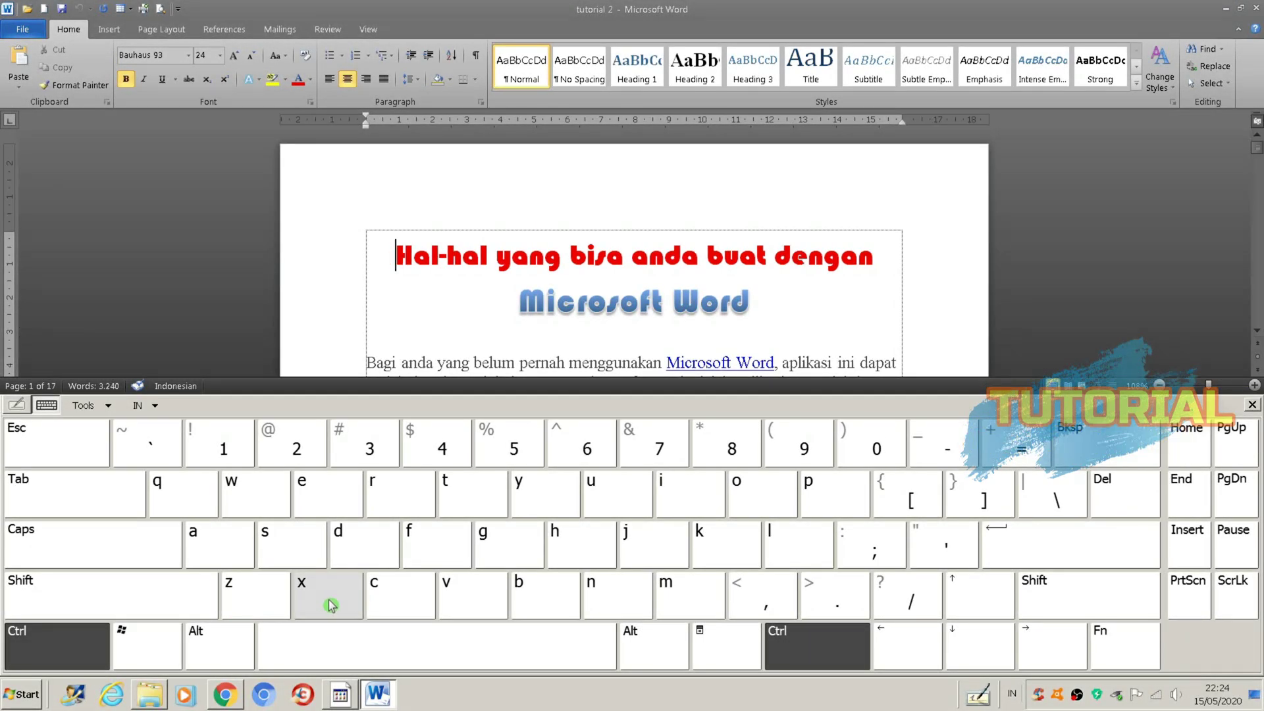
left_click(331, 605)
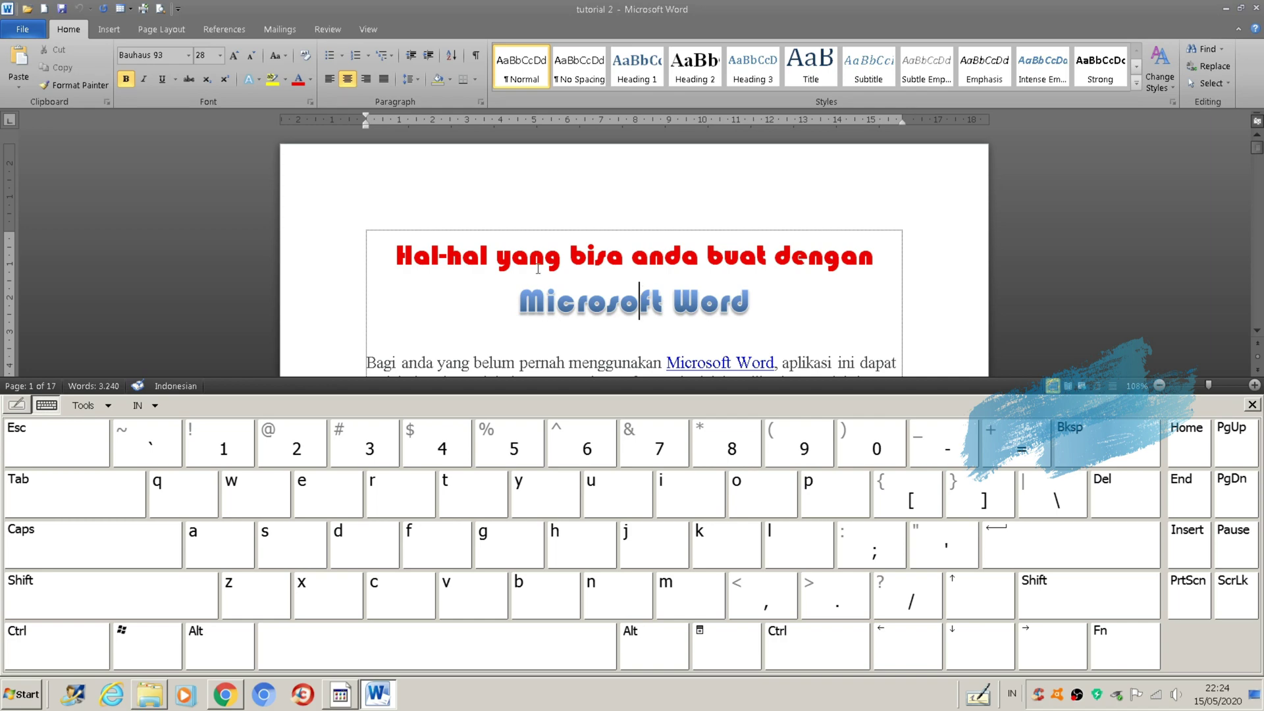
scroll(538, 268, "down", 1)
scroll(418, 291, "down", 1)
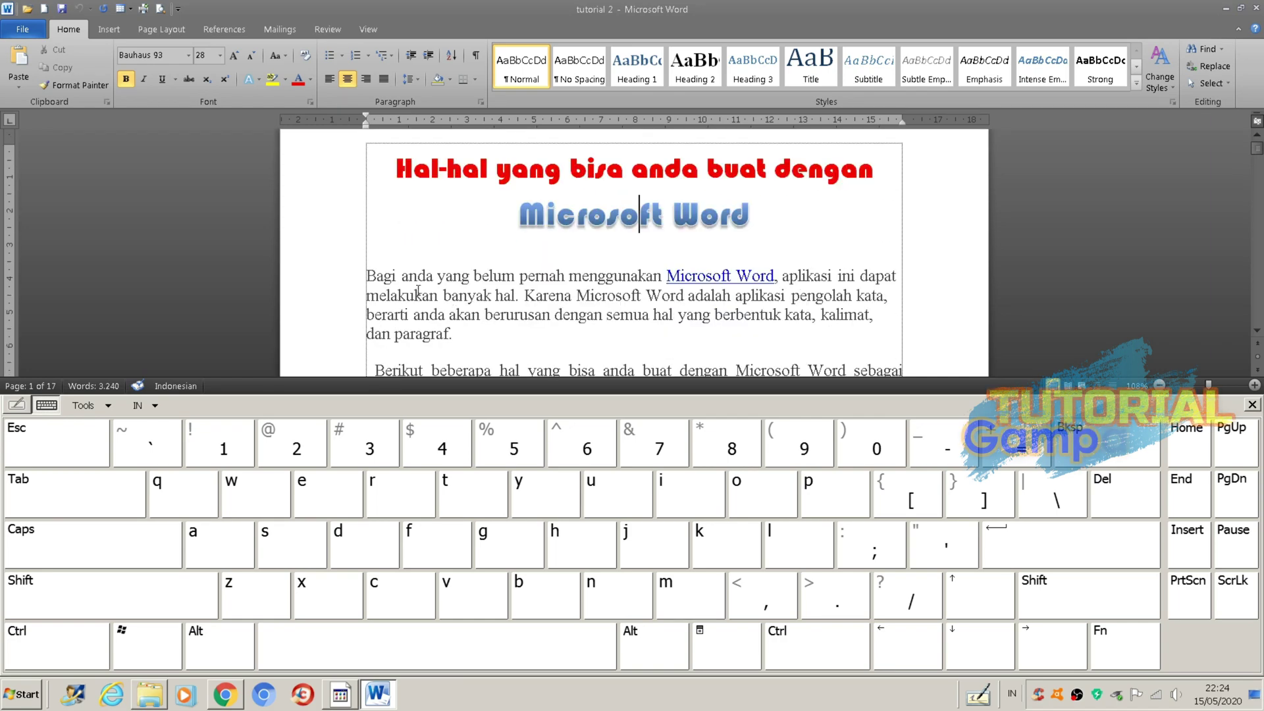
left_click_drag(367, 275, 524, 296)
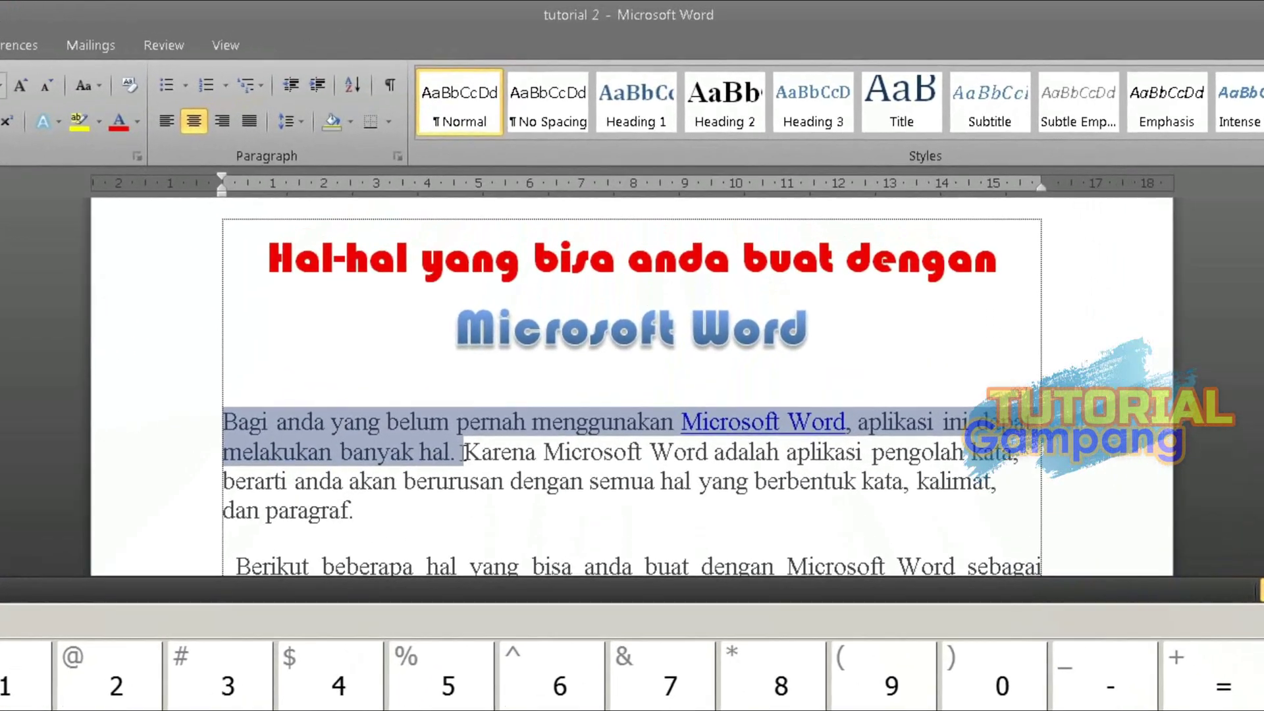
left_click_drag(463, 452, 477, 413)
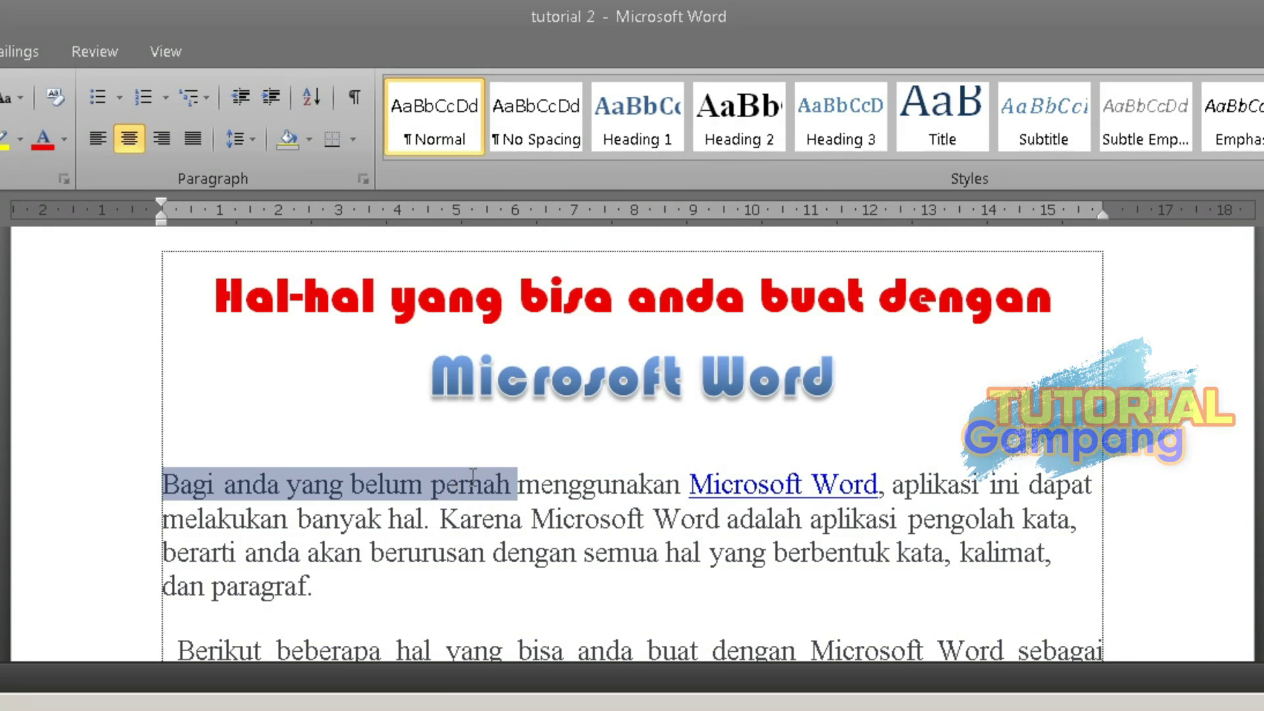
left_click_drag(473, 475, 425, 523)
key("ctrl+c")
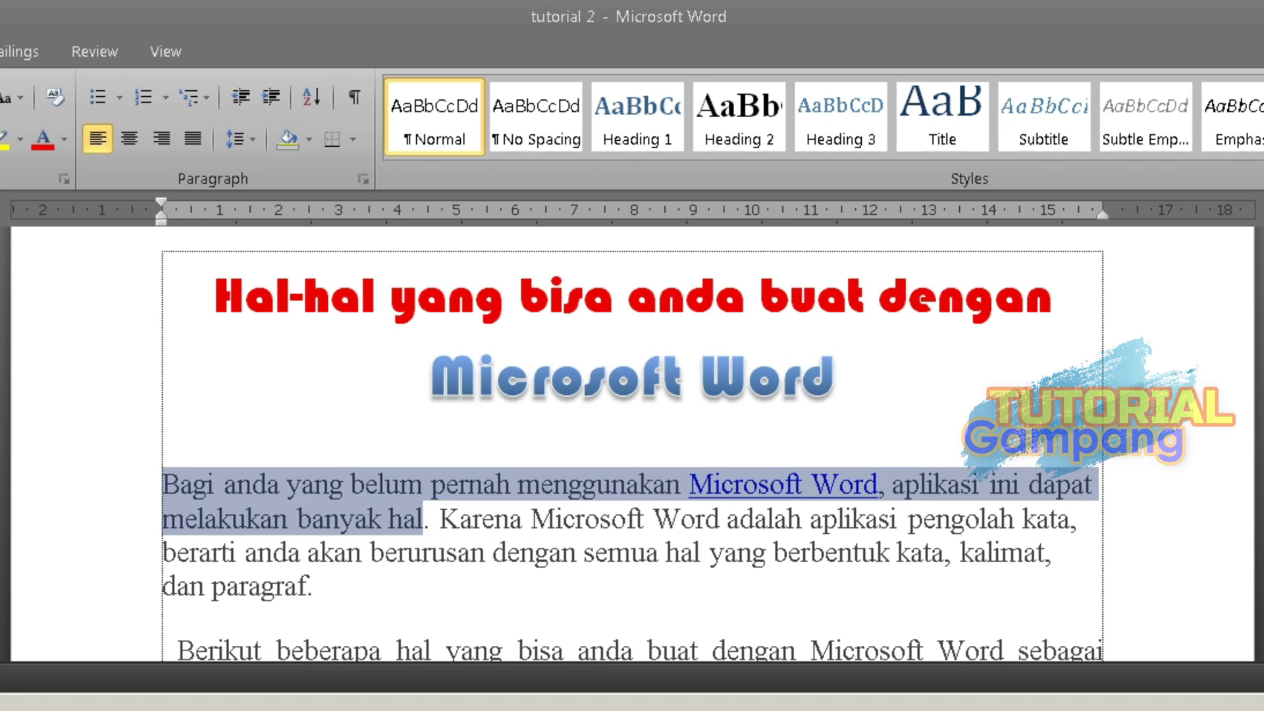
key("Delete")
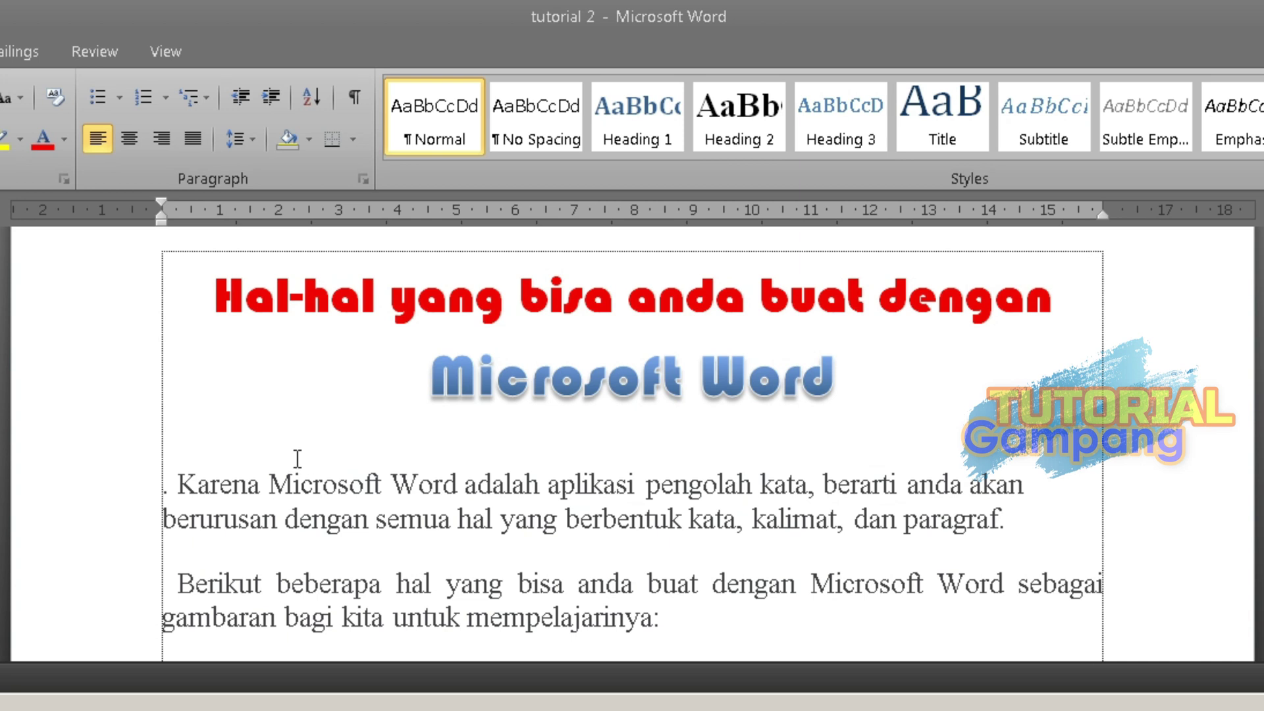
key("Delete")
key("Delete")
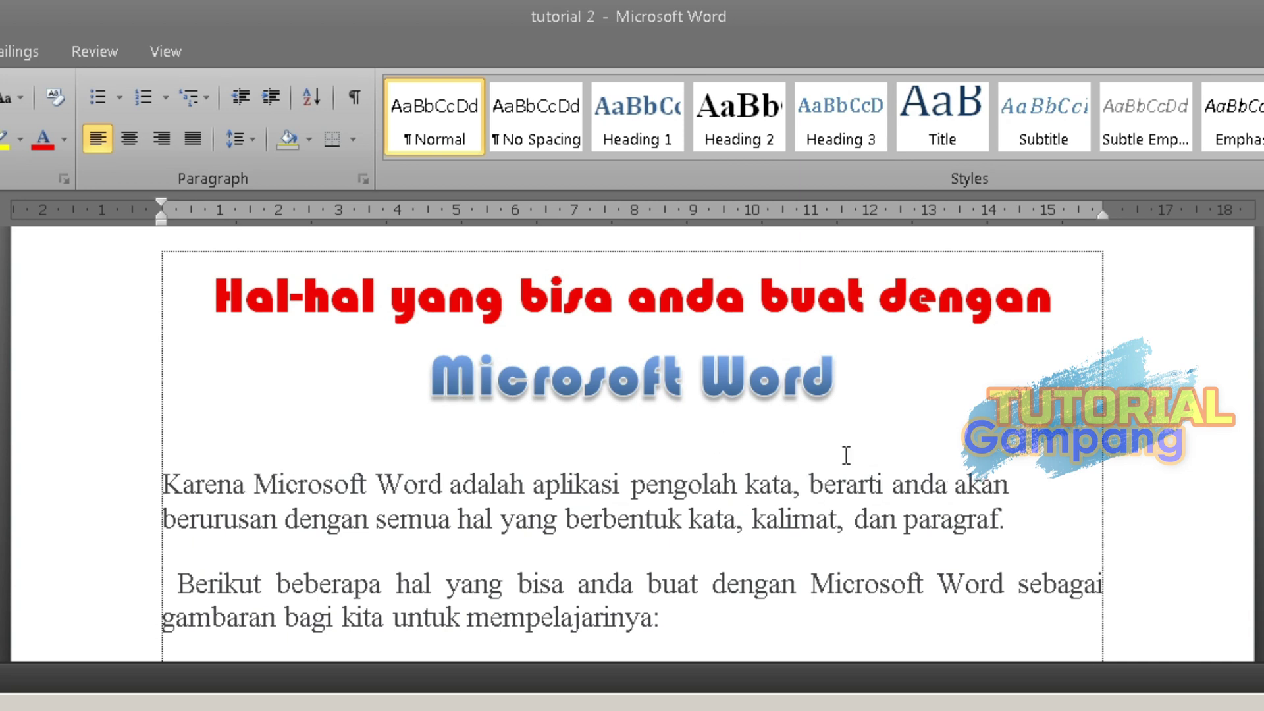
- Paste the cut sentence at the end of the first paragraph, after "dan paragraf."
left_click(1029, 523)
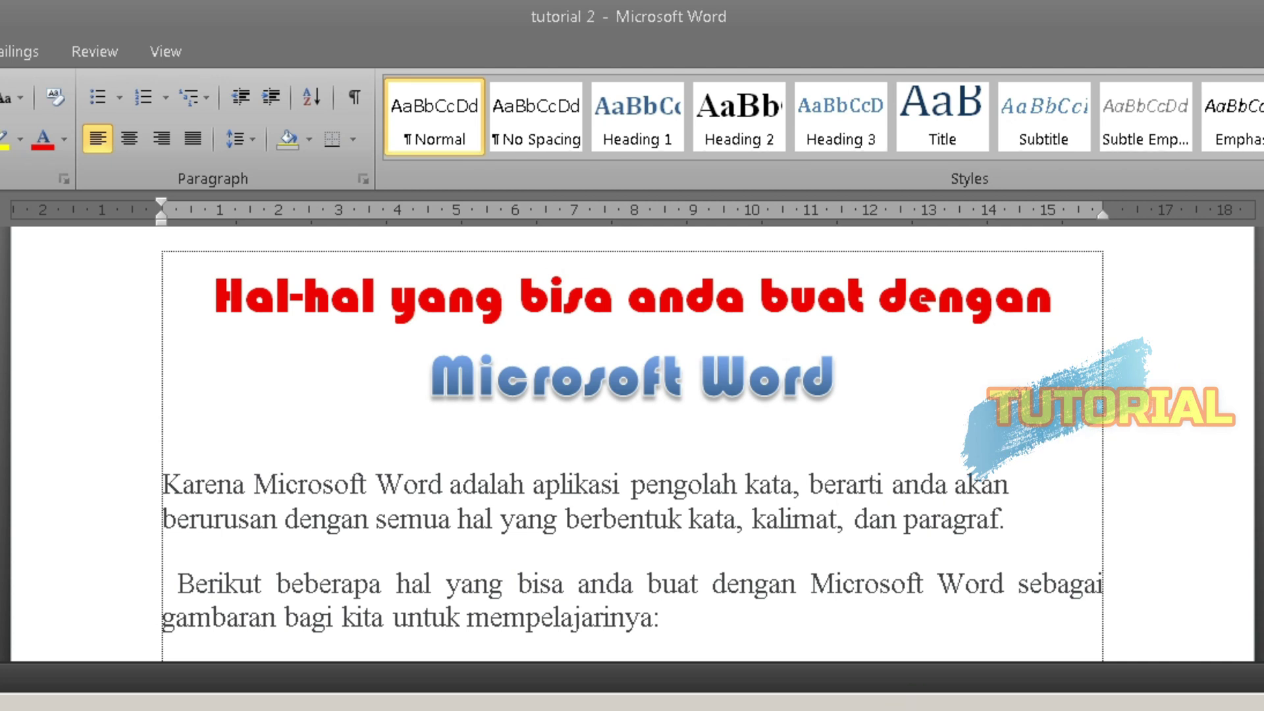
key("ctrl+v")
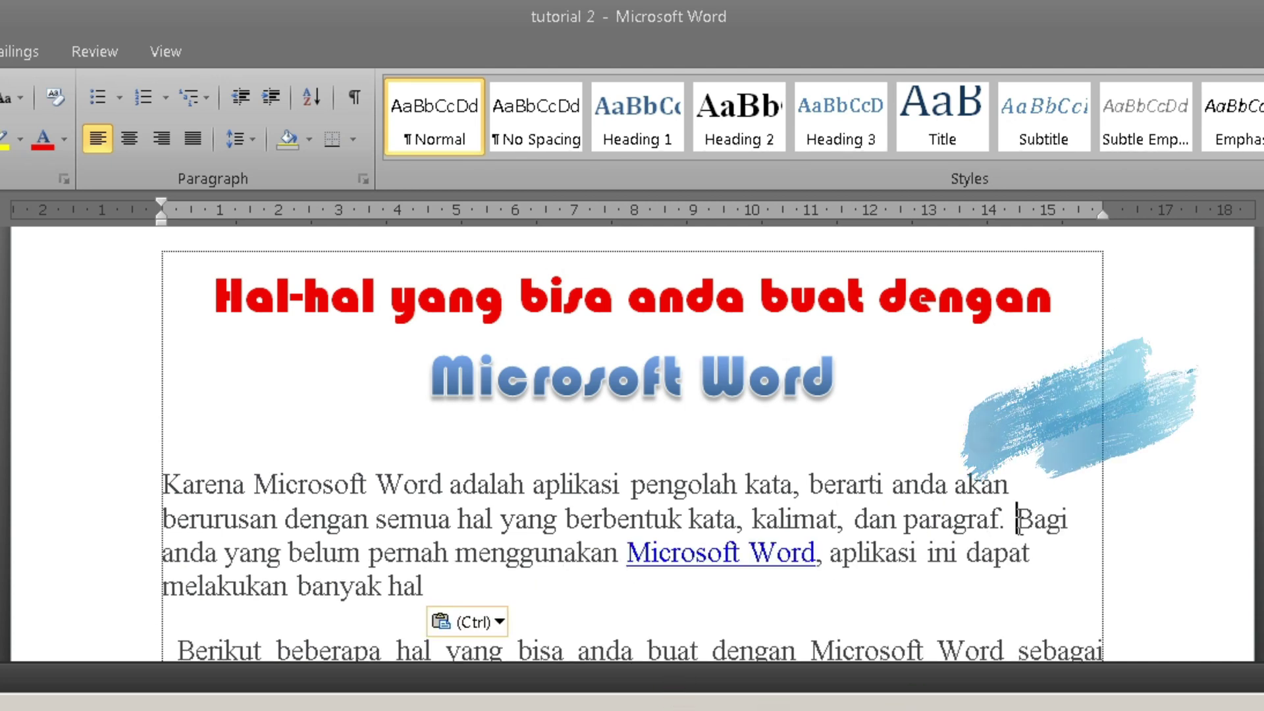
left_click_drag(1017, 525, 1035, 584)
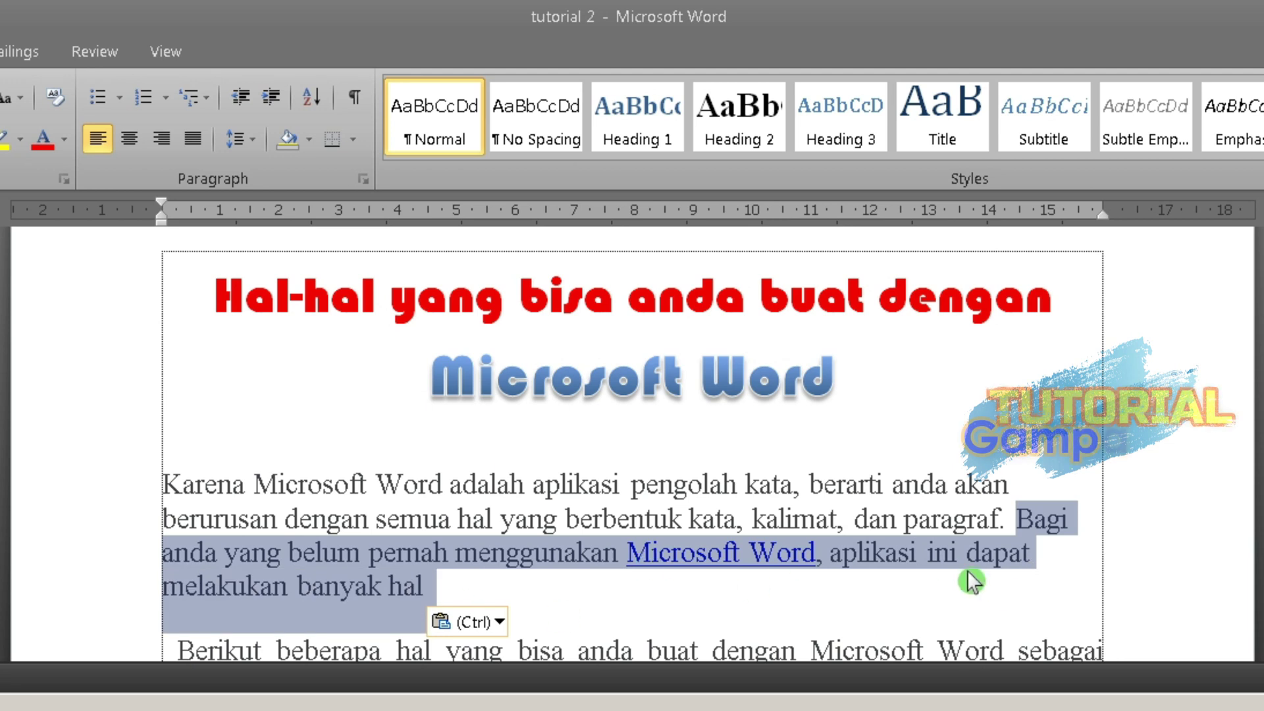
left_click(678, 593)
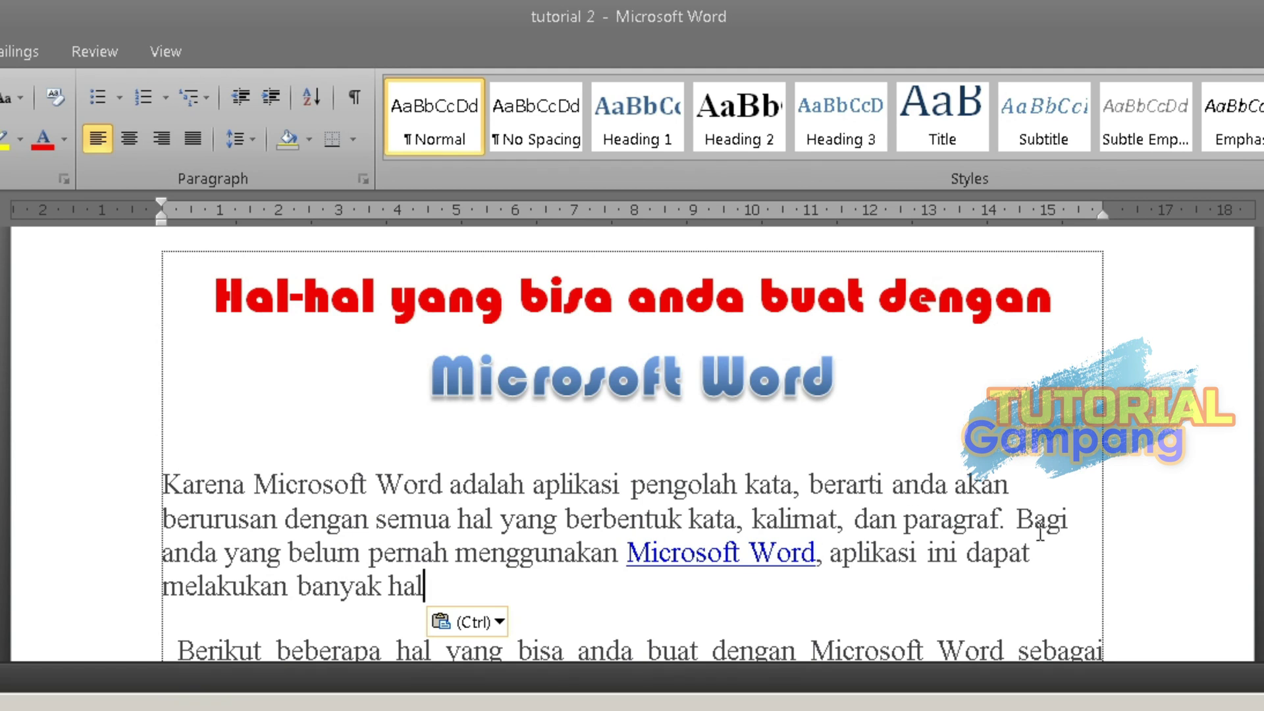
- Cut the pasted "Bagi anda" sentence again and paste it on the empty line beneath the "Microsoft Word" title
left_click_drag(1017, 520, 1056, 595)
key("ctrl+c")
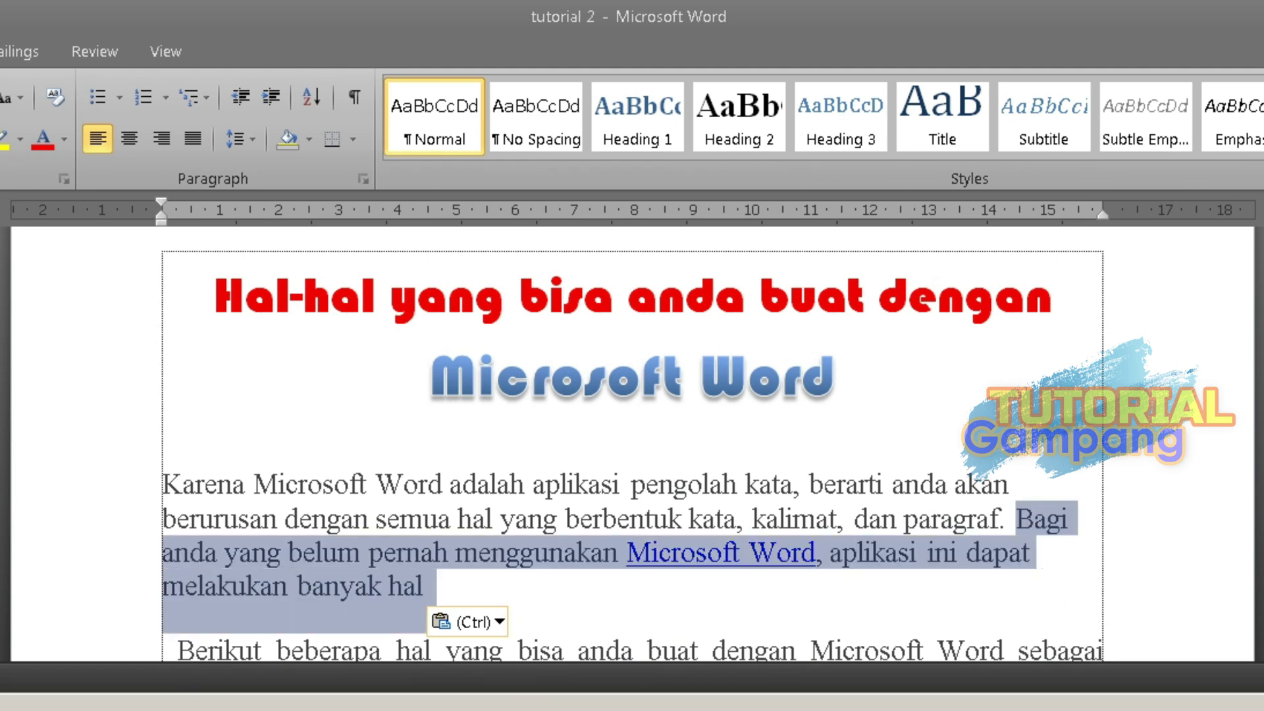
key("BackSpace")
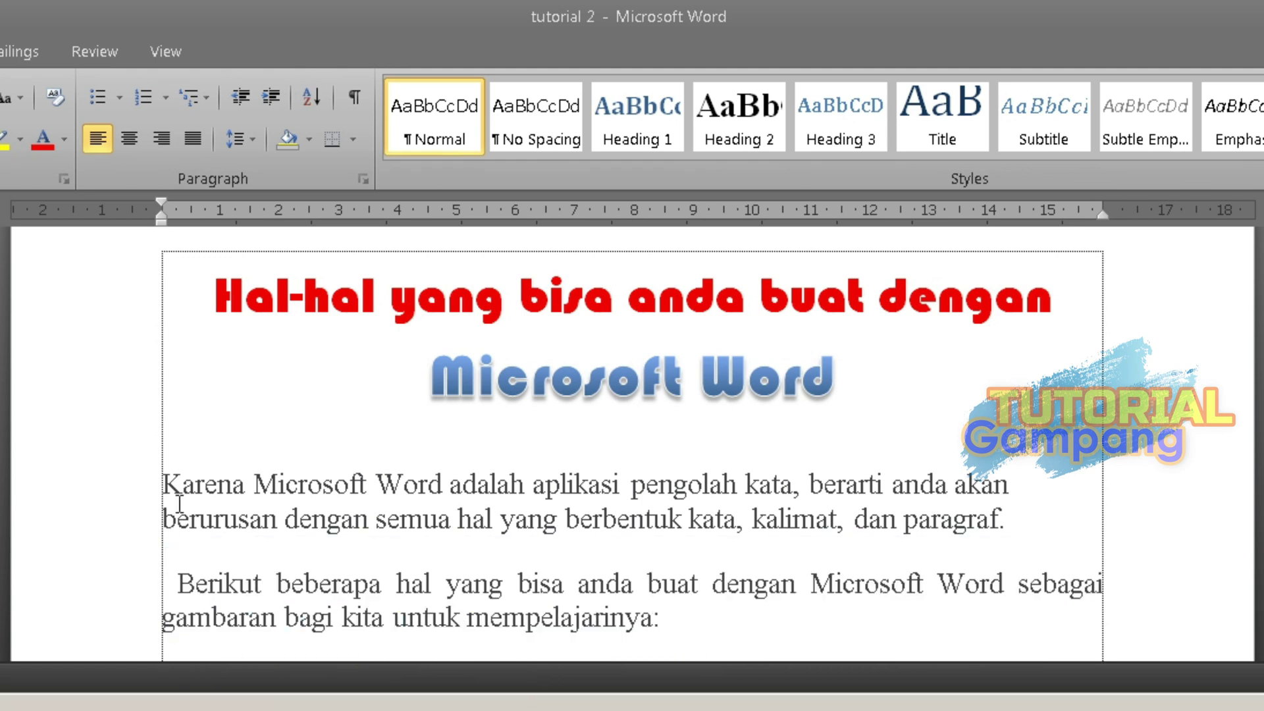
left_click(173, 456)
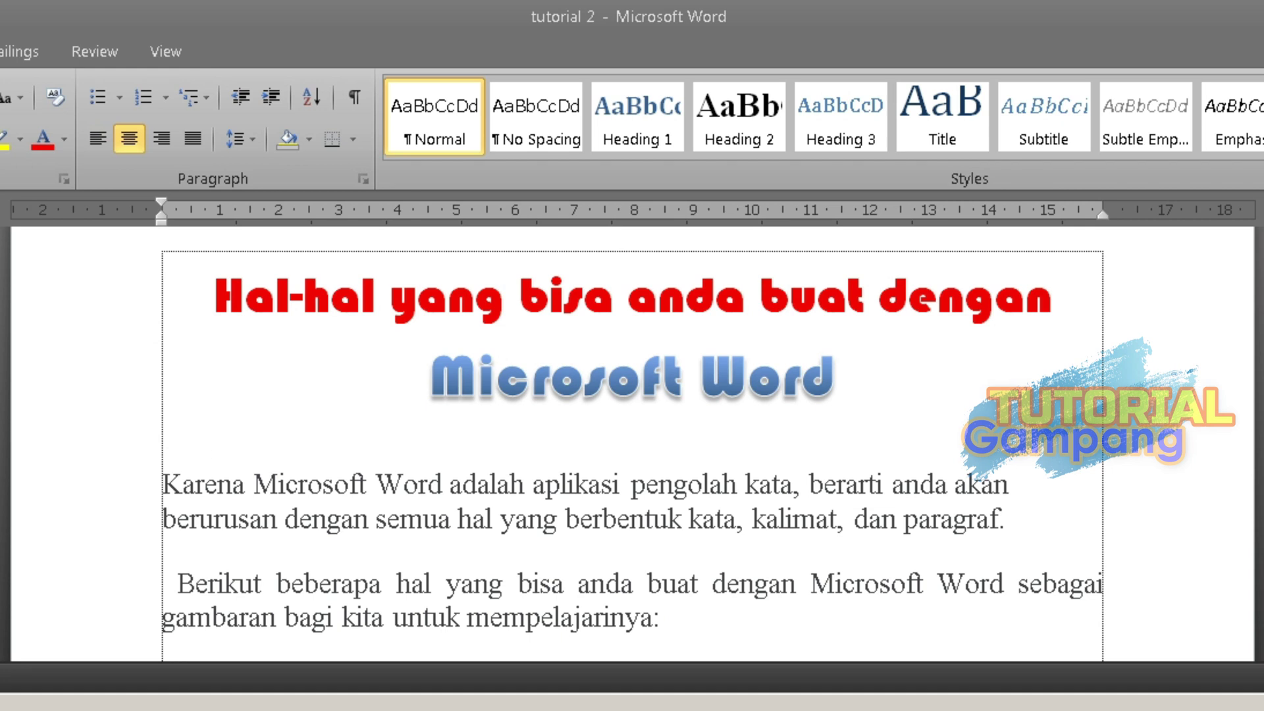
key("ctrl+v")
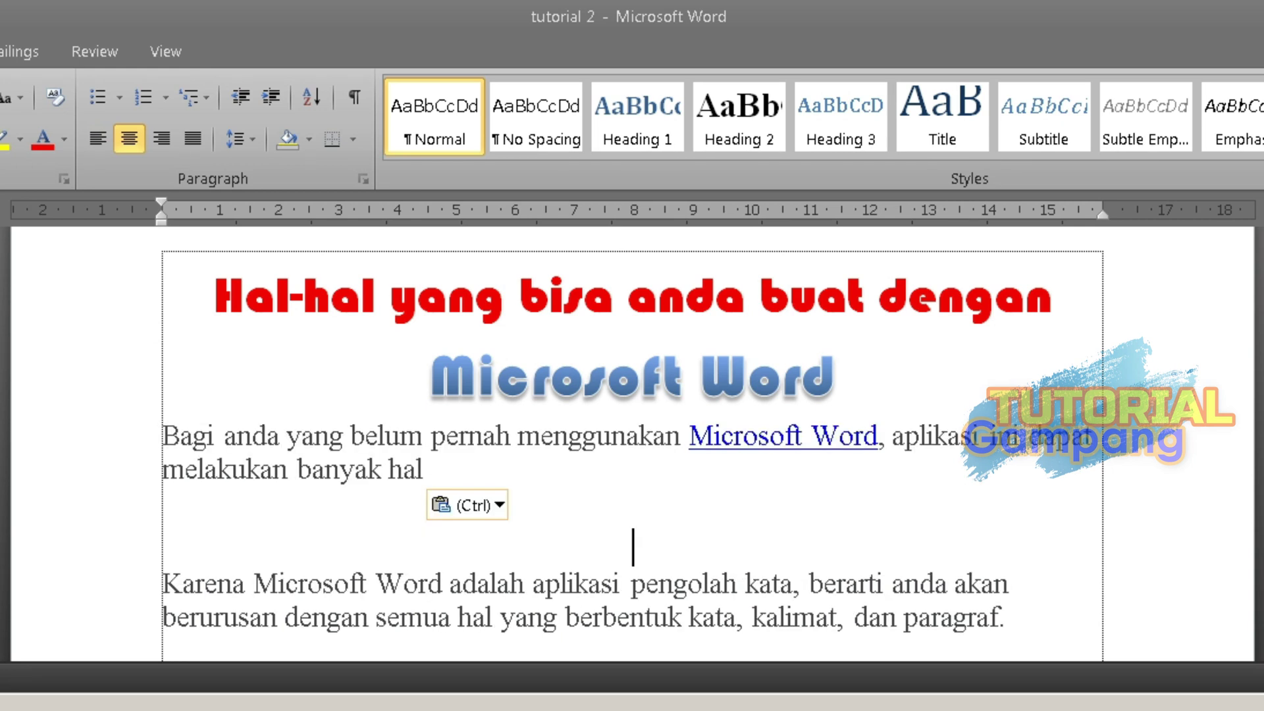
- Add a blank line above the "Bagi anda" sentence and join it to the "Karena Microsoft Word" paragraph with a period after "hal"
left_click(165, 431)
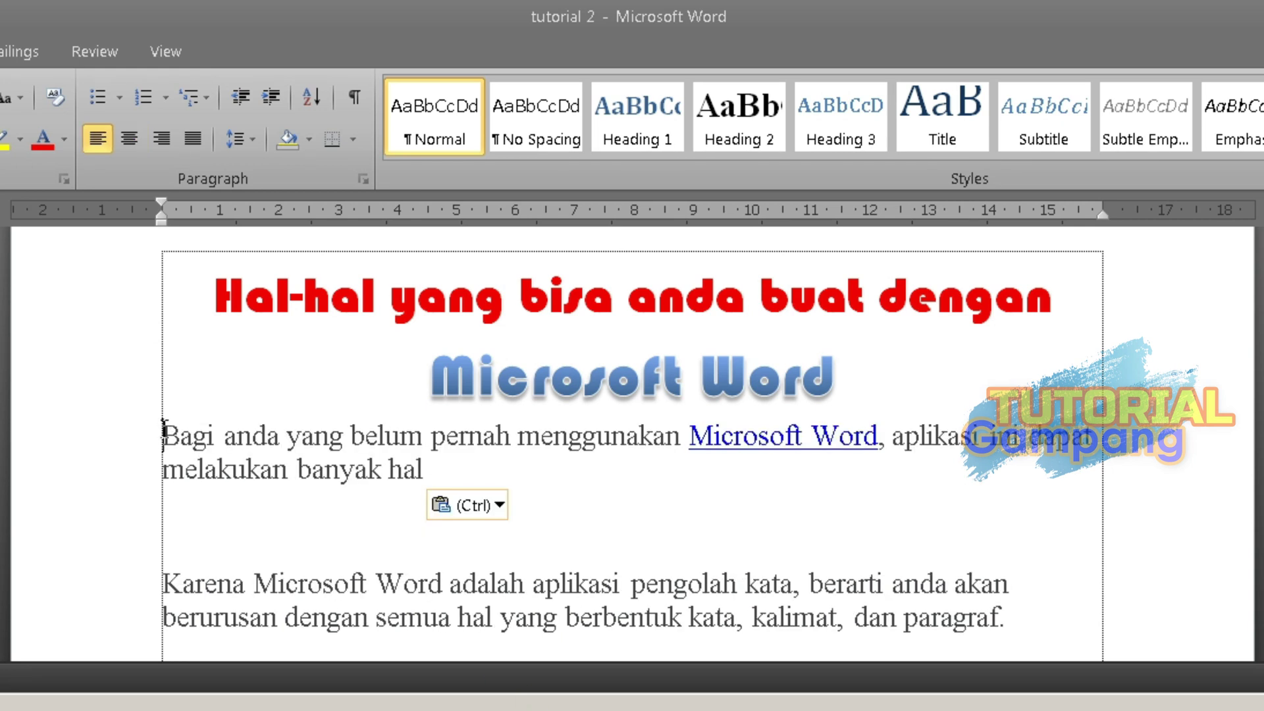
key("Return")
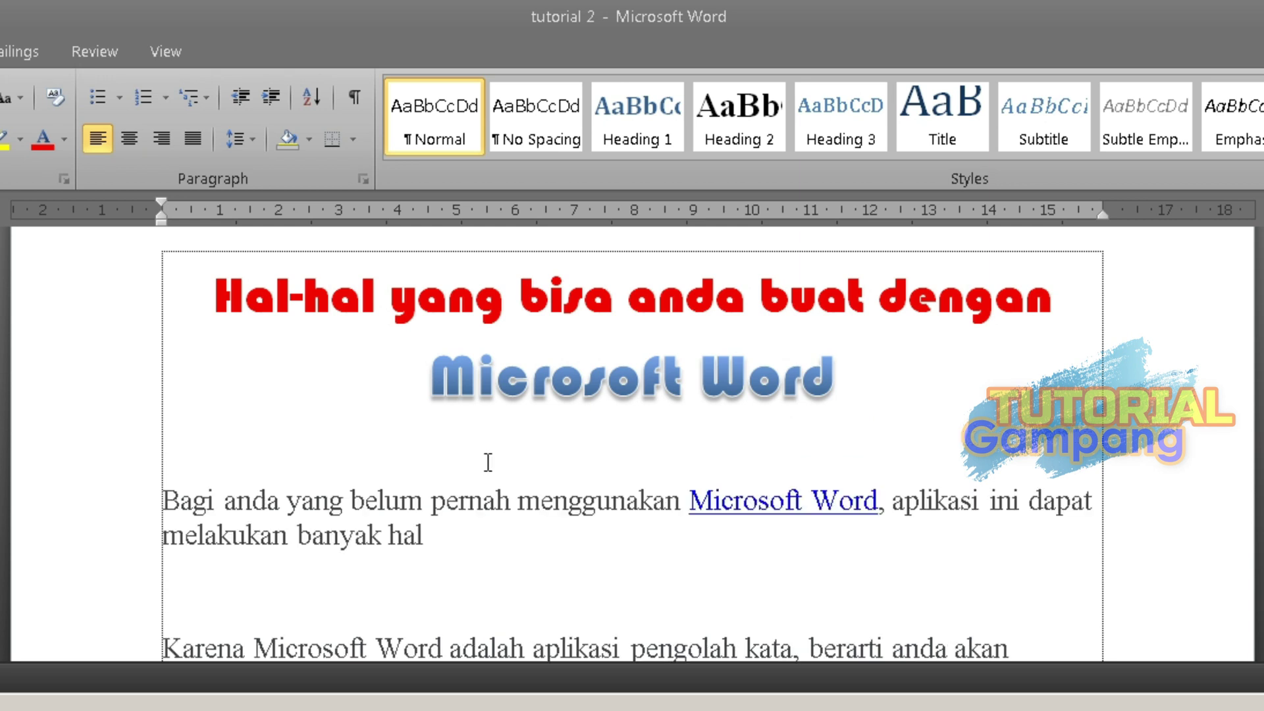
left_click(502, 538)
key("Delete")
key("Delete")
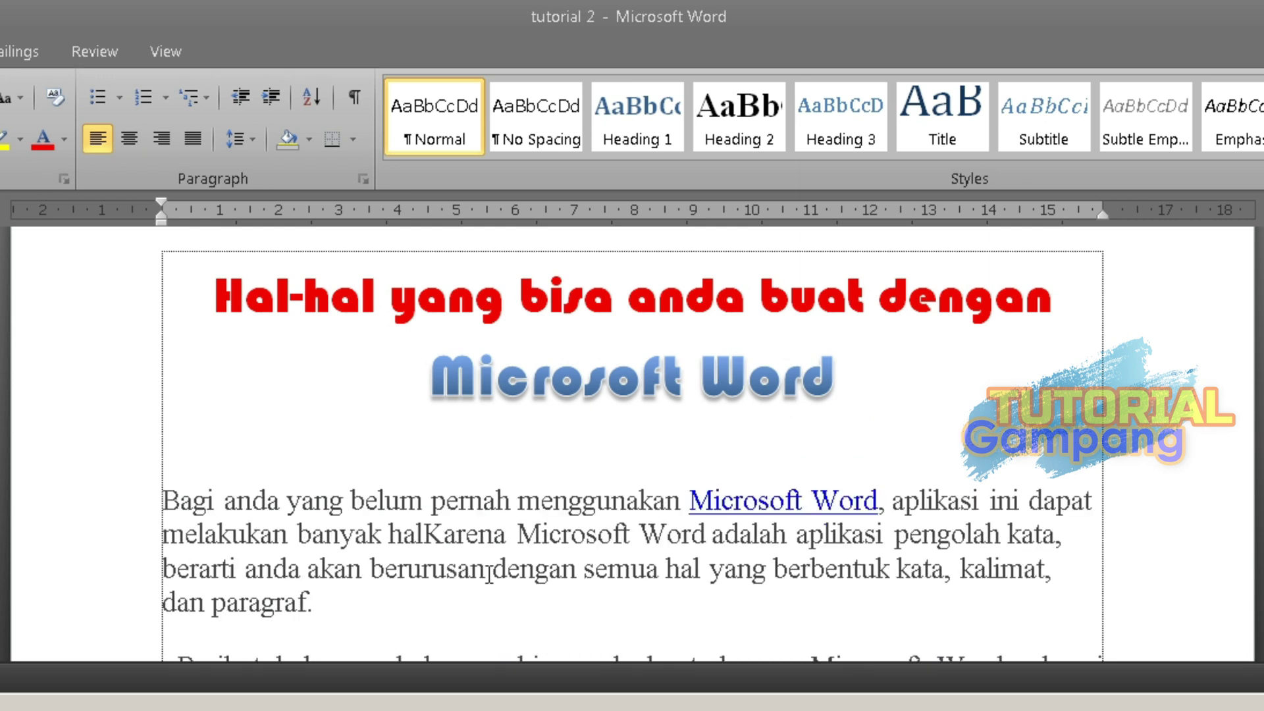
type(".")
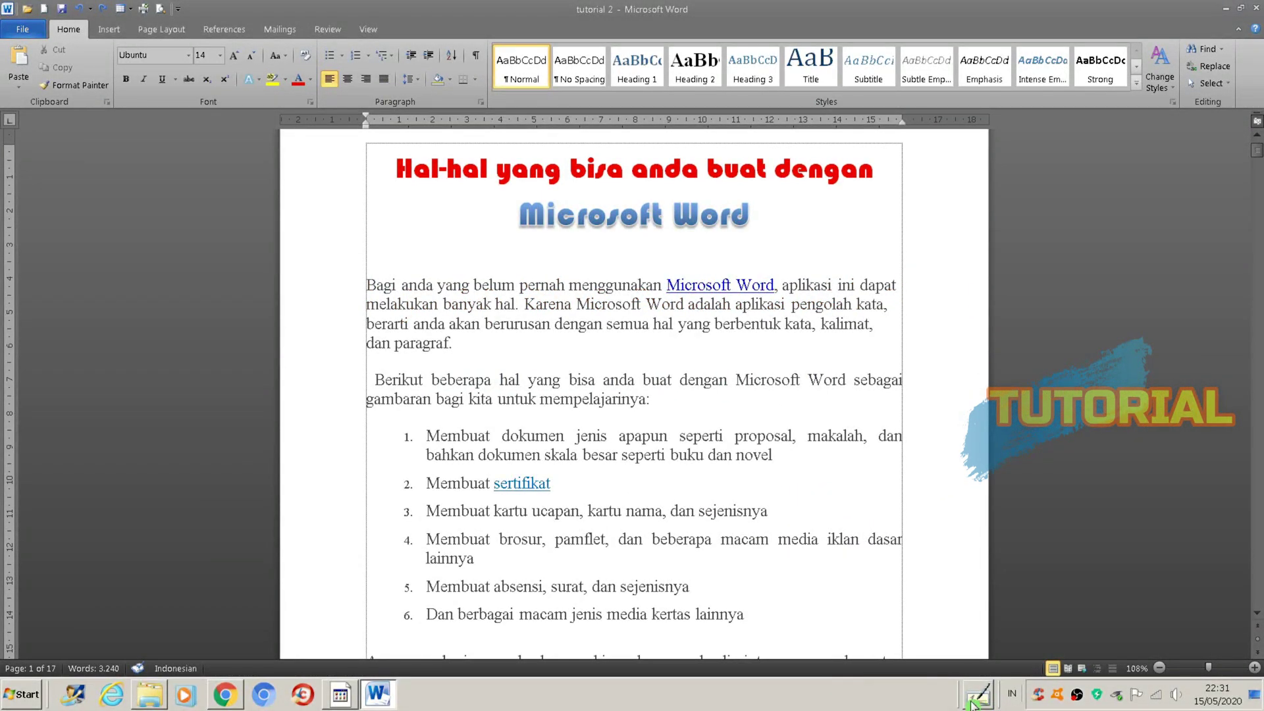
- Bring up the on-screen keyboard and demonstrate its undo (Ctrl+Z) and redo (Ctrl+Y) shortcuts
left_click(978, 697)
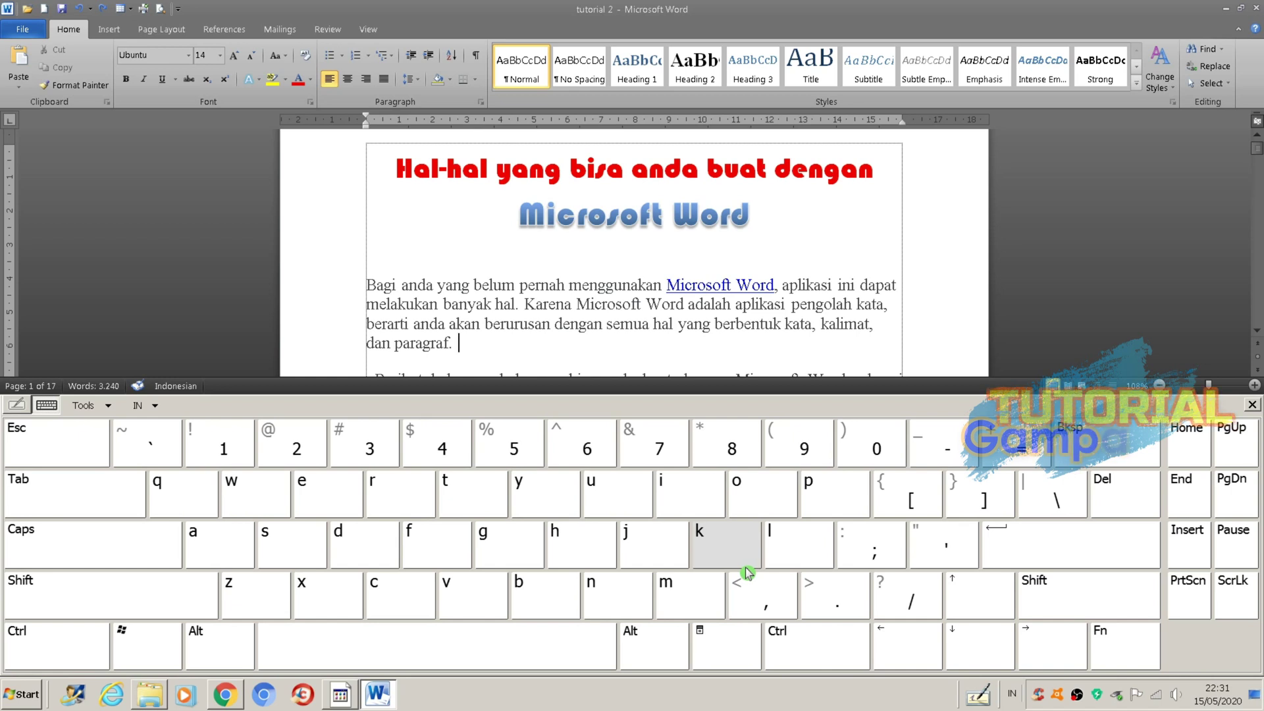
left_click(69, 649)
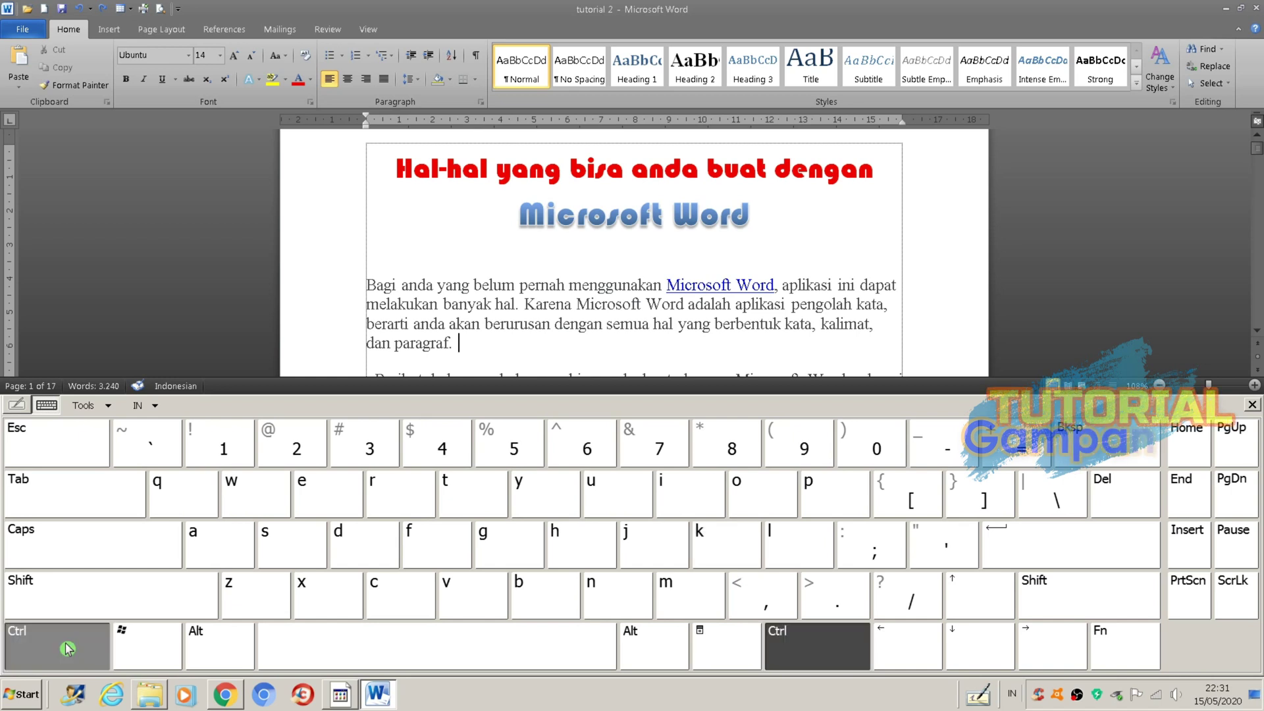
left_click(264, 595)
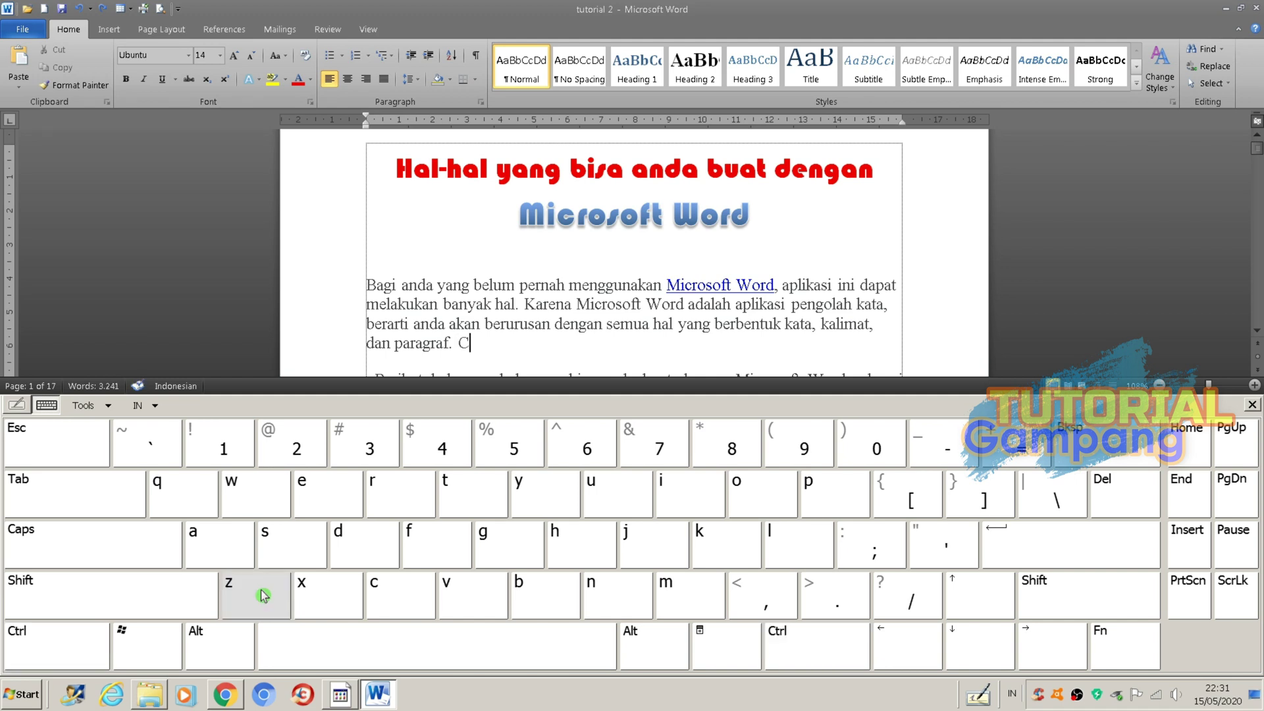
left_click(92, 643)
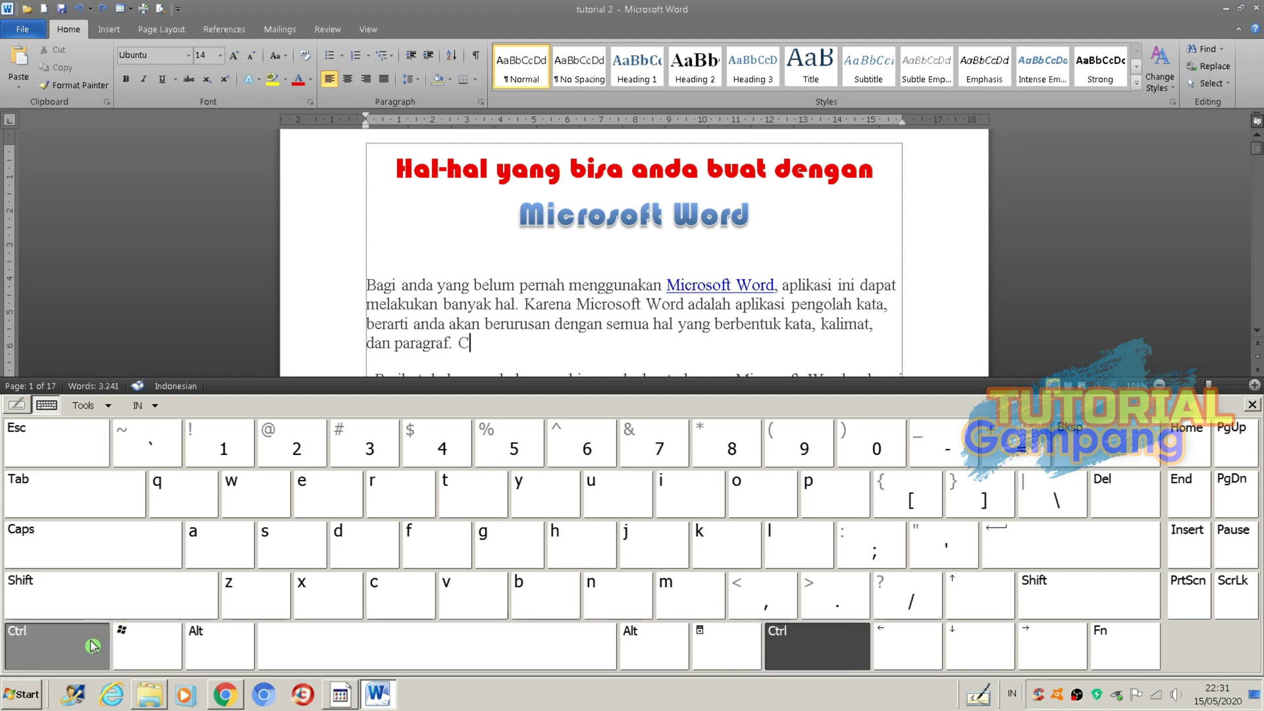
left_click(540, 504)
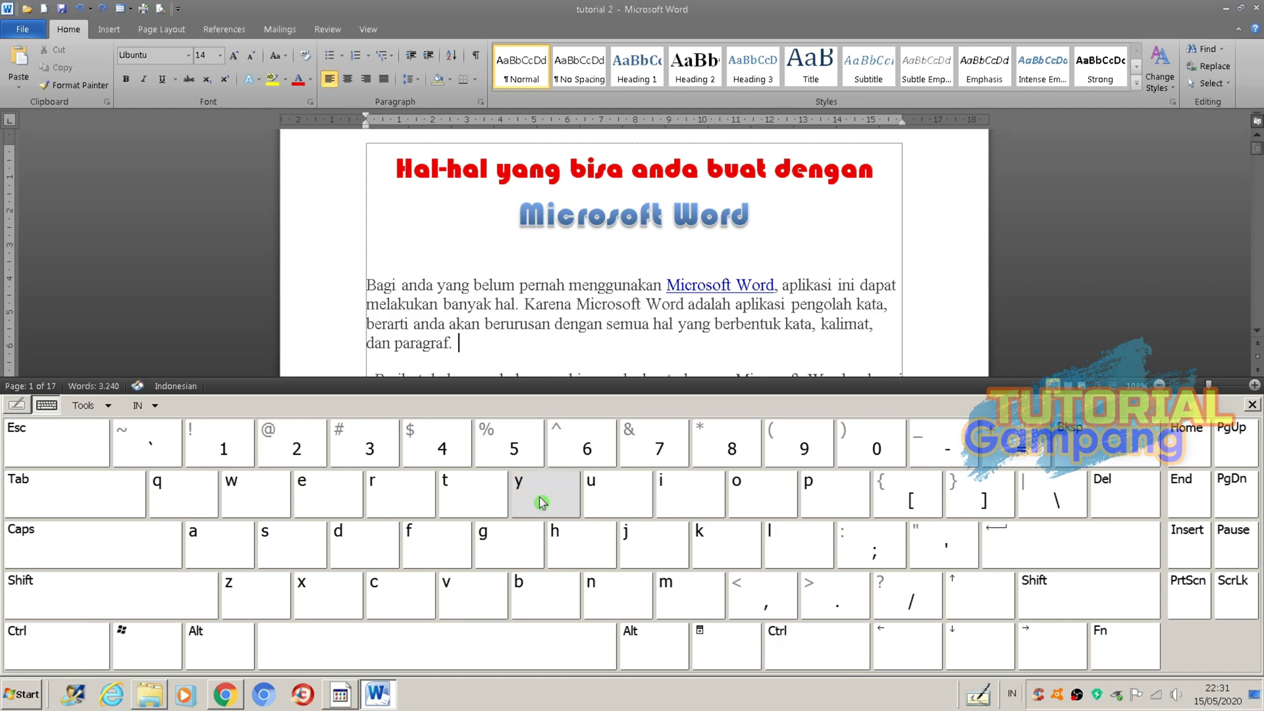
- Add the text "Control Y Control Z" after "dan paragraf." in the first paragraph and repeat the last typing
type("Control Y Contr")
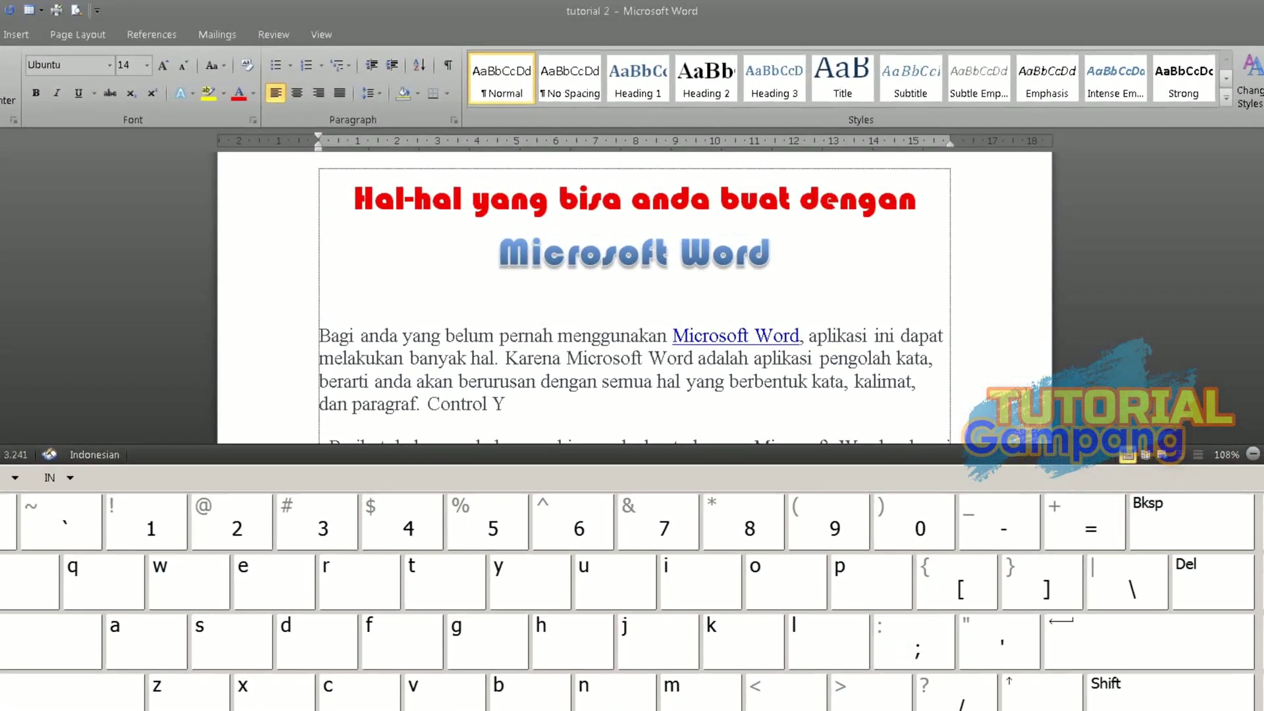
type("ol Z")
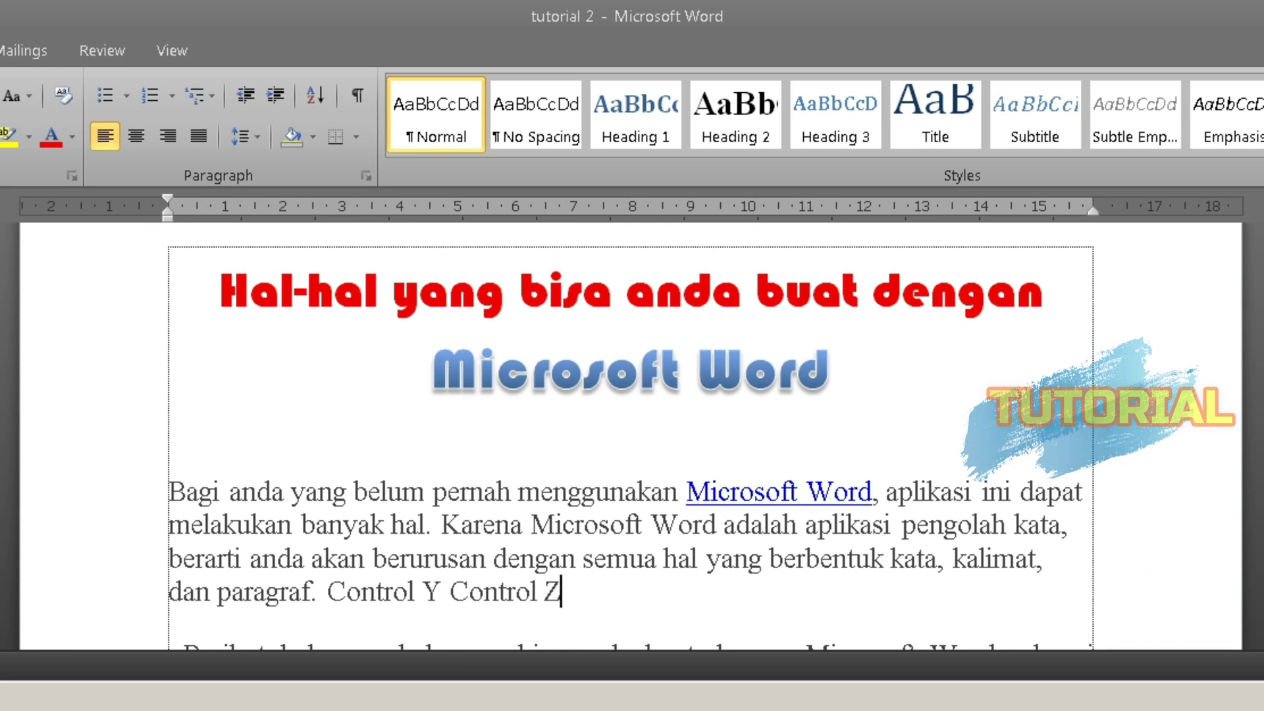
key("ctrl+y")
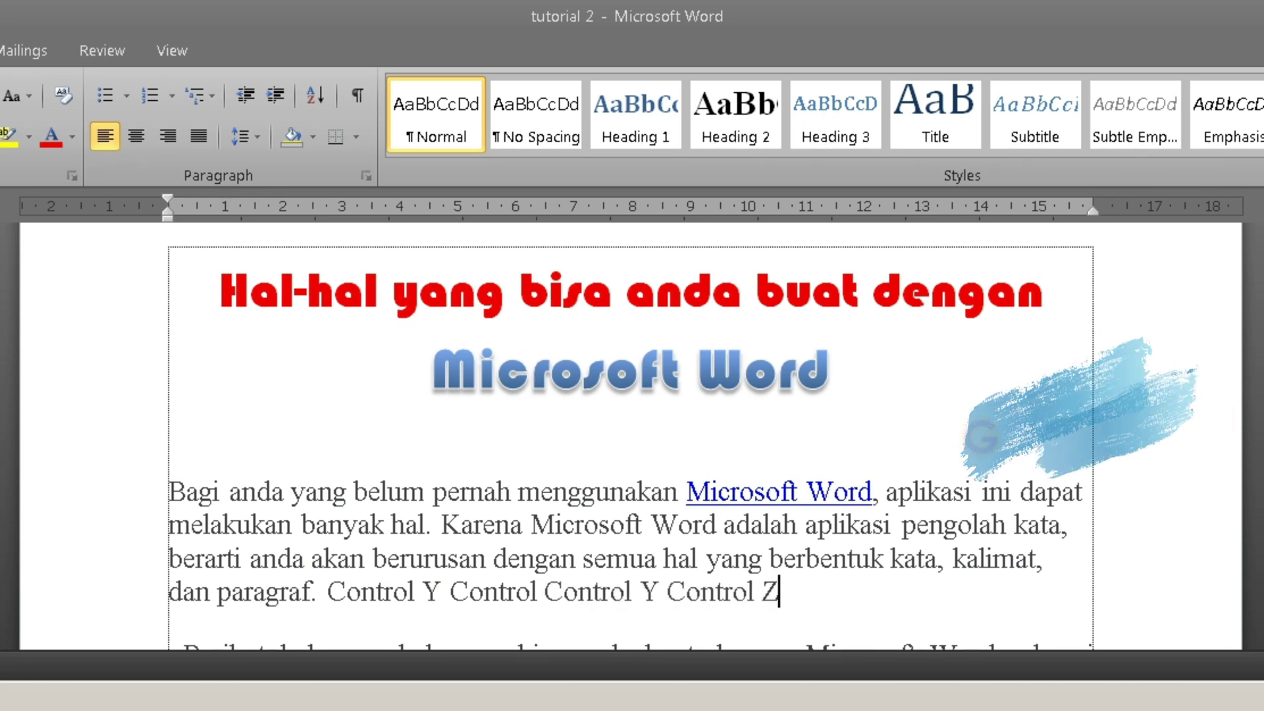
- Undo the repeated typing at the end of the first paragraph
key("ctrl+z")
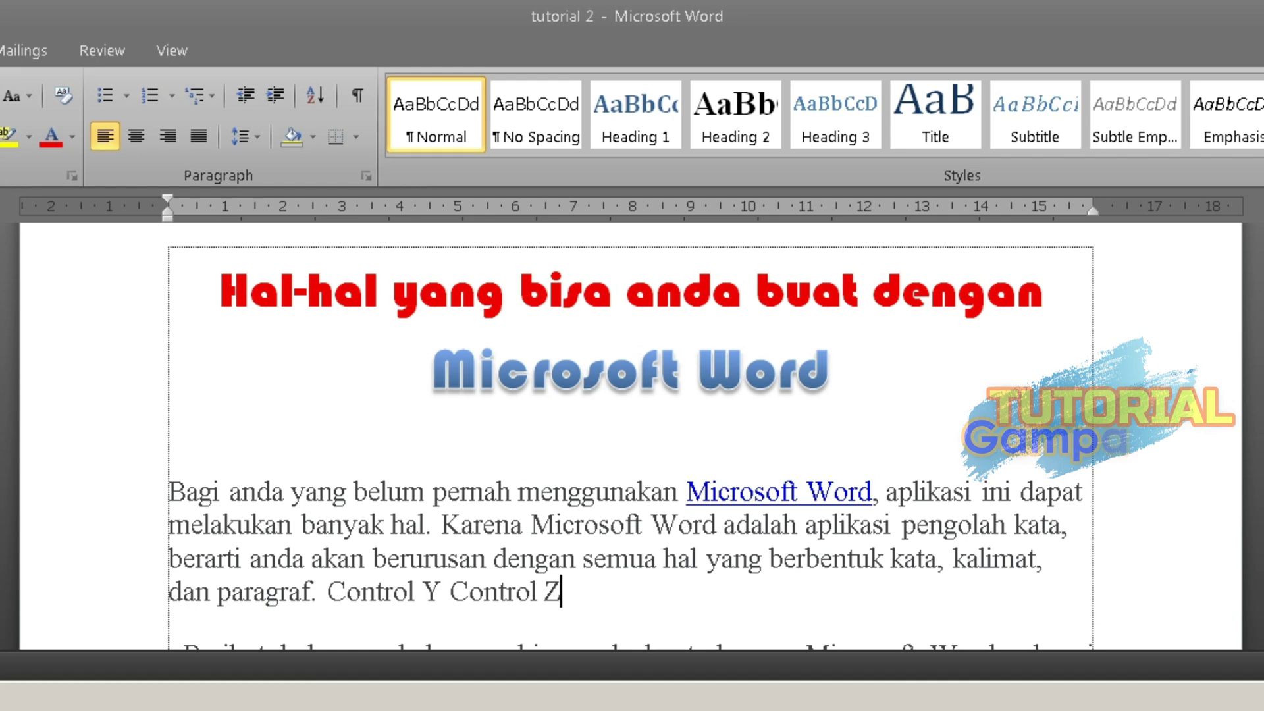
key("ctrl+z")
key("ctrl+z")
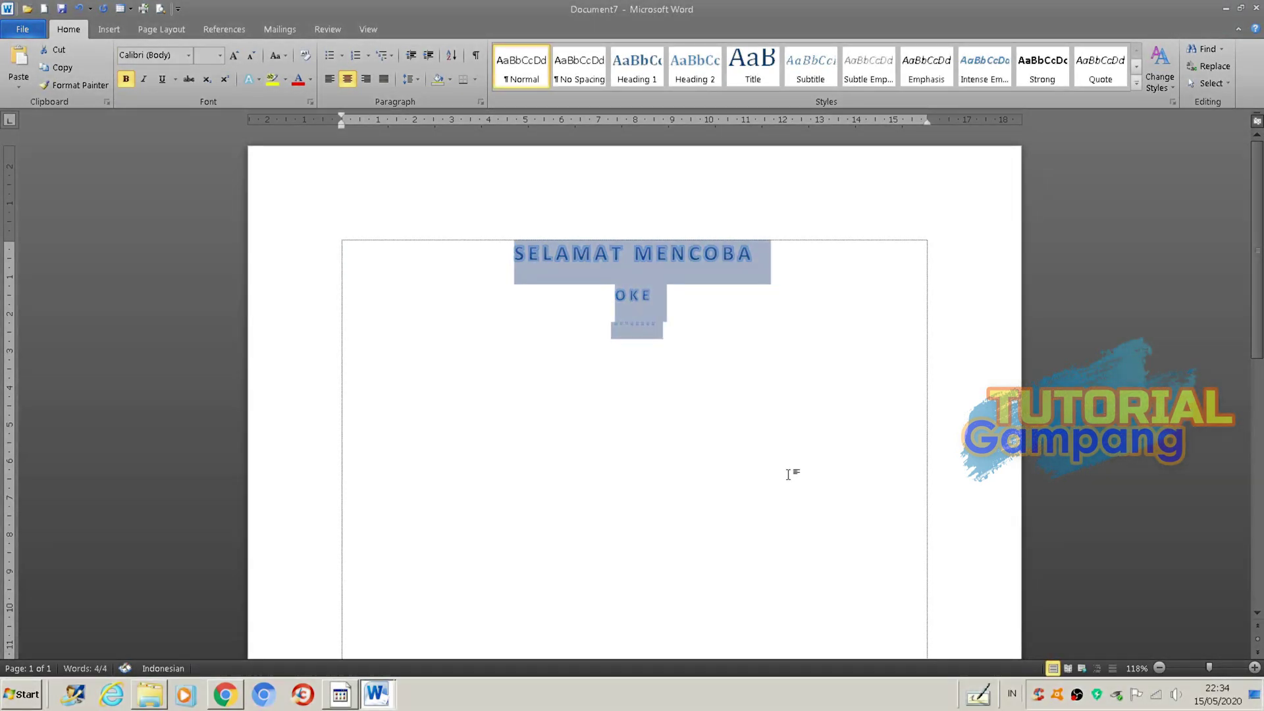
- Enlarge the font of the selected "SELAMAT MENCOBA", "OKE" and "Soonnnnn" lines in Document7 until "Soonnnnn" is 30 pt, leaving the lines deselected
key("ctrl+shift+period")
key("ctrl+shift+period")
key("ctrl+shift+period")
key("ctrl+shift+period")
key("ctrl+shift+period")
key("ctrl+shift+period")
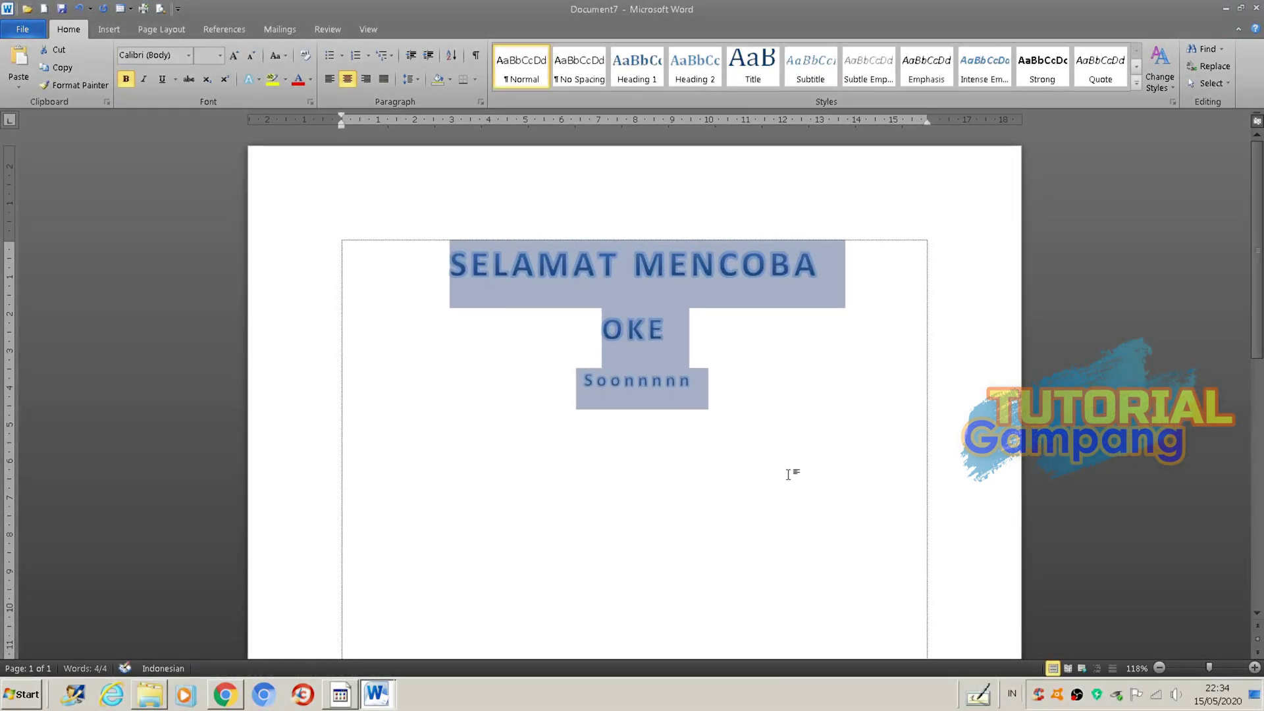
key("ctrl+shift+period")
key("ctrl+shift+period")
key("ctrl+shift+period")
key("ctrl+shift+period")
key("ctrl+shift+period")
key("ctrl+shift+period")
key("ctrl+shift+period")
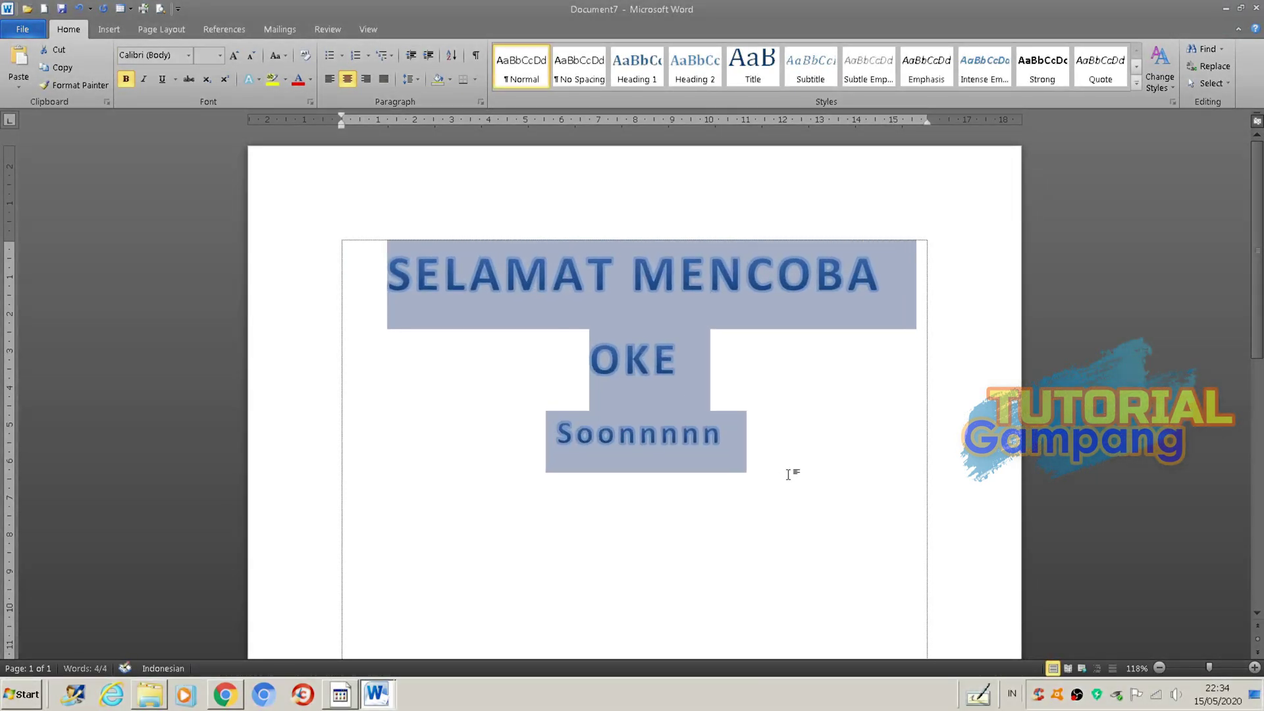
key("ctrl+shift+period")
key("ctrl+shift+period")
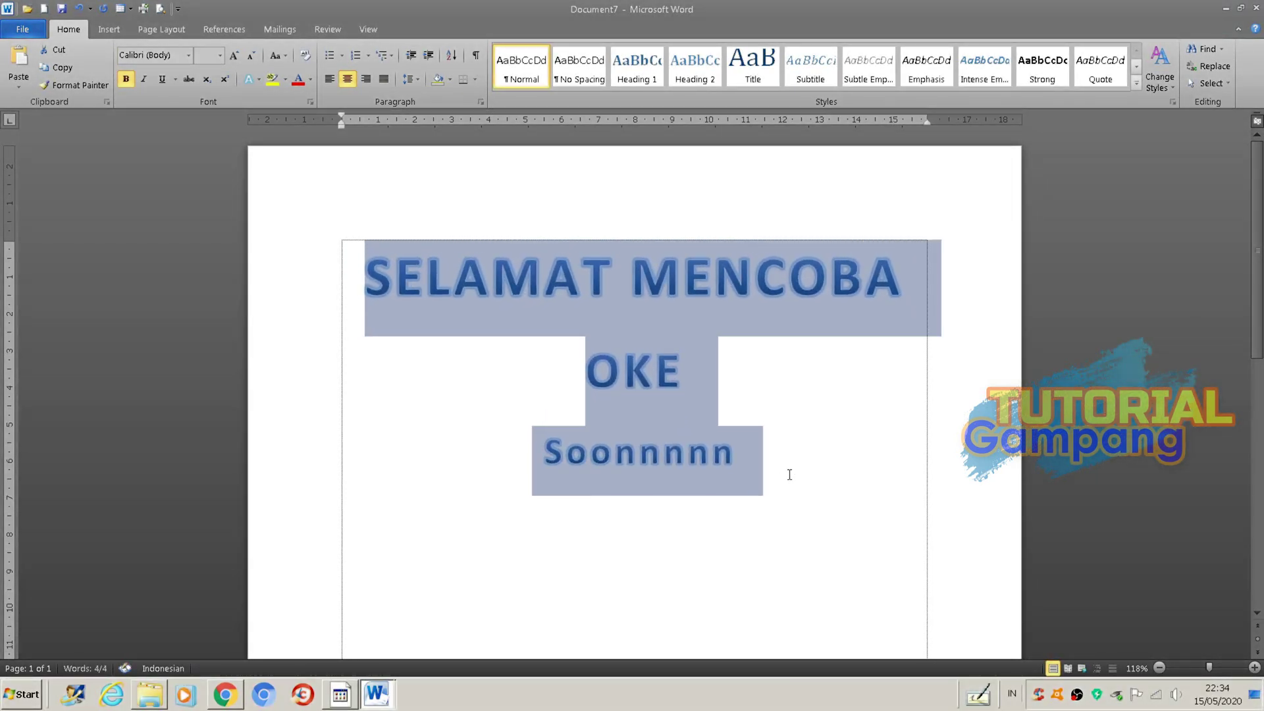
left_click(798, 547)
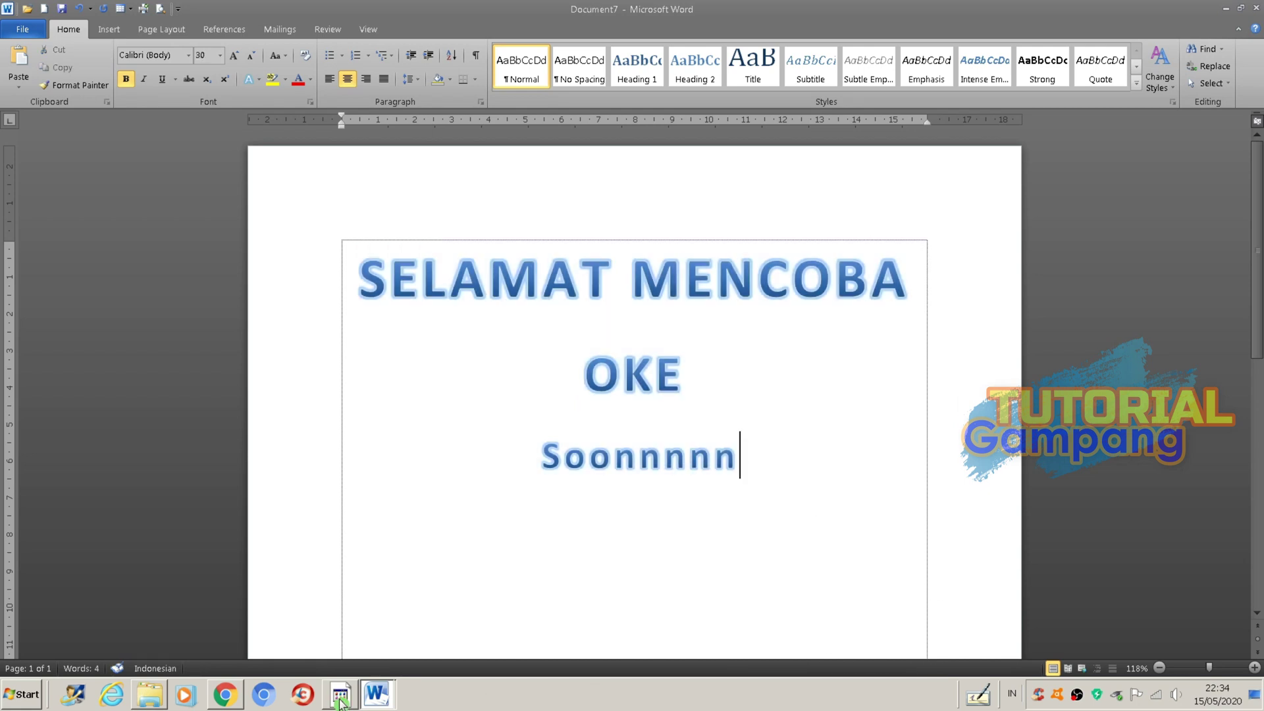
left_click(339, 695)
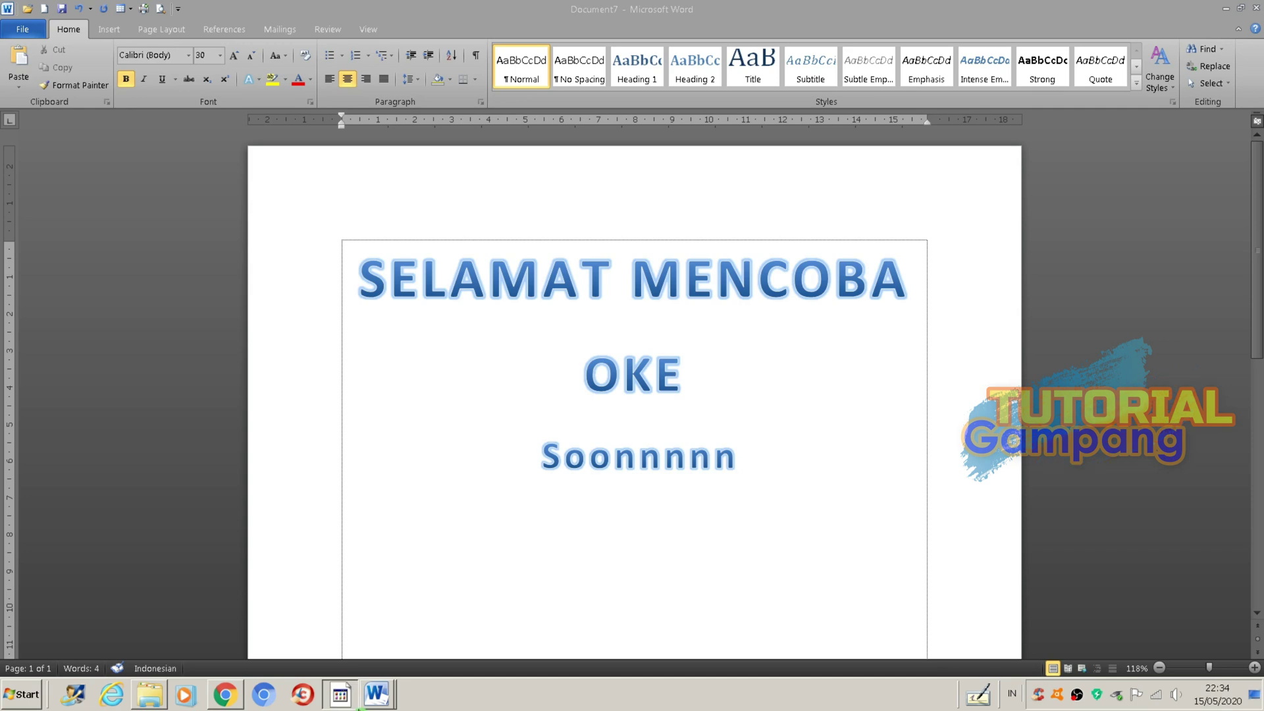